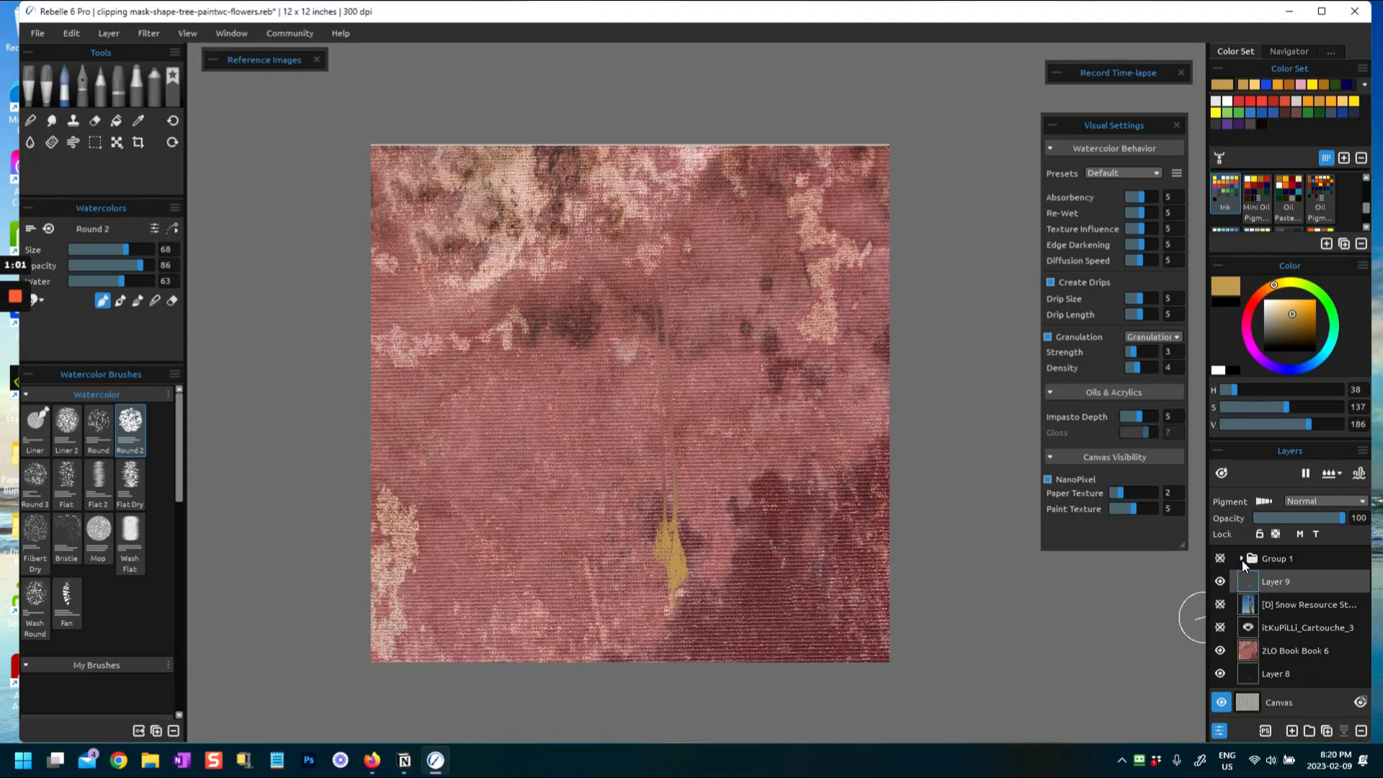
Expand Group 1 and paint red watercolor blobs (H 2, S 158, V 154) on Layer 9, left of the canvas center
{"action": "left_click", "coordinate": [1242, 560]}
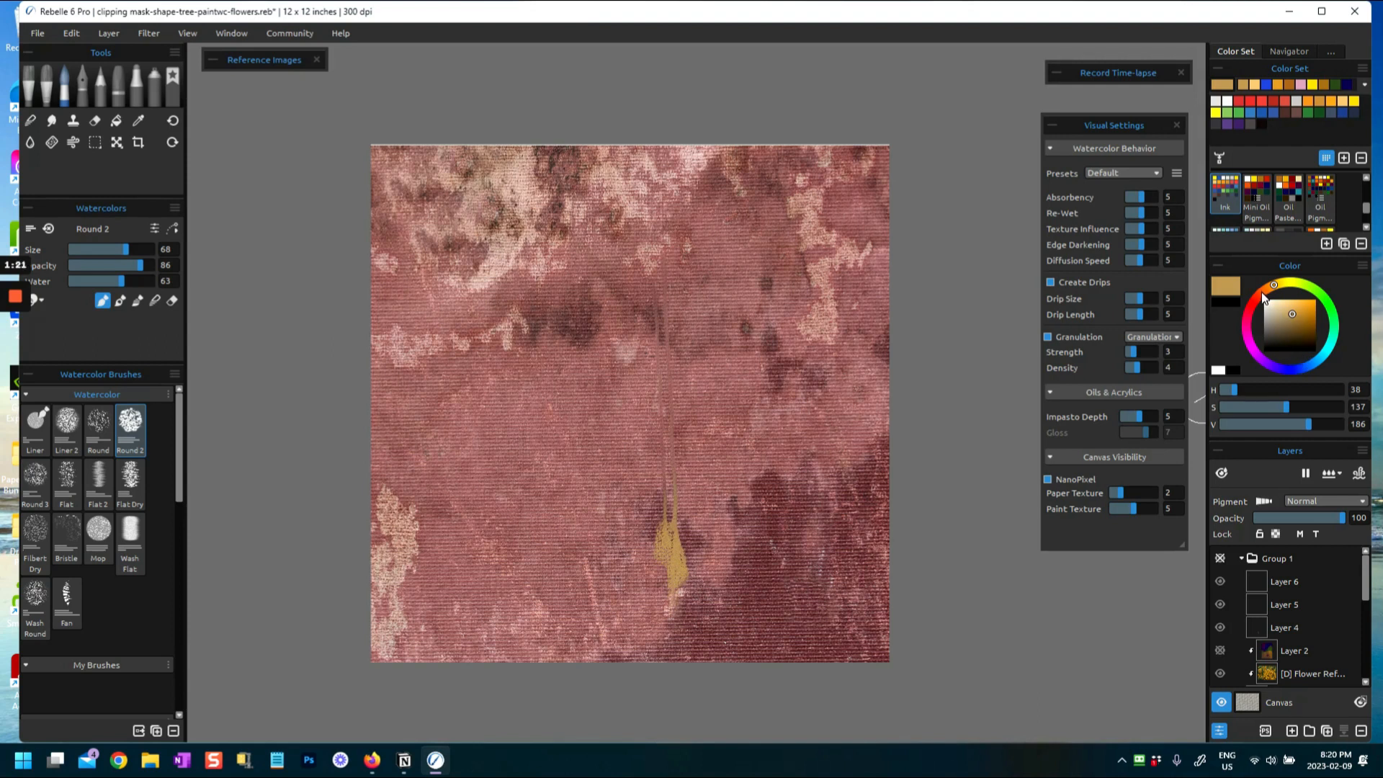
{"action": "left_click_drag", "start_coordinate": [1261, 291], "coordinate": [1246, 295]}
{"action": "left_click", "coordinate": [1295, 324]}
{"action": "left_click", "coordinate": [1297, 321]}
{"action": "mouse_move", "coordinate": [495, 371]}
{"action": "left_mouse_down"}
{"action": "mouse_move", "coordinate": [495, 399]}
{"action": "mouse_move", "coordinate": [459, 453]}
{"action": "mouse_move", "coordinate": [496, 413]}
{"action": "mouse_move", "coordinate": [440, 426]}
{"action": "mouse_move", "coordinate": [488, 384]}
{"action": "mouse_move", "coordinate": [487, 352]}
{"action": "mouse_move", "coordinate": [538, 343]}
{"action": "left_mouse_up"}
{"action": "mouse_move", "coordinate": [439, 454]}
{"action": "left_mouse_down"}
{"action": "mouse_move", "coordinate": [482, 447]}
{"action": "mouse_move", "coordinate": [494, 463]}
{"action": "left_mouse_up"}
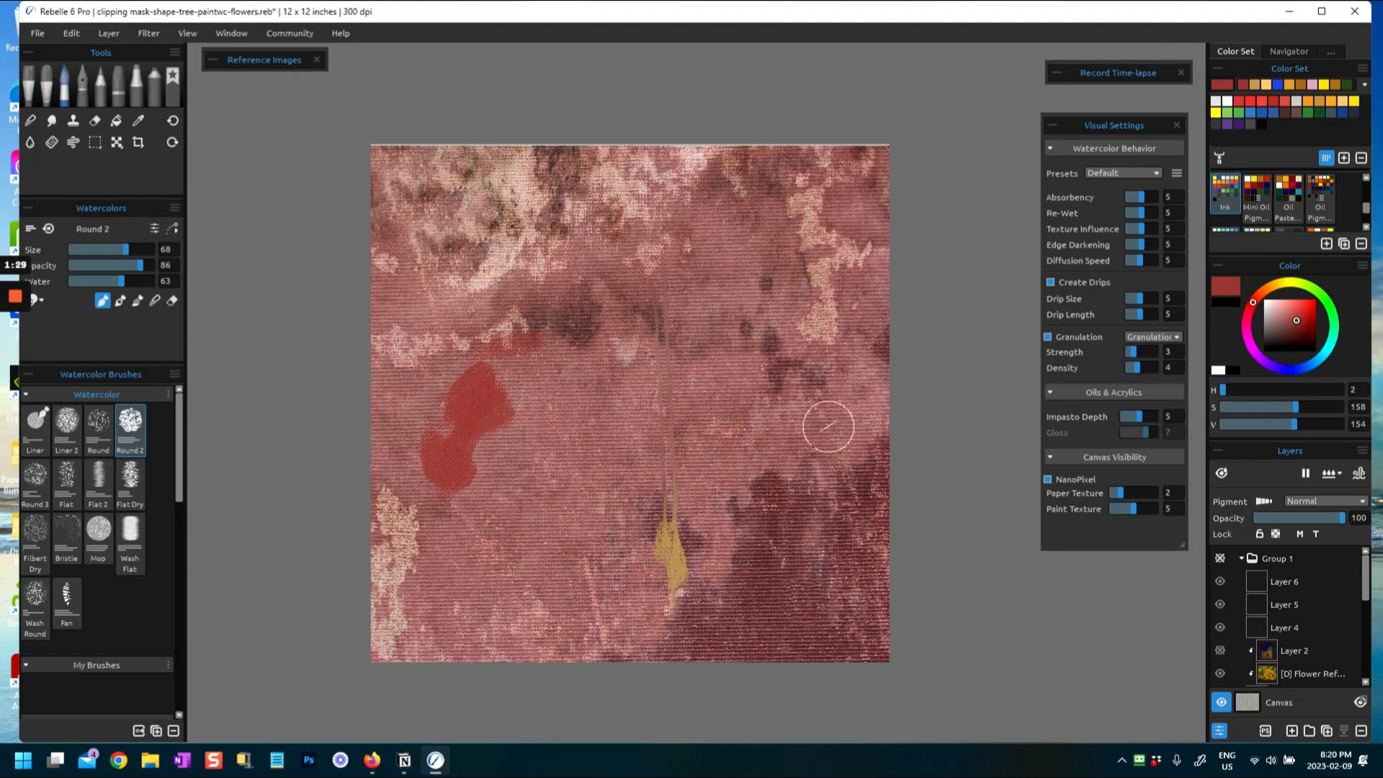
Paint a row of short vertical red watercolor strokes across the upper half of the canvas, moving the Visual Settings window slightly
{"action": "left_click_drag", "start_coordinate": [796, 299], "coordinate": [781, 353]}
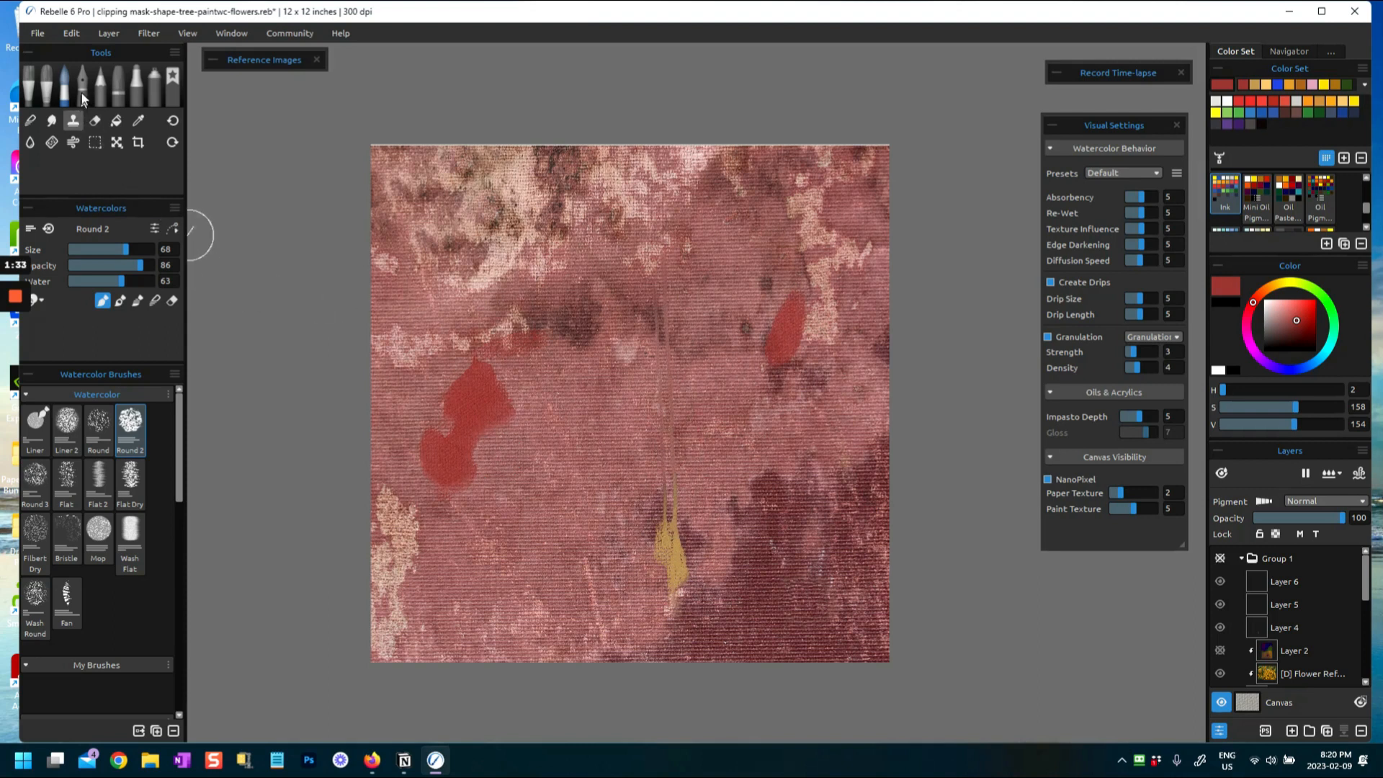
{"action": "left_click_drag", "start_coordinate": [498, 249], "coordinate": [486, 328]}
{"action": "left_click_drag", "start_coordinate": [632, 289], "coordinate": [633, 351]}
{"action": "left_click_drag", "start_coordinate": [714, 266], "coordinate": [698, 347]}
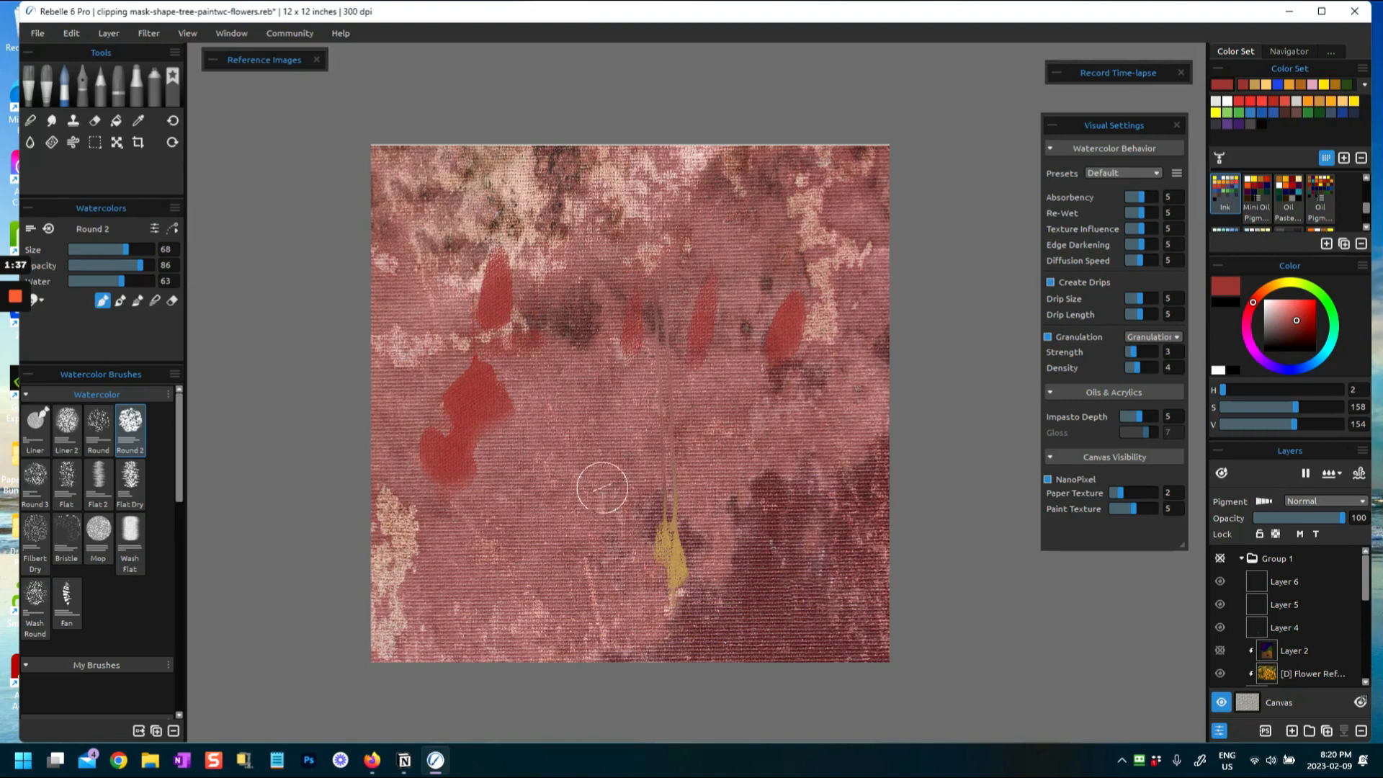
{"action": "left_click_drag", "start_coordinate": [742, 287], "coordinate": [730, 398]}
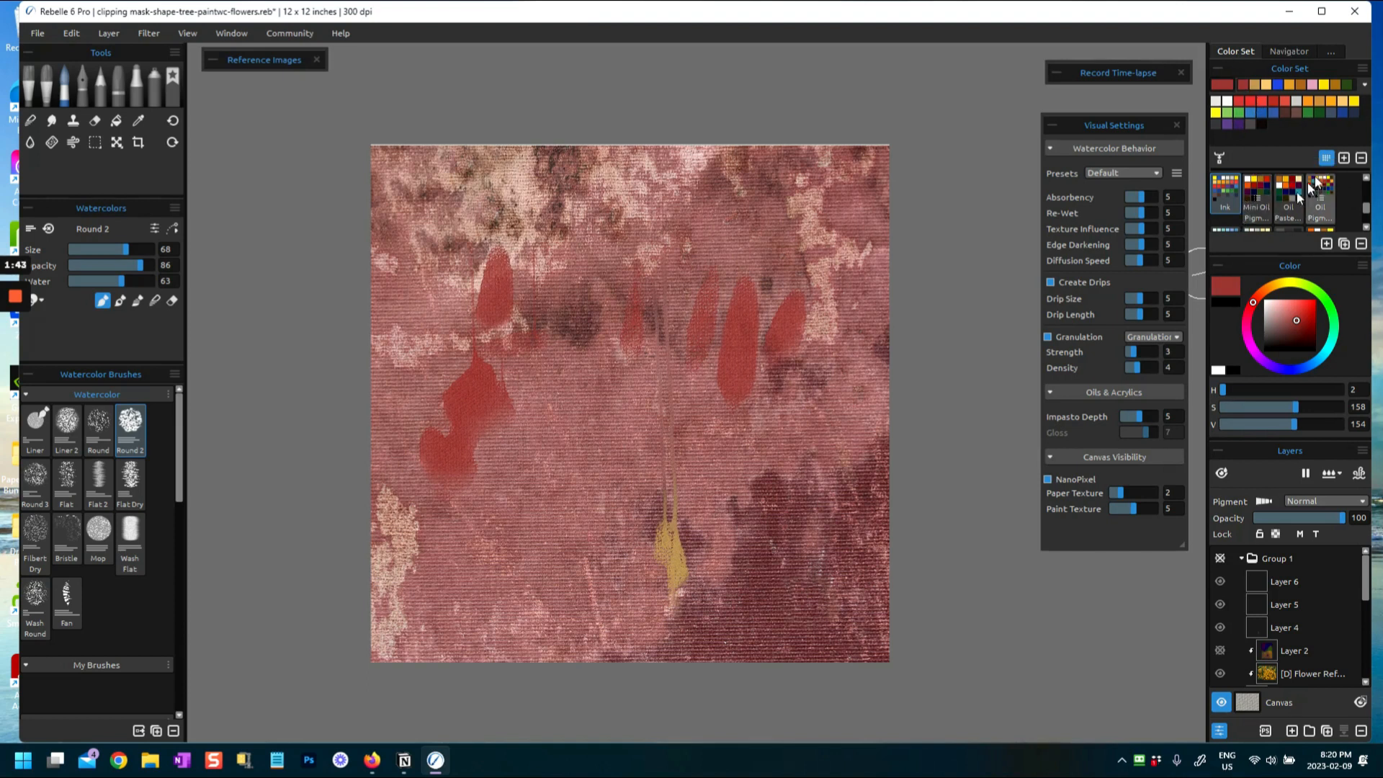
{"action": "left_click_drag", "start_coordinate": [1112, 123], "coordinate": [1070, 112]}
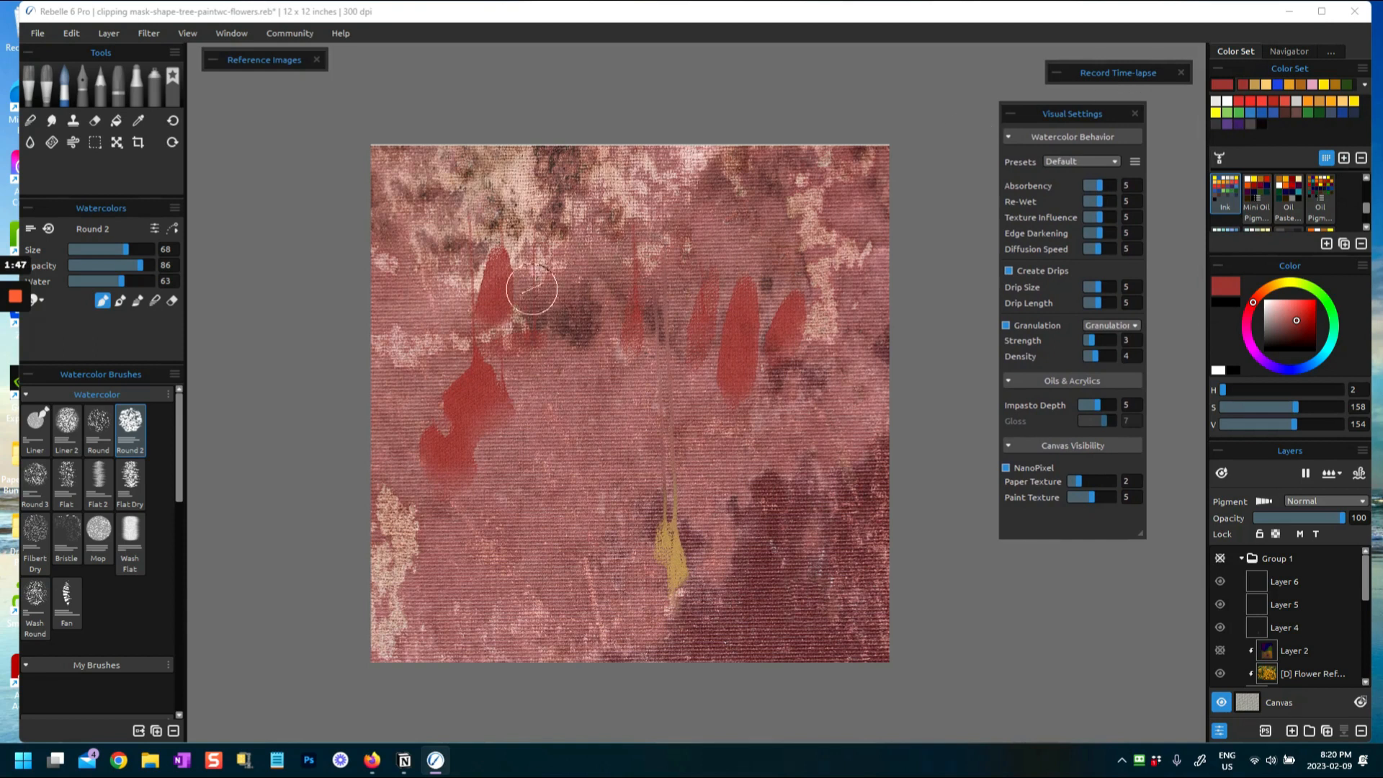
{"action": "left_click", "coordinate": [755, 257]}
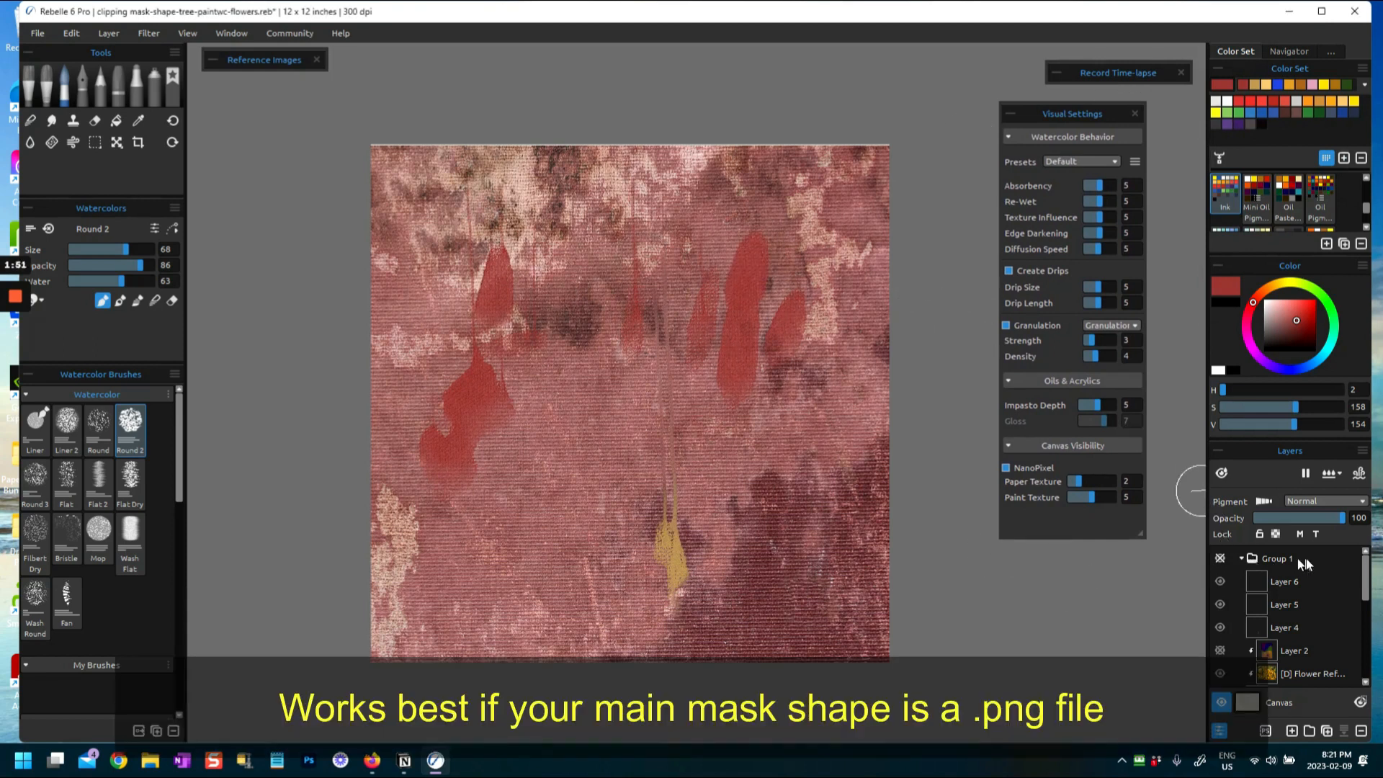
Dry the painted Layer 9 and make Group 1 visible
{"action": "left_click", "coordinate": [1329, 474]}
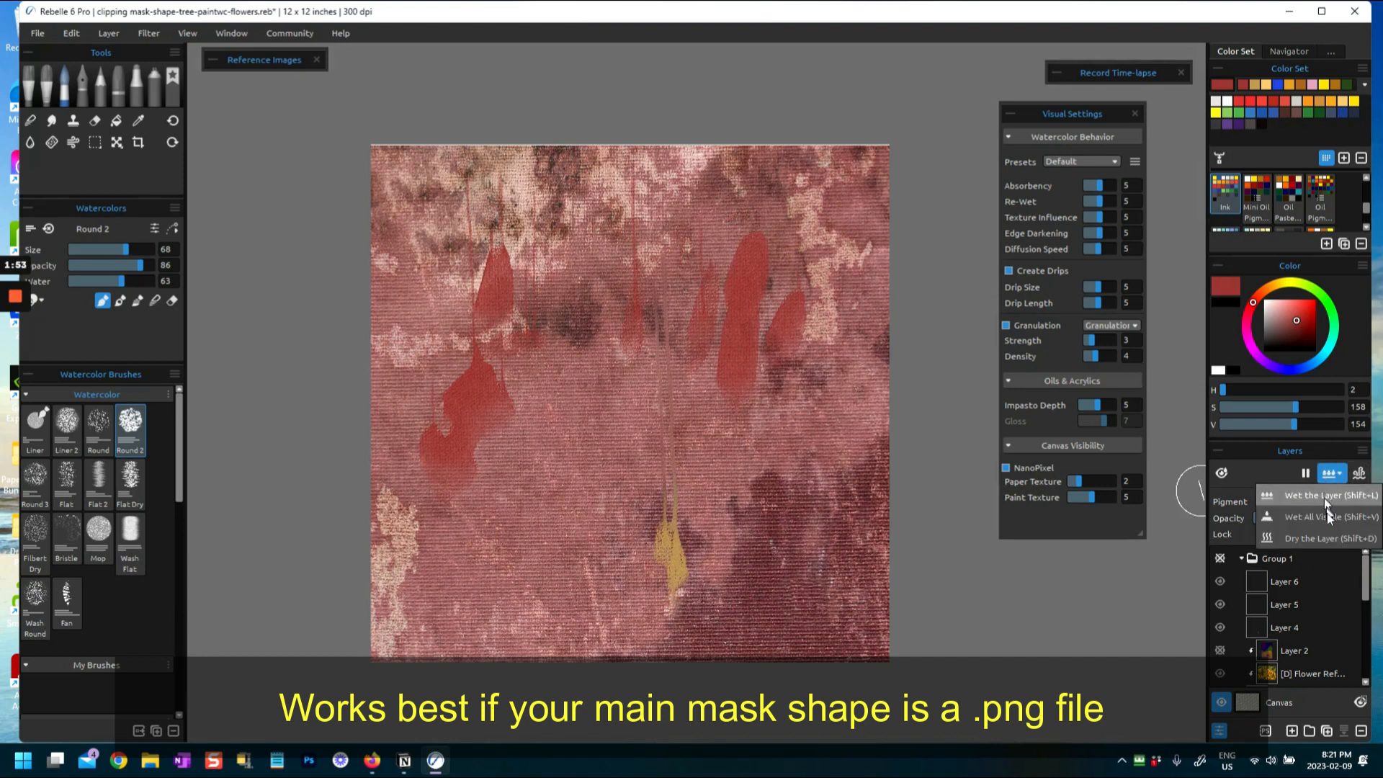
{"action": "left_click", "coordinate": [1304, 542]}
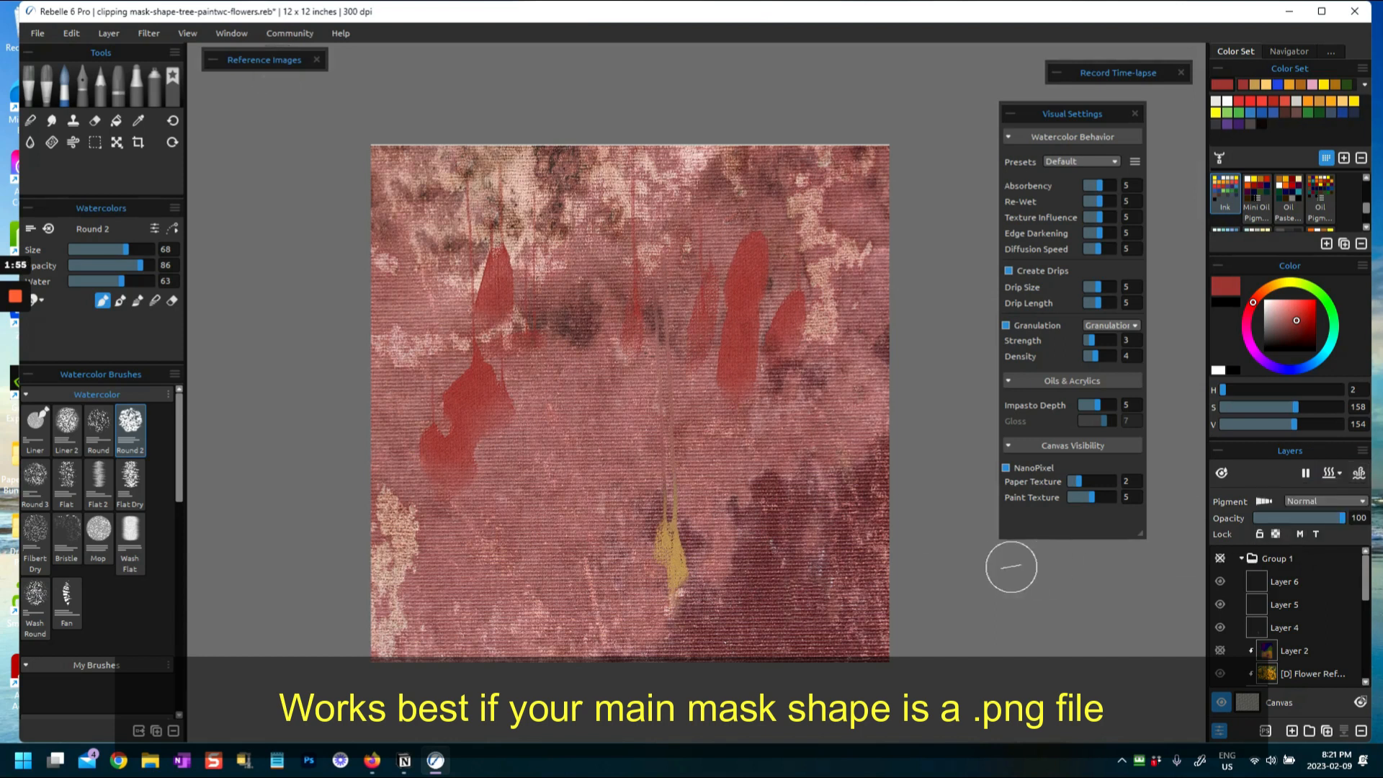
{"action": "left_click", "coordinate": [1219, 558]}
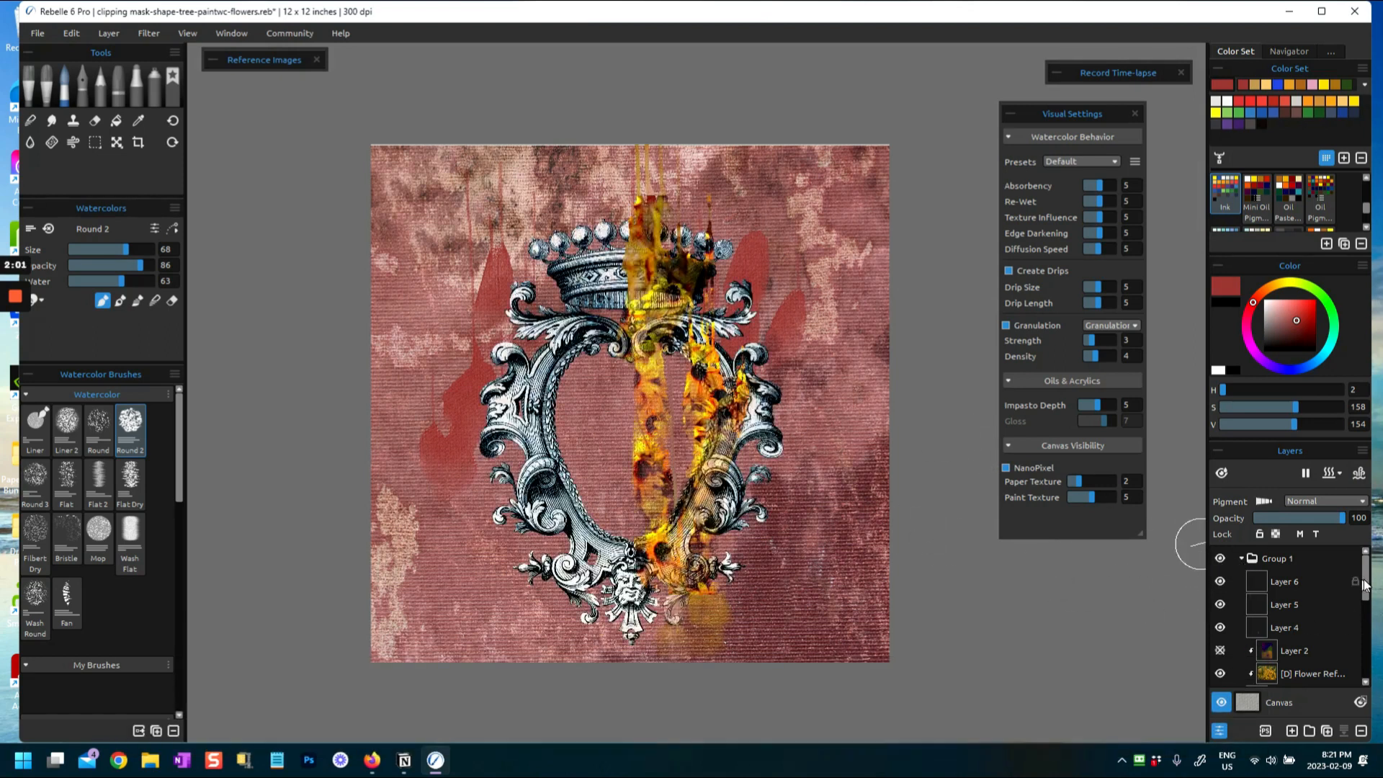
Hide the 2LO Book Book 6 texture layer and the painted Layer 9
{"action": "left_click_drag", "start_coordinate": [1367, 596], "coordinate": [1357, 657]}
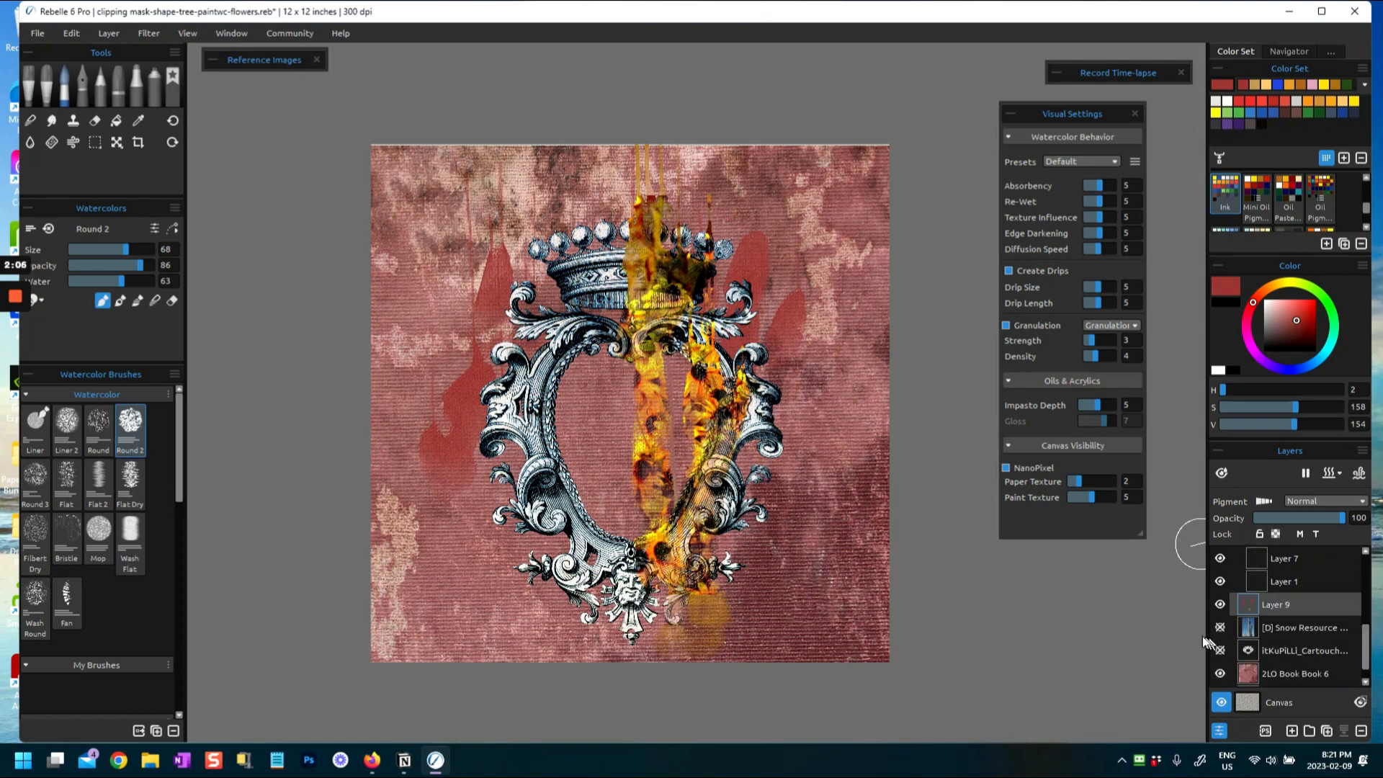
{"action": "left_click", "coordinate": [1219, 674]}
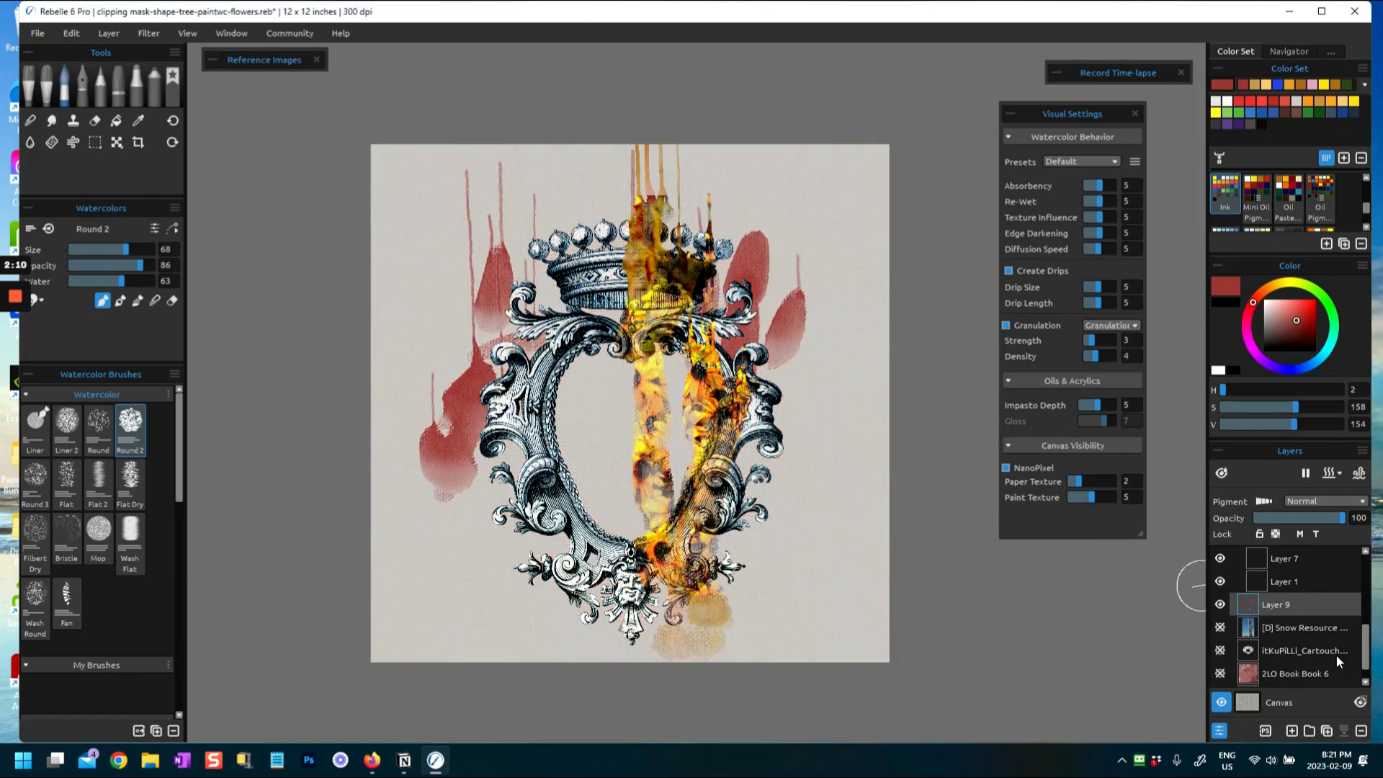
{"action": "mouse_move", "coordinate": [1358, 651]}
{"action": "left_mouse_down"}
{"action": "mouse_move", "coordinate": [1370, 577]}
{"action": "mouse_move", "coordinate": [1357, 666]}
{"action": "left_mouse_up"}
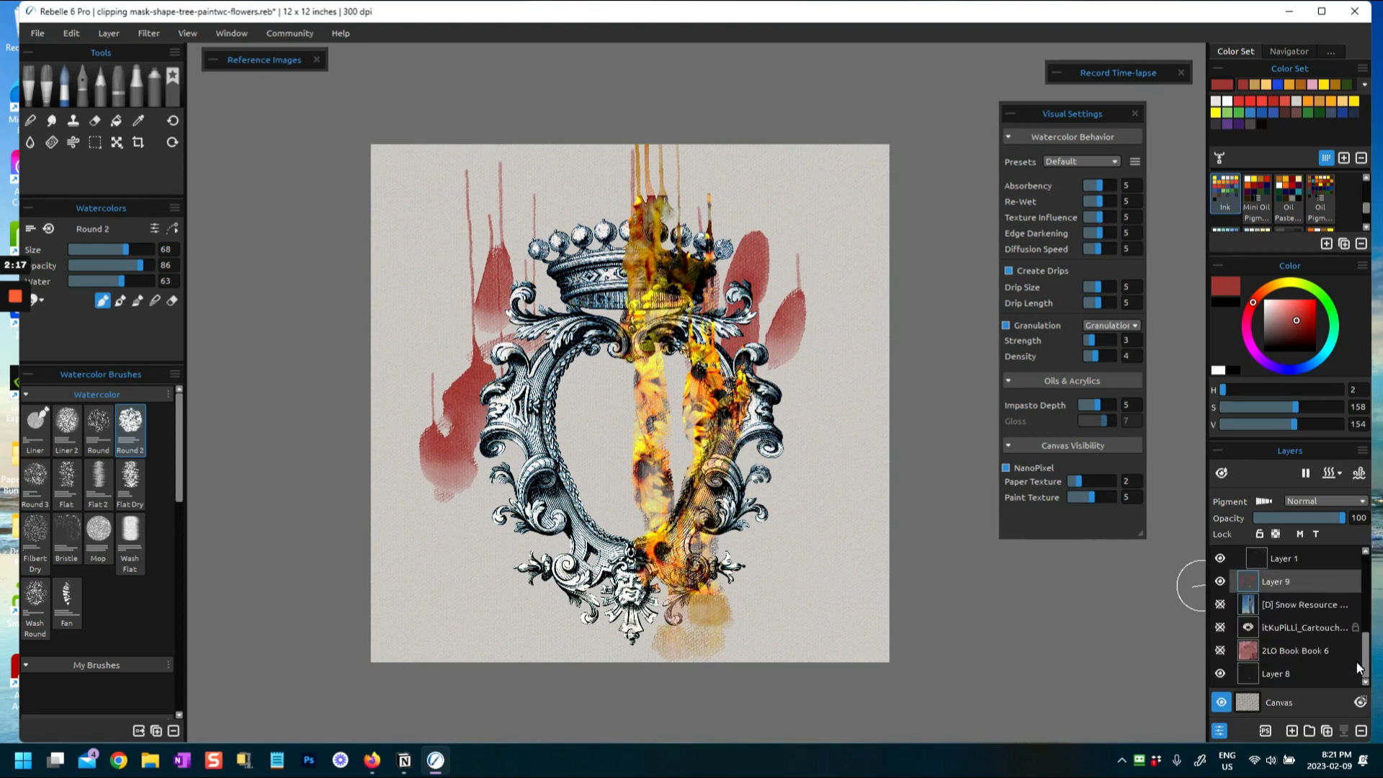
{"action": "left_click", "coordinate": [1221, 581]}
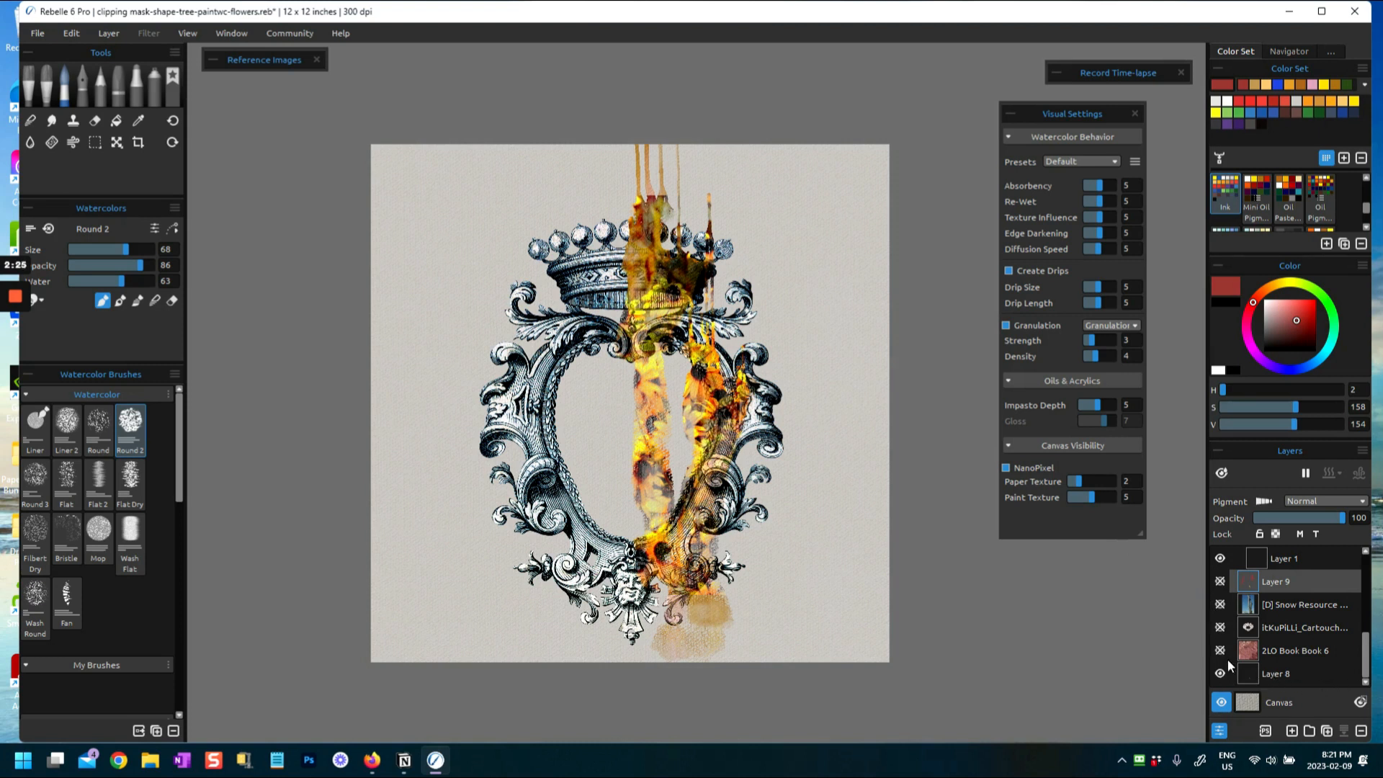
Move the cartouche layer in Group 1 slightly up and right with Transform, to about X 2.79 in, Y 1.14 in
{"action": "left_click_drag", "start_coordinate": [1367, 665], "coordinate": [1367, 618]}
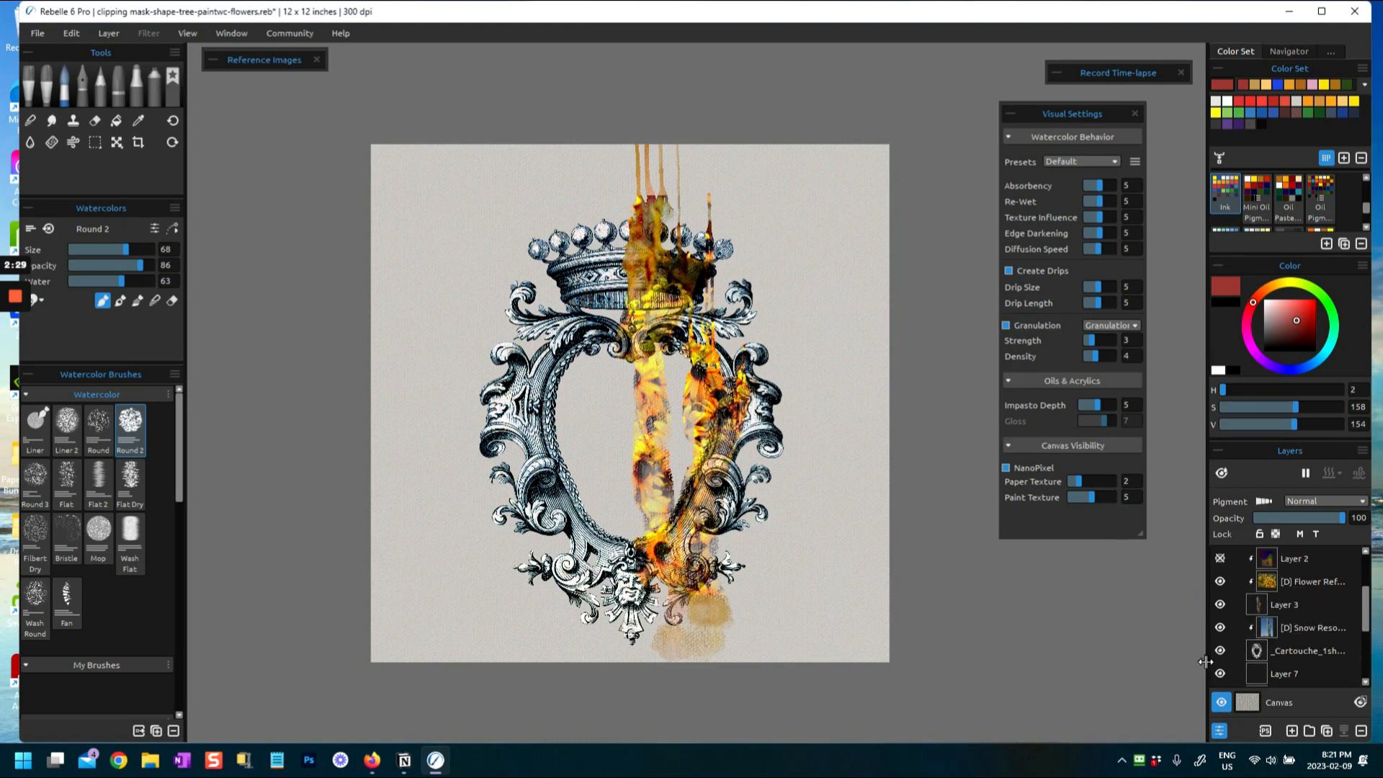
{"action": "left_click", "coordinate": [1256, 651]}
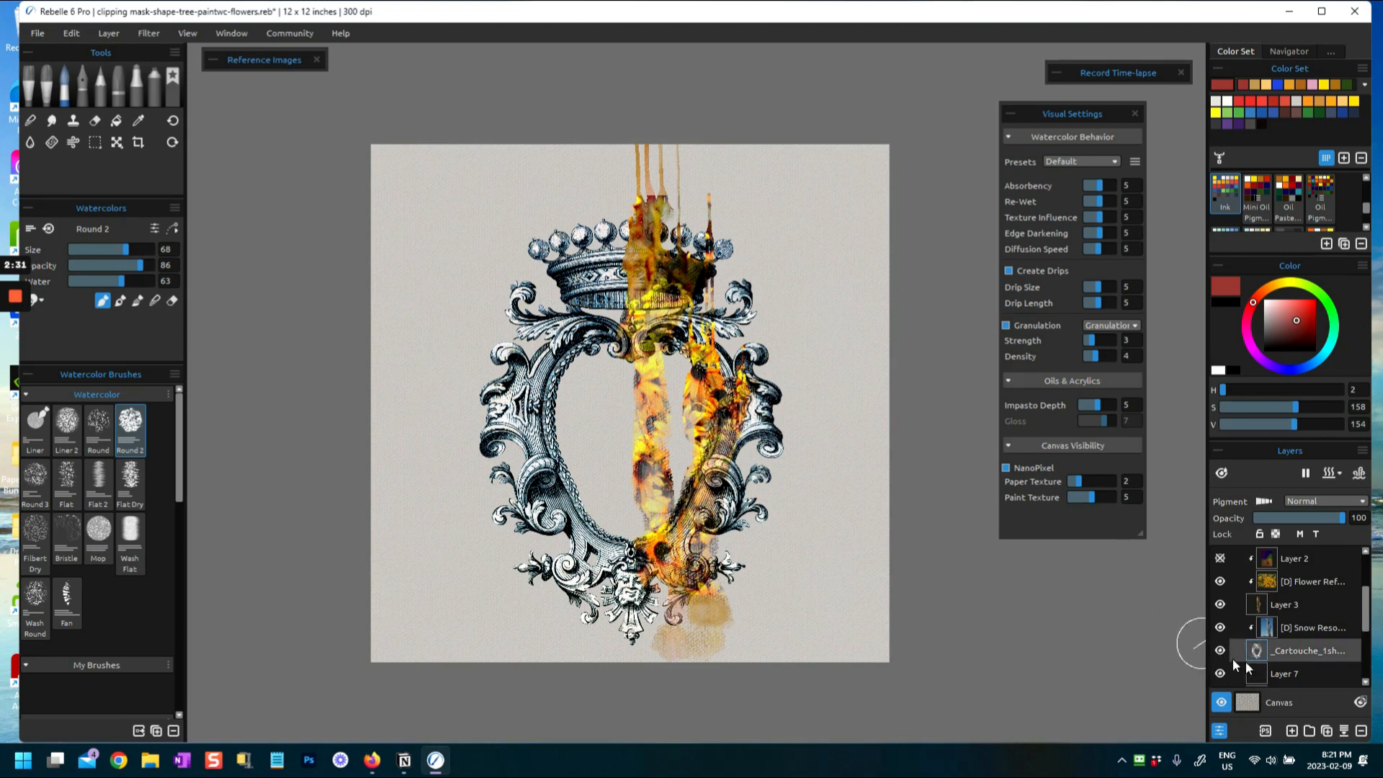
{"action": "left_click", "coordinate": [1220, 651]}
{"action": "key", "text": "ctrl+t"}
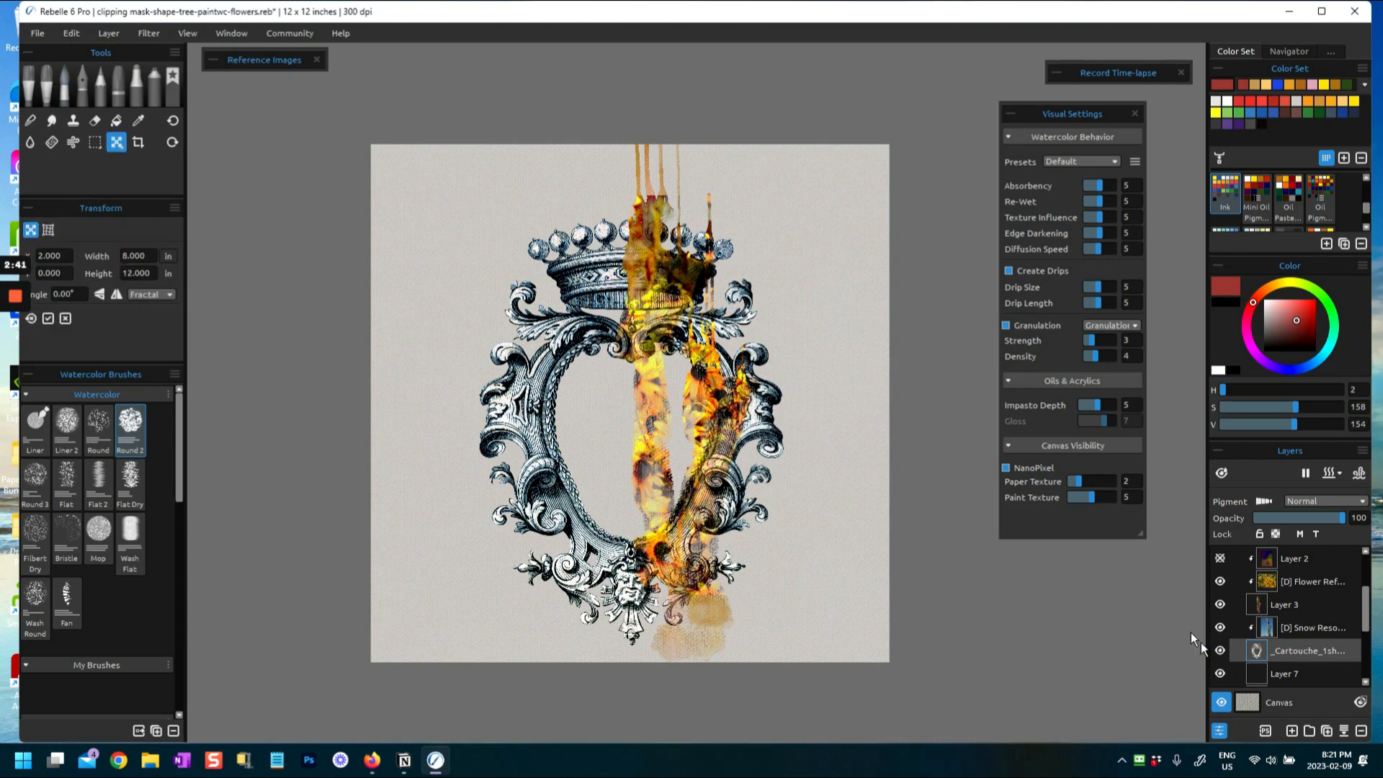
{"action": "left_click_drag", "start_coordinate": [695, 492], "coordinate": [708, 467]}
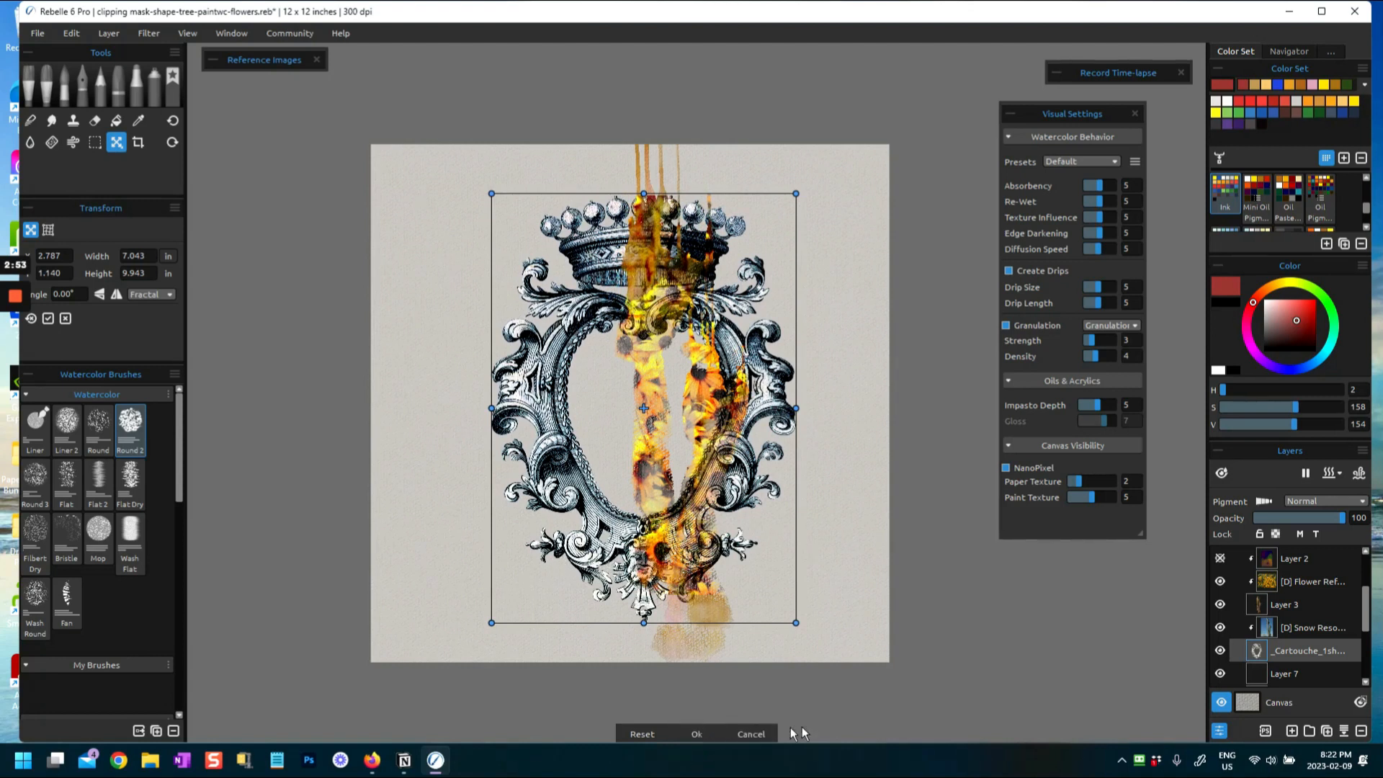
{"action": "left_click", "coordinate": [702, 733]}
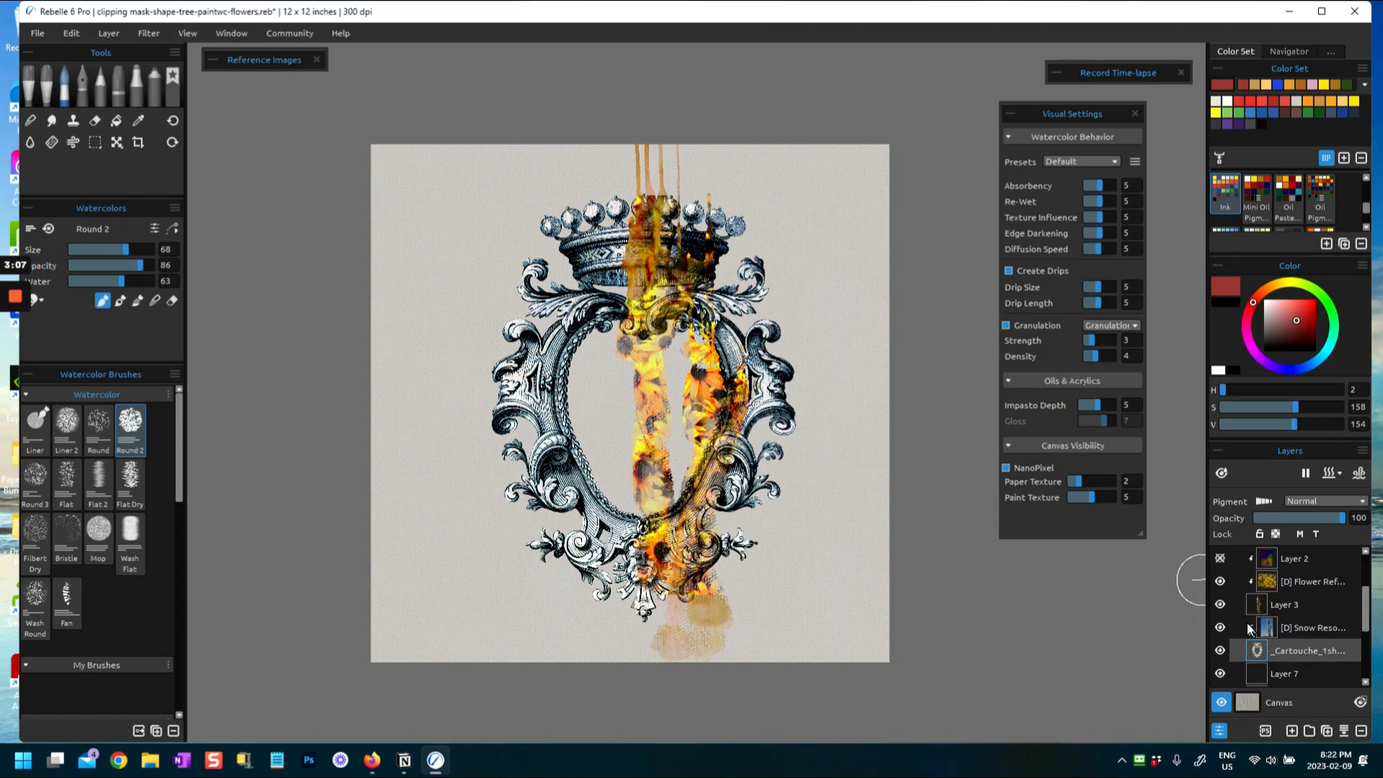
Release the clipping mask on the [D] Snow Resource layer in Group 1, and compare the image with Layer 3 hidden and shown
{"action": "right_click", "coordinate": [1294, 628]}
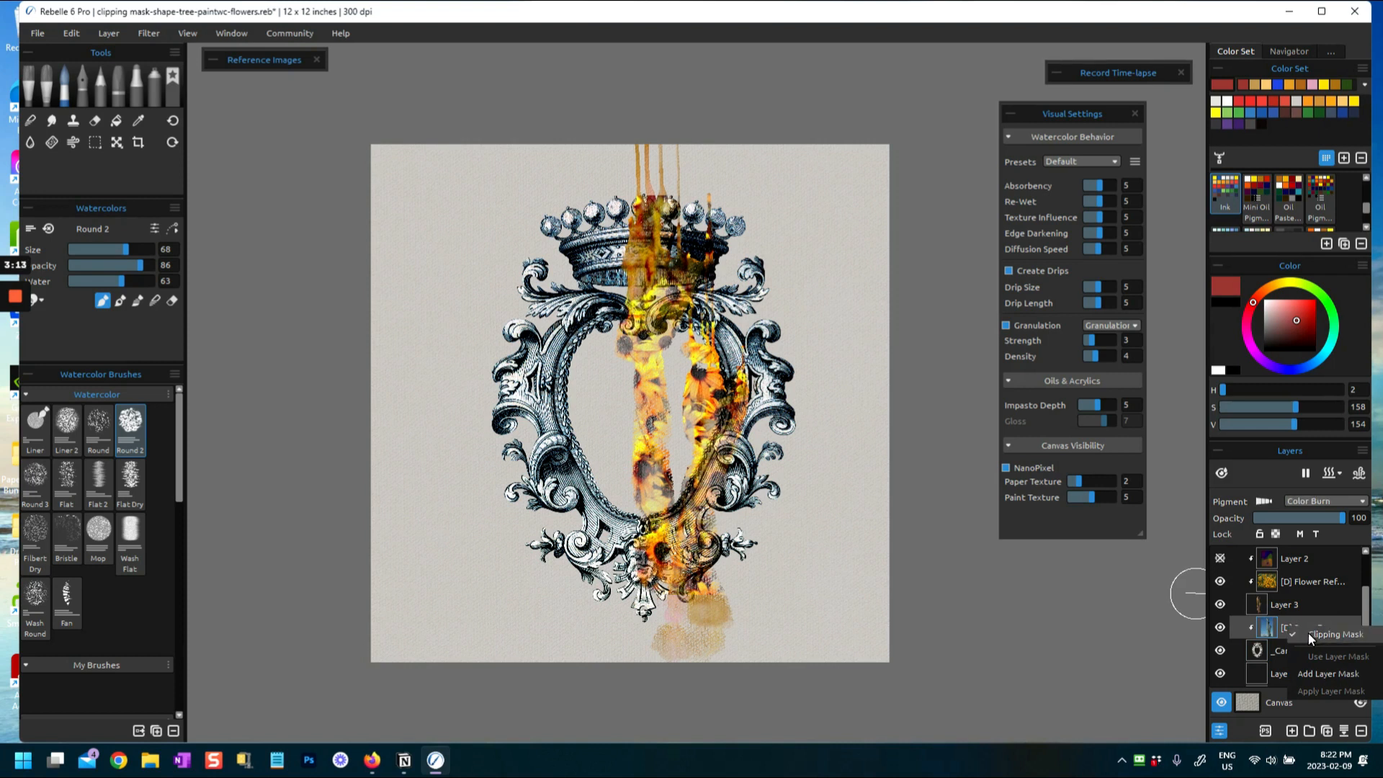
{"action": "left_click", "coordinate": [1309, 633]}
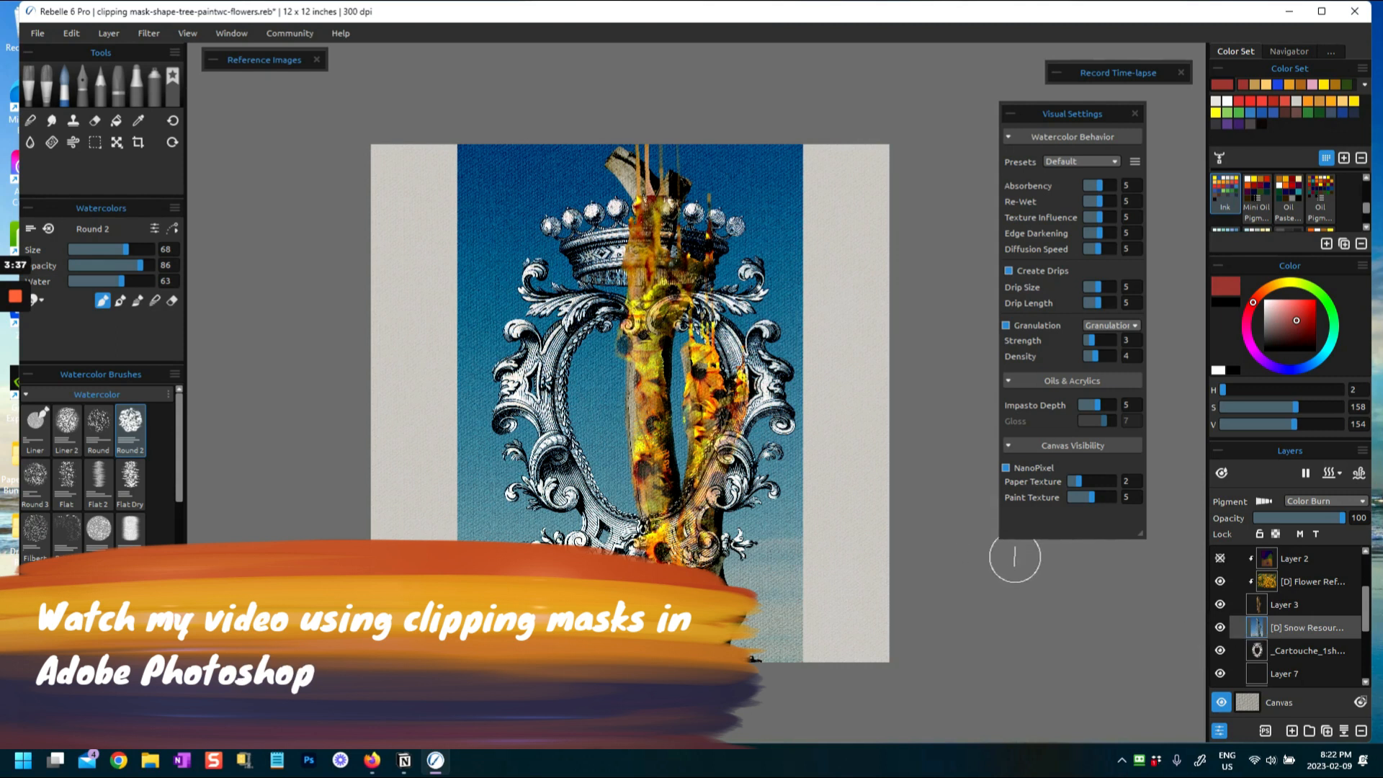
{"action": "left_click", "coordinate": [1258, 606]}
{"action": "left_click", "coordinate": [1222, 605]}
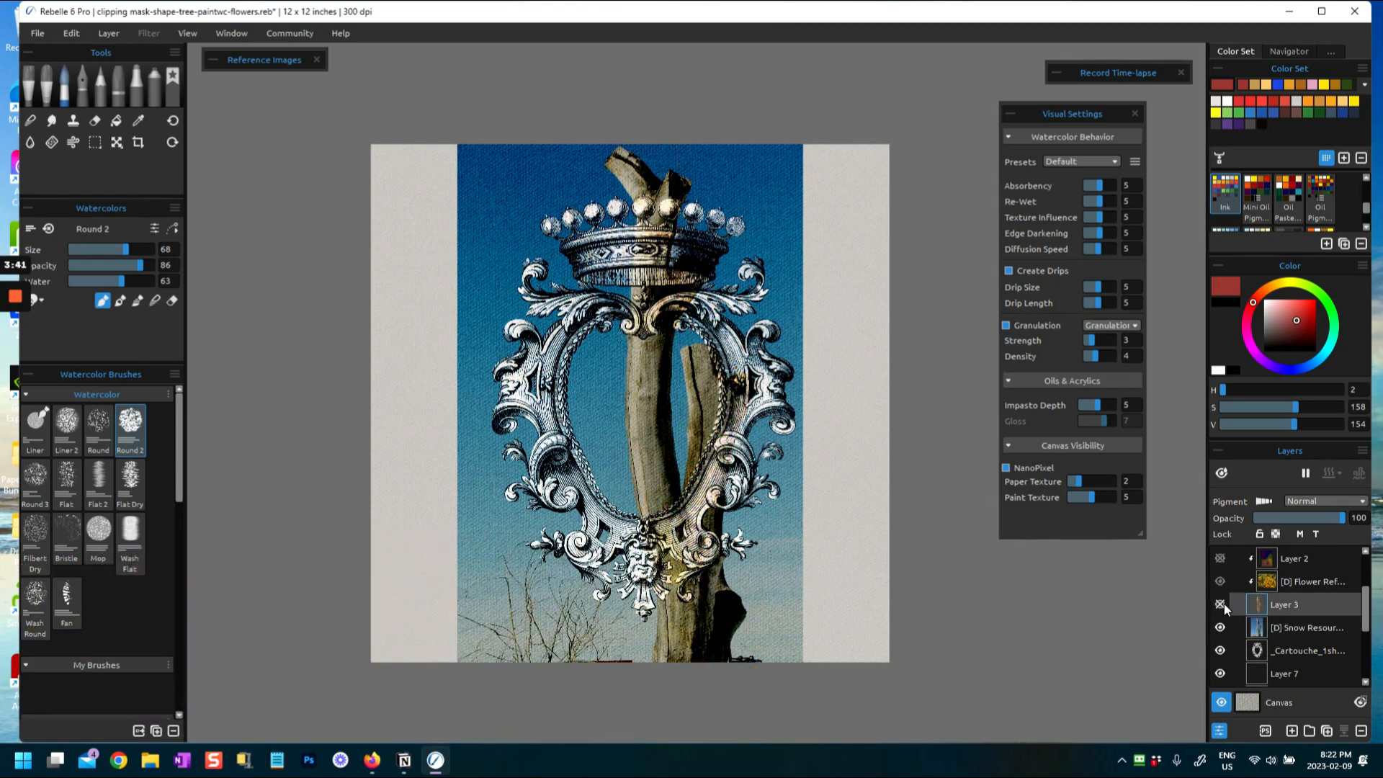
{"action": "left_click", "coordinate": [1224, 605]}
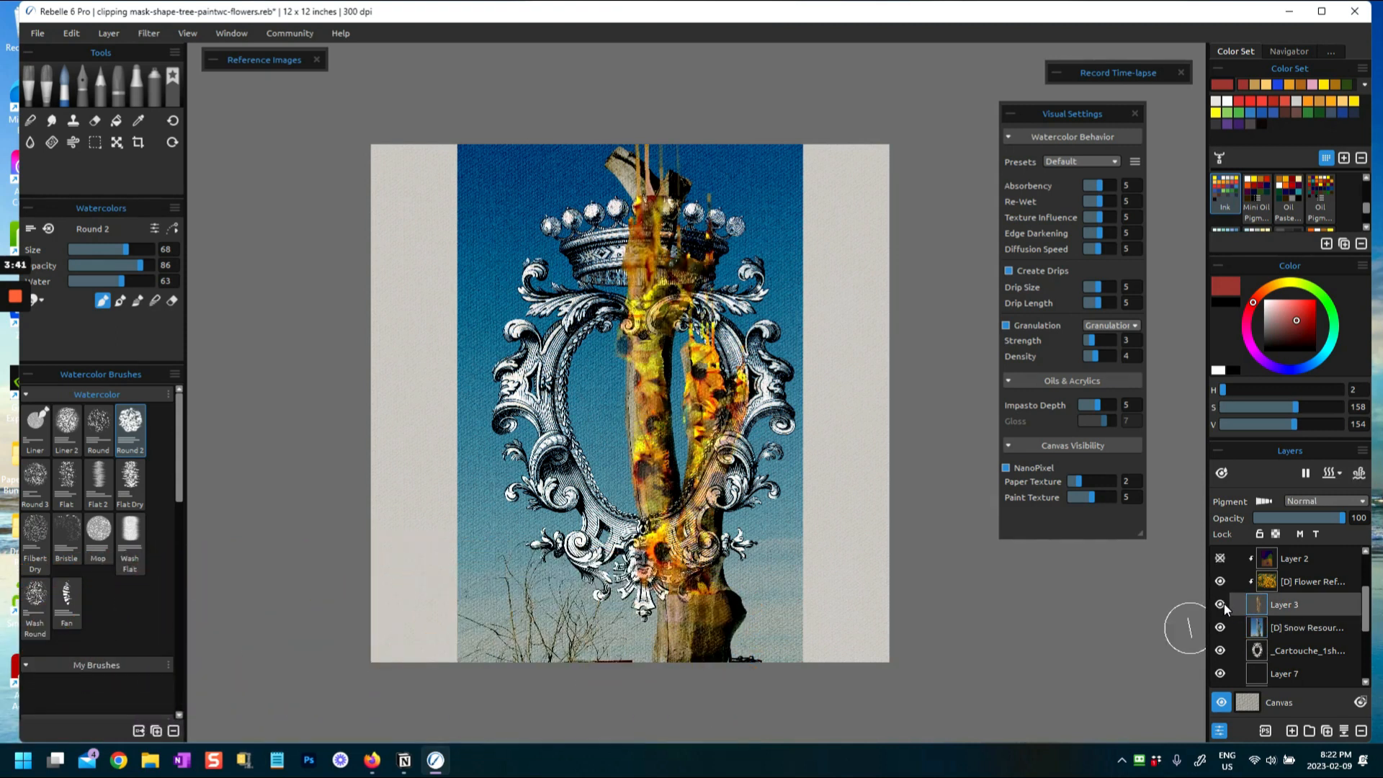
Release the clipping mask on the [D] Flower Reference layer and enlarge its photo to about 12.9 × 10.89 in across the canvas
{"action": "right_click", "coordinate": [1263, 582]}
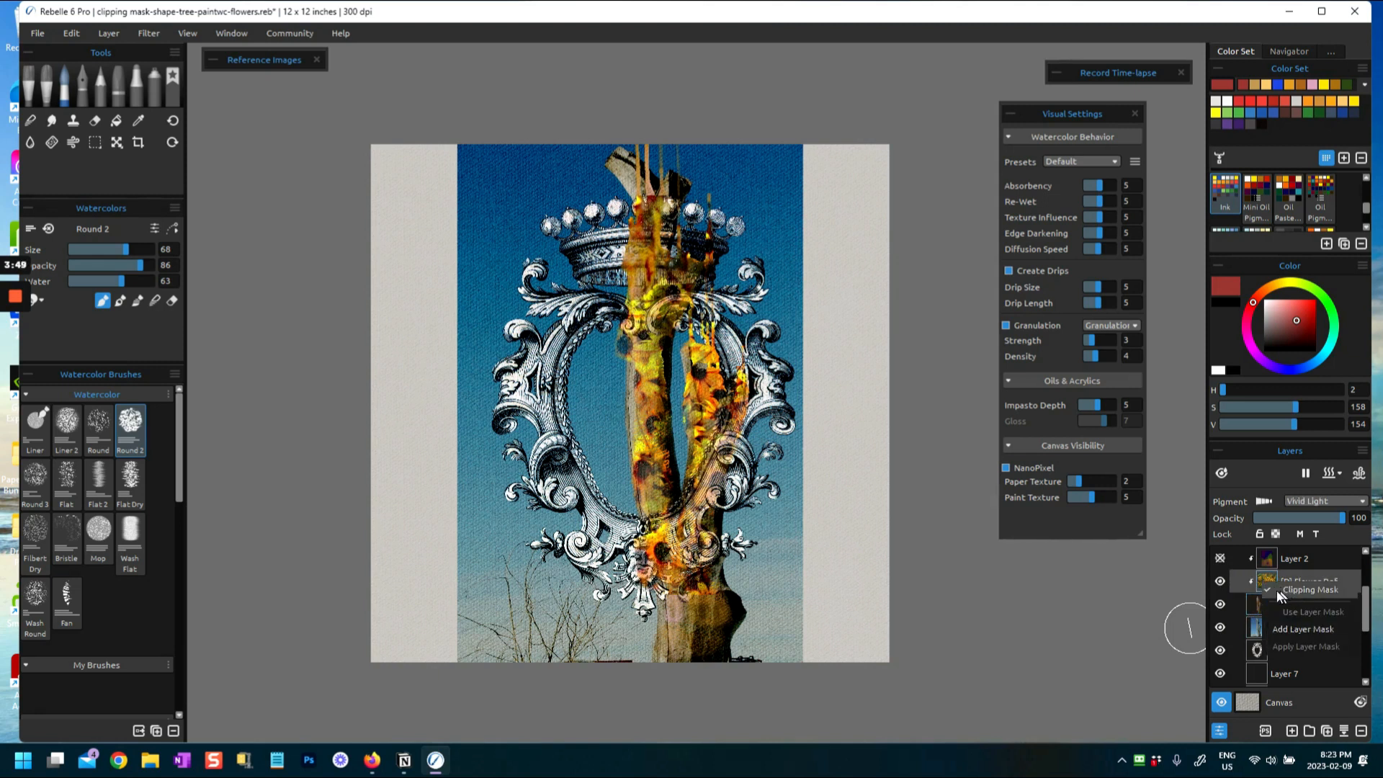
{"action": "left_click", "coordinate": [1304, 590]}
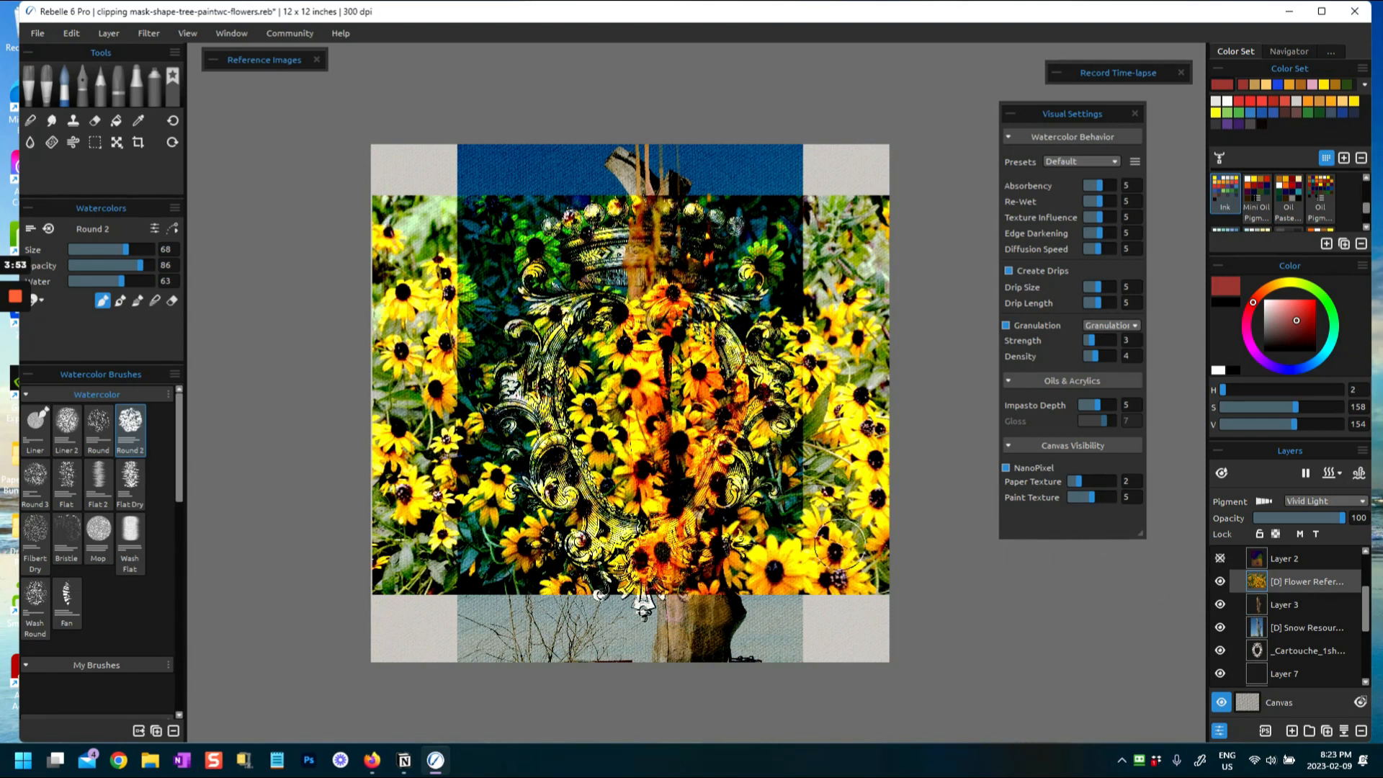
{"action": "key", "text": "ctrl+t"}
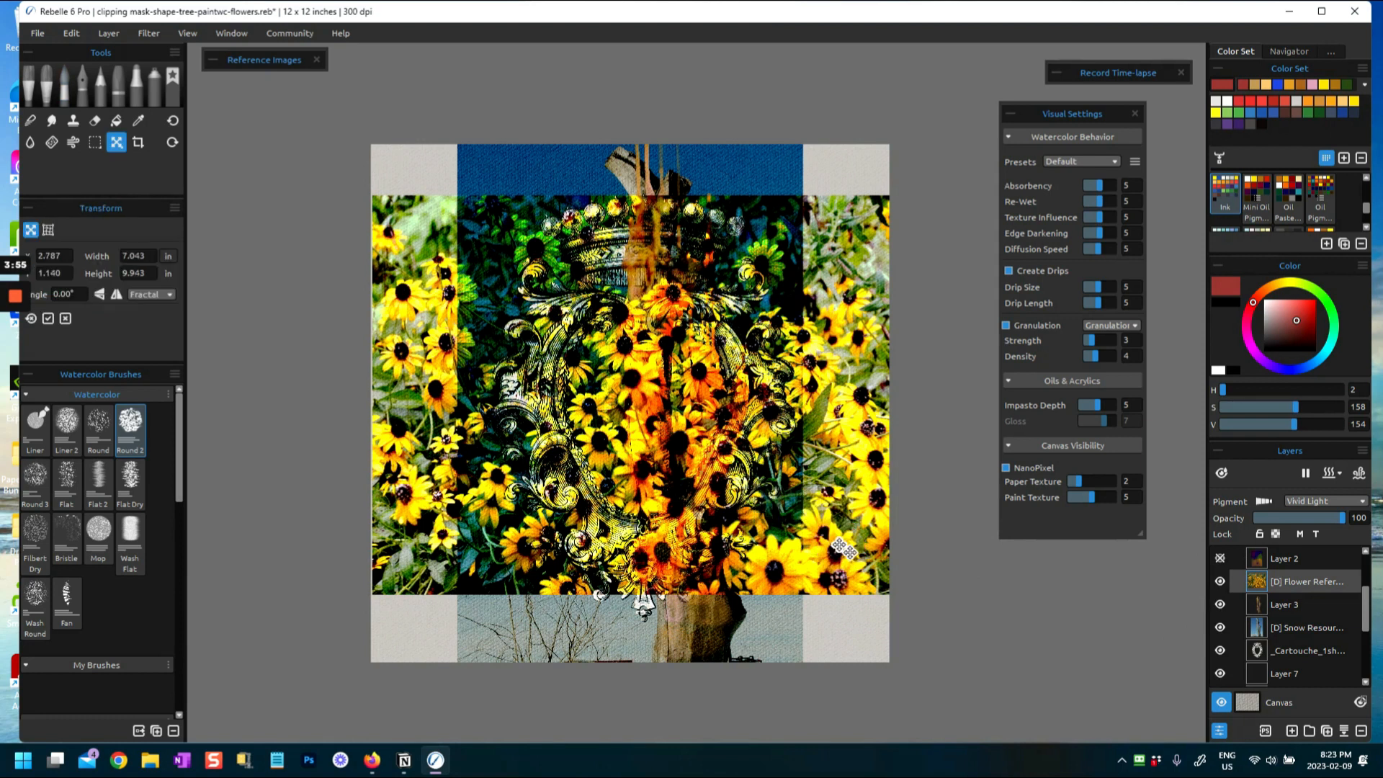
{"action": "mouse_move", "coordinate": [779, 529]}
{"action": "left_mouse_down"}
{"action": "mouse_move", "coordinate": [818, 524]}
{"action": "mouse_move", "coordinate": [823, 462]}
{"action": "mouse_move", "coordinate": [791, 476]}
{"action": "mouse_move", "coordinate": [773, 507]}
{"action": "left_mouse_up"}
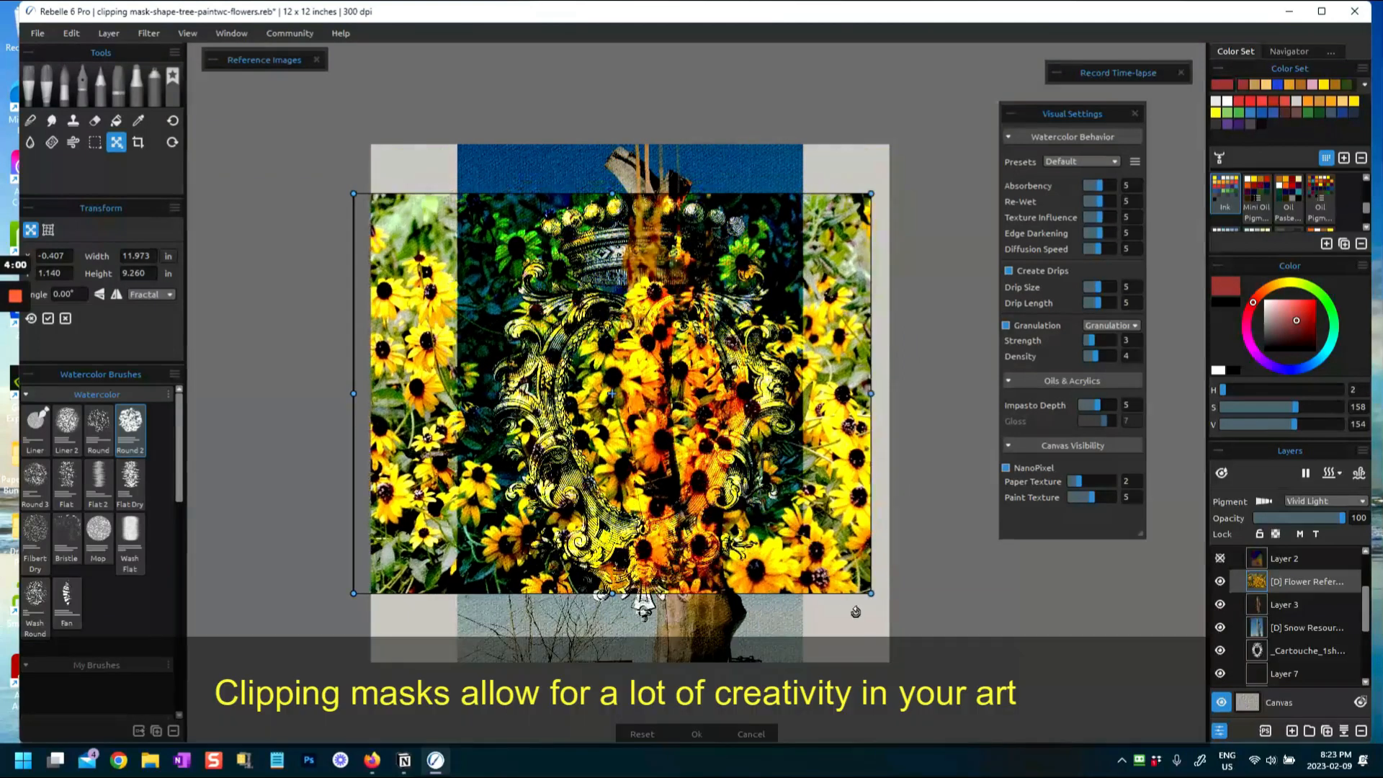
{"action": "left_click_drag", "start_coordinate": [874, 595], "coordinate": [911, 664]}
{"action": "left_click_drag", "start_coordinate": [801, 495], "coordinate": [819, 451]}
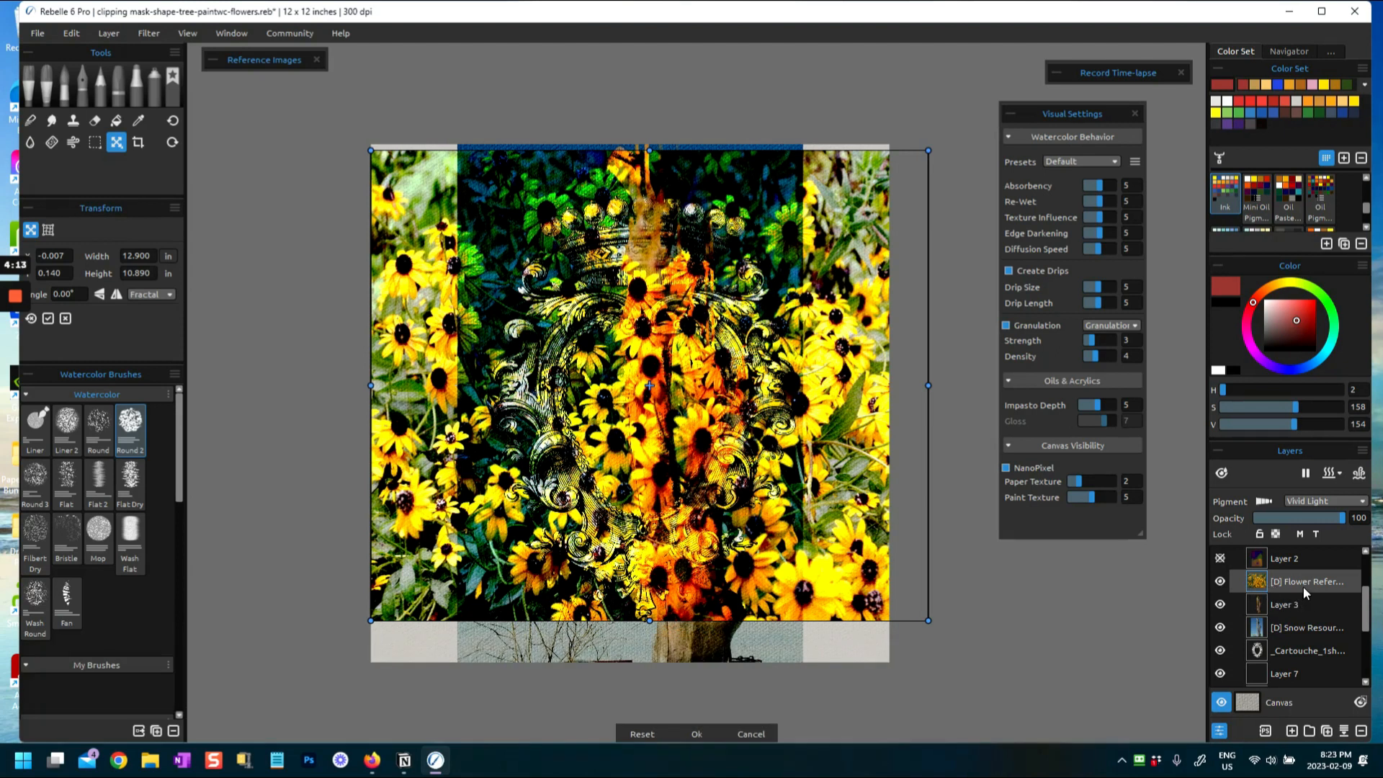
Clip the flower photo to Layer 3 again and stretch its height to about 12.37 in, past the canvas's lower edge
{"action": "right_click", "coordinate": [1304, 579]}
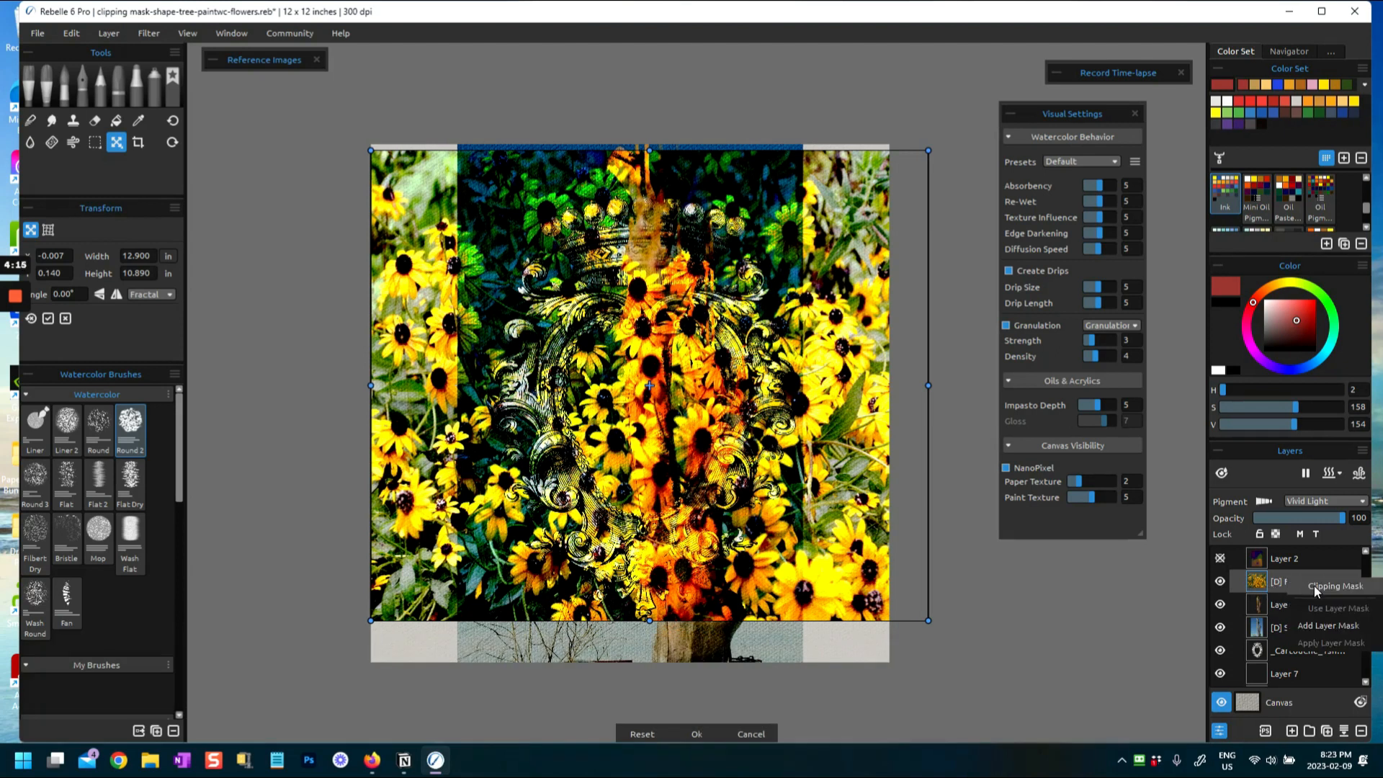
{"action": "left_click", "coordinate": [1314, 586]}
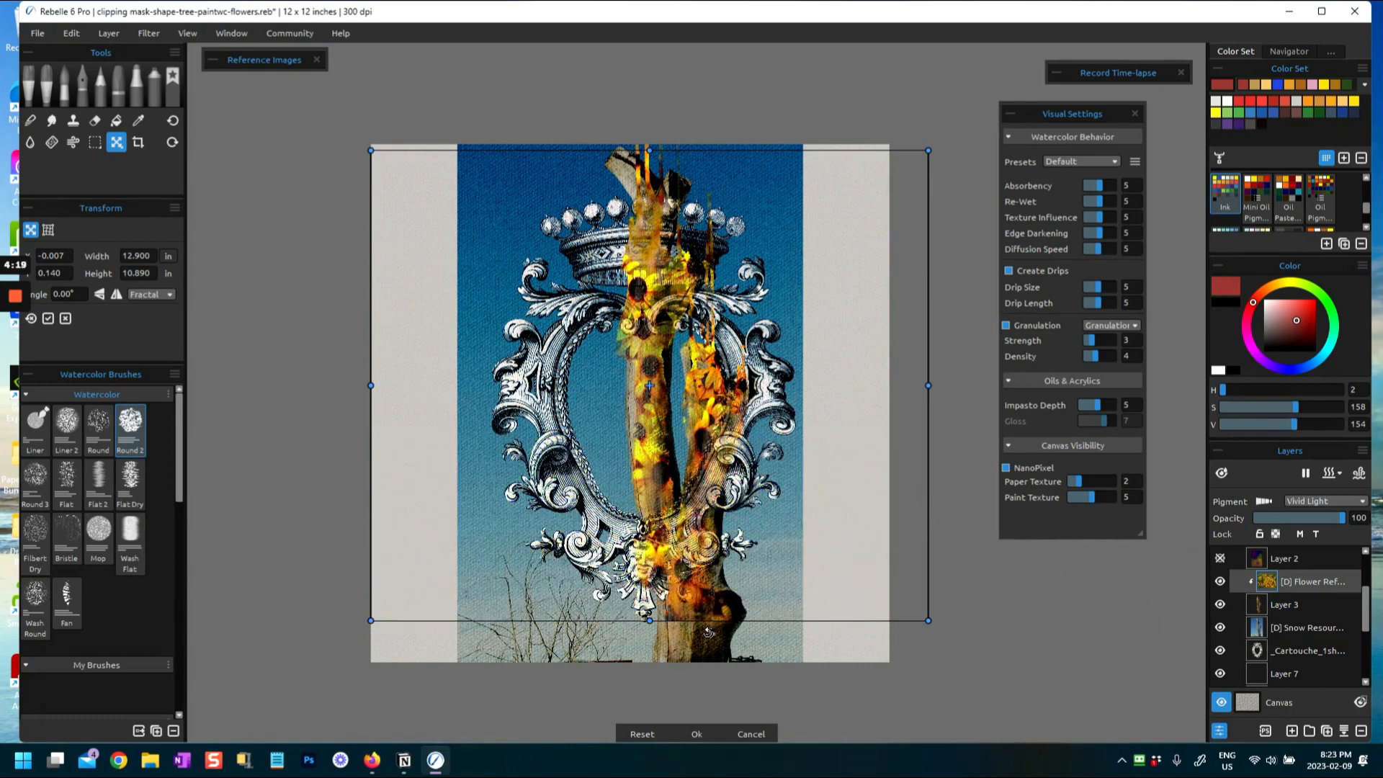
{"action": "left_click_drag", "start_coordinate": [649, 621], "coordinate": [627, 684]}
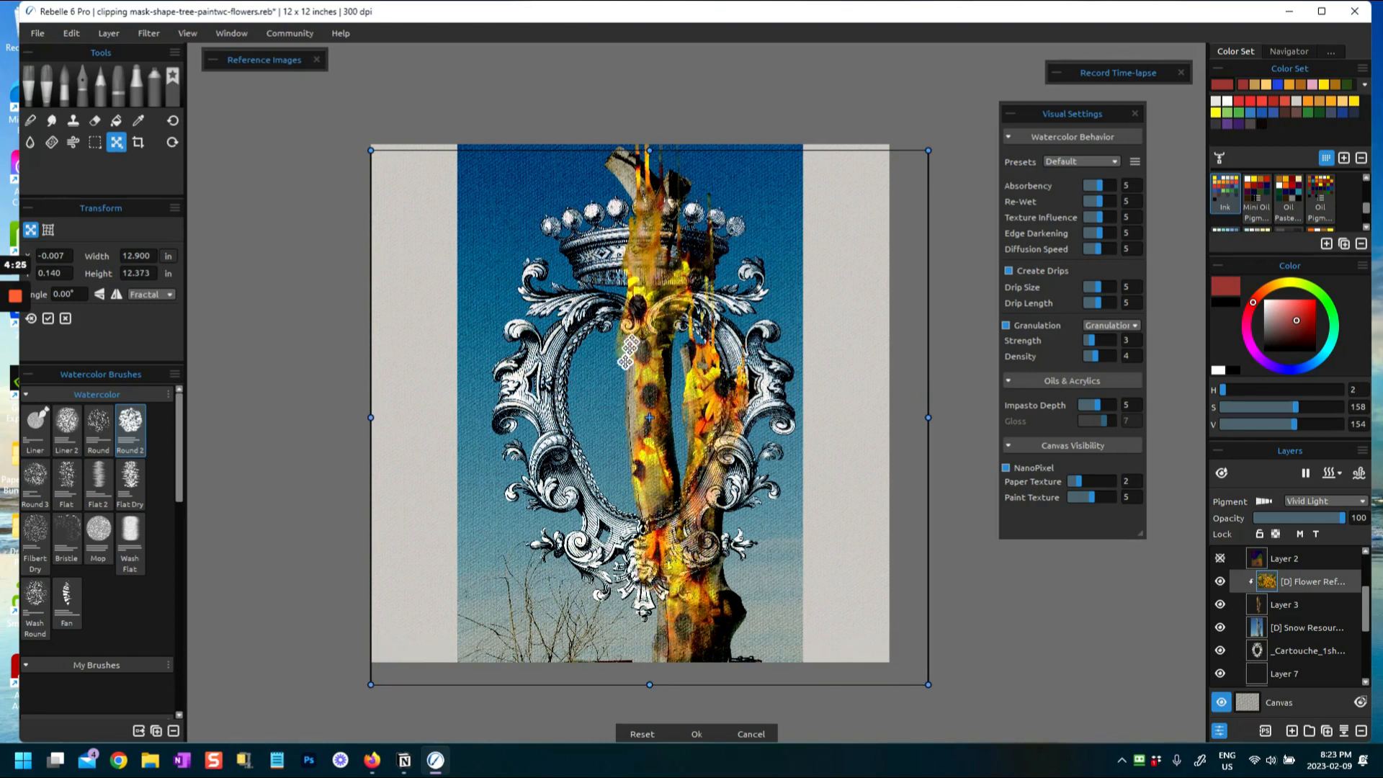
{"action": "left_click", "coordinate": [695, 735]}
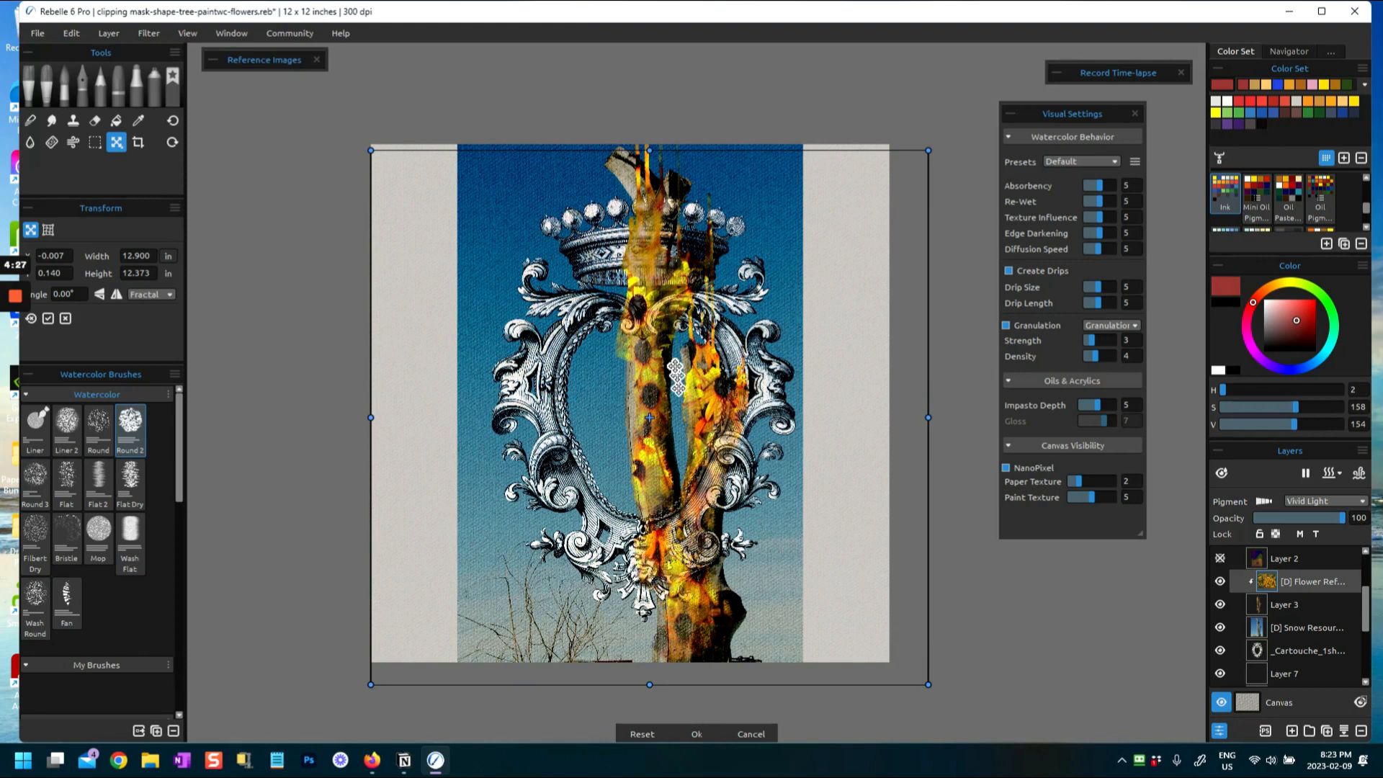
Toggle the visibility of Layer 3 repeatedly to compare the artwork with and without the clipped flower texture
{"action": "left_click", "coordinate": [1256, 608]}
{"action": "left_click", "coordinate": [1220, 604]}
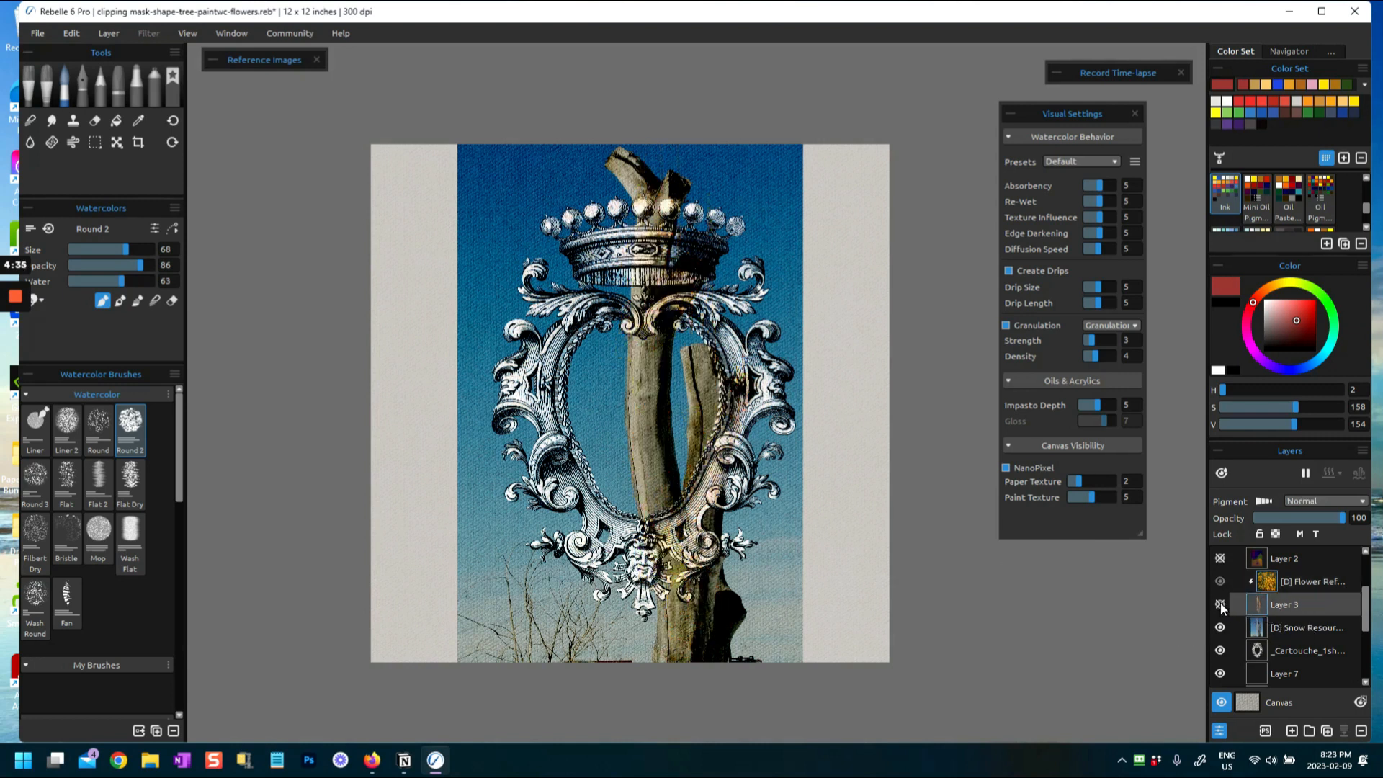
{"action": "left_click", "coordinate": [1220, 604]}
{"action": "left_click", "coordinate": [1220, 604]}
{"action": "left_click", "coordinate": [1220, 604]}
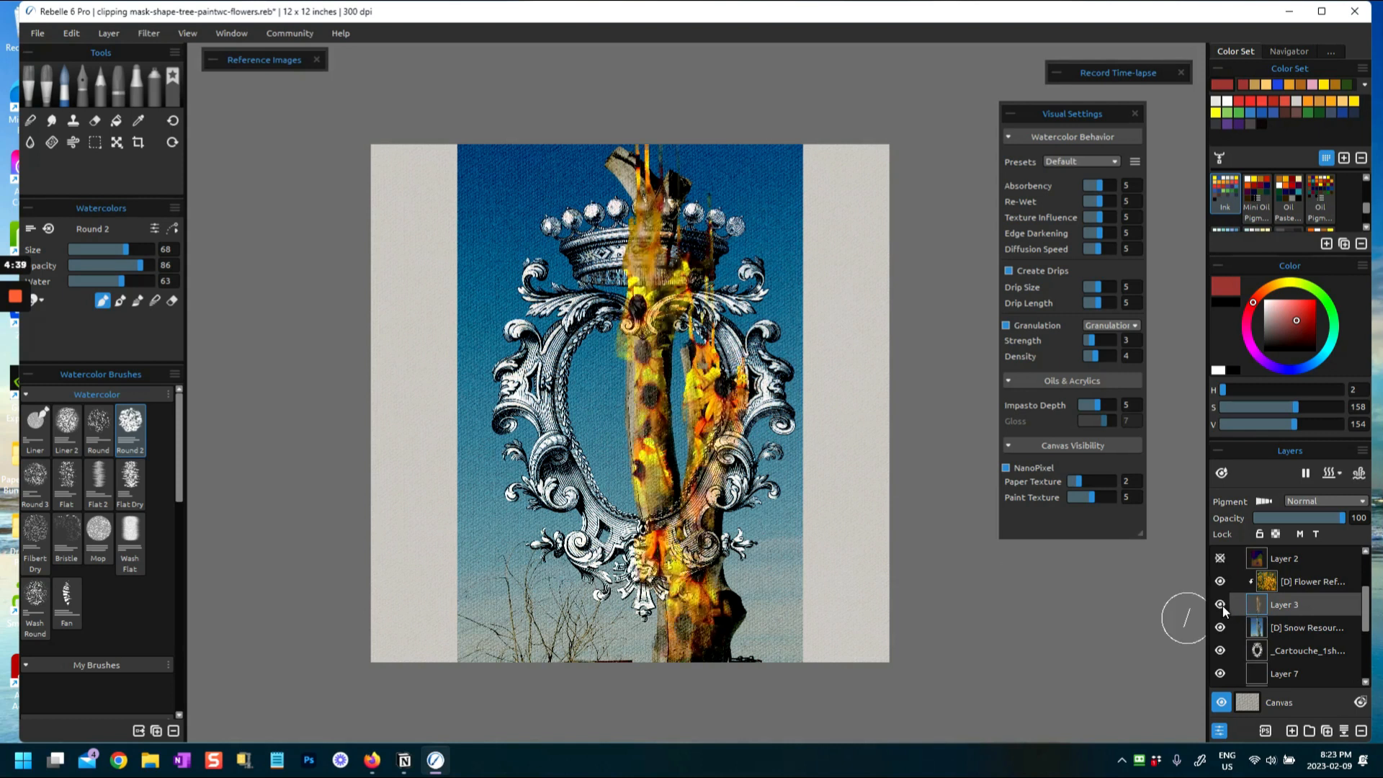
{"action": "left_click", "coordinate": [1220, 604]}
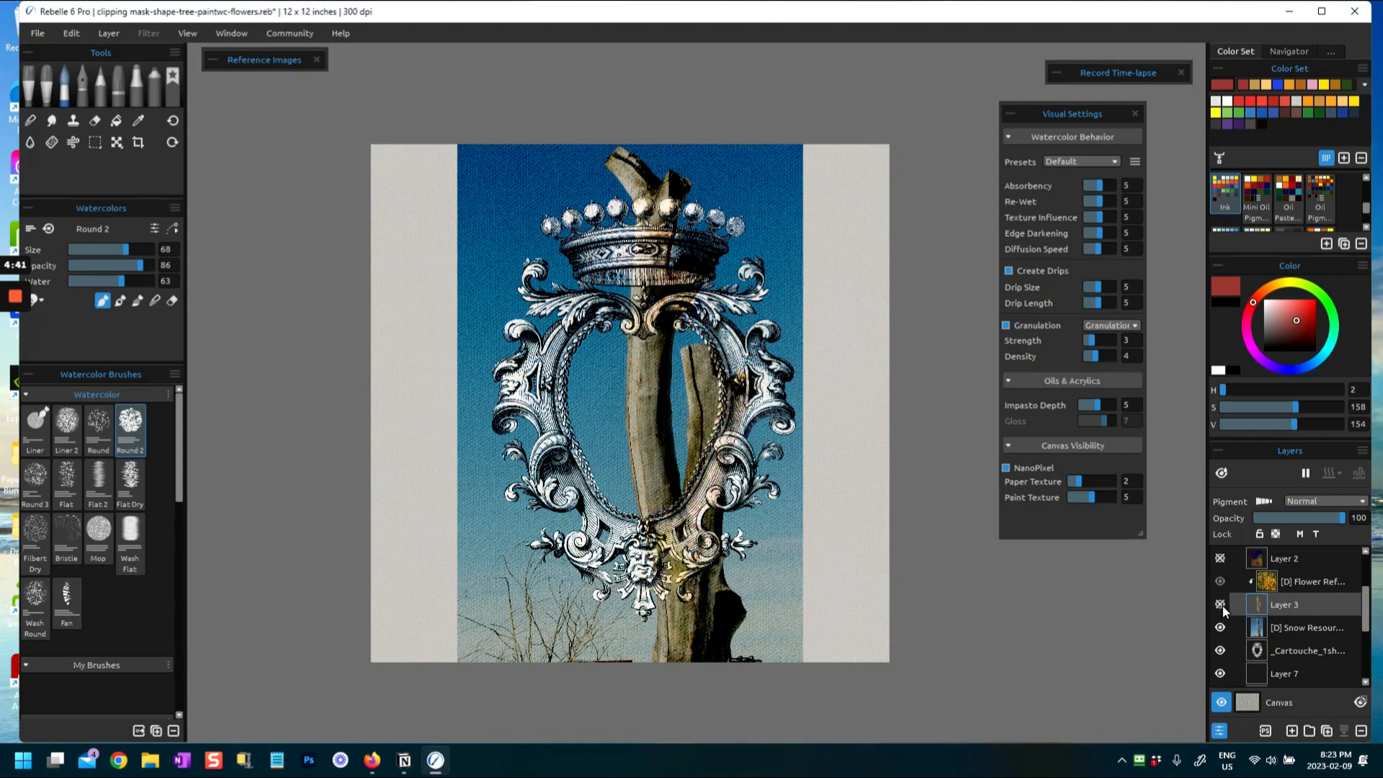
Show Layer 3 and clip it to the [D] Snow Resource layer directly beneath it
{"action": "left_click", "coordinate": [1220, 604]}
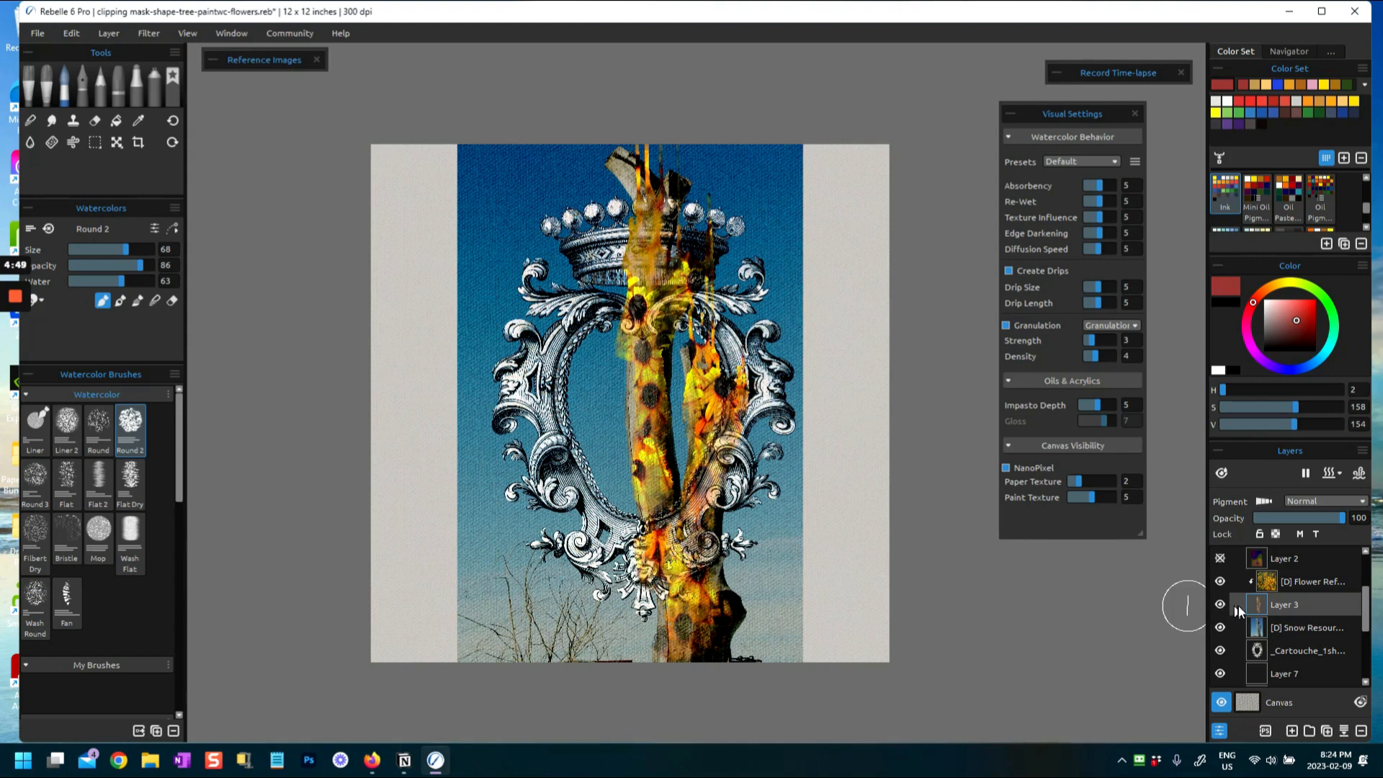
{"action": "right_click", "coordinate": [1282, 606]}
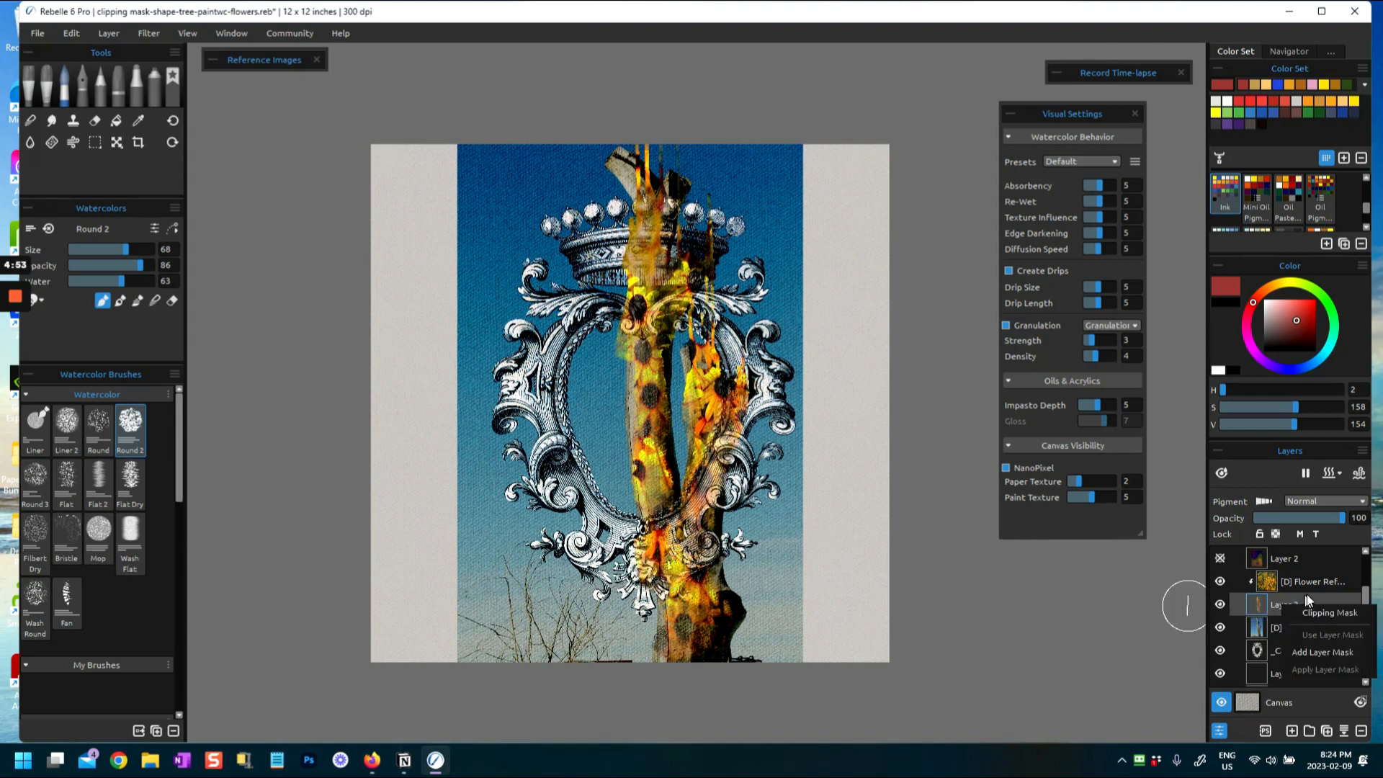
{"action": "left_click", "coordinate": [1317, 612]}
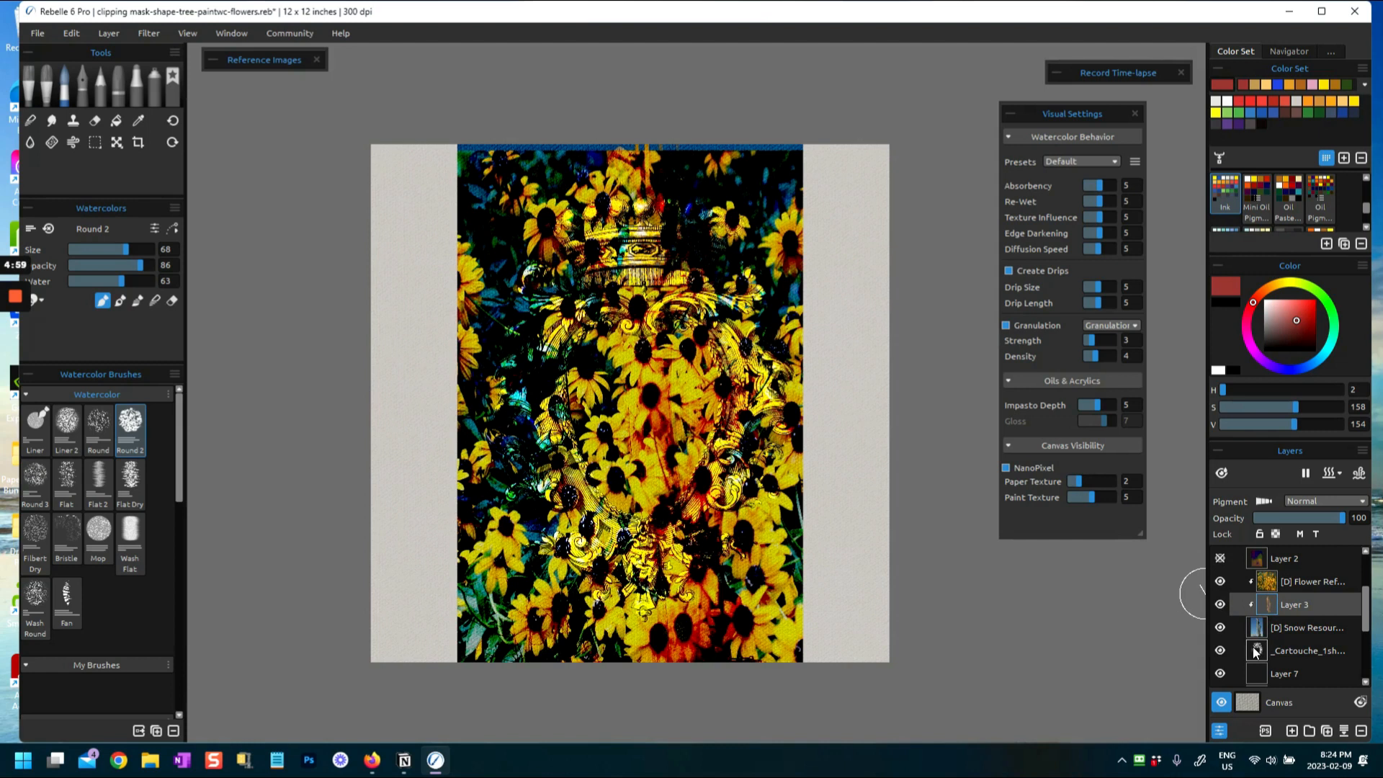
Release the clipping masks on the [D] Flower Reference layer and Layer 3
{"action": "right_click", "coordinate": [1280, 586]}
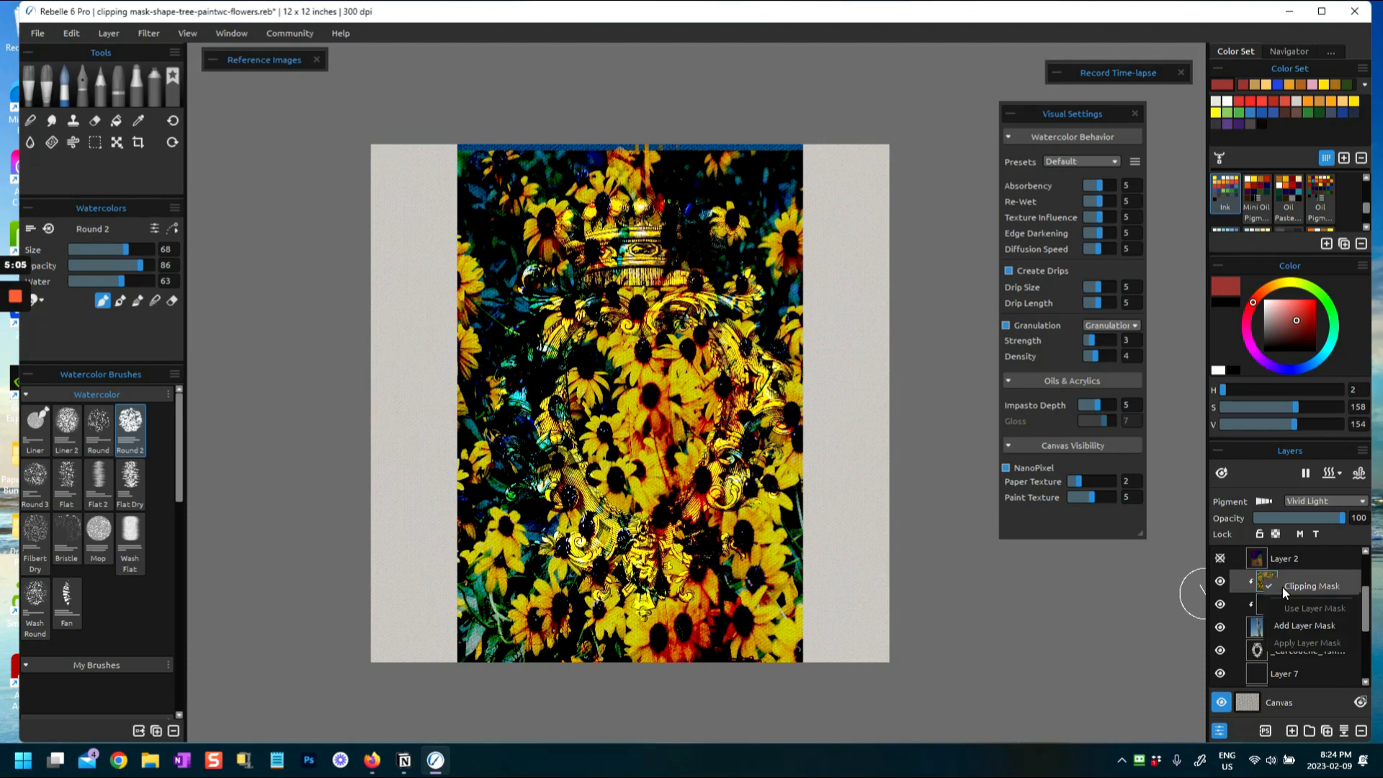
{"action": "left_click", "coordinate": [1282, 586]}
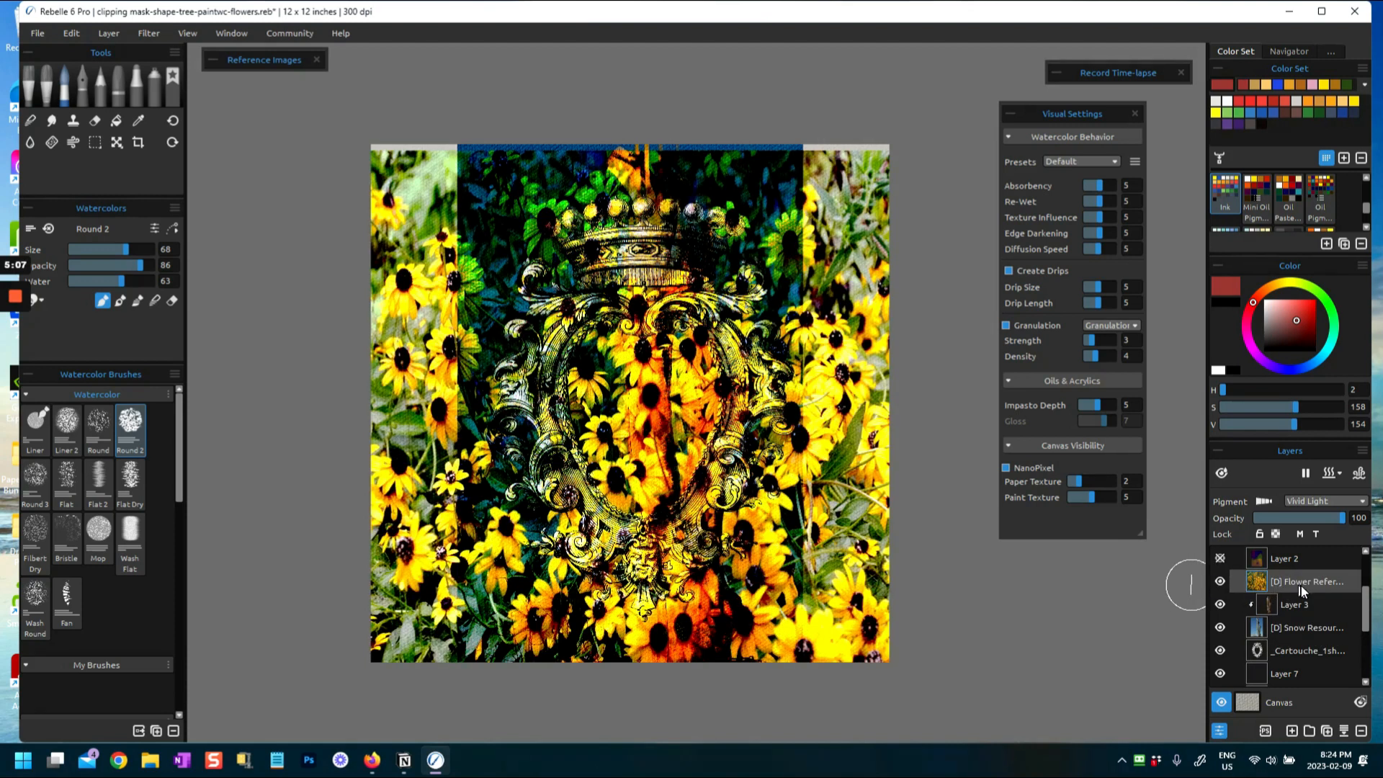
{"action": "right_click", "coordinate": [1265, 602]}
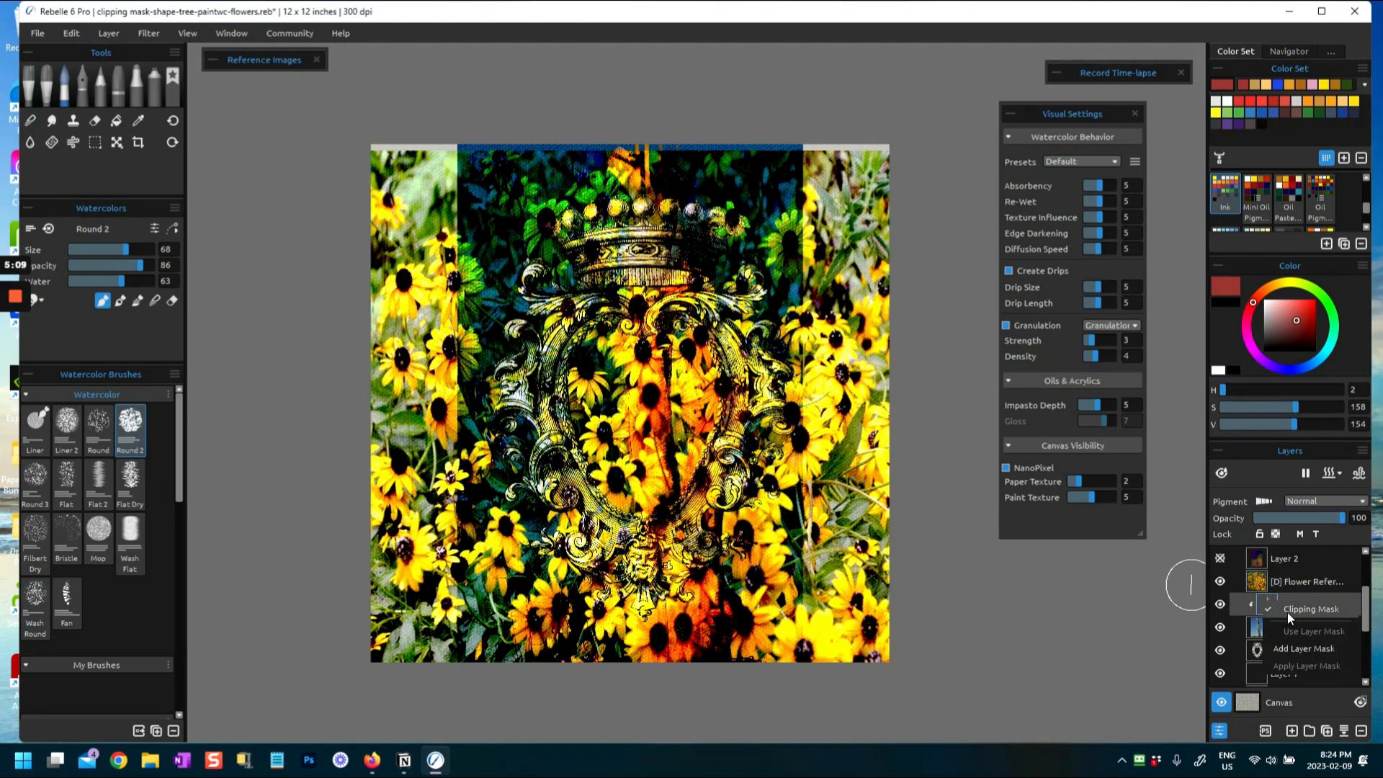
{"action": "left_click", "coordinate": [1286, 612]}
Clip the [D] Snow Resource layer, Layer 3 and the [D] Flower Reference layer to the Cartouche layer beneath them
{"action": "left_click", "coordinate": [1258, 635]}
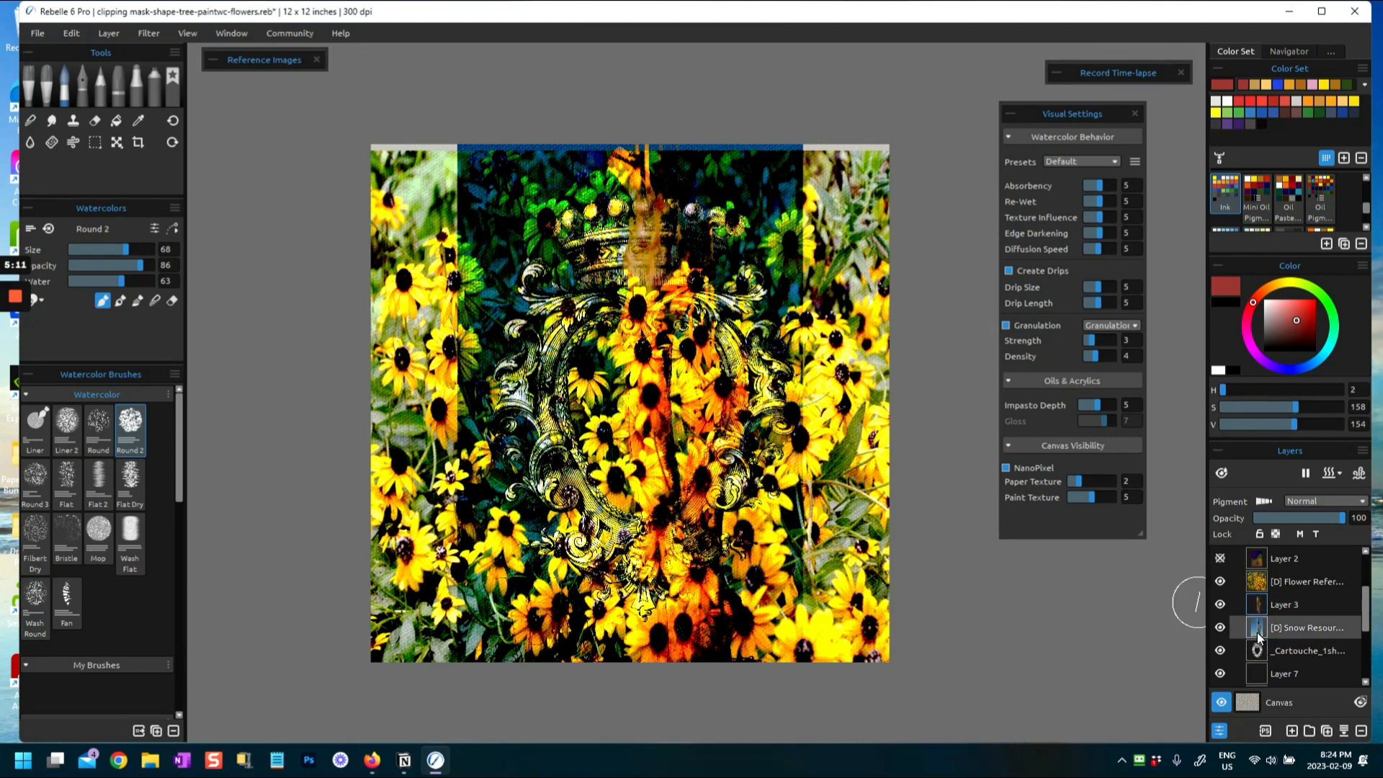
{"action": "right_click", "coordinate": [1257, 632]}
{"action": "left_click", "coordinate": [1280, 637]}
{"action": "right_click", "coordinate": [1258, 604]}
{"action": "left_click", "coordinate": [1291, 612]}
{"action": "right_click", "coordinate": [1262, 585]}
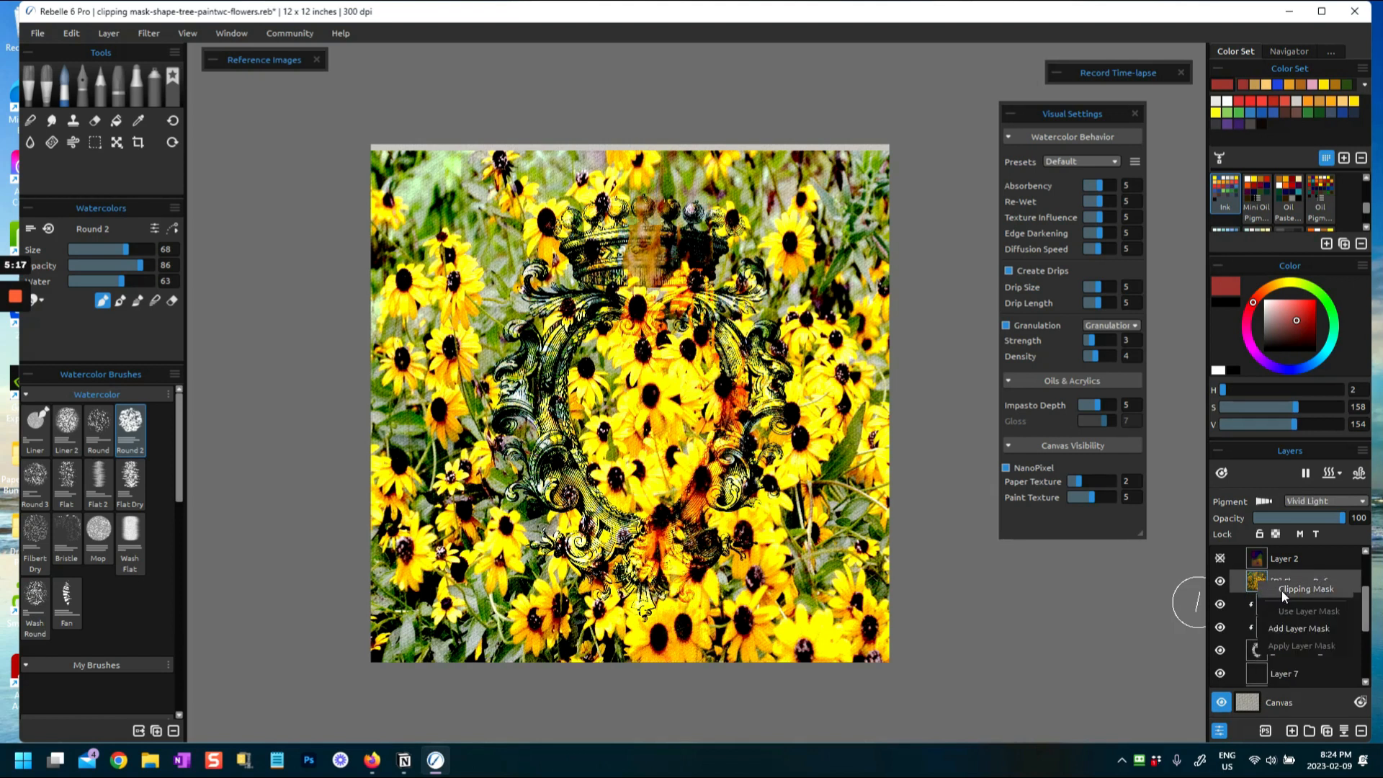
{"action": "left_click", "coordinate": [1281, 591]}
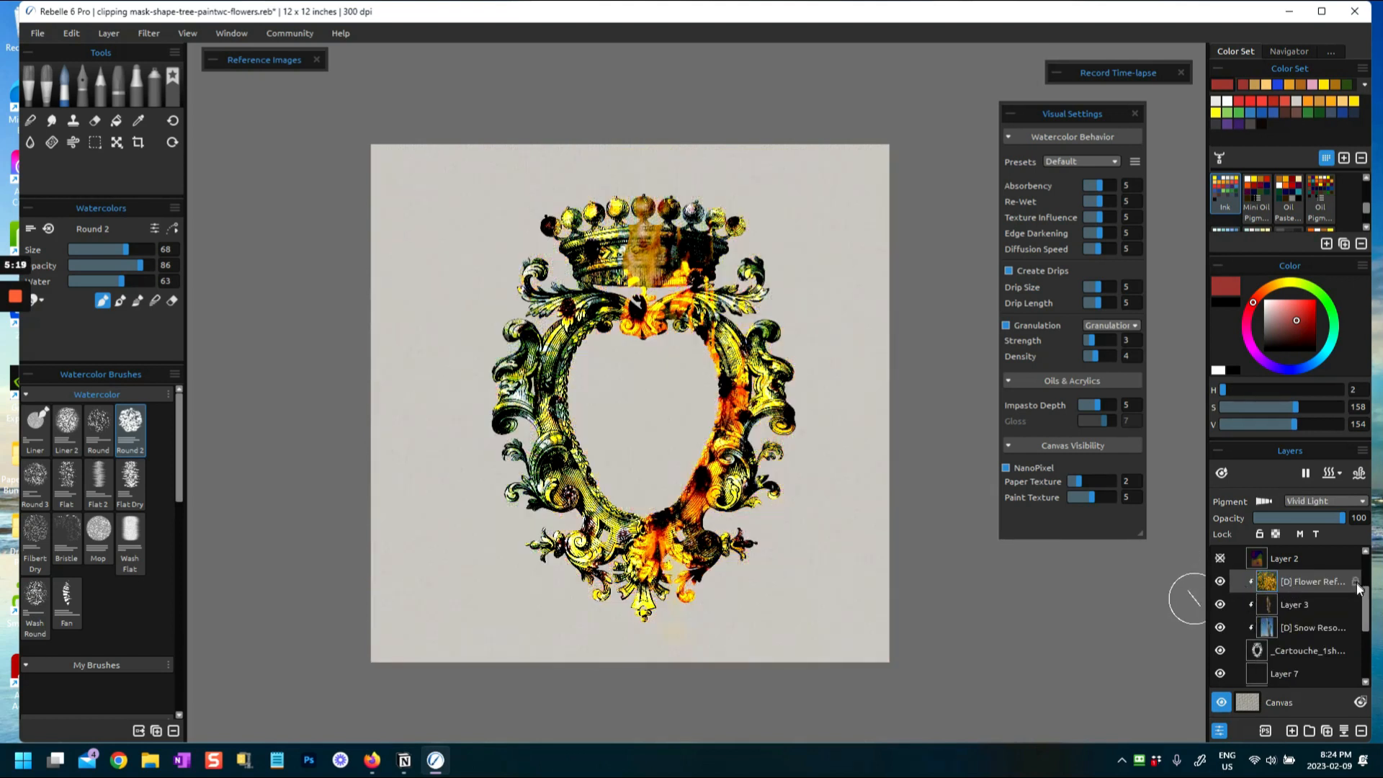
Show Layer 2, and move the Cartouche layer to about X 2.487 in, Y 1.307 in behind the painted rectangle
{"action": "left_click", "coordinate": [1258, 654]}
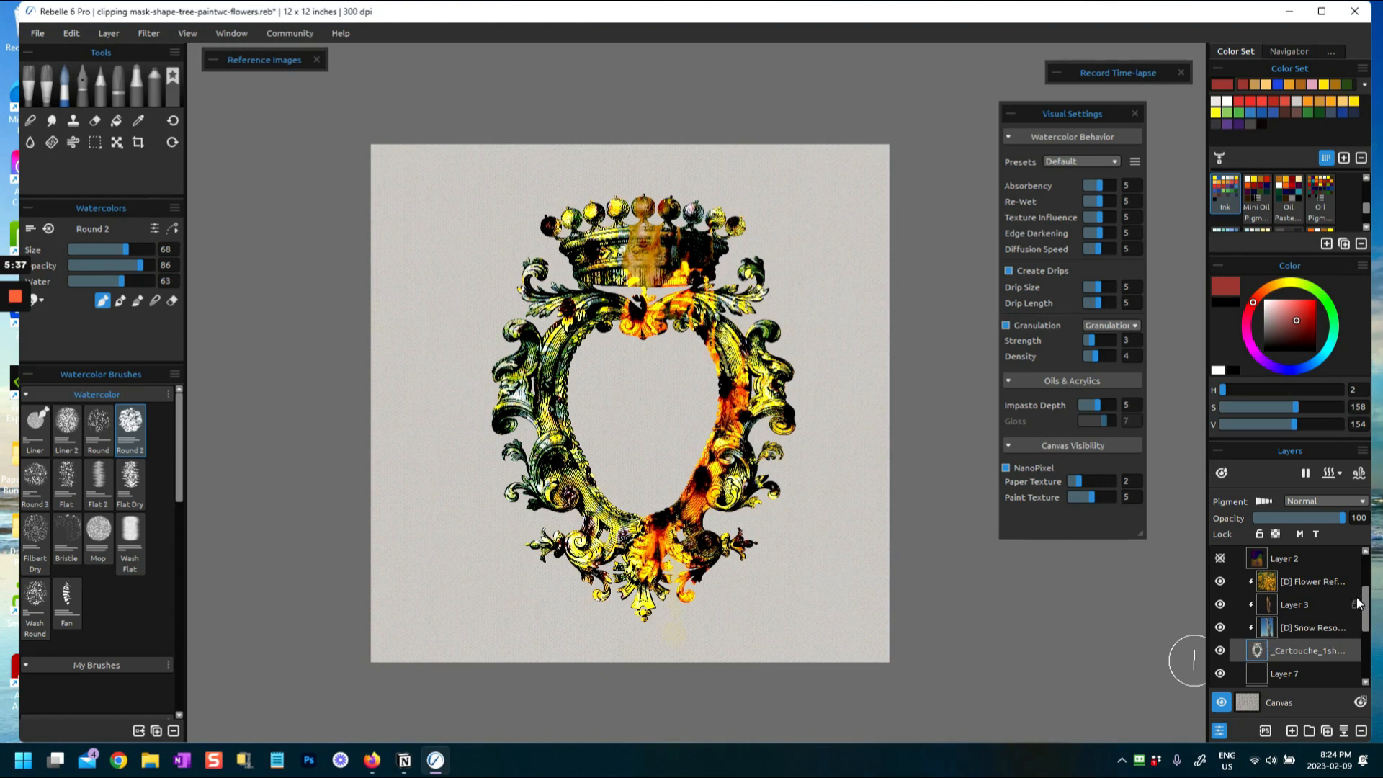
{"action": "scroll", "coordinate": [1366, 613], "scroll_direction": "up", "scroll_amount": 2}
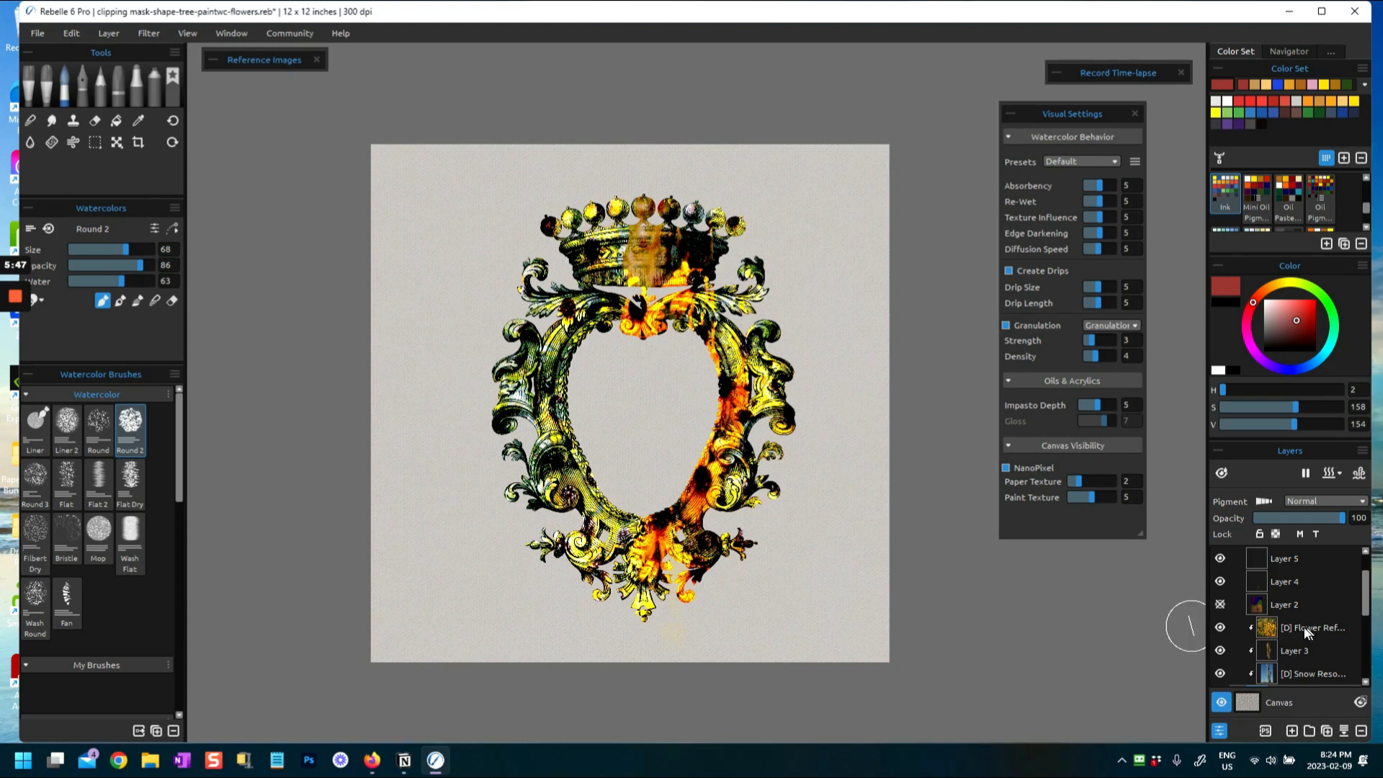
{"action": "left_click", "coordinate": [1219, 605]}
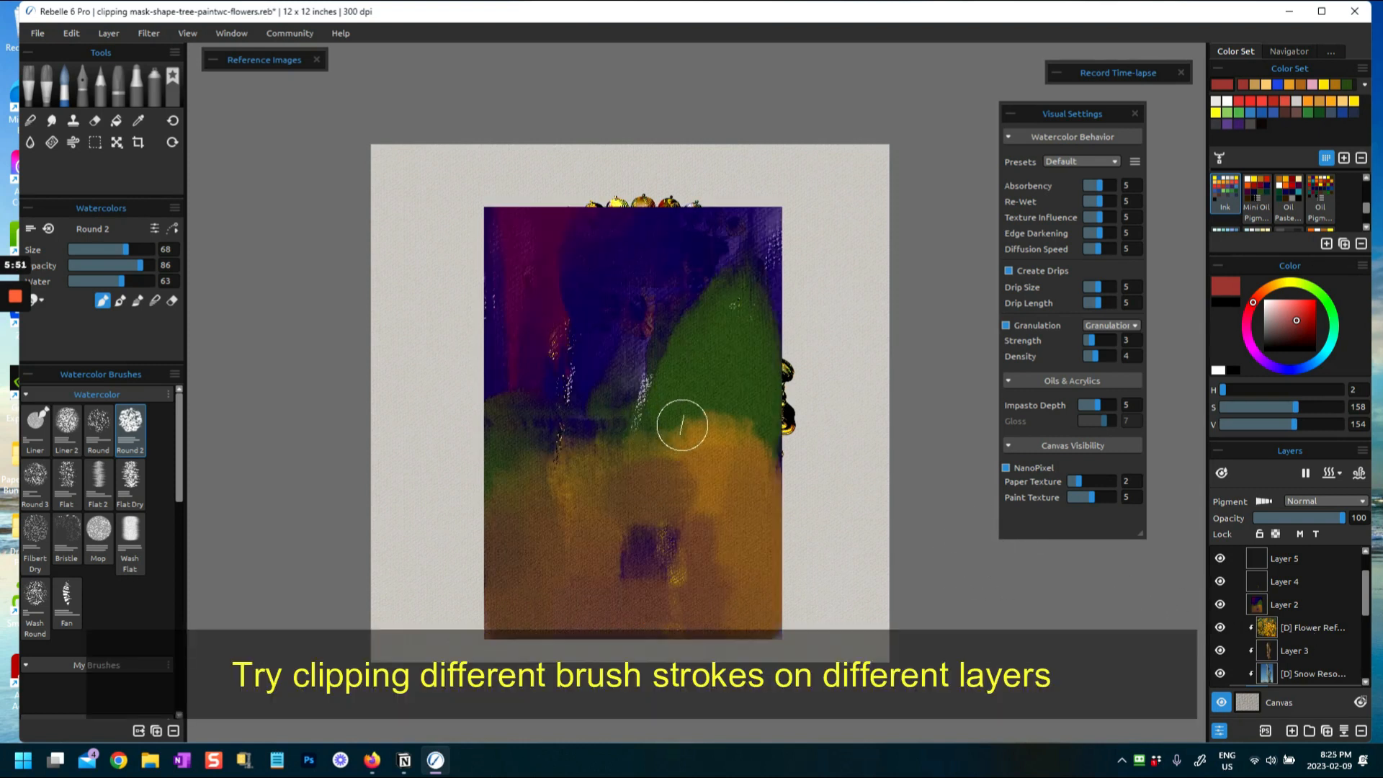
{"action": "key", "text": "ctrl+t"}
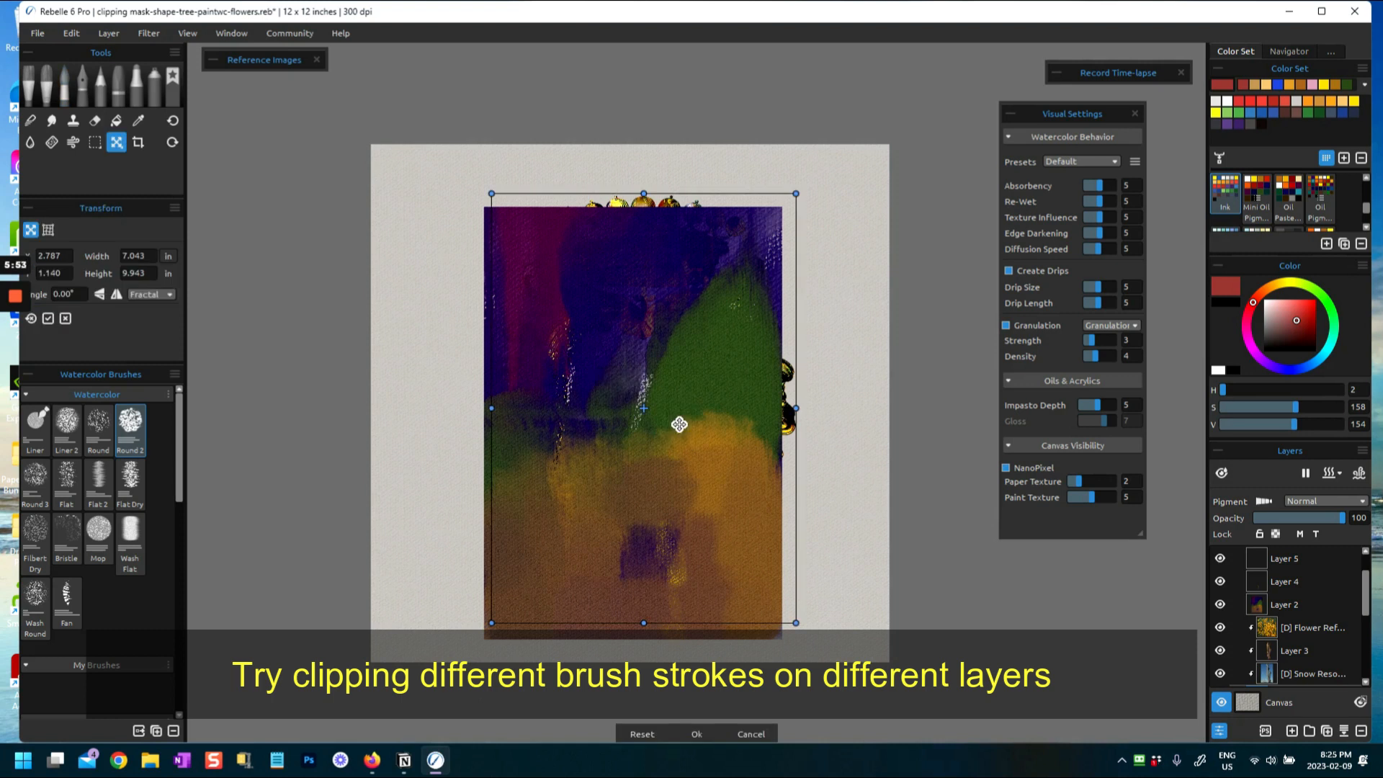
{"action": "left_click_drag", "start_coordinate": [642, 408], "coordinate": [618, 429]}
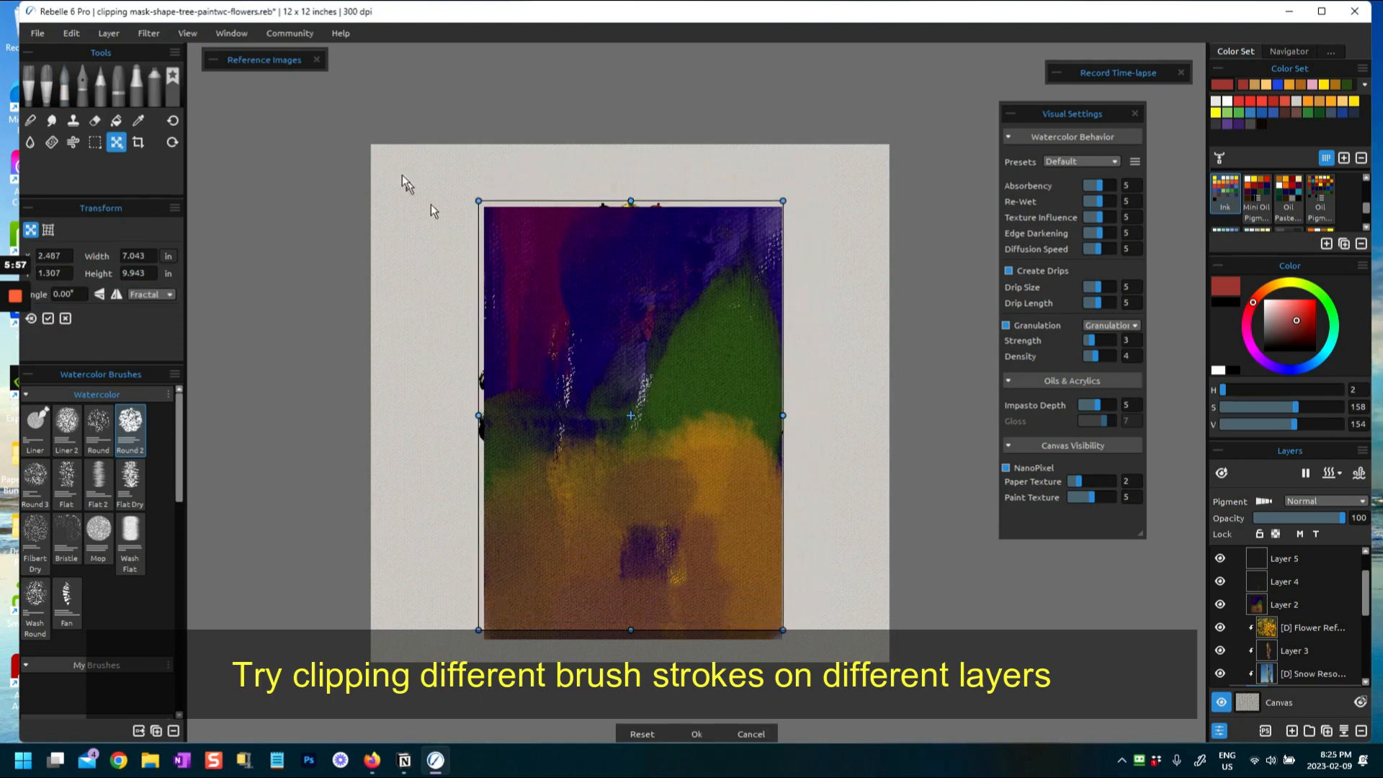
{"action": "left_click", "coordinate": [697, 734]}
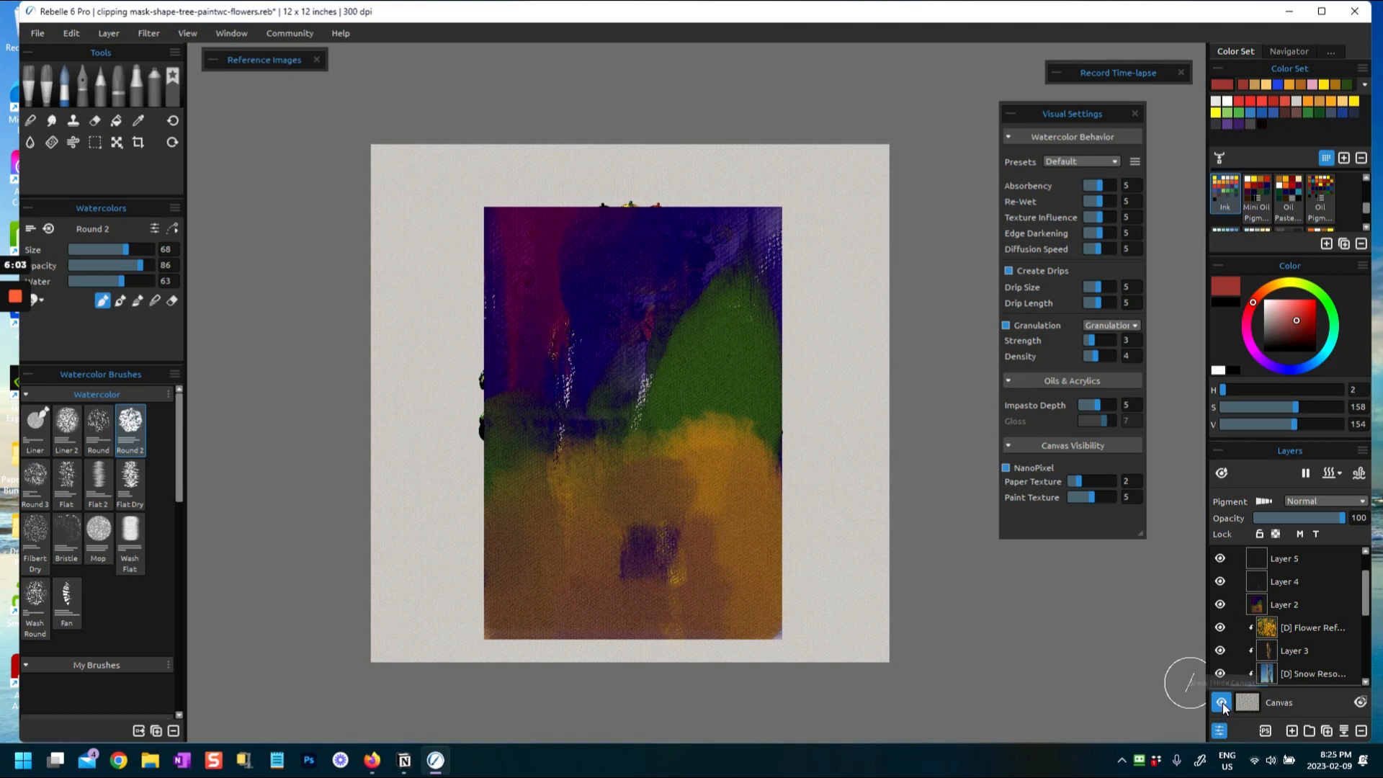
Hide and show the canvas background, and clip the painted Layer 2 to the cartouche shape
{"action": "left_click", "coordinate": [1221, 703]}
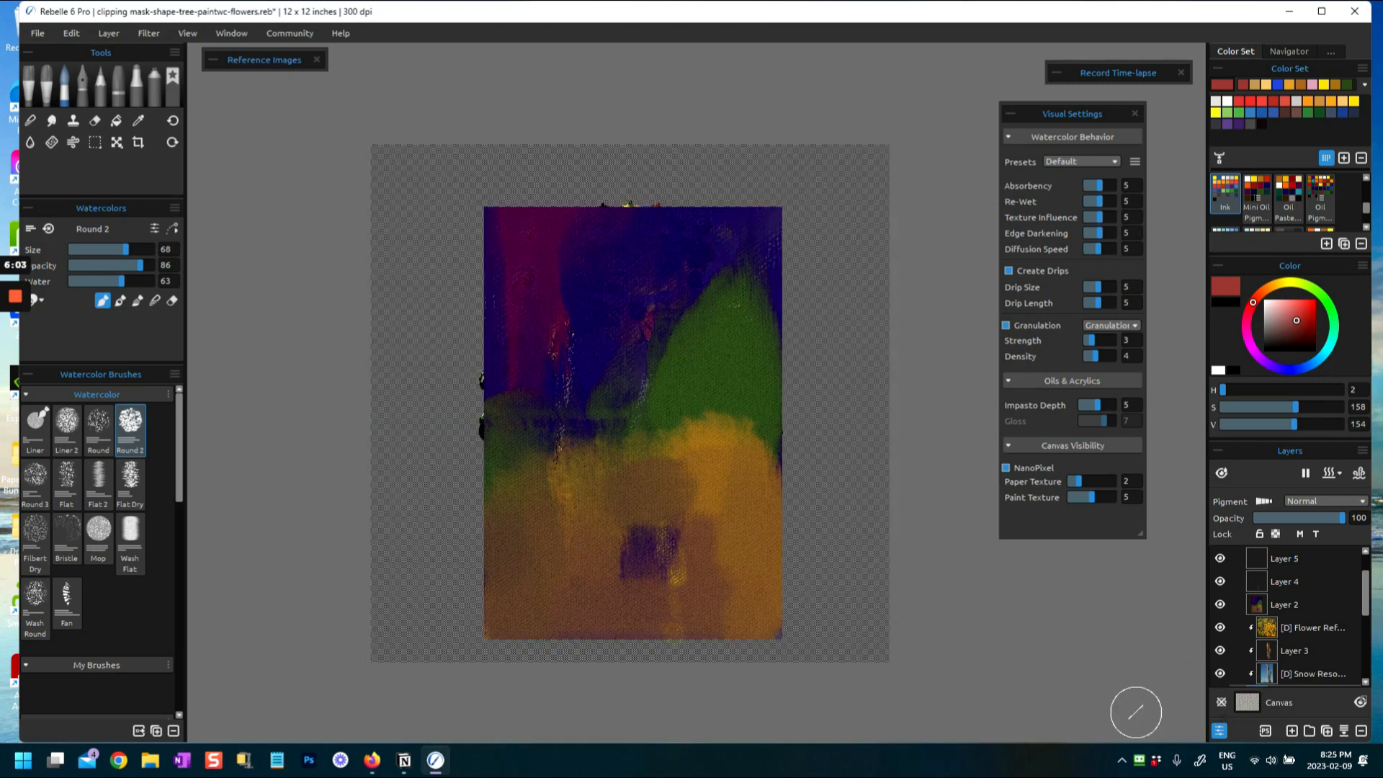
{"action": "left_click", "coordinate": [1221, 703]}
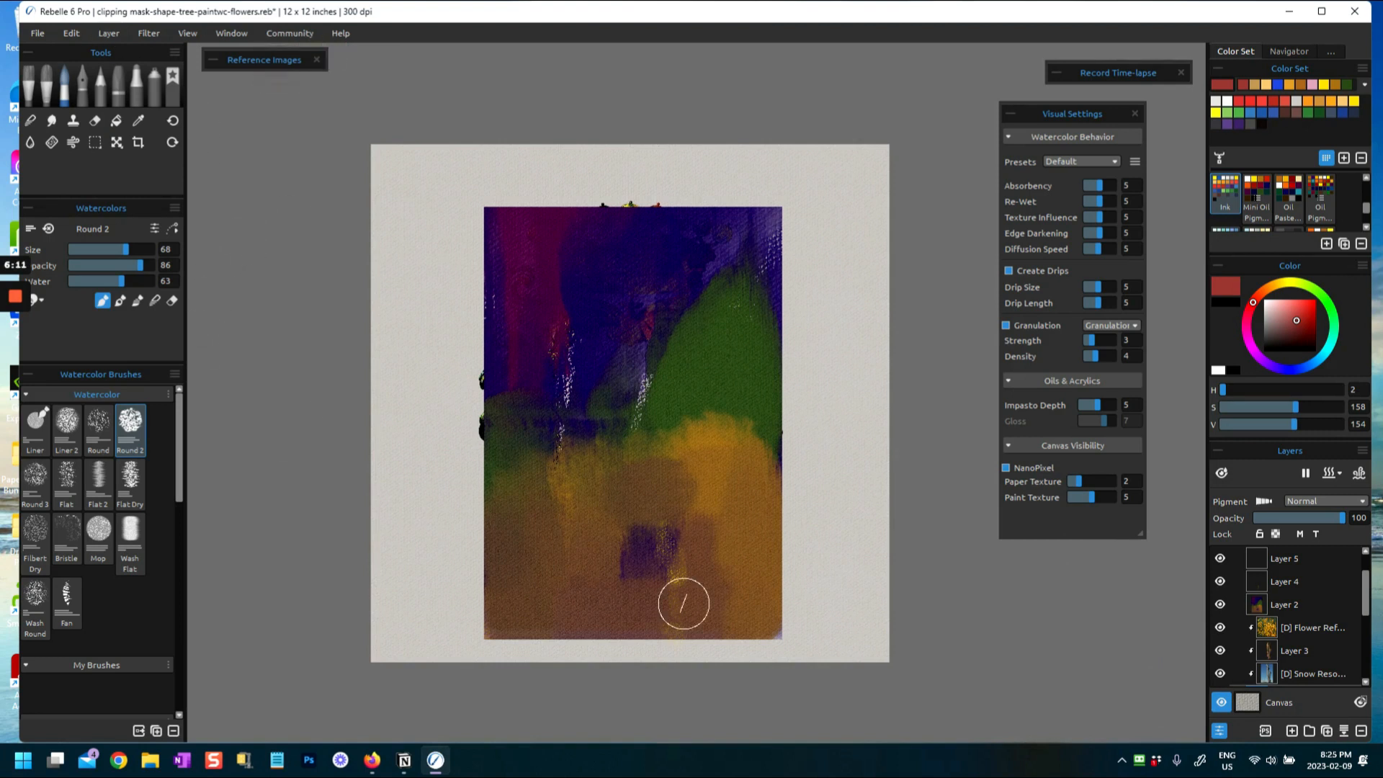
{"action": "right_click", "coordinate": [1260, 612]}
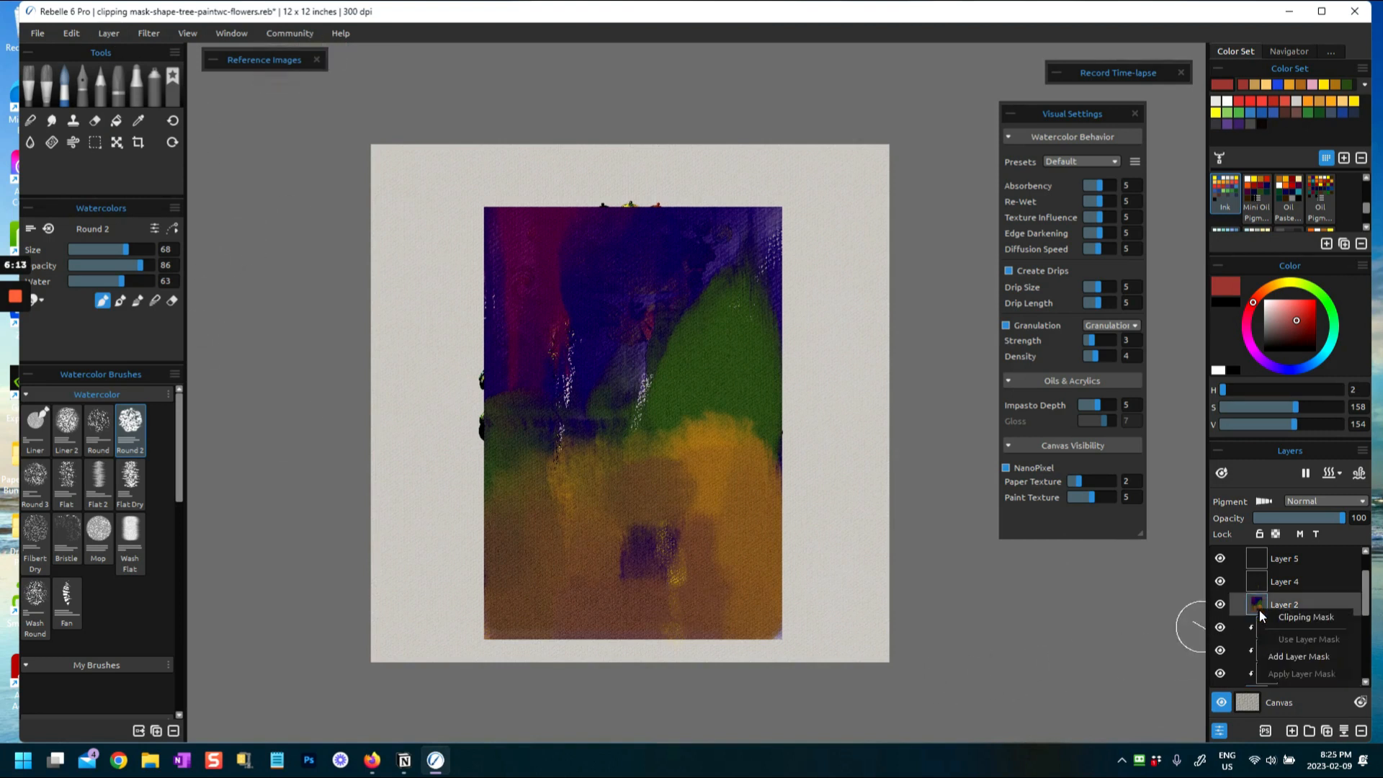
{"action": "left_click", "coordinate": [1292, 624]}
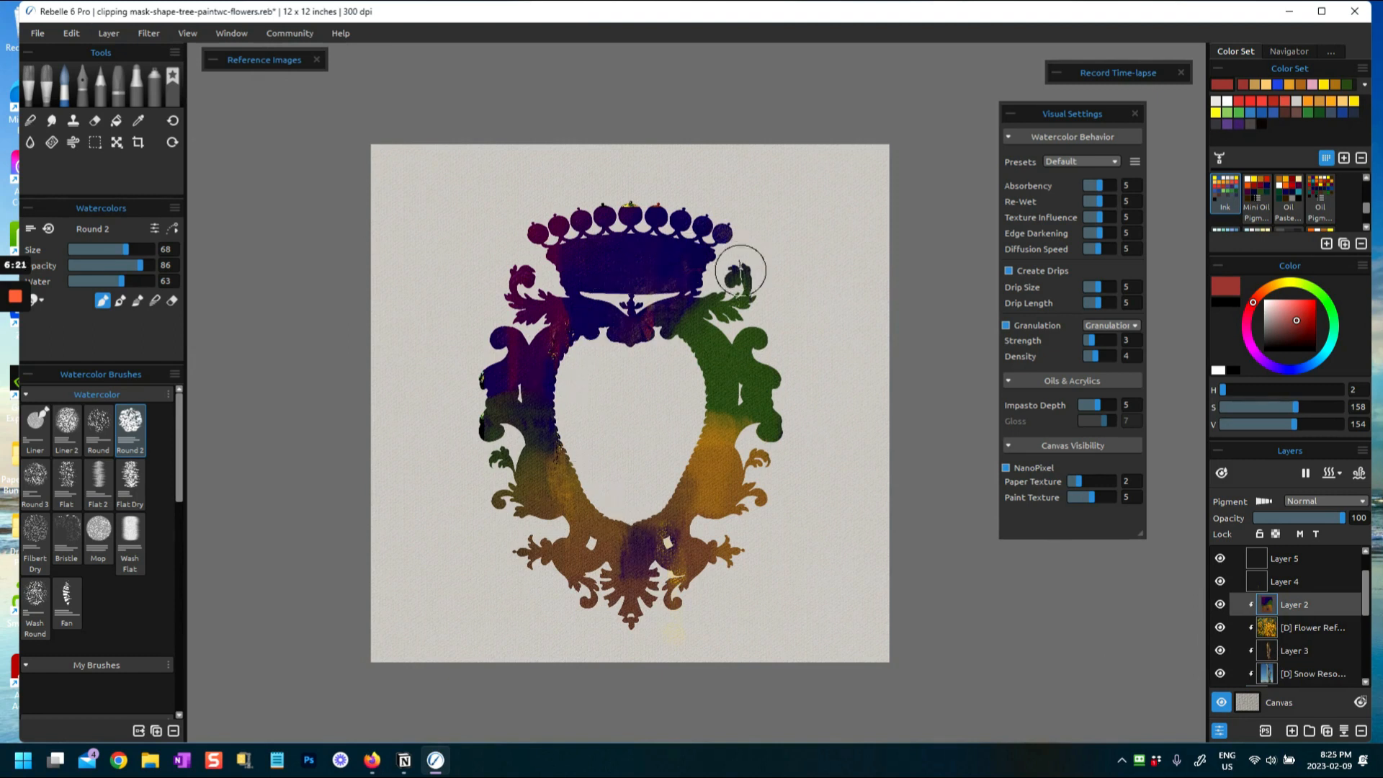
Release Layer 2's clipping mask and move the layer between [D] Flower Reference and Layer 3, keeping it shown
{"action": "right_click", "coordinate": [1272, 607]}
{"action": "left_click", "coordinate": [1300, 610]}
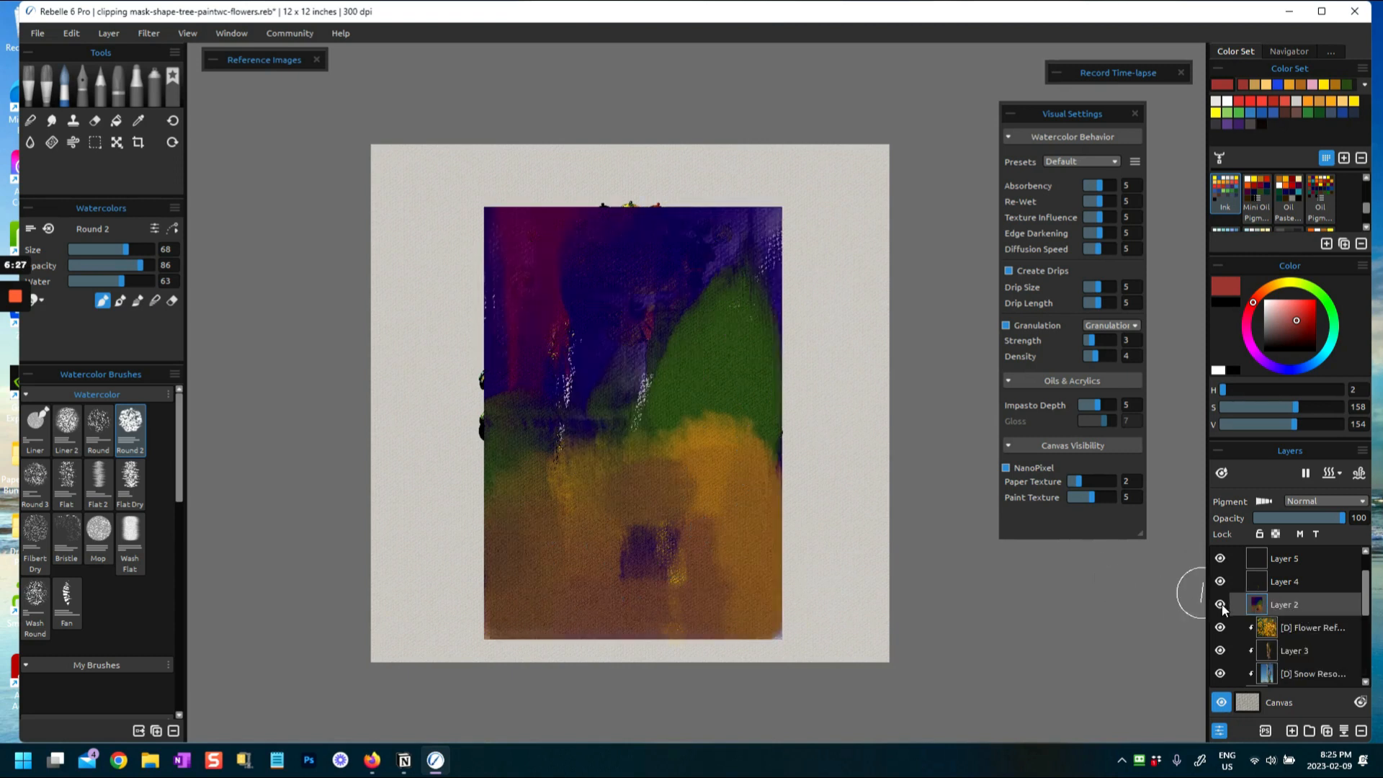
{"action": "left_click", "coordinate": [1220, 605]}
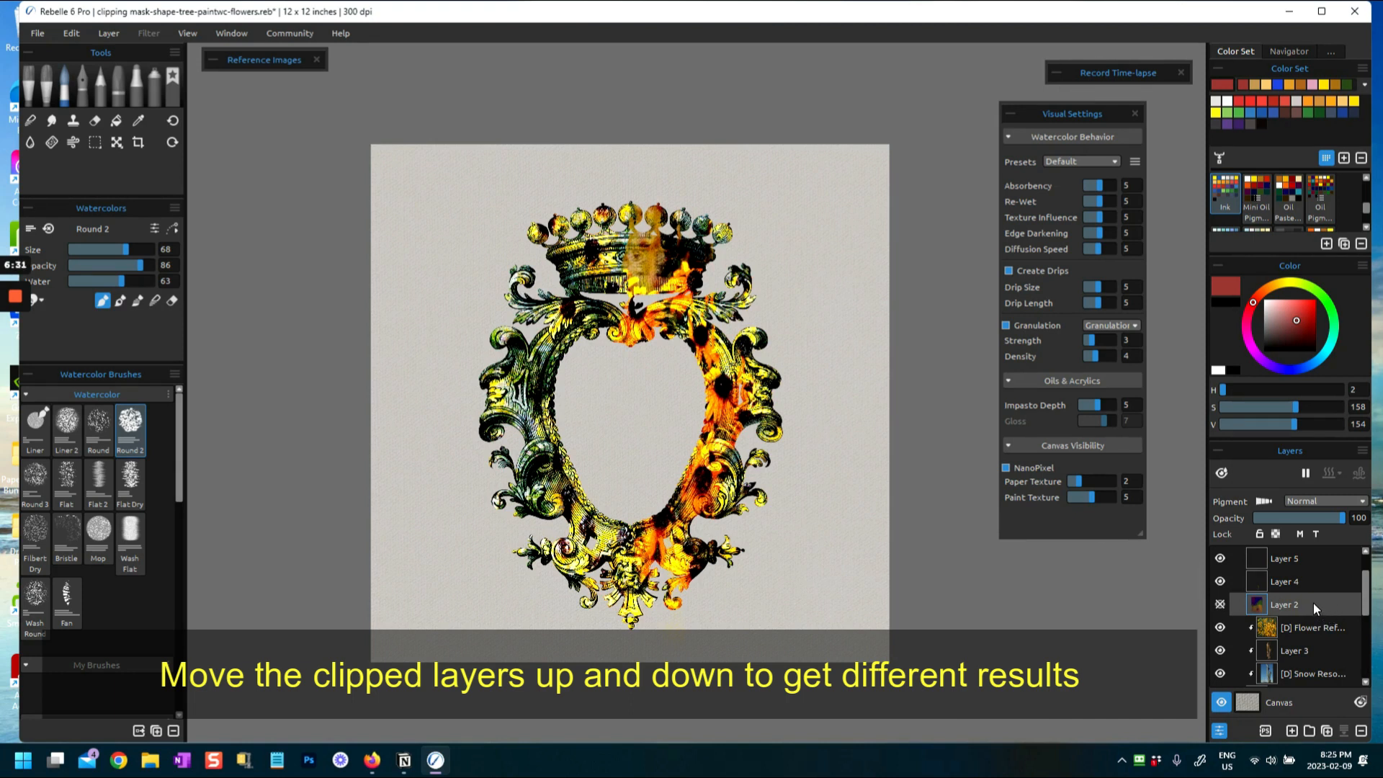
{"action": "left_click_drag", "start_coordinate": [1313, 603], "coordinate": [1311, 638]}
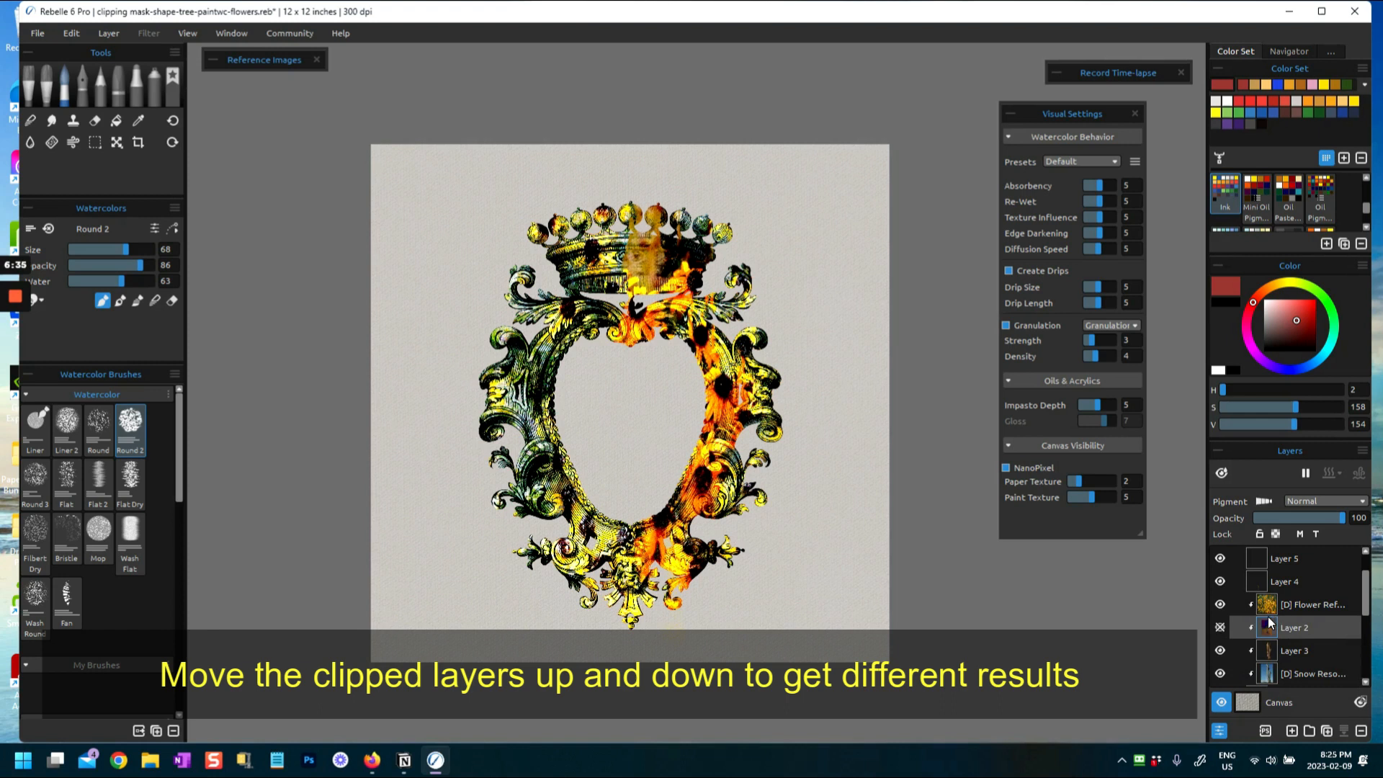
{"action": "left_click", "coordinate": [1220, 627]}
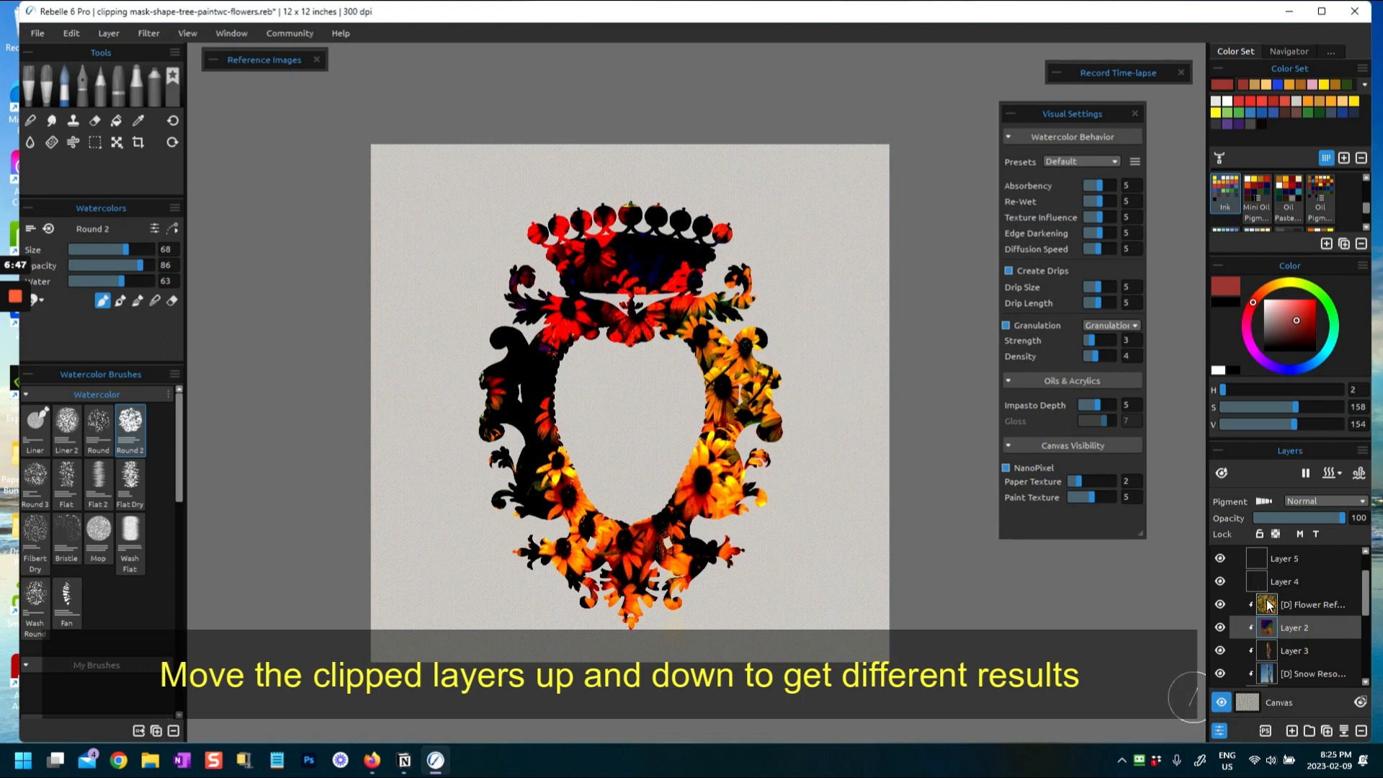
Hide Layer 2 within the clipped stack of Group 1
{"action": "scroll", "coordinate": [1268, 638], "scroll_direction": "down", "scroll_amount": 3}
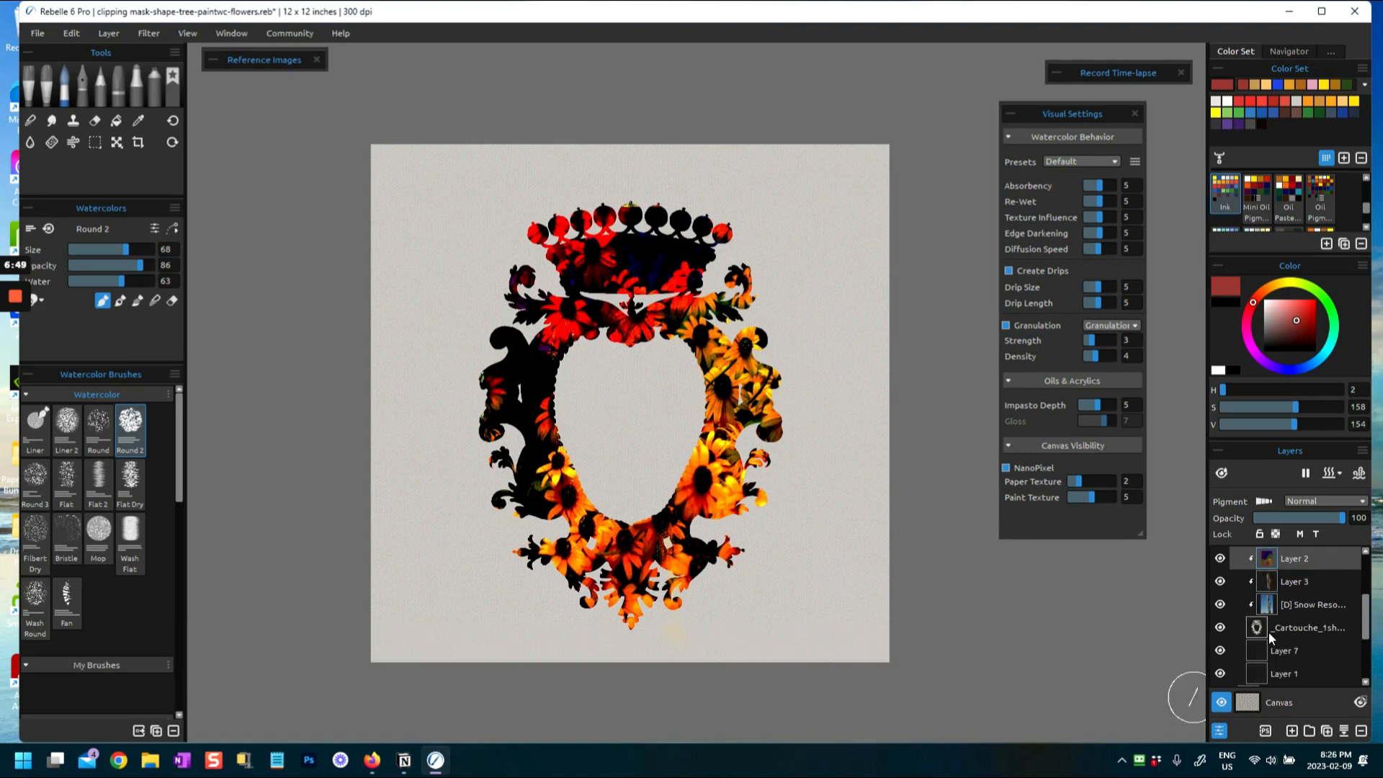
{"action": "scroll", "coordinate": [1312, 636], "scroll_direction": "up", "scroll_amount": 4}
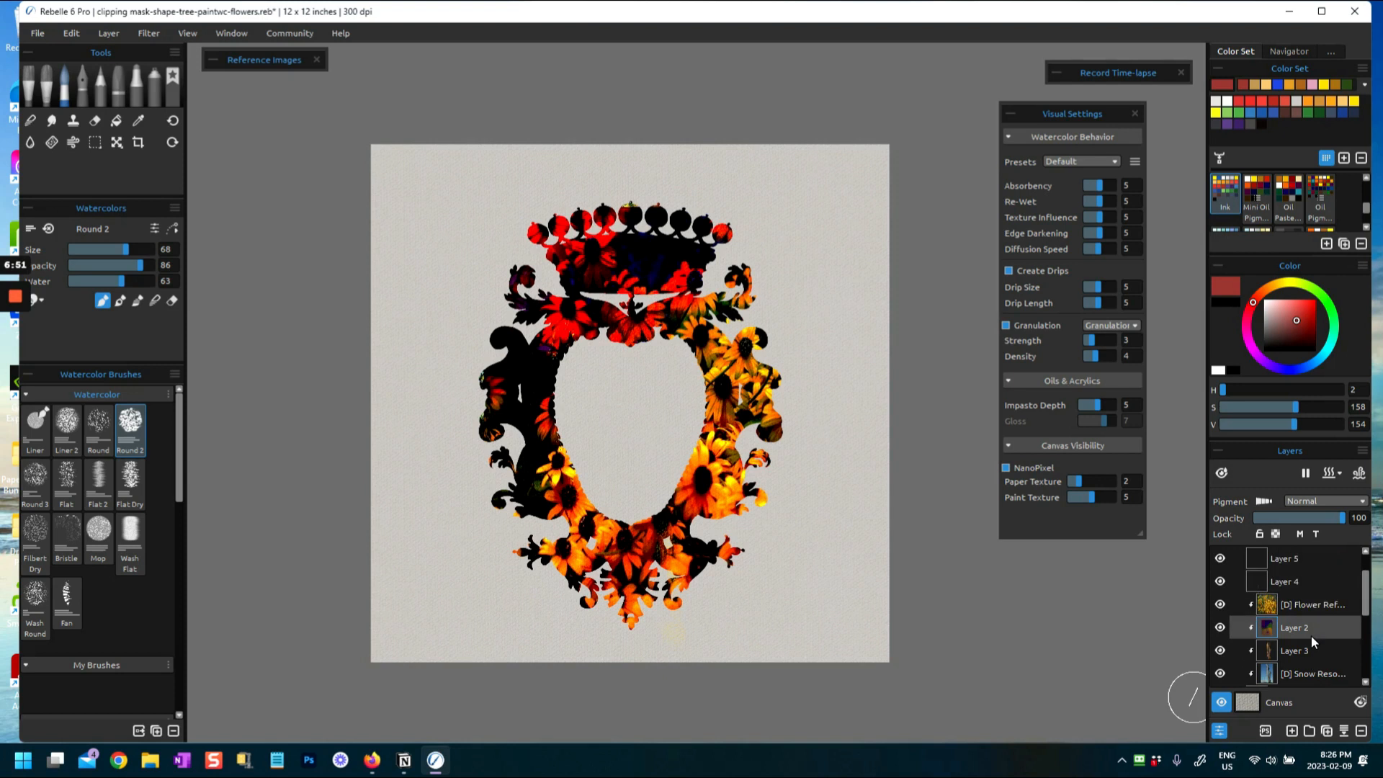
{"action": "left_click", "coordinate": [1220, 652]}
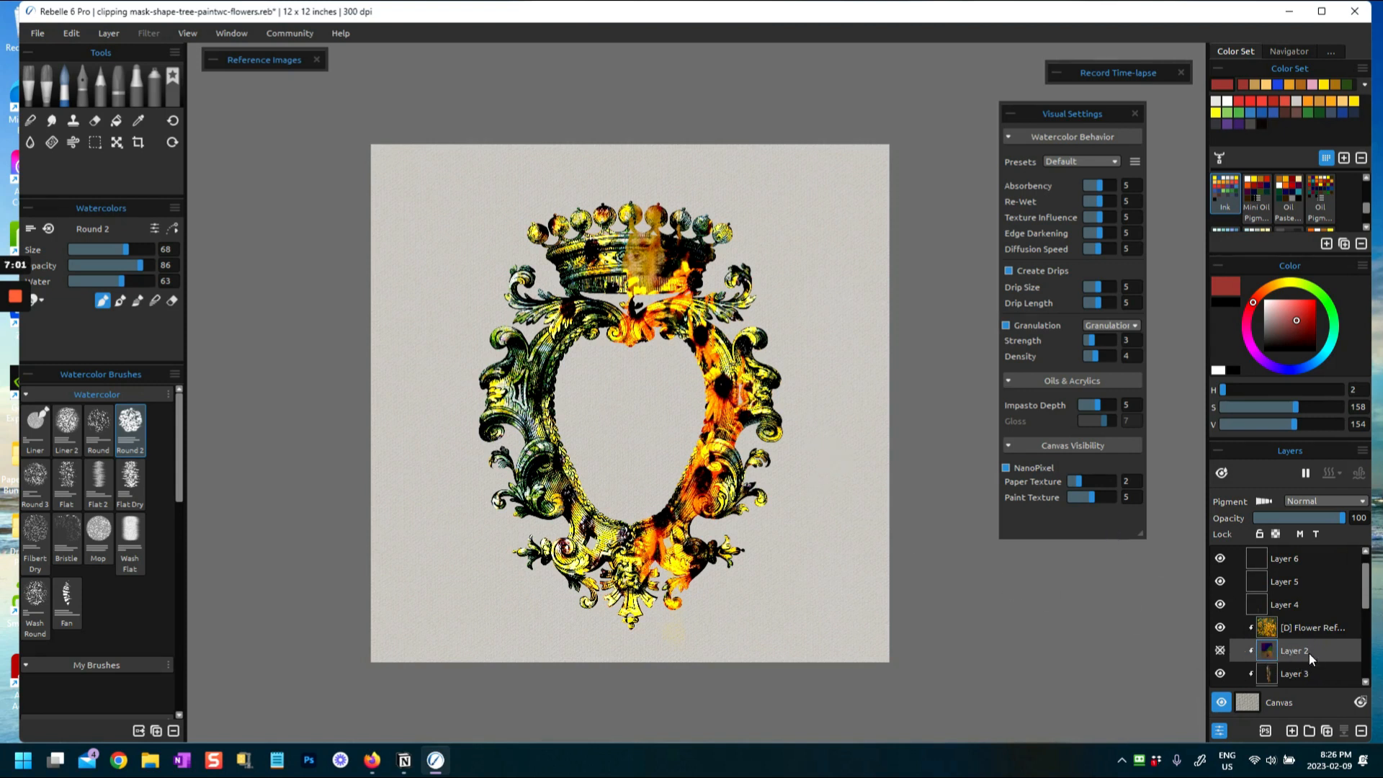
{"action": "key", "text": "ctrl+g"}
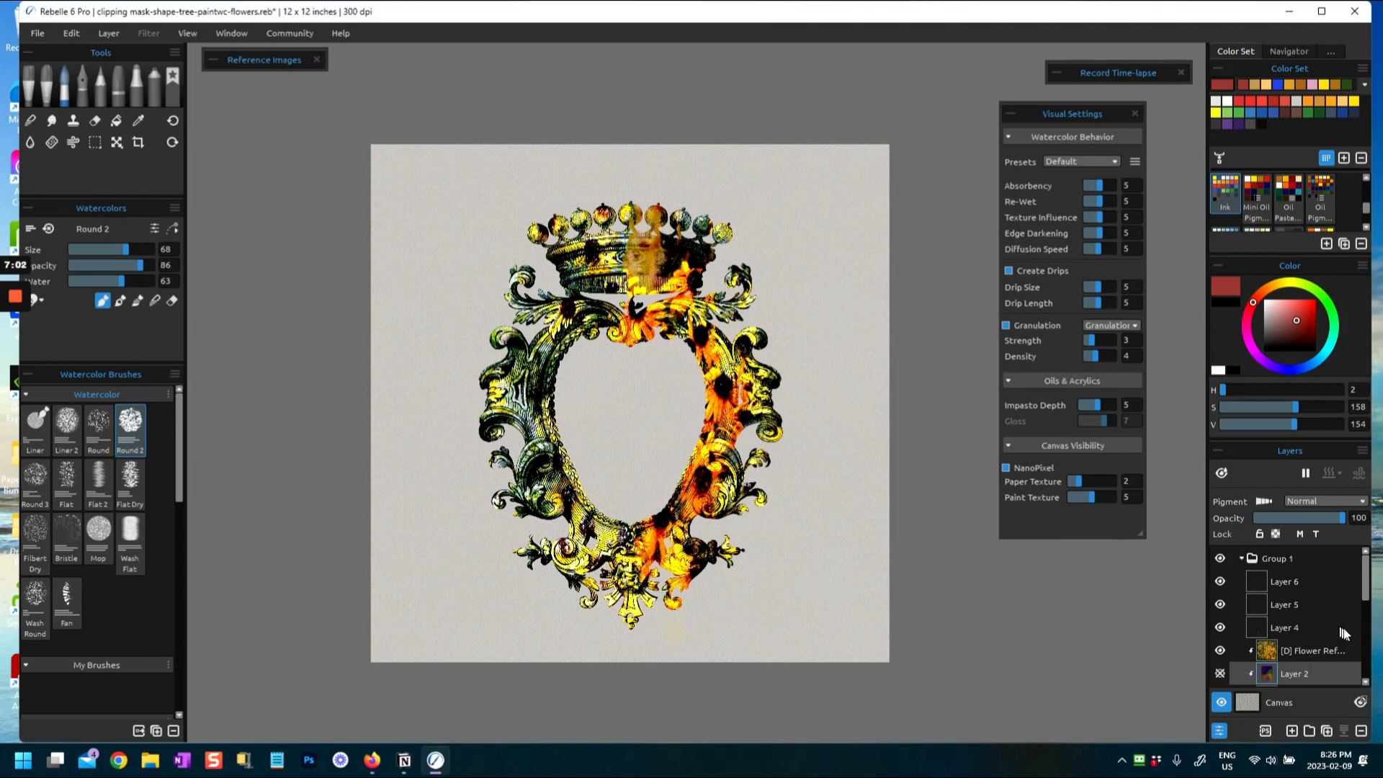
{"action": "scroll", "coordinate": [1344, 634], "scroll_direction": "down", "scroll_amount": 5}
{"action": "scroll", "coordinate": [1340, 632], "scroll_direction": "up", "scroll_amount": 5}
Delete the empty Layer 4 and Layer 5 from Group 1
{"action": "left_click", "coordinate": [1220, 628]}
{"action": "left_click", "coordinate": [1255, 626]}
{"action": "right_click", "coordinate": [1288, 622]}
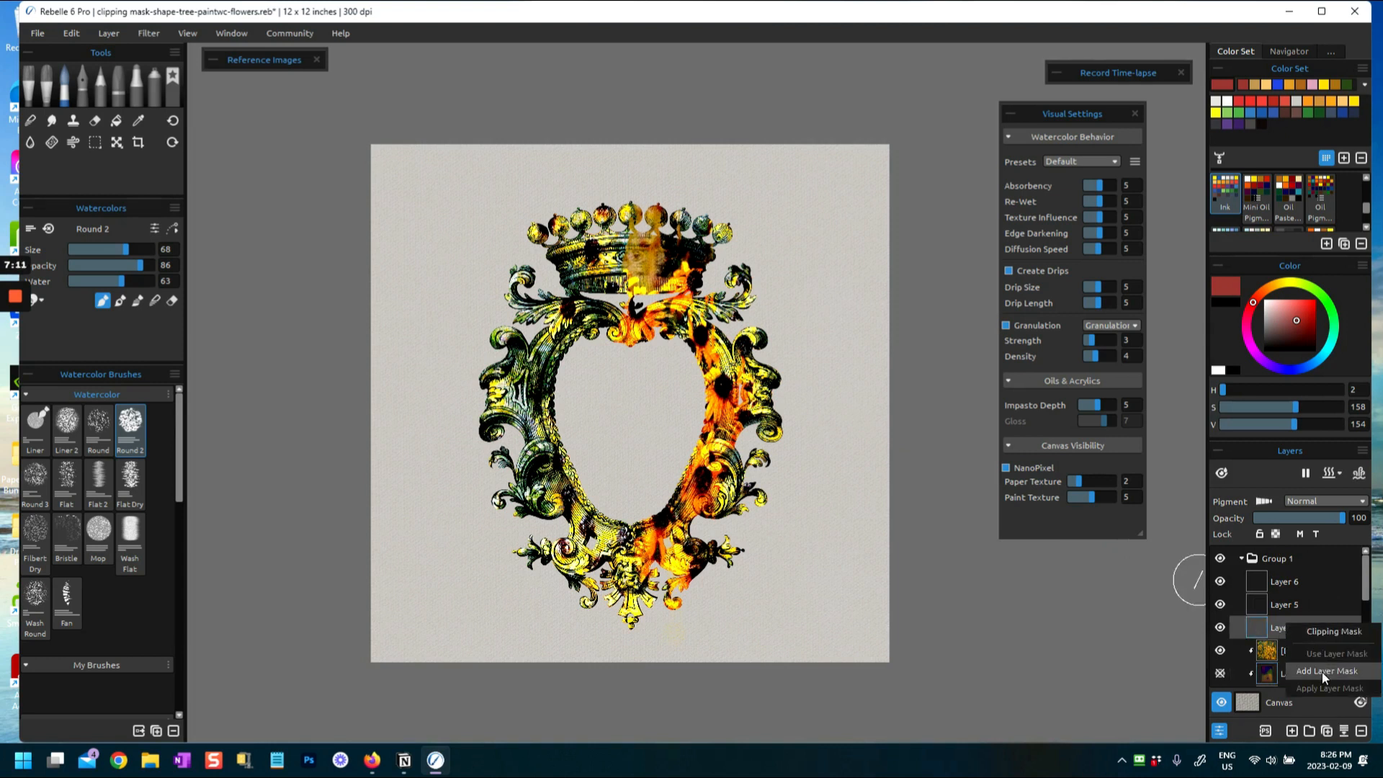
{"action": "left_click", "coordinate": [1258, 628]}
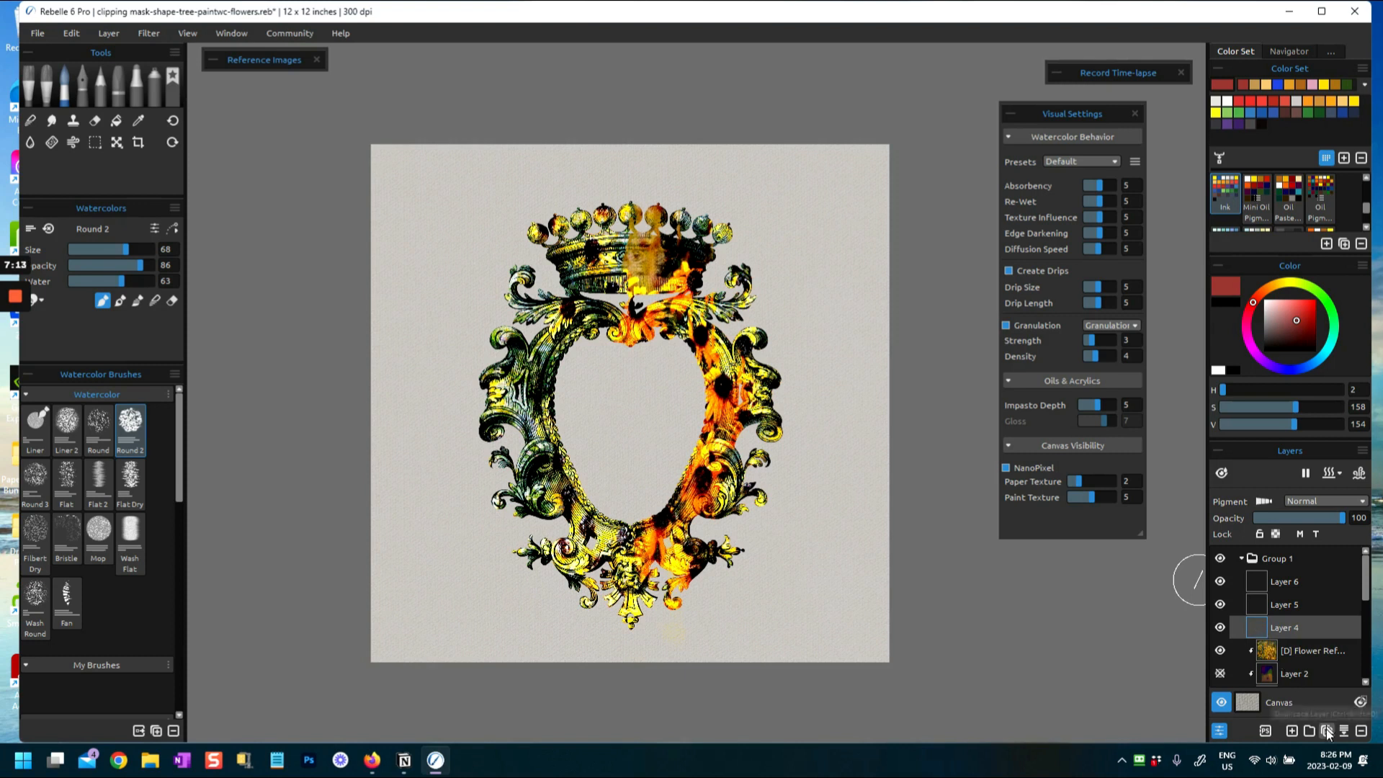
{"action": "left_click", "coordinate": [1361, 732]}
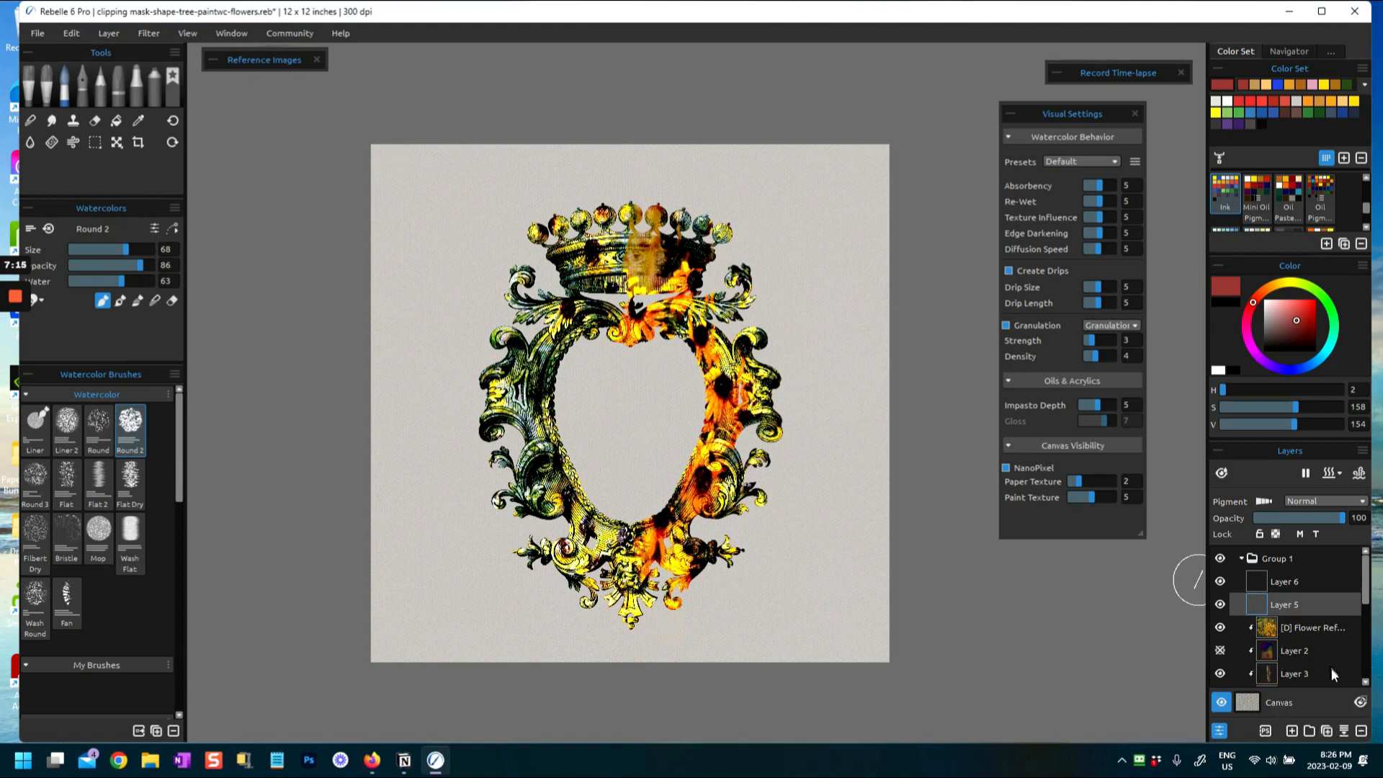
{"action": "left_click", "coordinate": [1362, 732]}
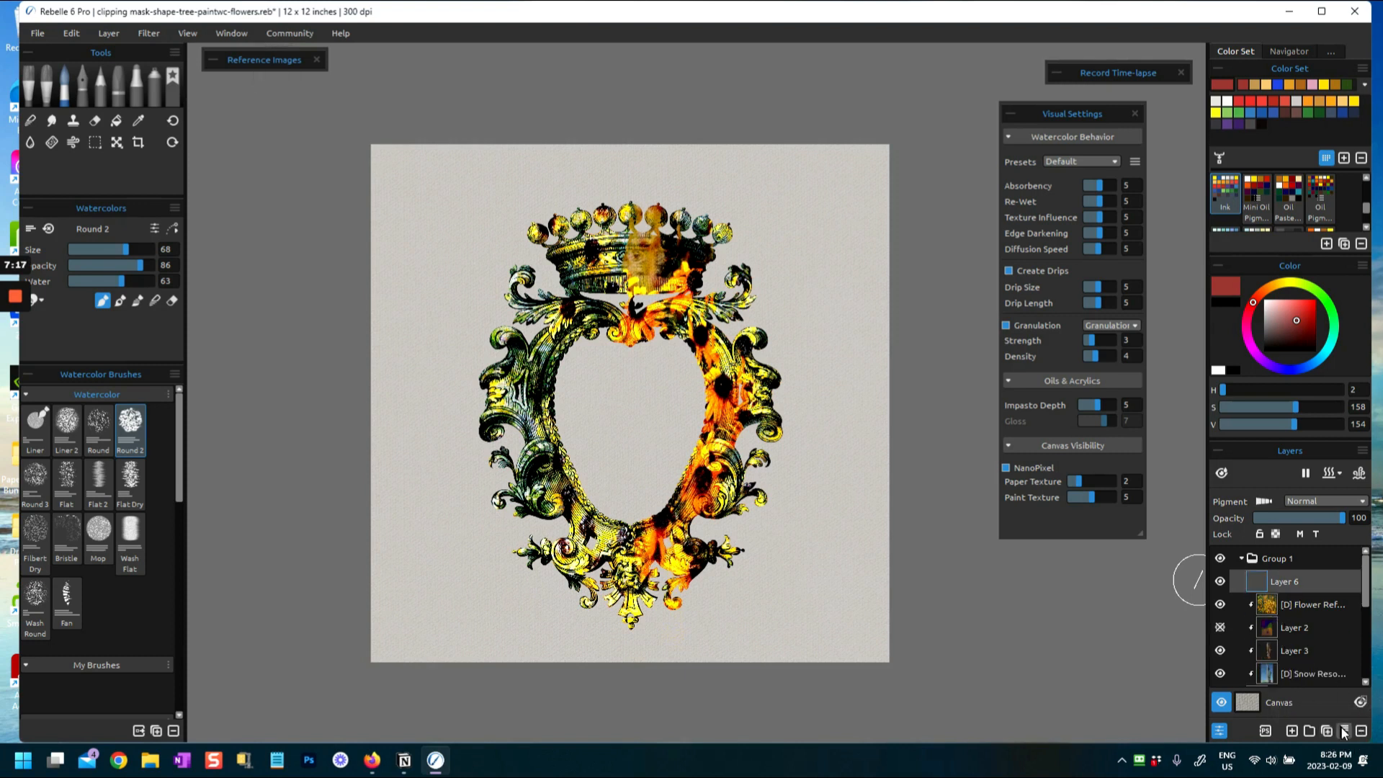
Hide Layer 6, and collapse and hide the whole of Group 1
{"action": "left_click", "coordinate": [1222, 582]}
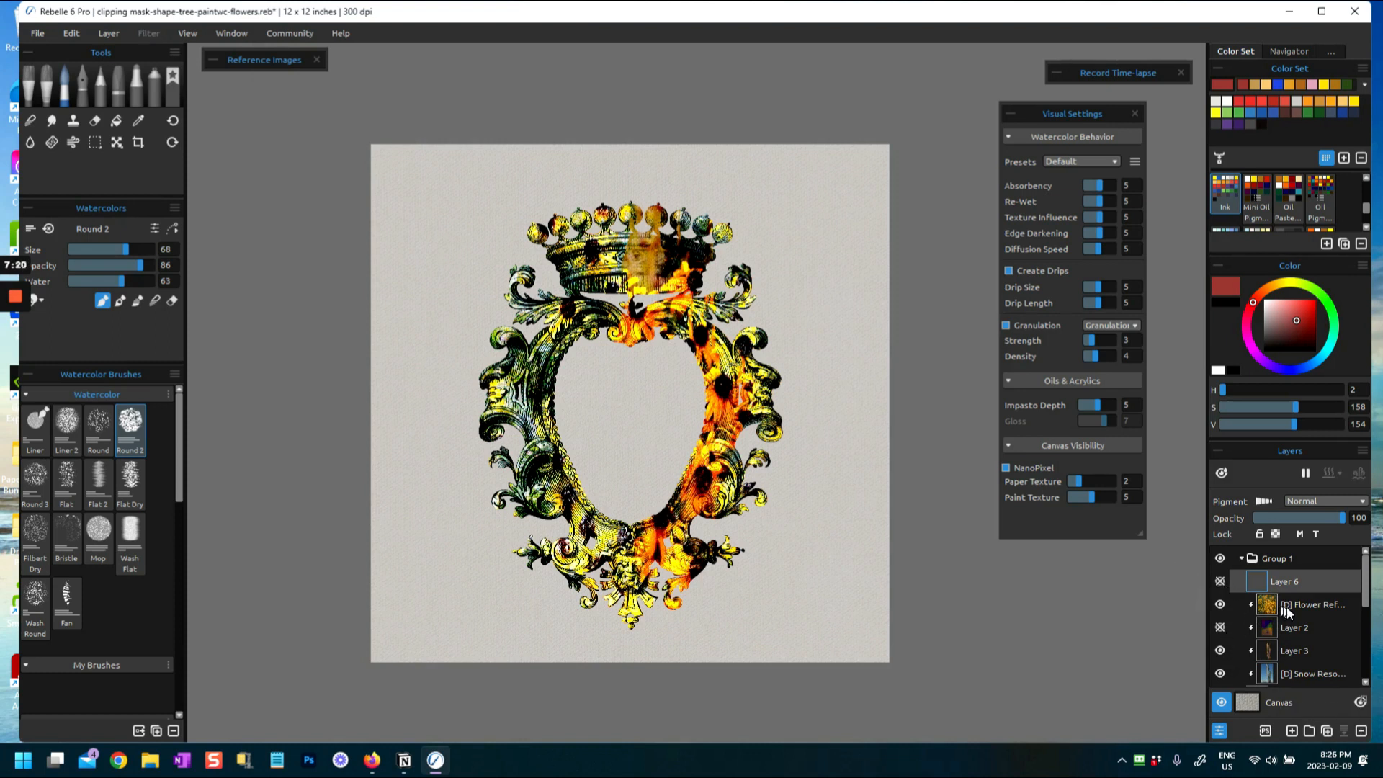
{"action": "left_click", "coordinate": [1242, 559]}
{"action": "left_click", "coordinate": [1219, 559]}
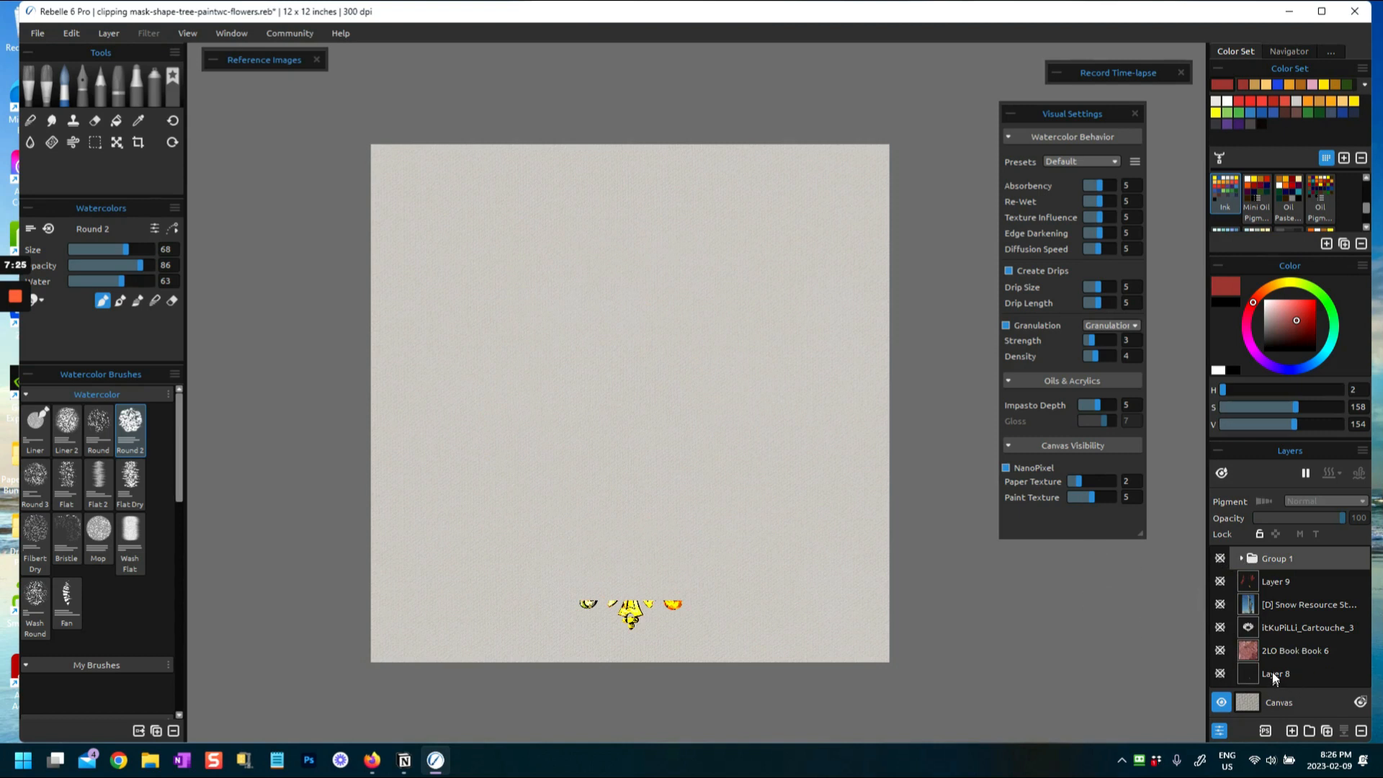
Show Layer 8 and paint a small red watercolor blob on it near the canvas's lower-right corner
{"action": "left_click", "coordinate": [1220, 674]}
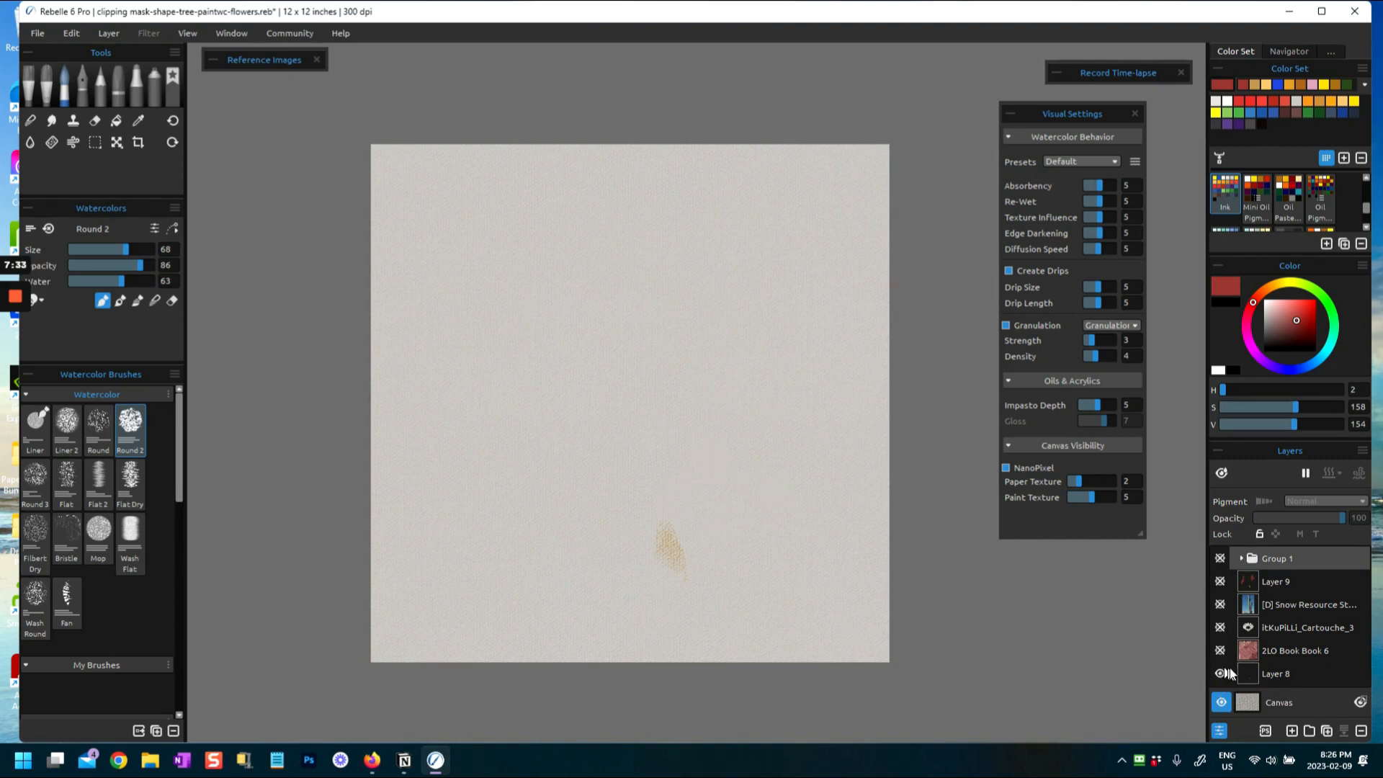
{"action": "left_click", "coordinate": [1242, 671]}
{"action": "mouse_move", "coordinate": [820, 537]}
{"action": "left_mouse_down"}
{"action": "mouse_move", "coordinate": [789, 555]}
{"action": "mouse_move", "coordinate": [803, 547]}
{"action": "left_mouse_up"}
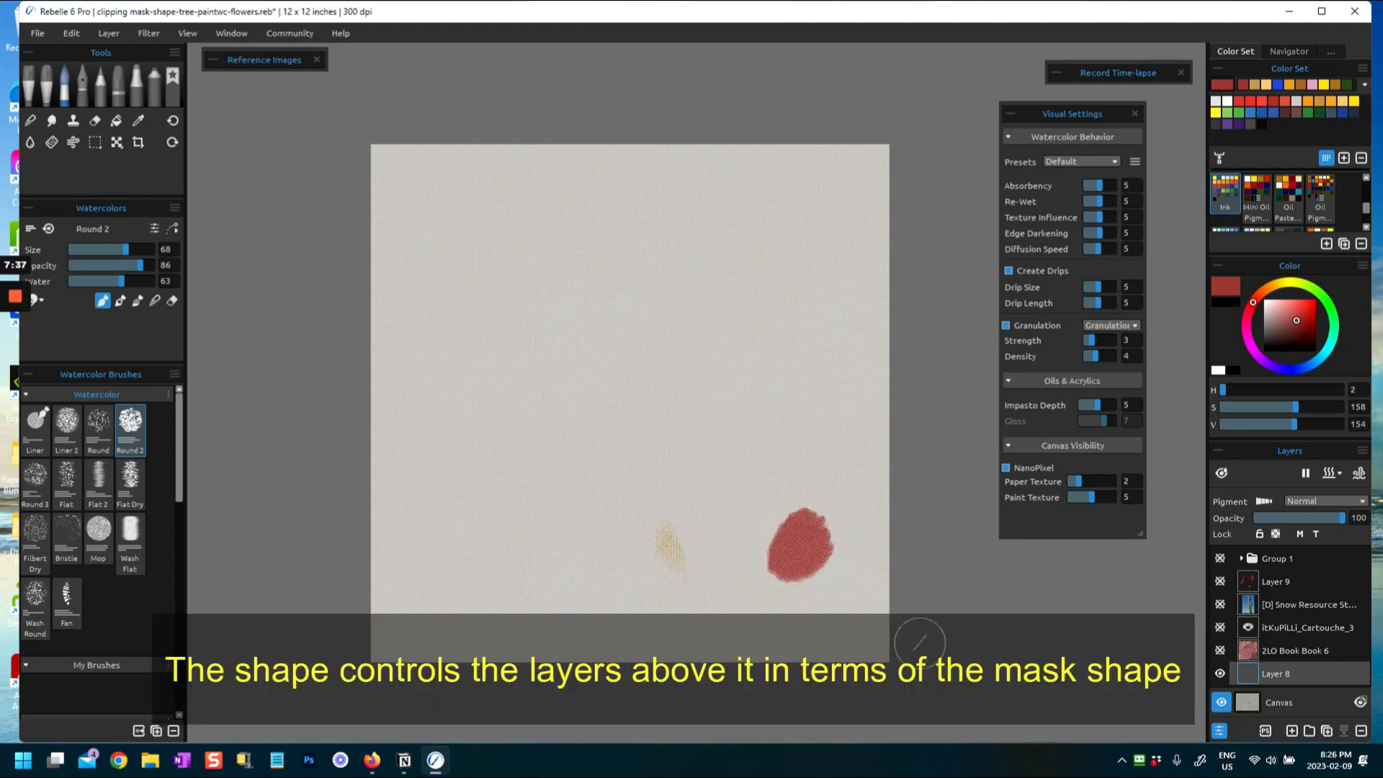
Undo the red blob on Layer 8 and paint a short diagonal yellow watercolor stroke just above the canvas's center
{"action": "key", "text": "ctrl+z"}
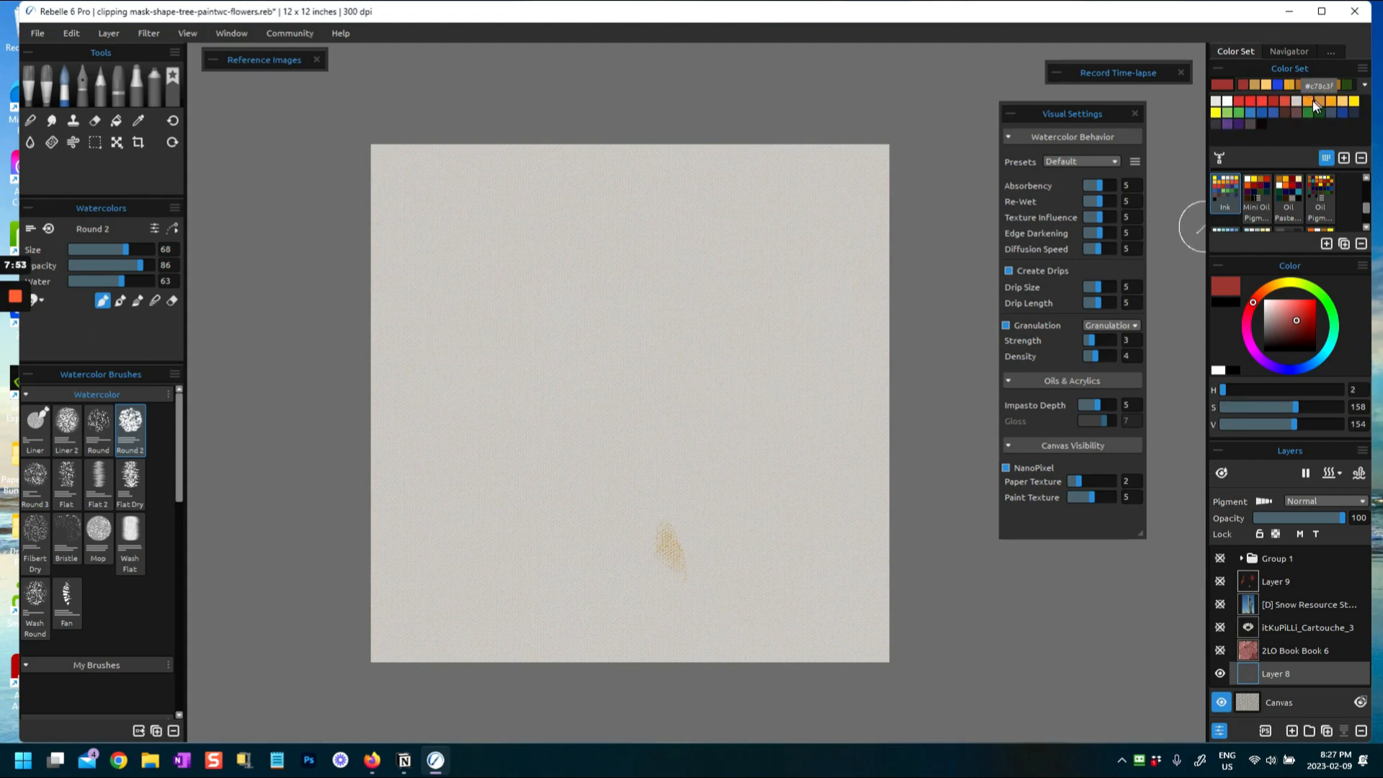
{"action": "left_click", "coordinate": [1275, 102]}
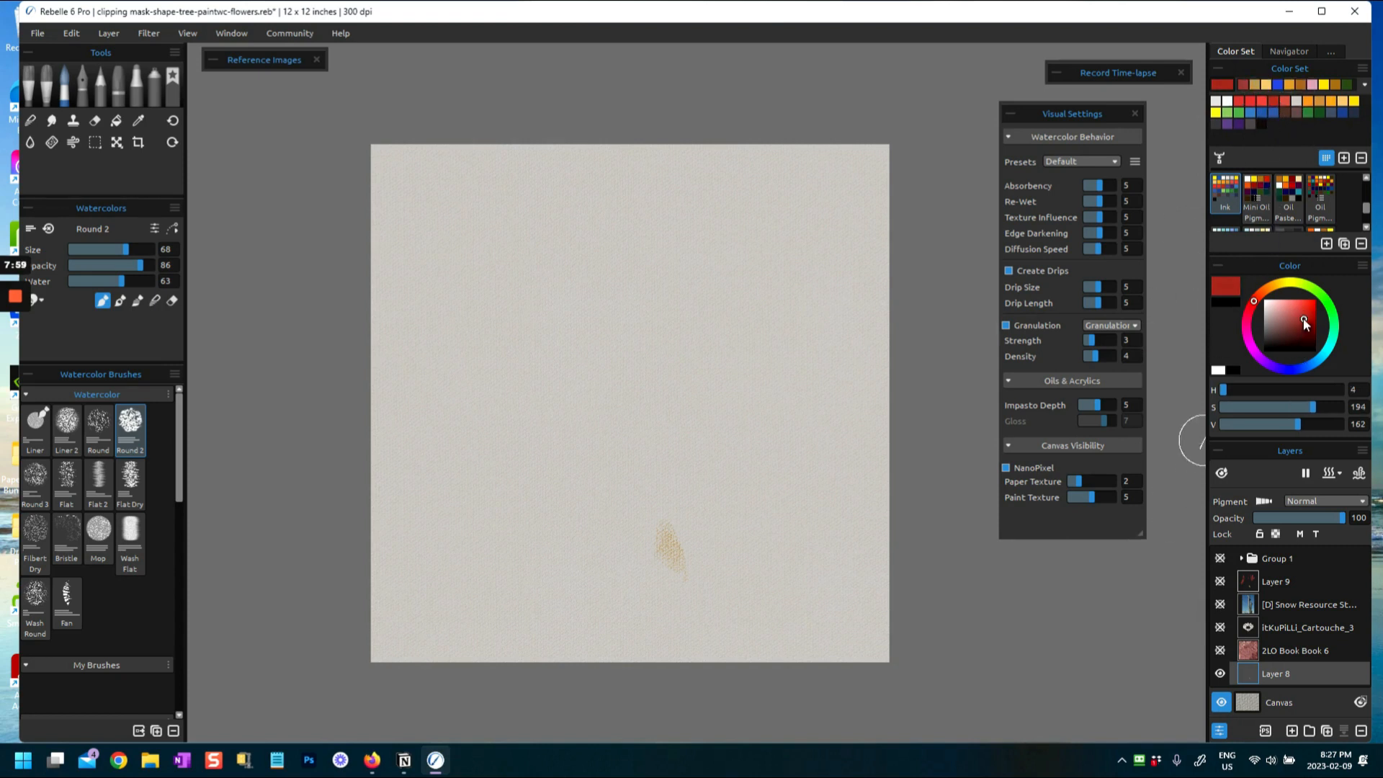
{"action": "left_click_drag", "start_coordinate": [1307, 312], "coordinate": [1303, 311]}
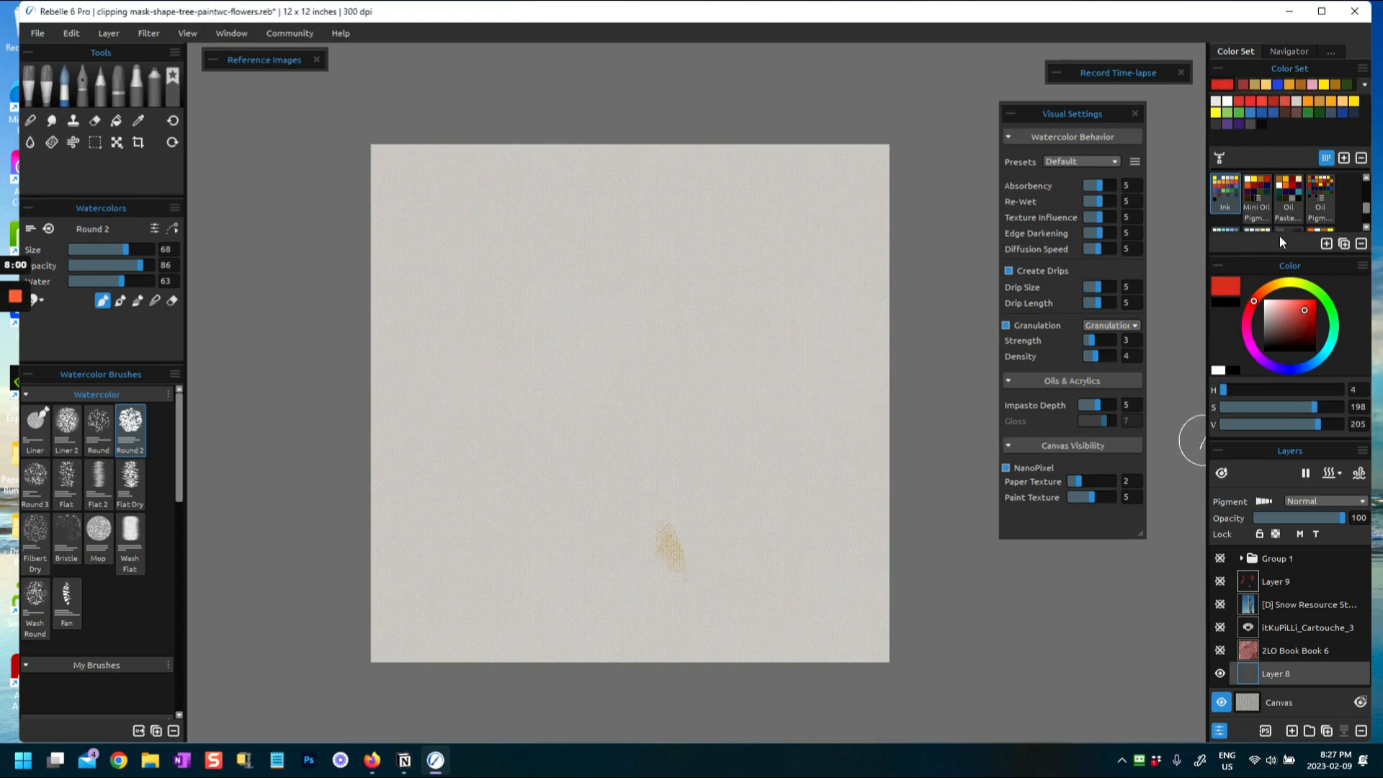
{"action": "left_click", "coordinate": [1323, 85]}
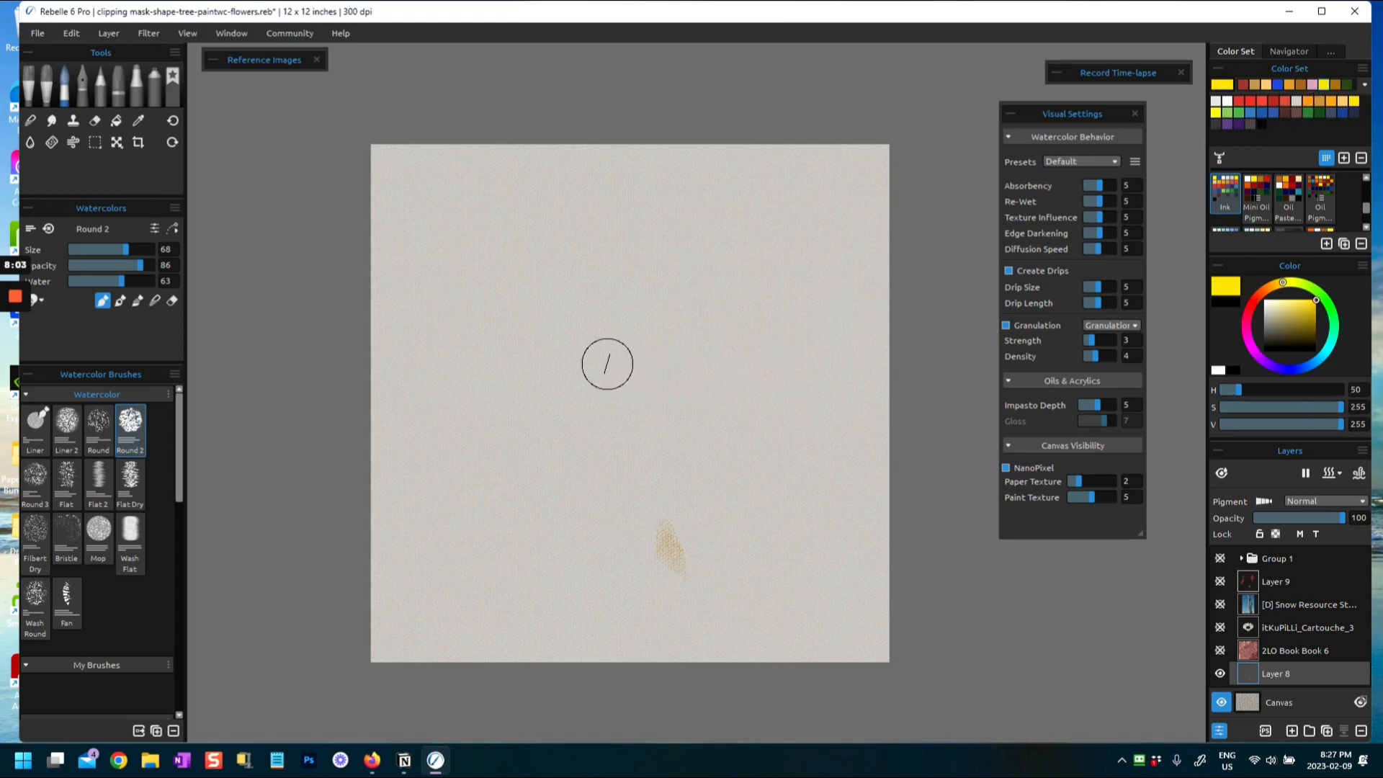
{"action": "left_click_drag", "start_coordinate": [625, 318], "coordinate": [580, 355]}
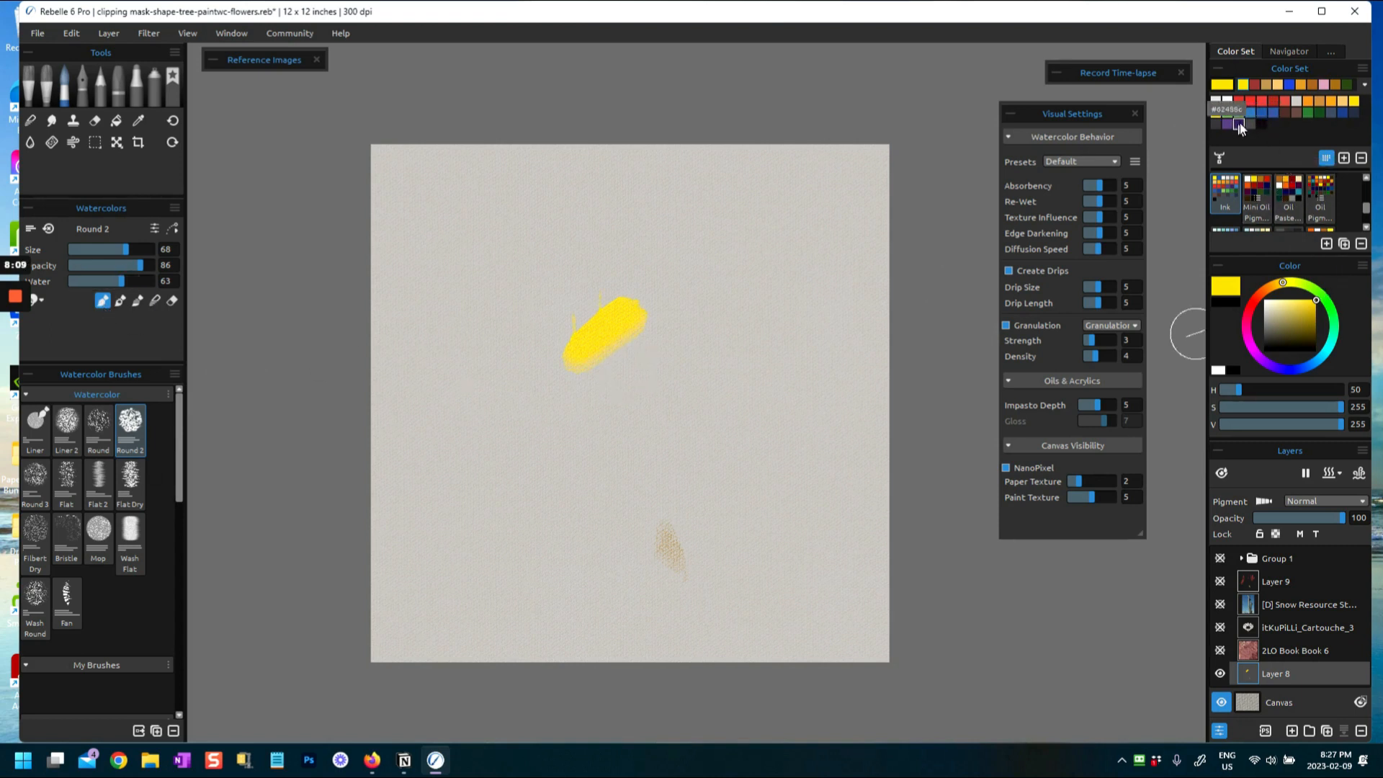
Paint overlapping diagonal orange watercolor strokes beside and above the yellow stroke in the canvas's upper-left area
{"action": "left_click", "coordinate": [1311, 101]}
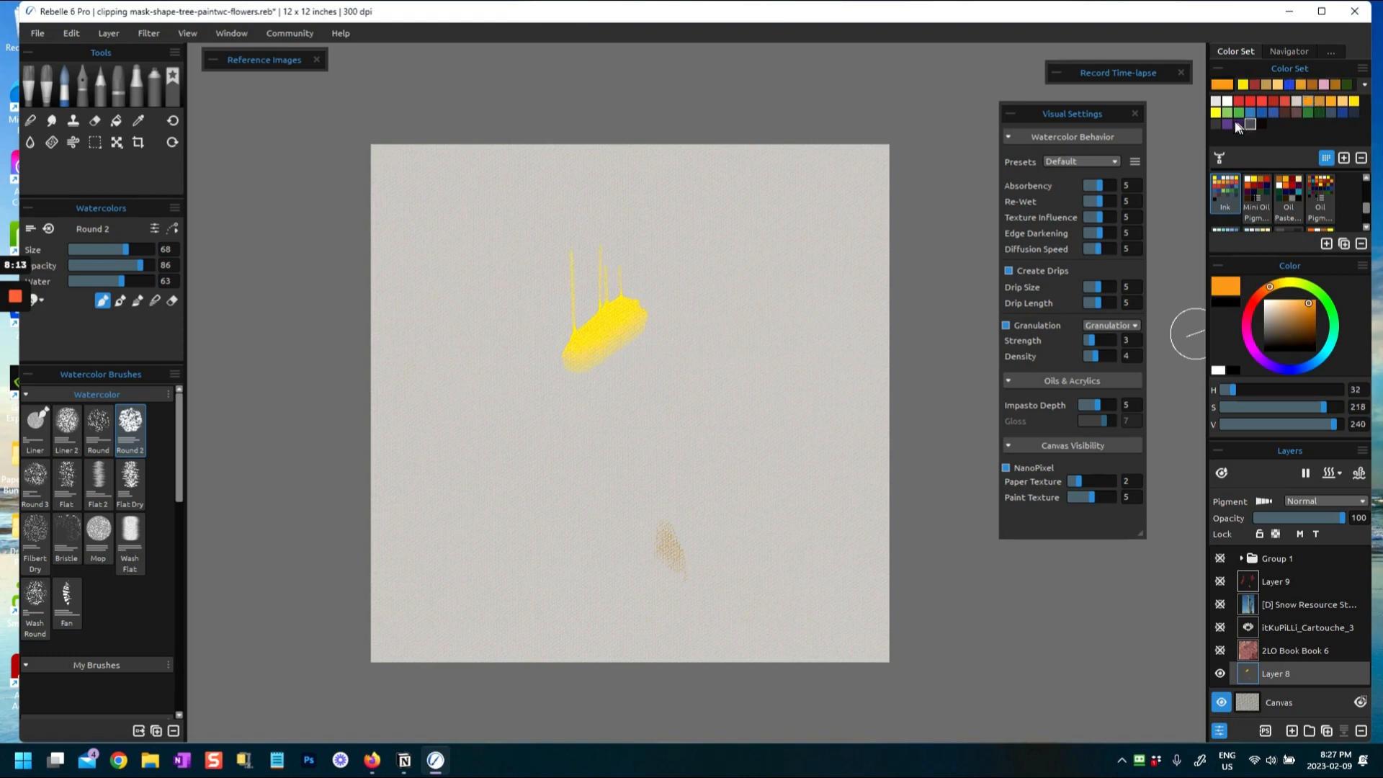
{"action": "left_click_drag", "start_coordinate": [493, 385], "coordinate": [578, 344]}
{"action": "left_click_drag", "start_coordinate": [448, 395], "coordinate": [566, 333]}
{"action": "left_click_drag", "start_coordinate": [448, 372], "coordinate": [602, 295]}
{"action": "left_click_drag", "start_coordinate": [405, 355], "coordinate": [564, 261]}
{"action": "left_click_drag", "start_coordinate": [443, 310], "coordinate": [614, 229]}
{"action": "left_click_drag", "start_coordinate": [508, 317], "coordinate": [679, 270]}
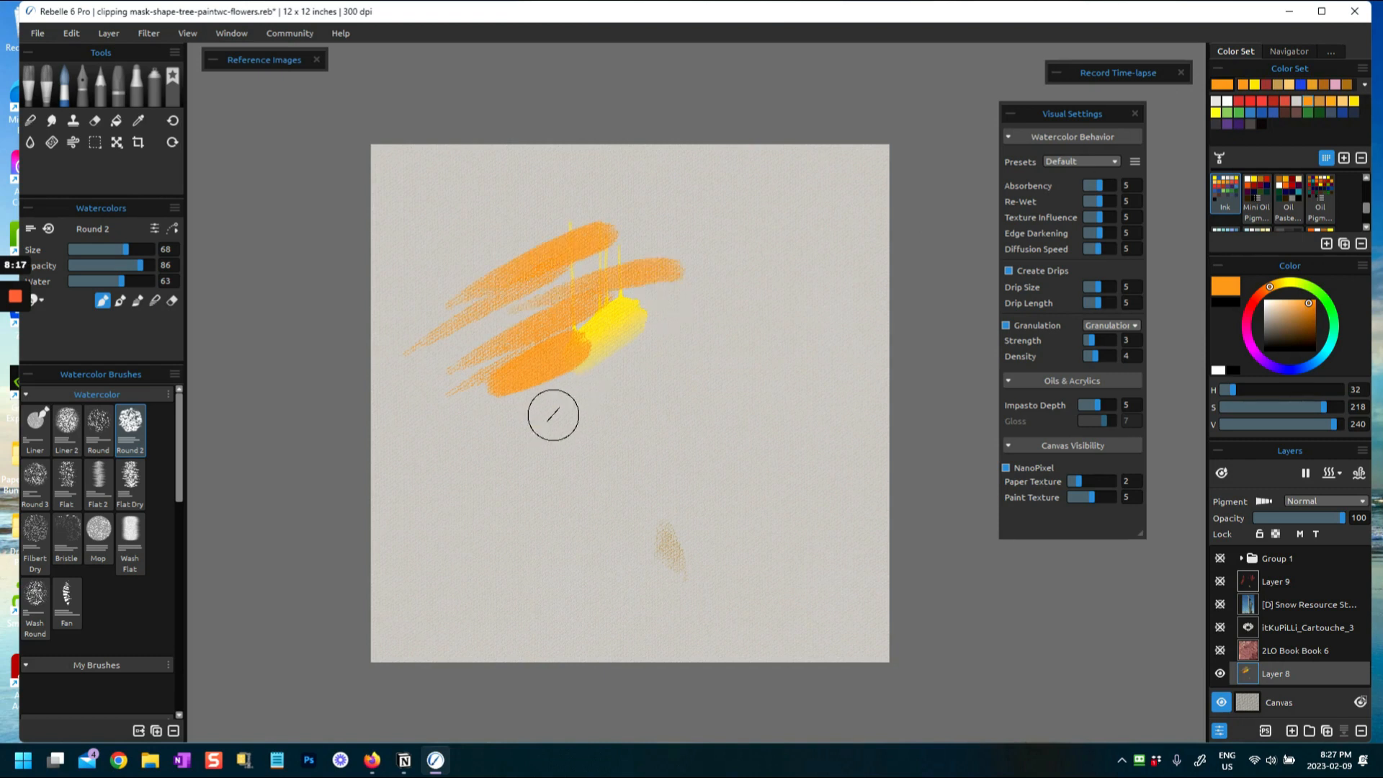
Continue the diagonal orange strokes across the middle and lower part of the canvas
{"action": "left_click_drag", "start_coordinate": [557, 416], "coordinate": [719, 353]}
{"action": "left_click_drag", "start_coordinate": [551, 465], "coordinate": [777, 373]}
{"action": "left_click_drag", "start_coordinate": [563, 520], "coordinate": [736, 455]}
{"action": "left_click_drag", "start_coordinate": [592, 574], "coordinate": [749, 497]}
{"action": "left_click_drag", "start_coordinate": [467, 529], "coordinate": [623, 402]}
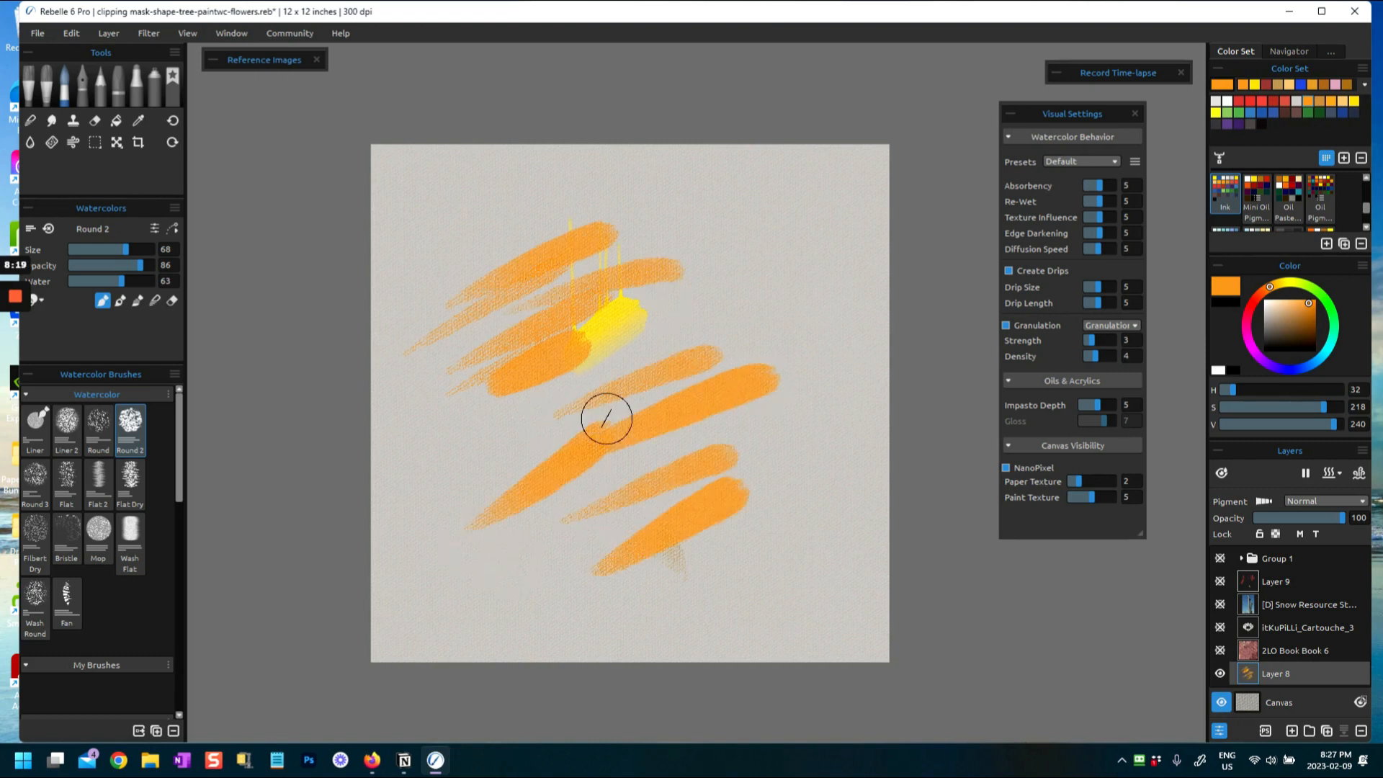
{"action": "left_click_drag", "start_coordinate": [508, 431], "coordinate": [648, 337]}
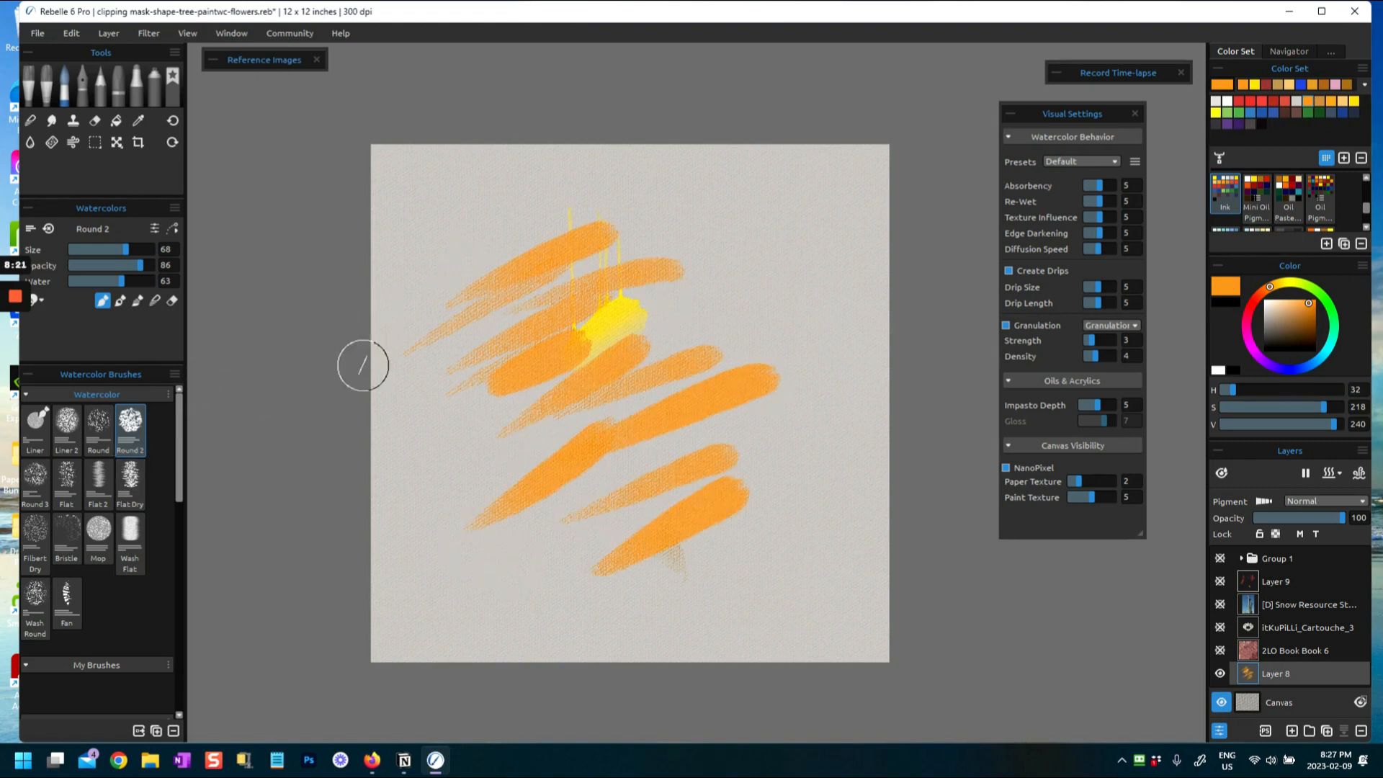
Fill gaps between the existing strokes and extend the painted area on both sides with more orange strokes
{"action": "left_click_drag", "start_coordinate": [648, 328], "coordinate": [731, 273]}
{"action": "left_click_drag", "start_coordinate": [558, 338], "coordinate": [670, 273]}
{"action": "mouse_move", "coordinate": [450, 284]}
{"action": "left_mouse_down"}
{"action": "mouse_move", "coordinate": [571, 229]}
{"action": "mouse_move", "coordinate": [670, 232]}
{"action": "left_mouse_up"}
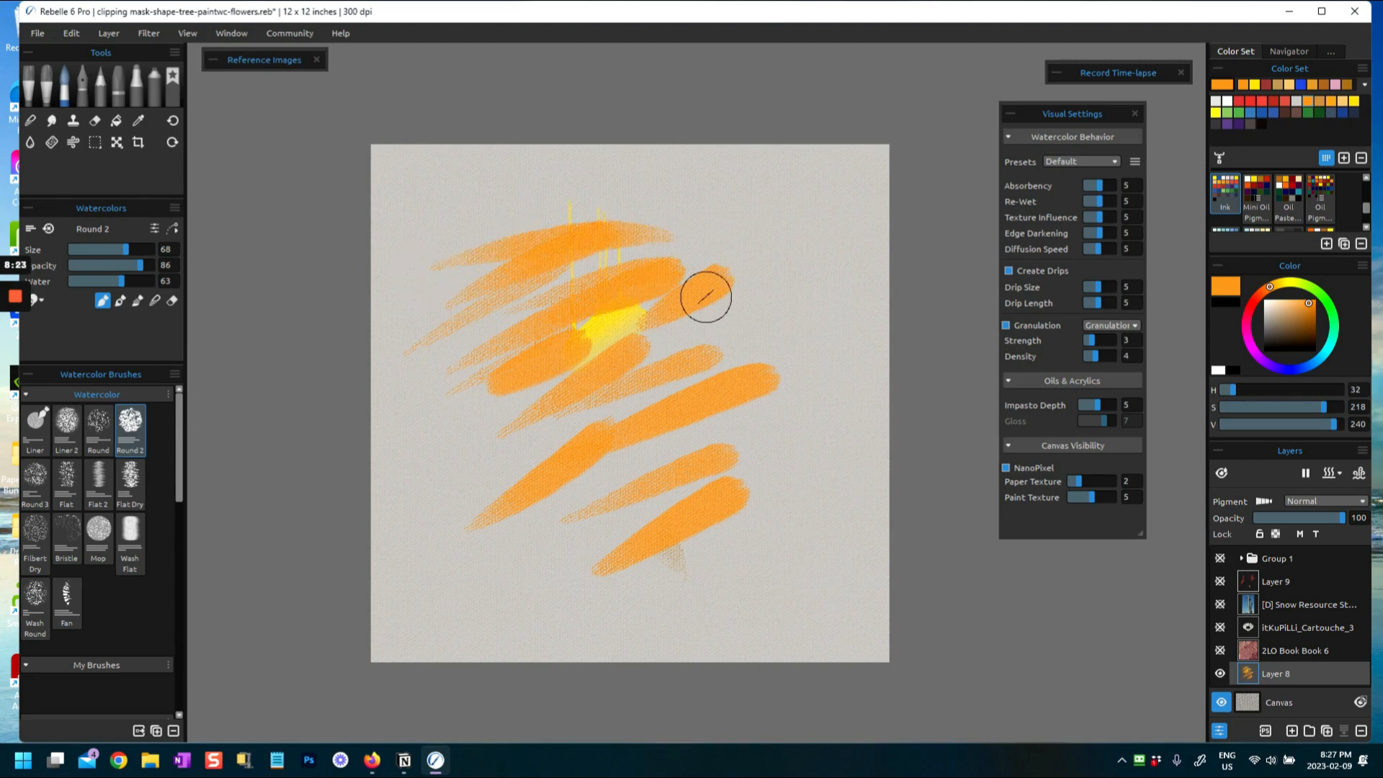
{"action": "left_click_drag", "start_coordinate": [652, 354], "coordinate": [791, 337]}
{"action": "left_click_drag", "start_coordinate": [661, 435], "coordinate": [792, 412]}
{"action": "left_click_drag", "start_coordinate": [496, 570], "coordinate": [640, 508]}
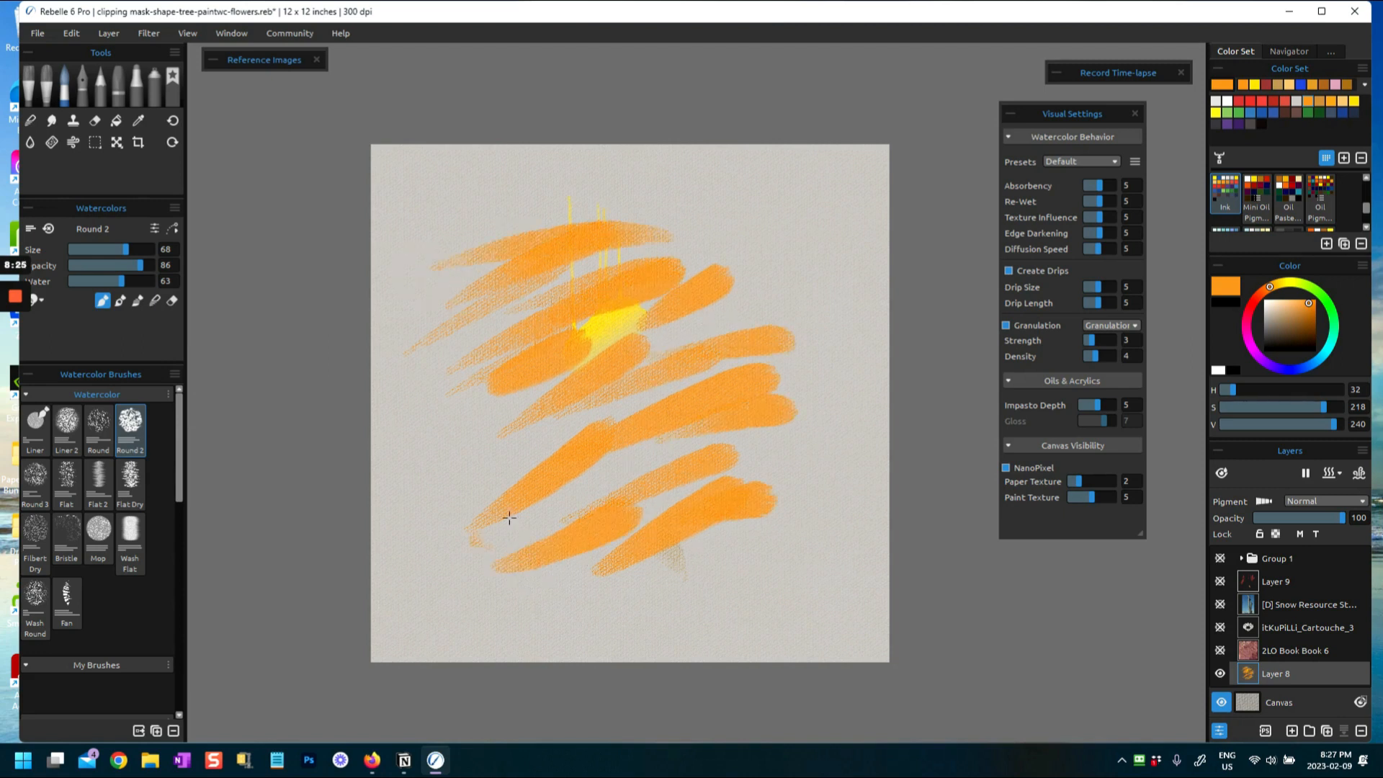
{"action": "left_click_drag", "start_coordinate": [439, 497], "coordinate": [684, 386]}
{"action": "left_click_drag", "start_coordinate": [664, 318], "coordinate": [799, 288]}
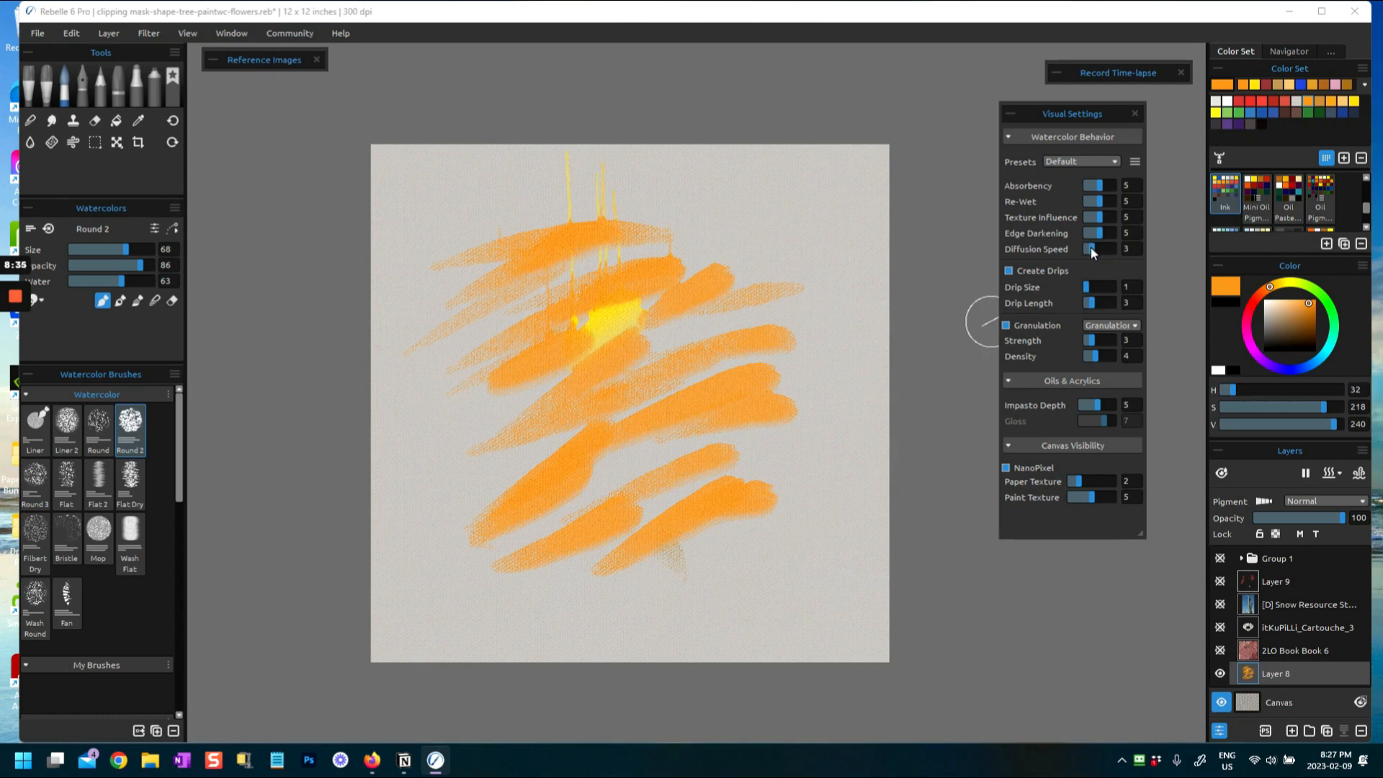
{"action": "left_click_drag", "start_coordinate": [728, 349], "coordinate": [633, 284]}
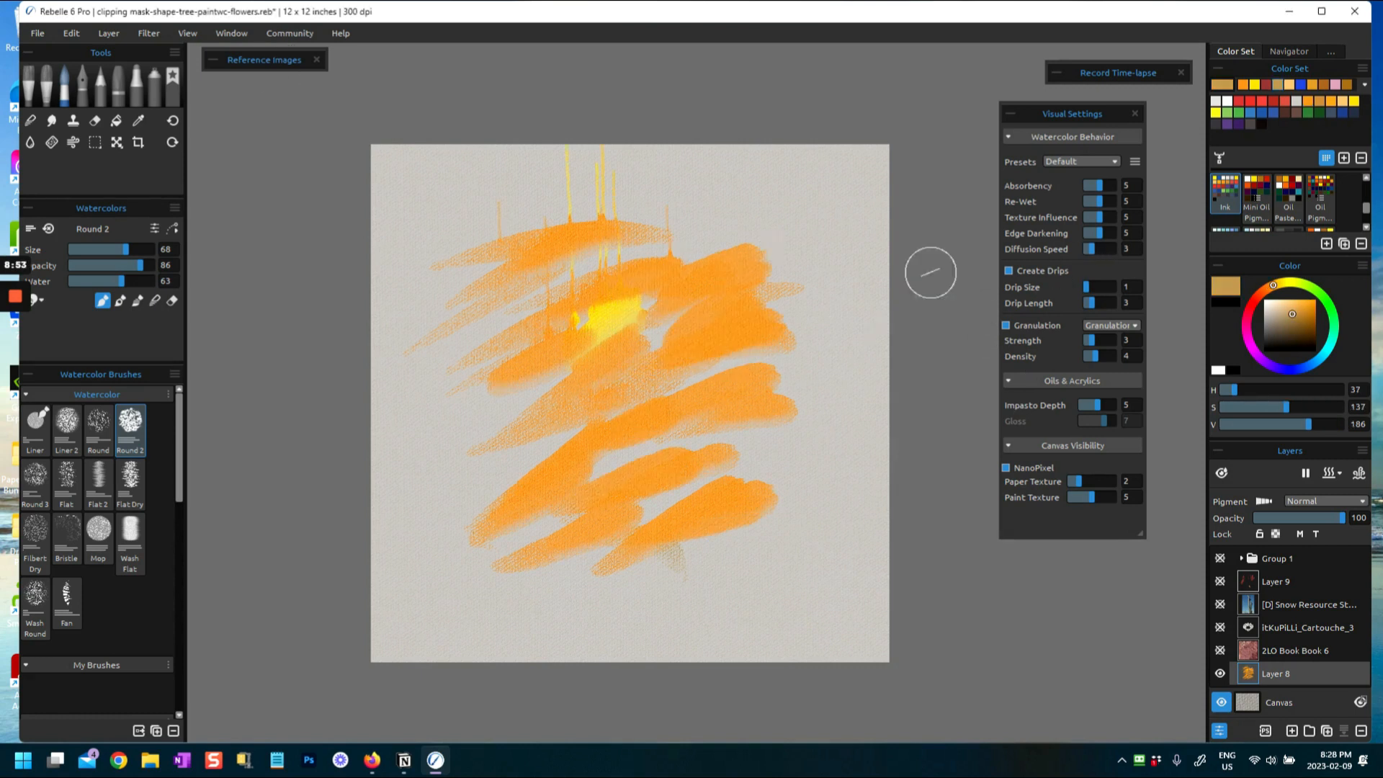
Paint tan strokes across the upper part of the orange area and vertically down its left and right sides
{"action": "left_click_drag", "start_coordinate": [586, 348], "coordinate": [663, 294]}
{"action": "left_click_drag", "start_coordinate": [508, 213], "coordinate": [685, 216]}
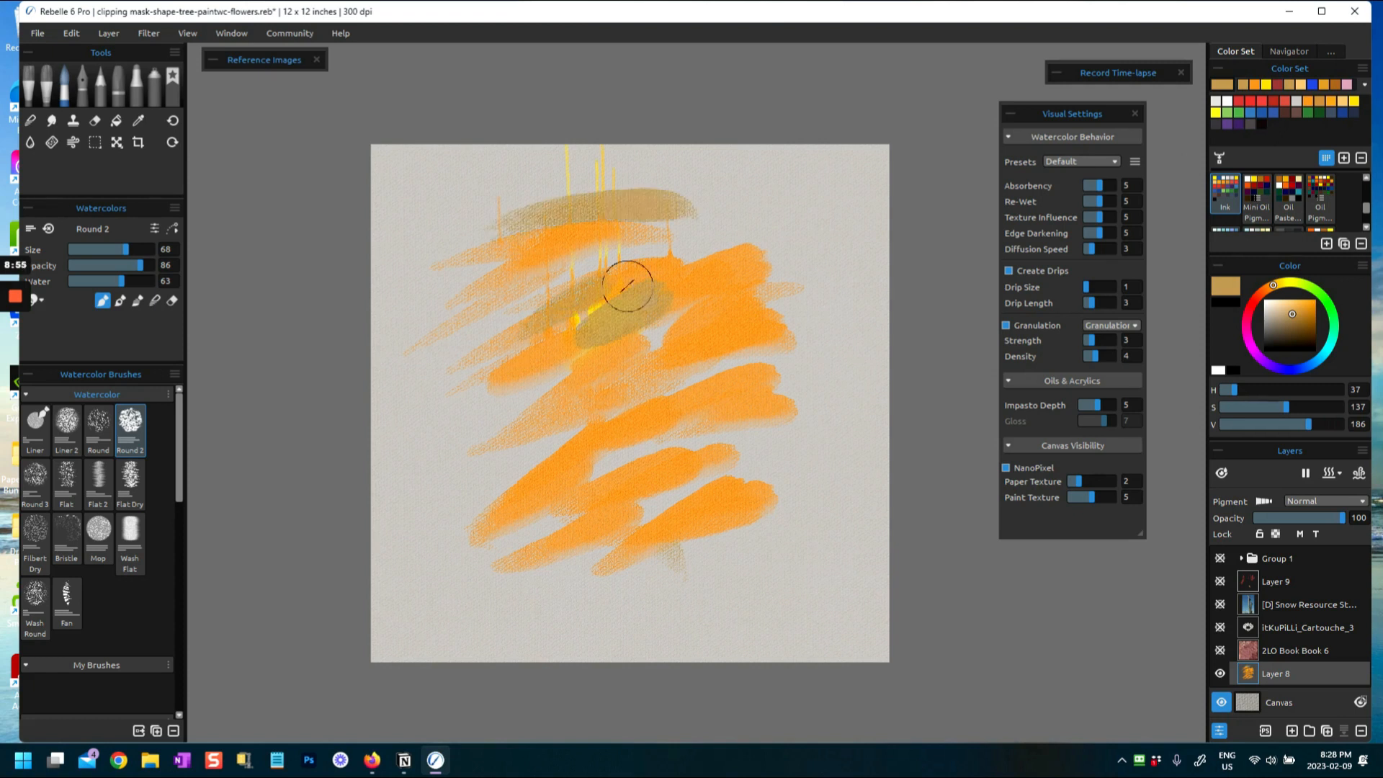
{"action": "left_click_drag", "start_coordinate": [526, 310], "coordinate": [524, 486]}
{"action": "mouse_move", "coordinate": [485, 353]}
{"action": "left_mouse_down"}
{"action": "mouse_move", "coordinate": [491, 523]}
{"action": "mouse_move", "coordinate": [489, 468]}
{"action": "left_mouse_up"}
{"action": "left_click_drag", "start_coordinate": [468, 328], "coordinate": [469, 497]}
{"action": "left_click_drag", "start_coordinate": [451, 306], "coordinate": [474, 551]}
{"action": "left_click_drag", "start_coordinate": [724, 274], "coordinate": [738, 508]}
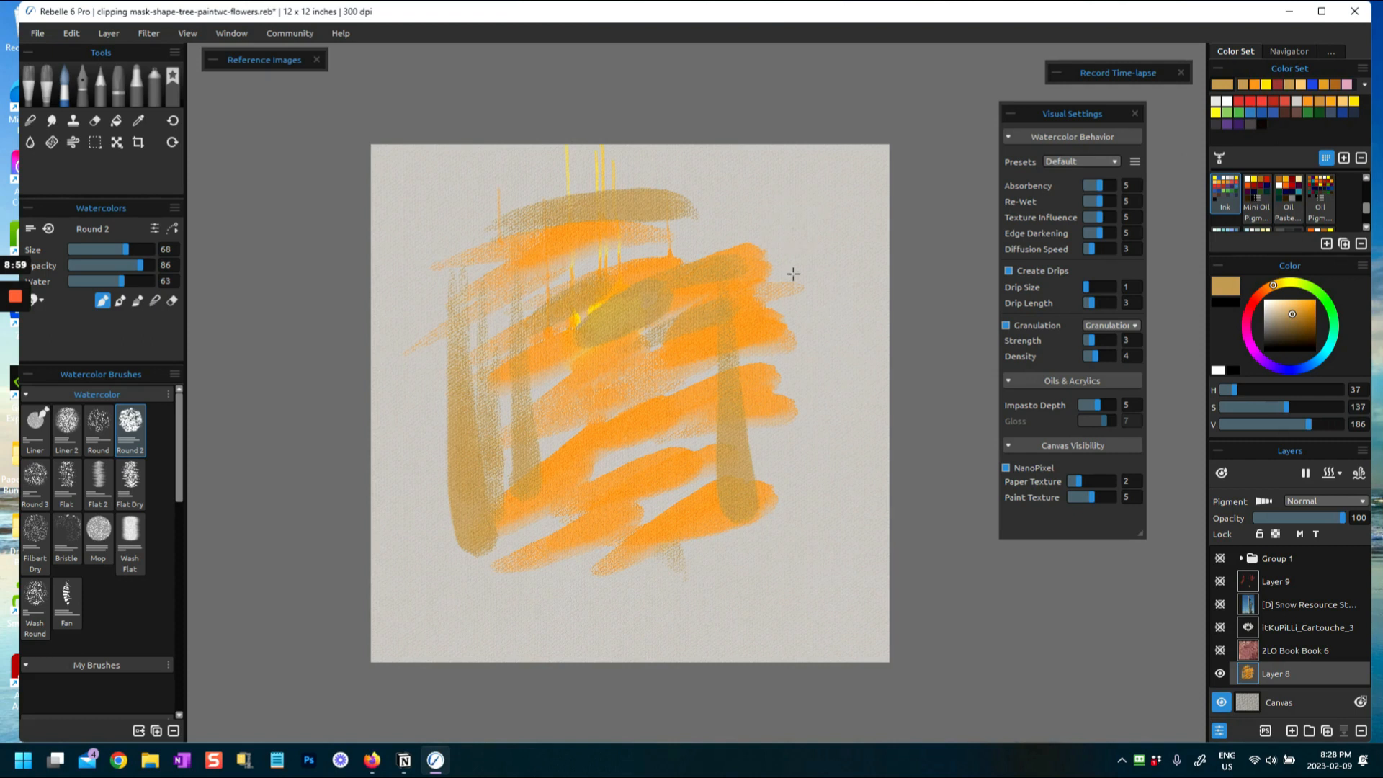
{"action": "left_click_drag", "start_coordinate": [793, 230], "coordinate": [803, 518]}
Switch to the Flat watercolor brush and add soft, broad tan strokes along the outer sides of the painted area
{"action": "left_click", "coordinate": [98, 481]}
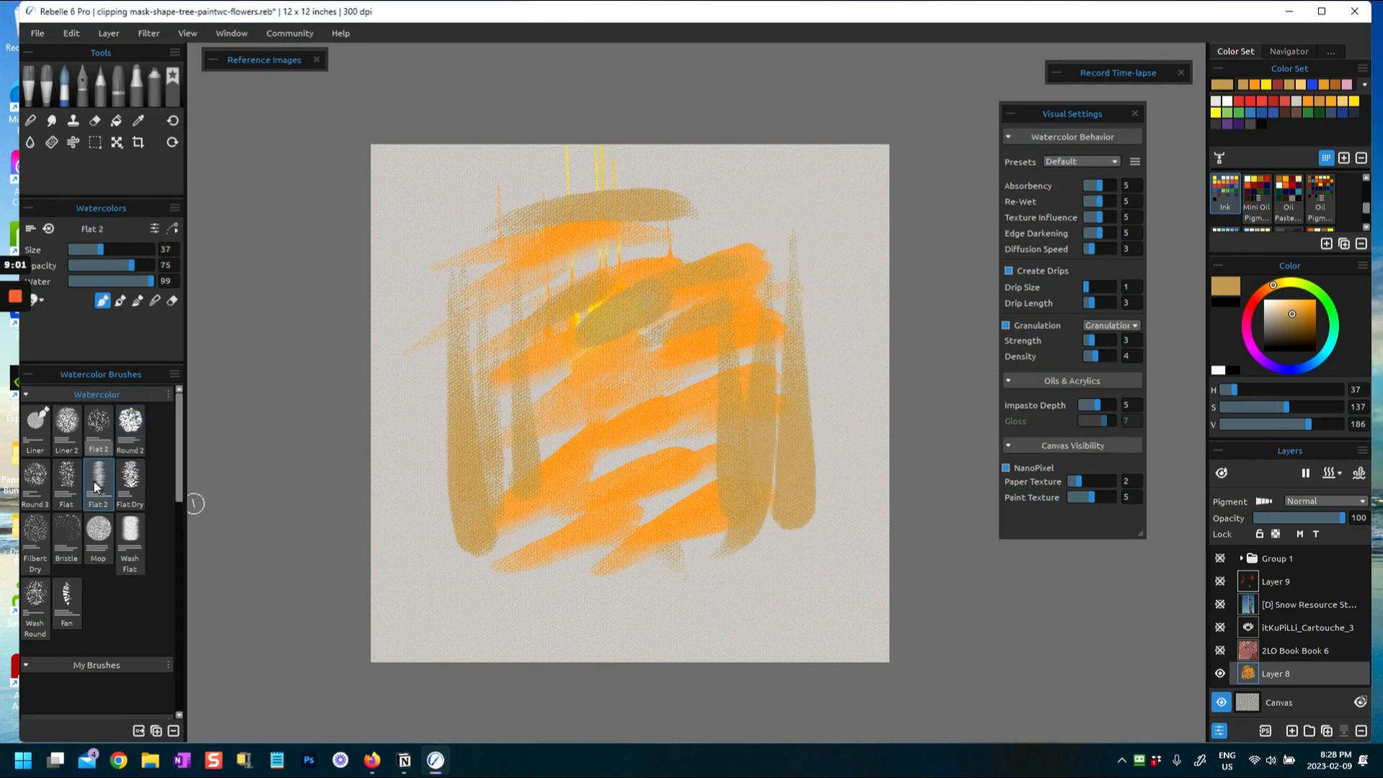
{"action": "left_click", "coordinate": [64, 481]}
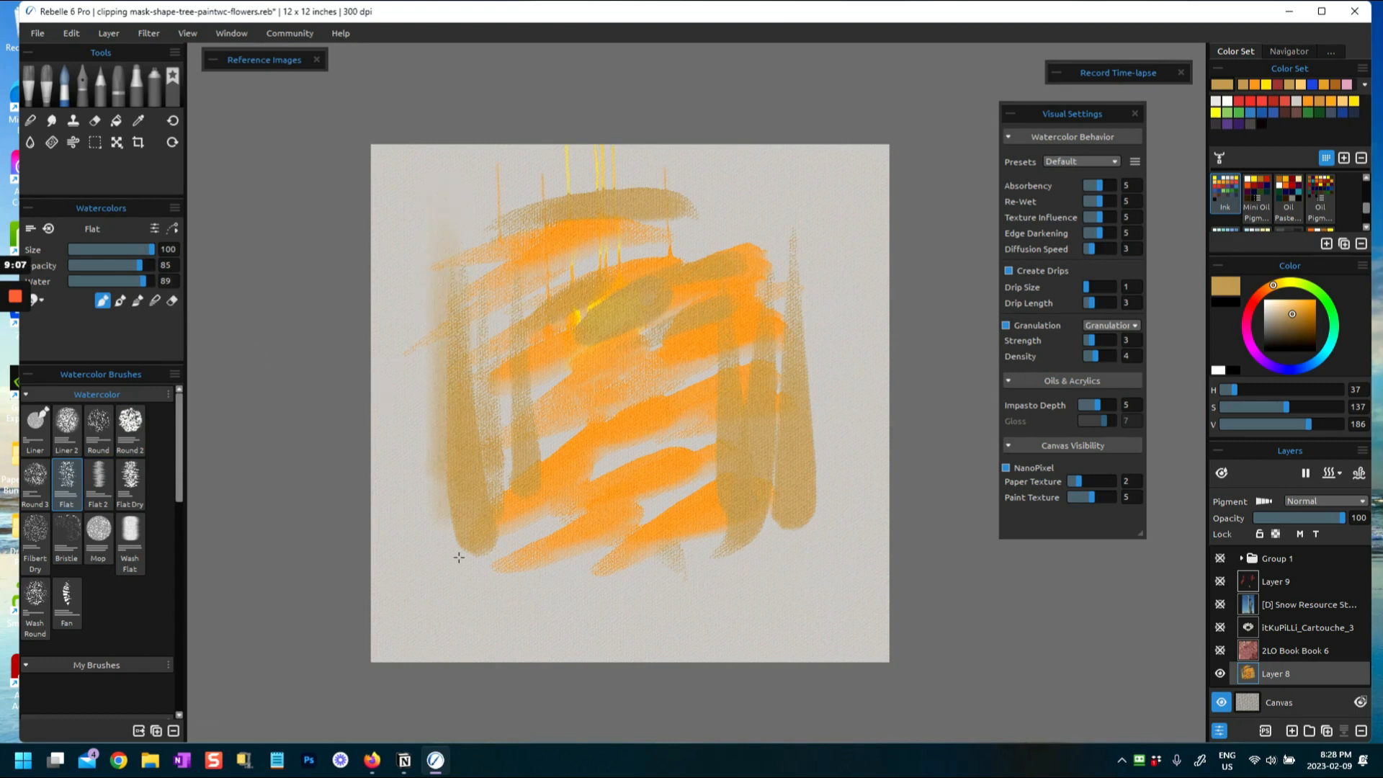
{"action": "mouse_move", "coordinate": [821, 220]}
{"action": "left_mouse_down"}
{"action": "mouse_move", "coordinate": [827, 476]}
{"action": "mouse_move", "coordinate": [742, 550]}
{"action": "mouse_move", "coordinate": [673, 572]}
{"action": "left_mouse_up"}
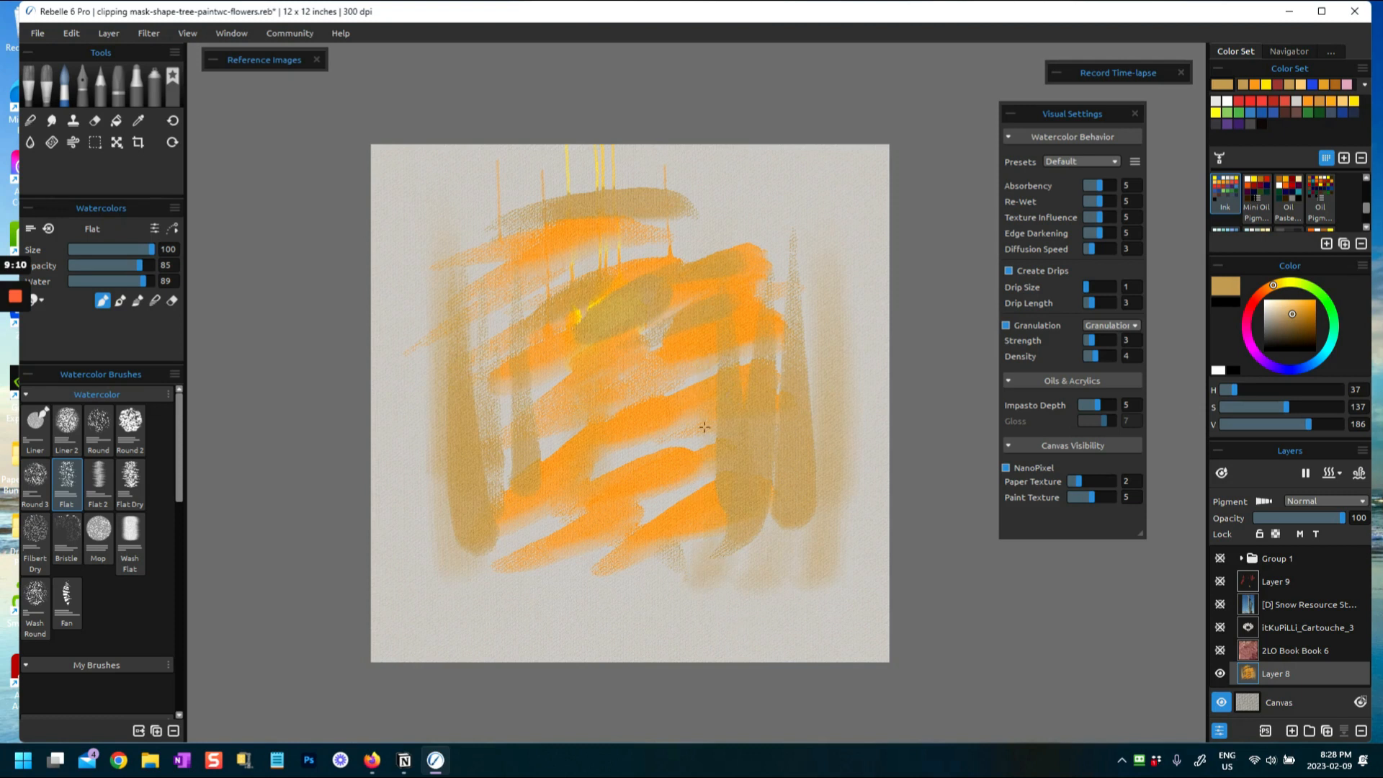
Paint four vertical light-red strokes with the Flat brush over the left half of the painted area
{"action": "left_click", "coordinate": [1262, 99]}
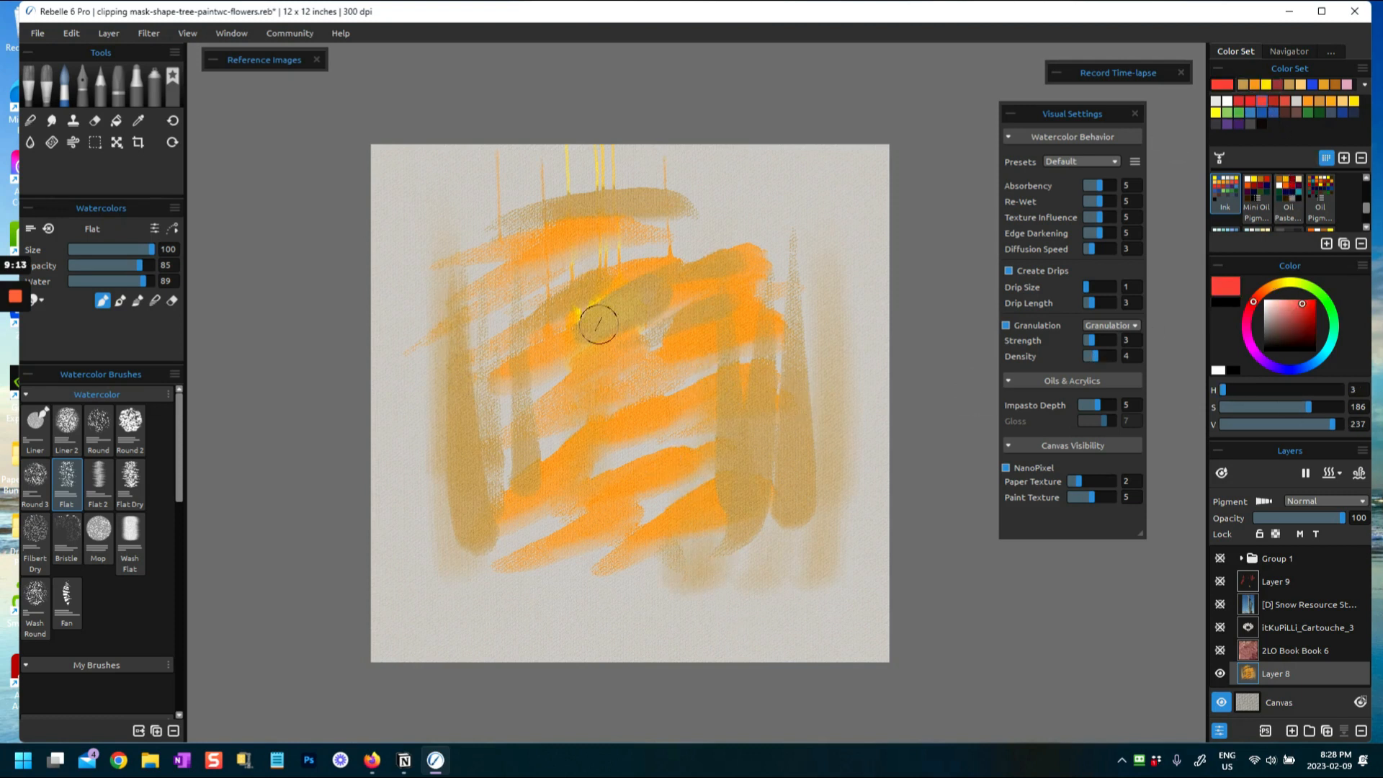
{"action": "left_click_drag", "start_coordinate": [596, 321], "coordinate": [555, 533]}
{"action": "left_click_drag", "start_coordinate": [525, 353], "coordinate": [487, 534]}
{"action": "left_click_drag", "start_coordinate": [468, 307], "coordinate": [457, 515]}
{"action": "left_click_drag", "start_coordinate": [425, 320], "coordinate": [420, 551]}
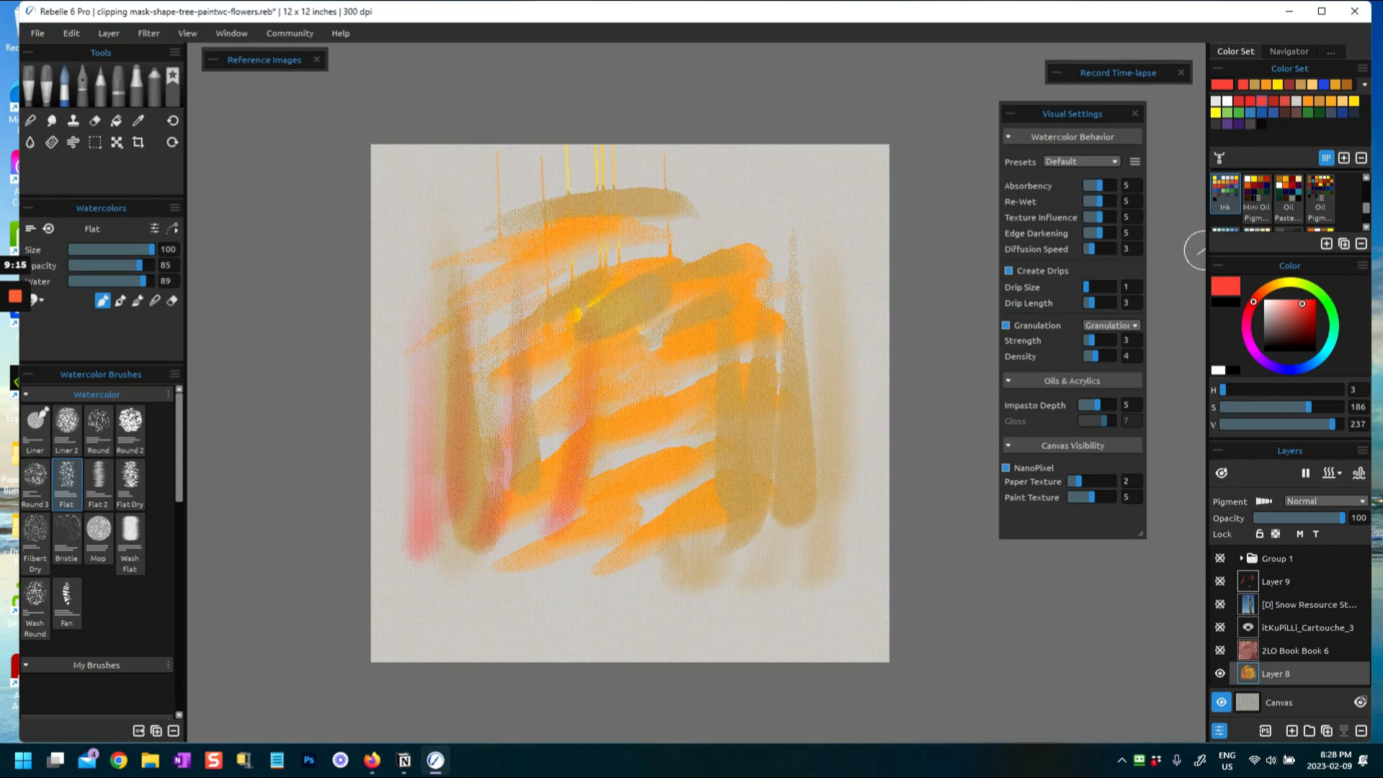
Paint vertical blue strokes down both sides and the lower part of the painted area
{"action": "left_click", "coordinate": [1274, 114]}
{"action": "left_click_drag", "start_coordinate": [551, 249], "coordinate": [549, 432]}
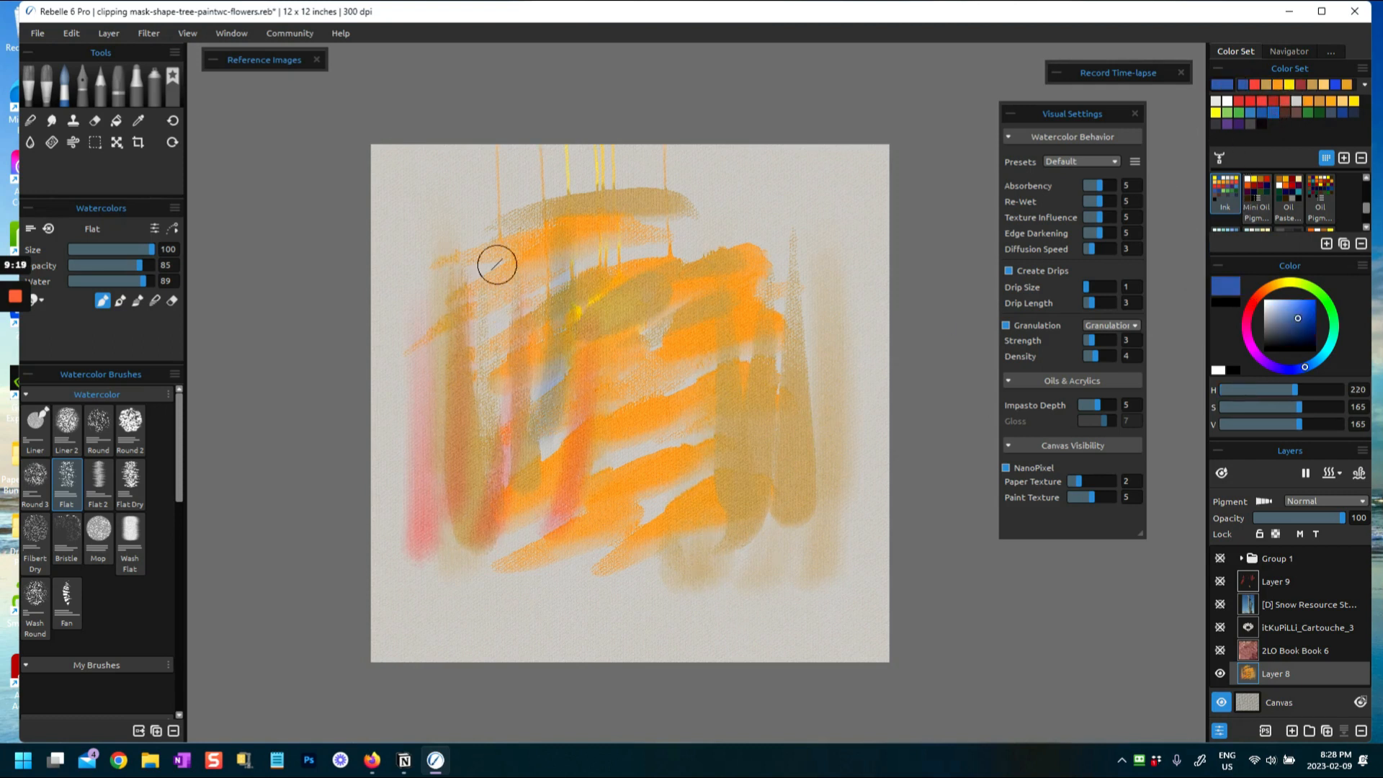
{"action": "left_click_drag", "start_coordinate": [495, 288], "coordinate": [493, 464]}
{"action": "left_click_drag", "start_coordinate": [429, 303], "coordinate": [417, 569]}
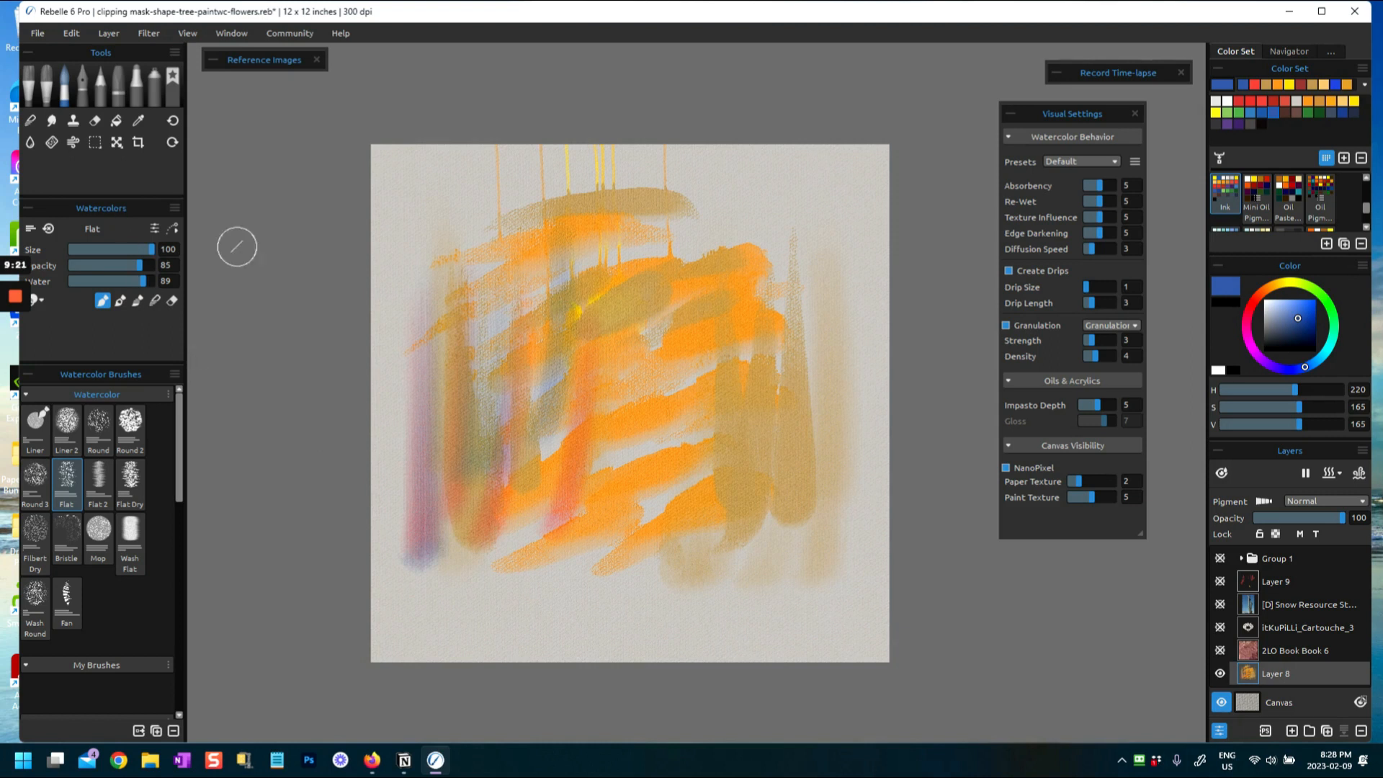
{"action": "left_click_drag", "start_coordinate": [789, 303], "coordinate": [799, 548]}
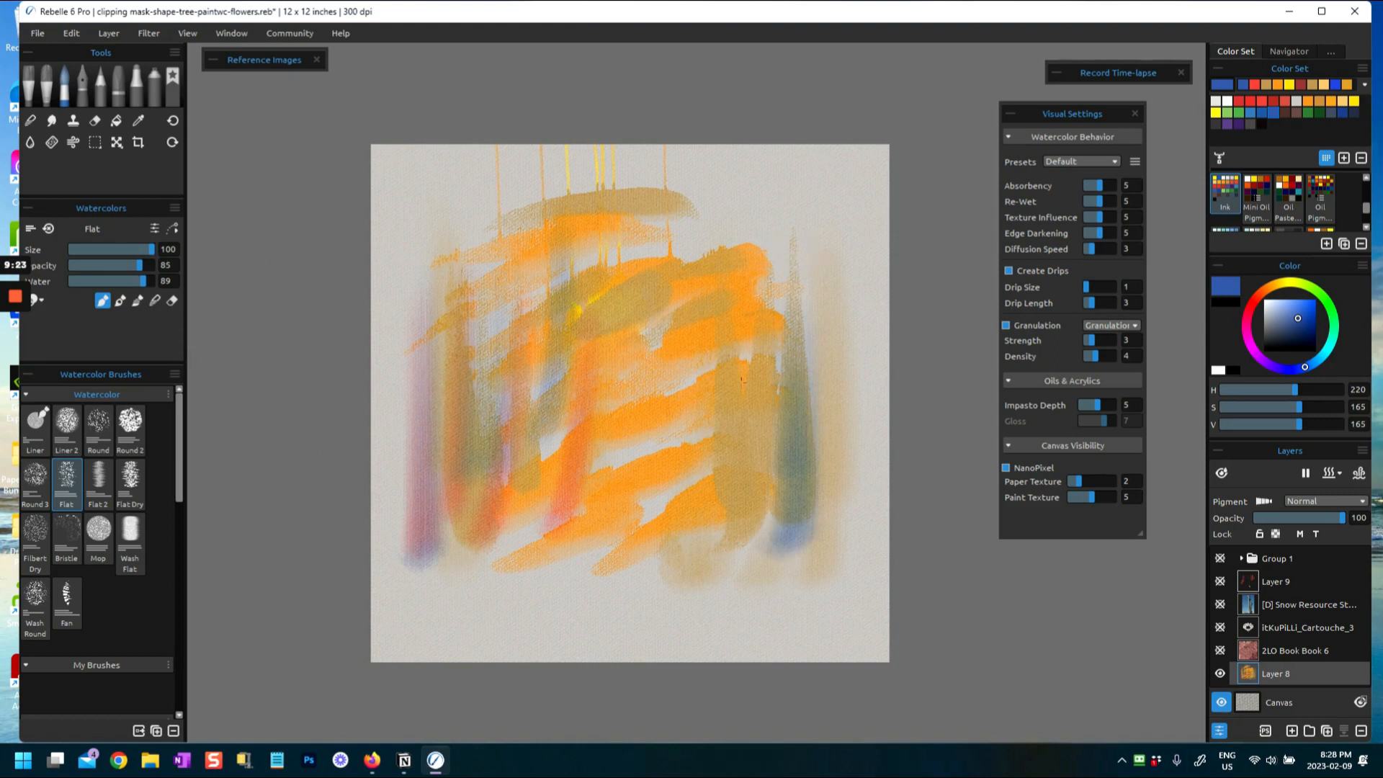
{"action": "left_click_drag", "start_coordinate": [724, 361], "coordinate": [724, 569]}
{"action": "left_click_drag", "start_coordinate": [686, 340], "coordinate": [648, 555]}
{"action": "left_click_drag", "start_coordinate": [537, 439], "coordinate": [533, 605]}
{"action": "left_click_drag", "start_coordinate": [450, 461], "coordinate": [447, 602]}
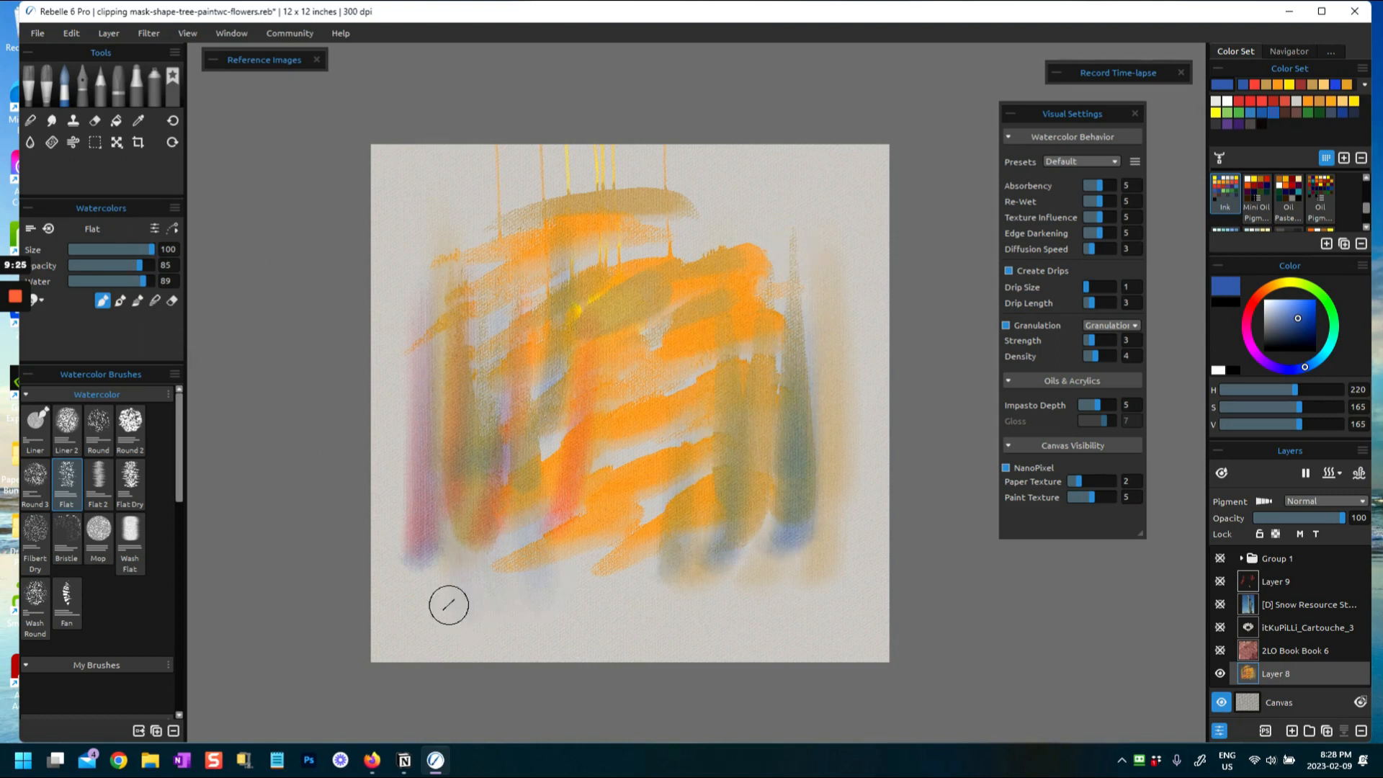
{"action": "left_click_drag", "start_coordinate": [410, 375], "coordinate": [407, 518]}
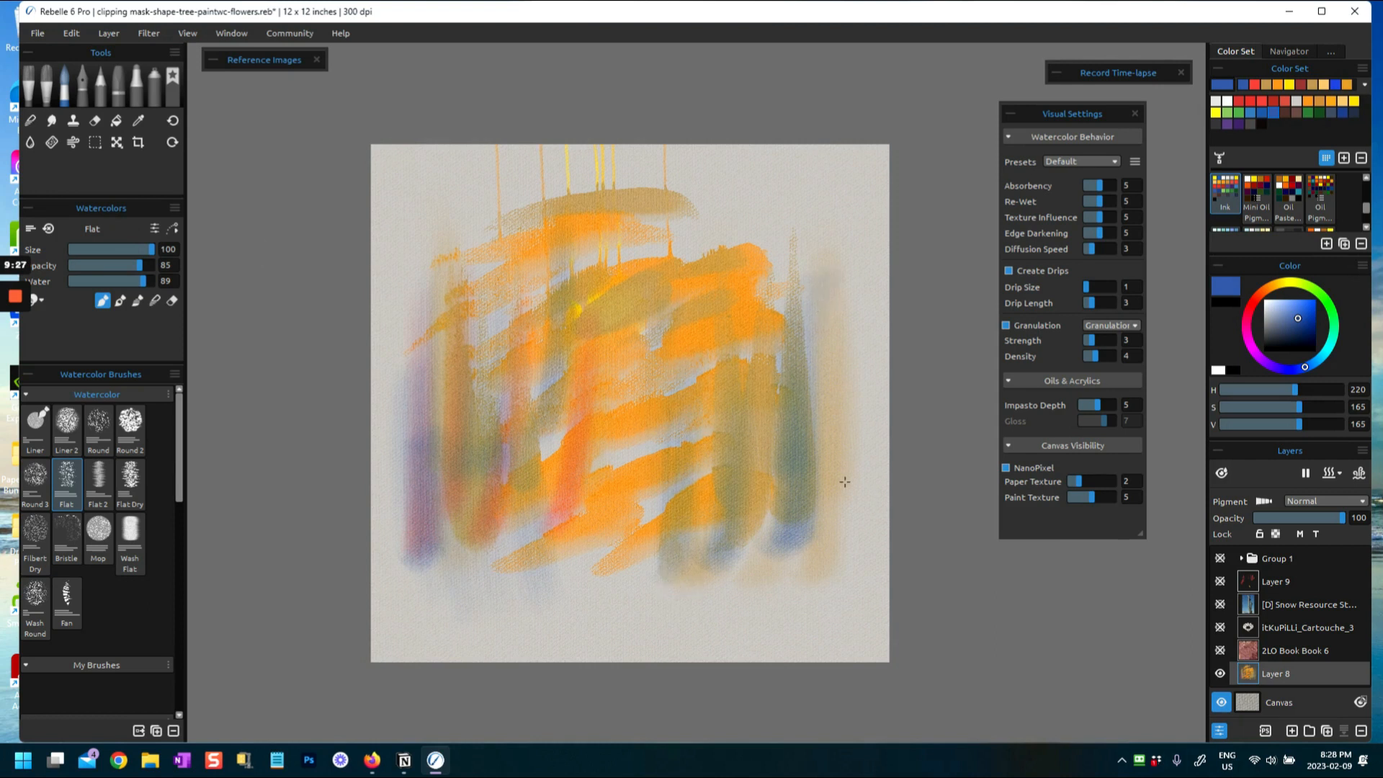
Extend the blue upward at the painted area's upper corners and sweep blue strokes across its middle
{"action": "left_click_drag", "start_coordinate": [841, 400], "coordinate": [836, 241]}
{"action": "left_click_drag", "start_coordinate": [753, 303], "coordinate": [752, 202]}
{"action": "left_click_drag", "start_coordinate": [493, 346], "coordinate": [491, 222]}
{"action": "left_click_drag", "start_coordinate": [446, 321], "coordinate": [443, 204]}
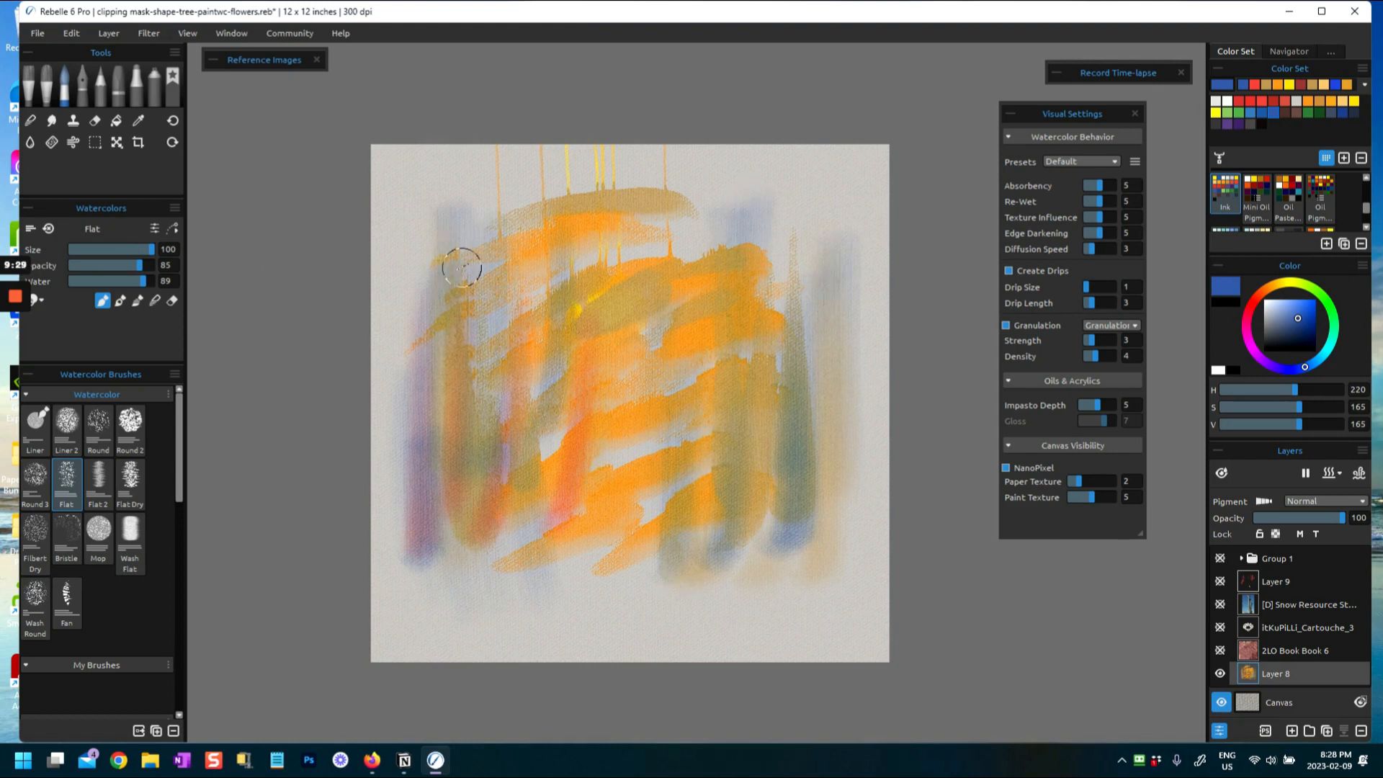
{"action": "left_click_drag", "start_coordinate": [659, 299], "coordinate": [724, 273]}
{"action": "left_click_drag", "start_coordinate": [553, 282], "coordinate": [691, 247]}
{"action": "left_click_drag", "start_coordinate": [573, 427], "coordinate": [735, 412]}
{"action": "left_click_drag", "start_coordinate": [558, 552], "coordinate": [745, 512]}
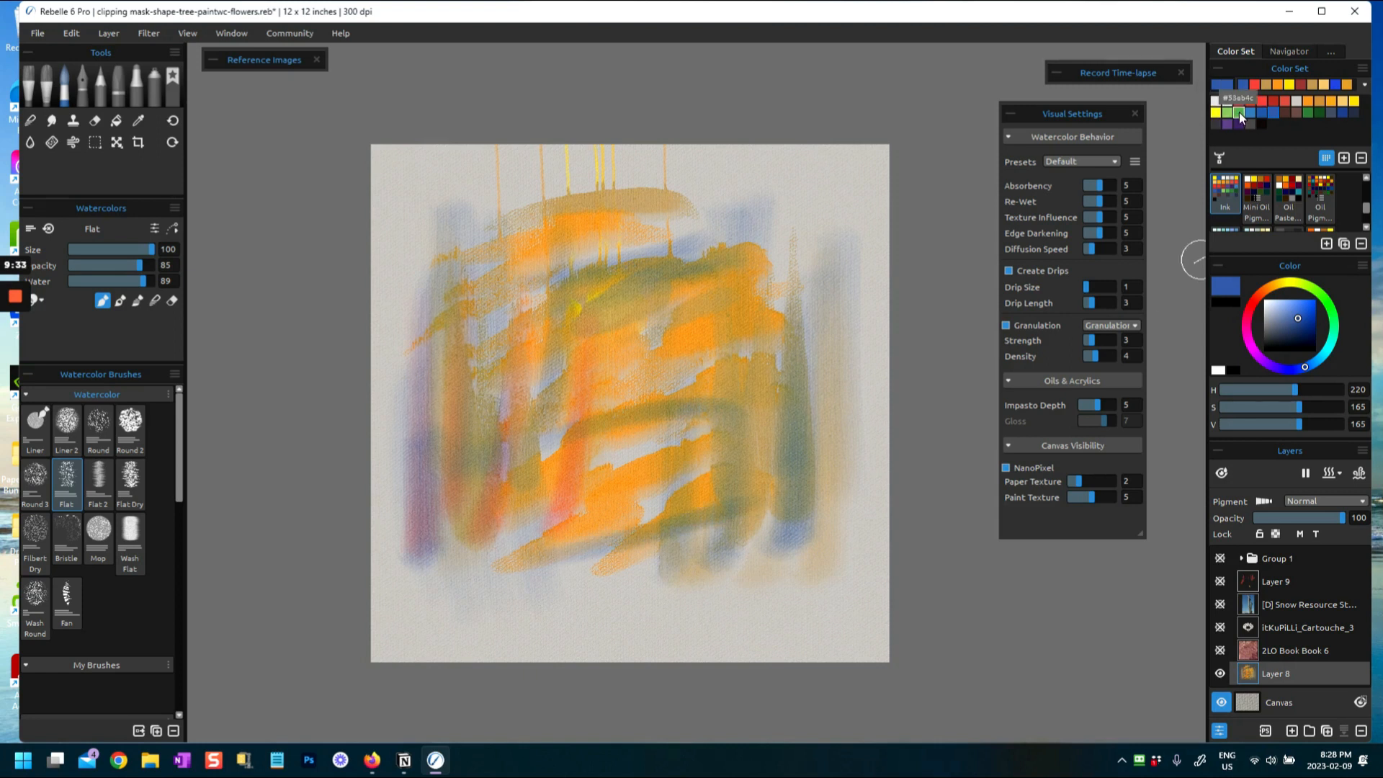
Paint diagonal green strokes across the center-right, the upper-right edge and the lower edge of the painted area
{"action": "left_click", "coordinate": [1244, 116]}
{"action": "left_click_drag", "start_coordinate": [767, 375], "coordinate": [591, 455]}
{"action": "mouse_move", "coordinate": [772, 335]}
{"action": "left_mouse_down"}
{"action": "mouse_move", "coordinate": [707, 385]}
{"action": "mouse_move", "coordinate": [592, 407]}
{"action": "left_mouse_up"}
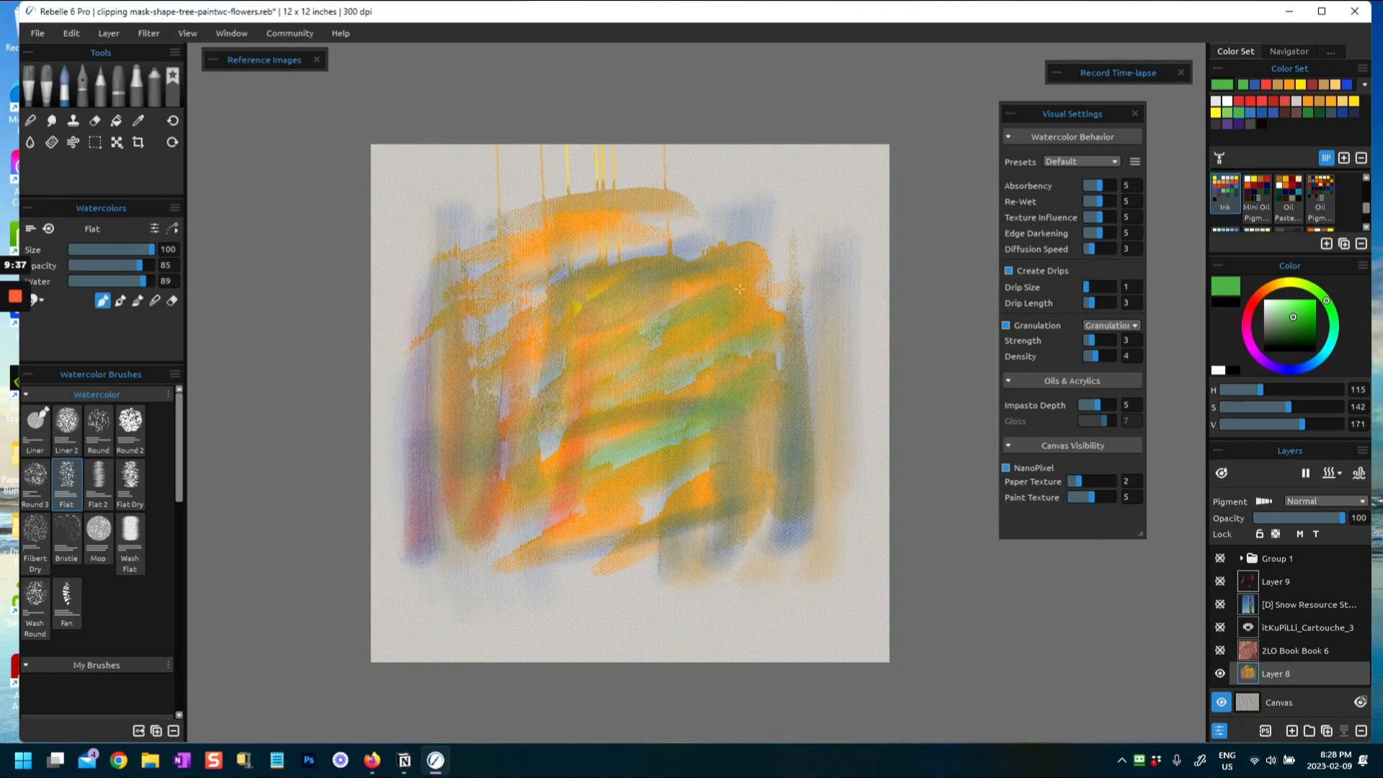
{"action": "mouse_move", "coordinate": [724, 238]}
{"action": "left_mouse_down"}
{"action": "mouse_move", "coordinate": [667, 209]}
{"action": "mouse_move", "coordinate": [753, 186]}
{"action": "left_mouse_up"}
{"action": "left_click_drag", "start_coordinate": [807, 248], "coordinate": [771, 261]}
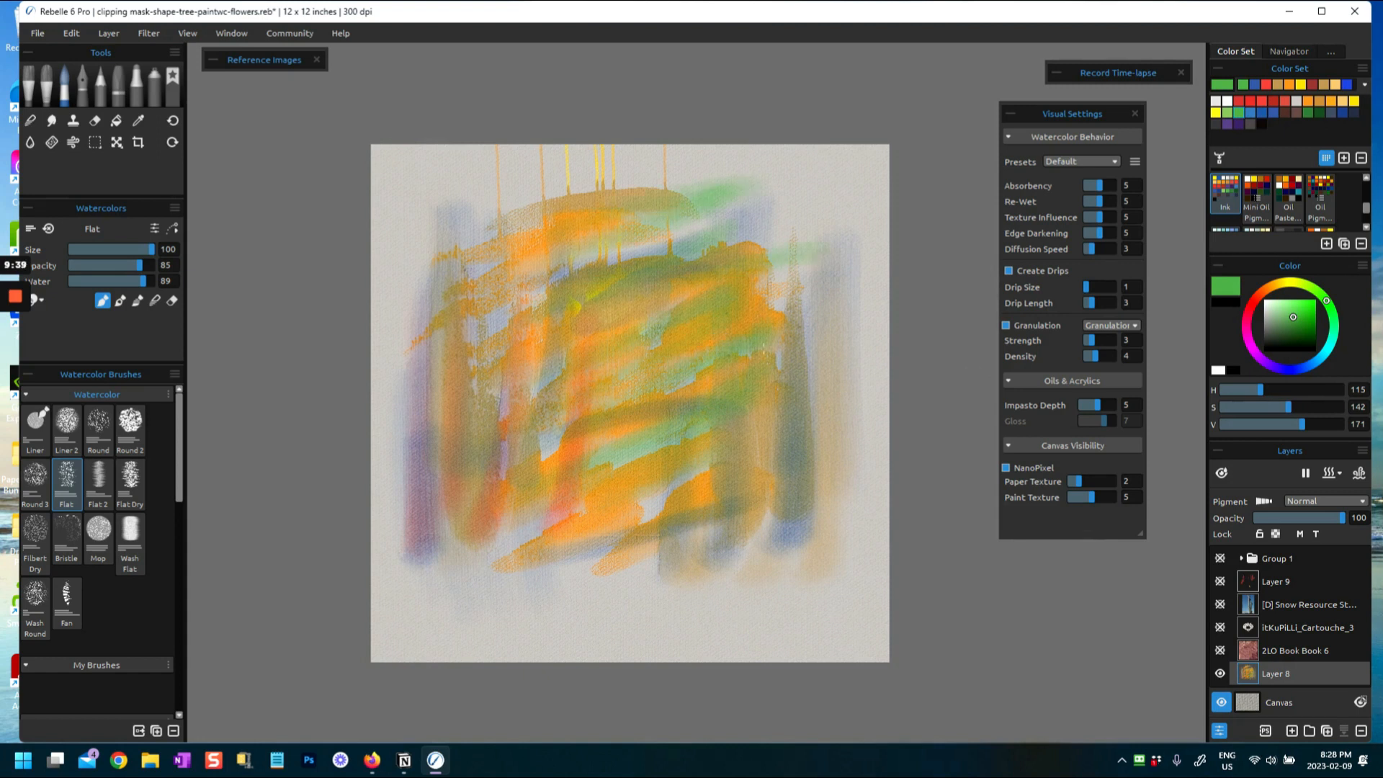
{"action": "left_click_drag", "start_coordinate": [573, 580], "coordinate": [720, 542]}
{"action": "mouse_move", "coordinate": [549, 630]}
{"action": "left_mouse_down"}
{"action": "mouse_move", "coordinate": [786, 558]}
{"action": "mouse_move", "coordinate": [856, 512]}
{"action": "left_mouse_up"}
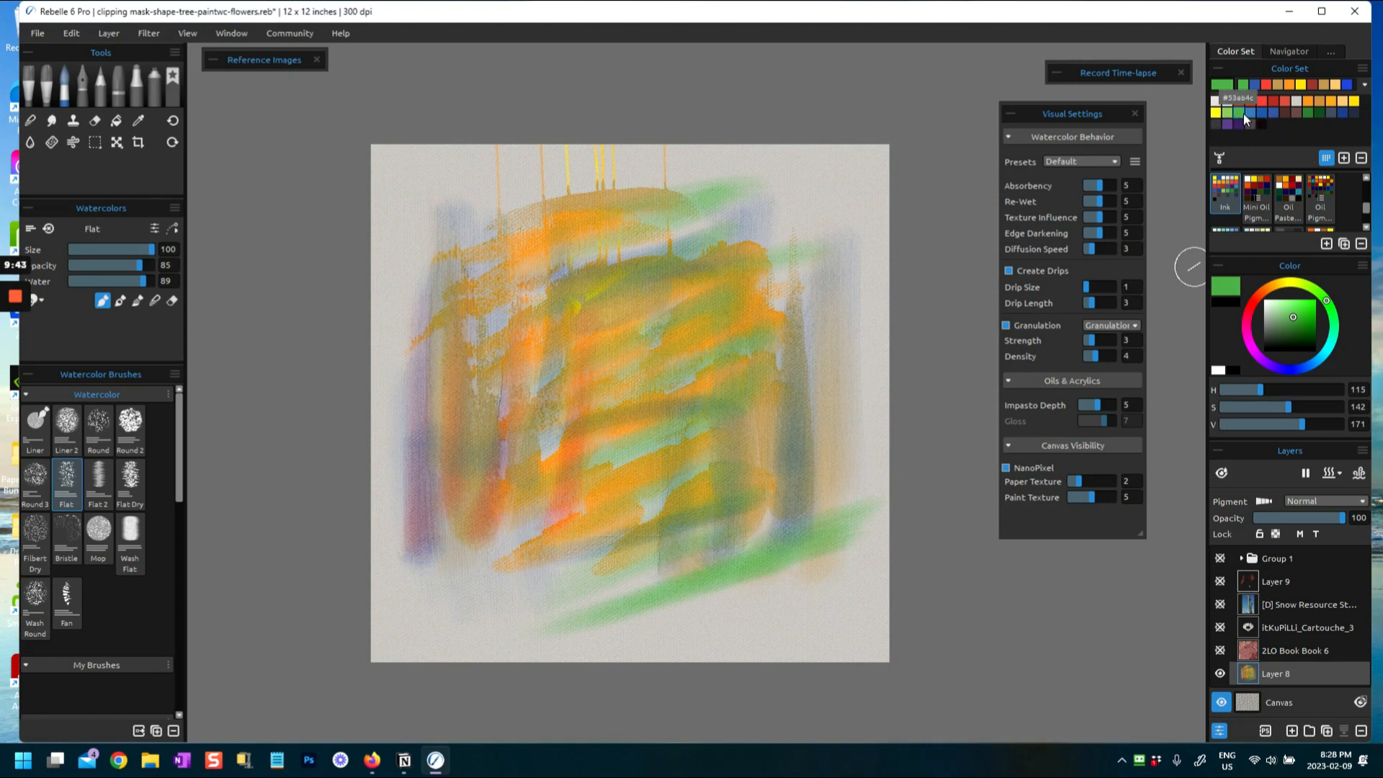
Choose a teal with hue 184 and blend teal strokes into the painted area and its lower edge
{"action": "left_click", "coordinate": [1326, 348]}
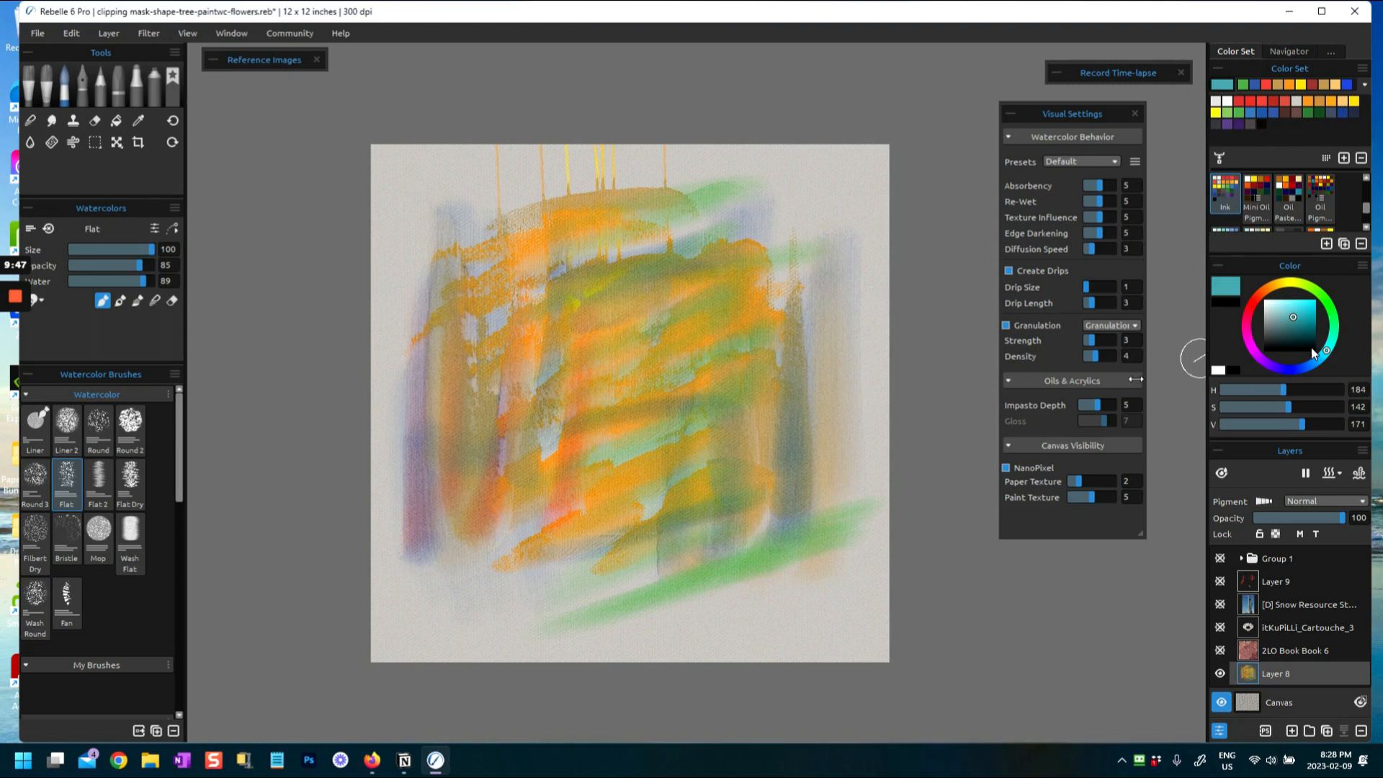
{"action": "left_click_drag", "start_coordinate": [565, 508], "coordinate": [582, 499]}
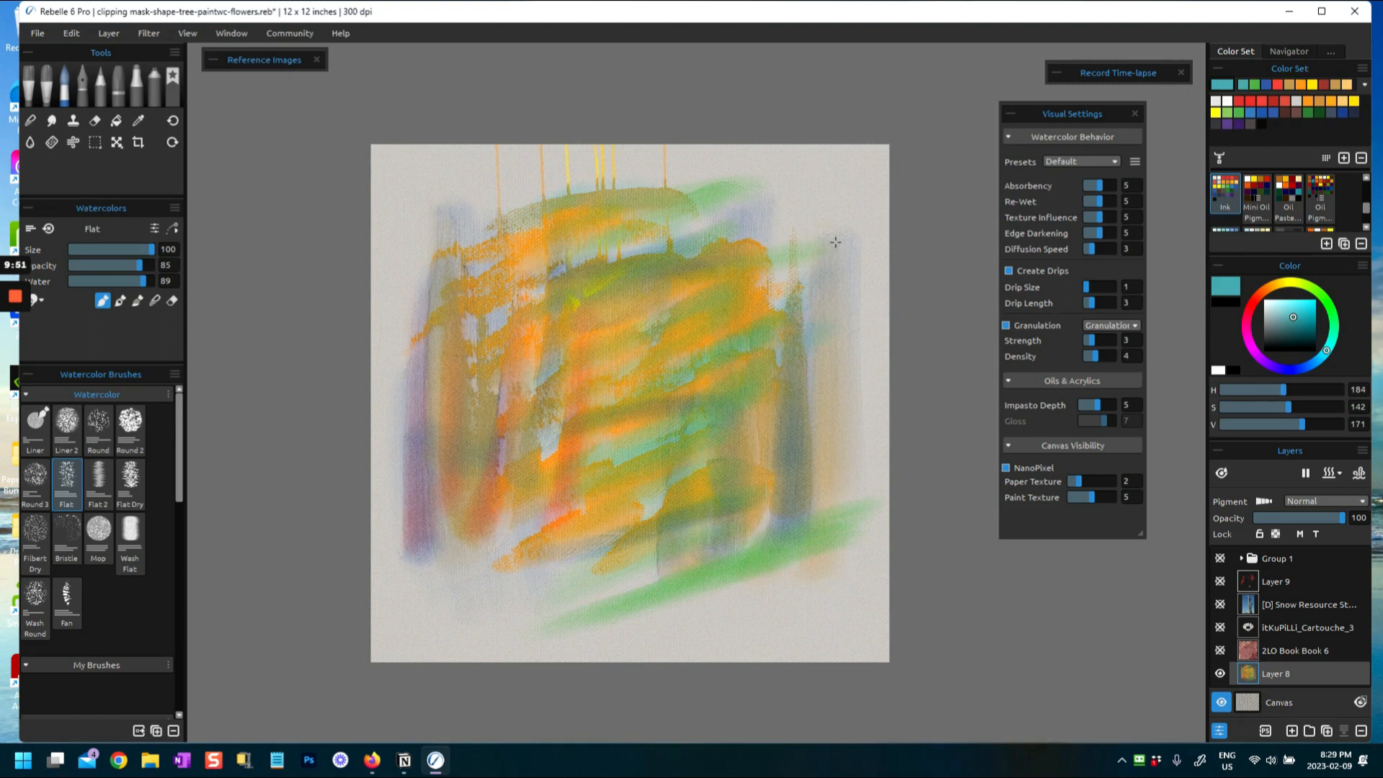
{"action": "mouse_move", "coordinate": [685, 543]}
{"action": "left_mouse_down"}
{"action": "mouse_move", "coordinate": [618, 549]}
{"action": "mouse_move", "coordinate": [566, 597]}
{"action": "left_mouse_up"}
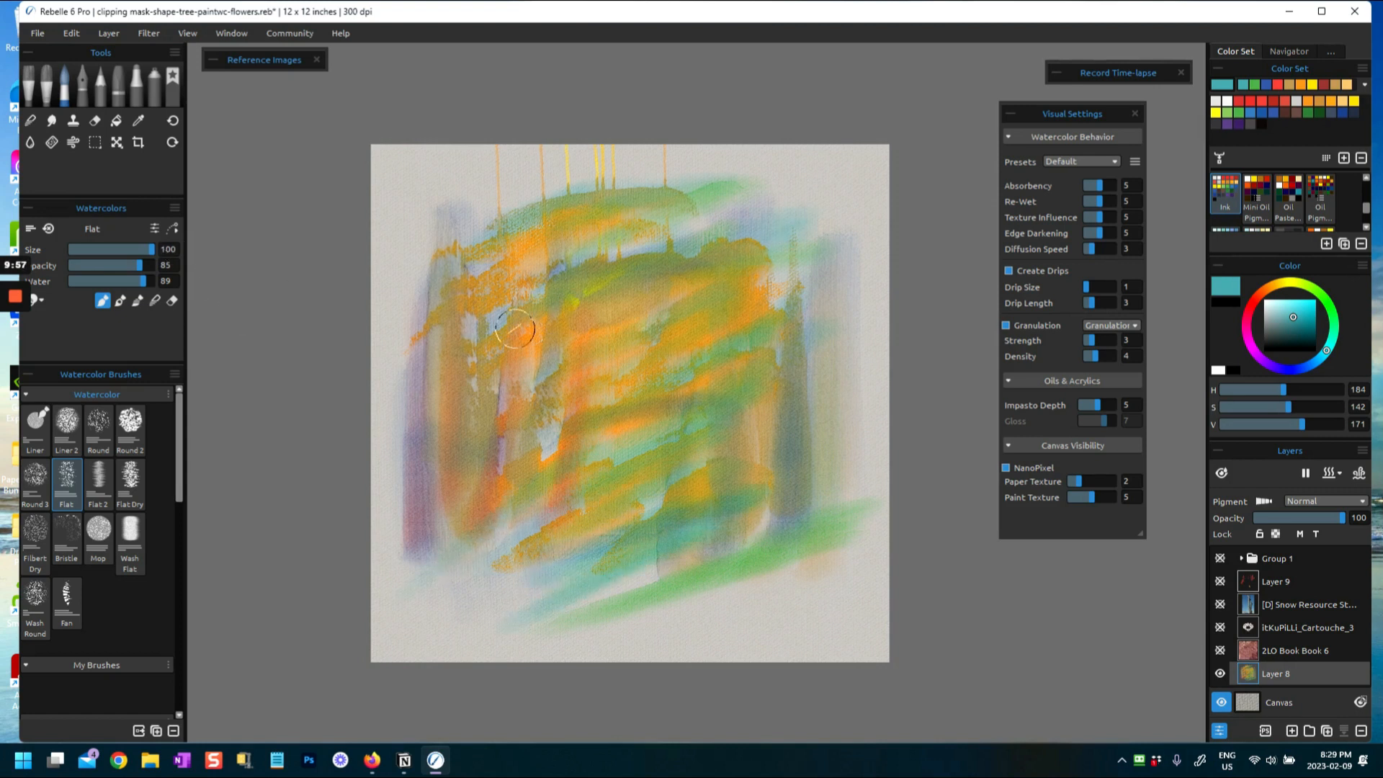
Raise the Flat brush's maximum size to 560 px in the Brush Creator
{"action": "left_click", "coordinate": [155, 229]}
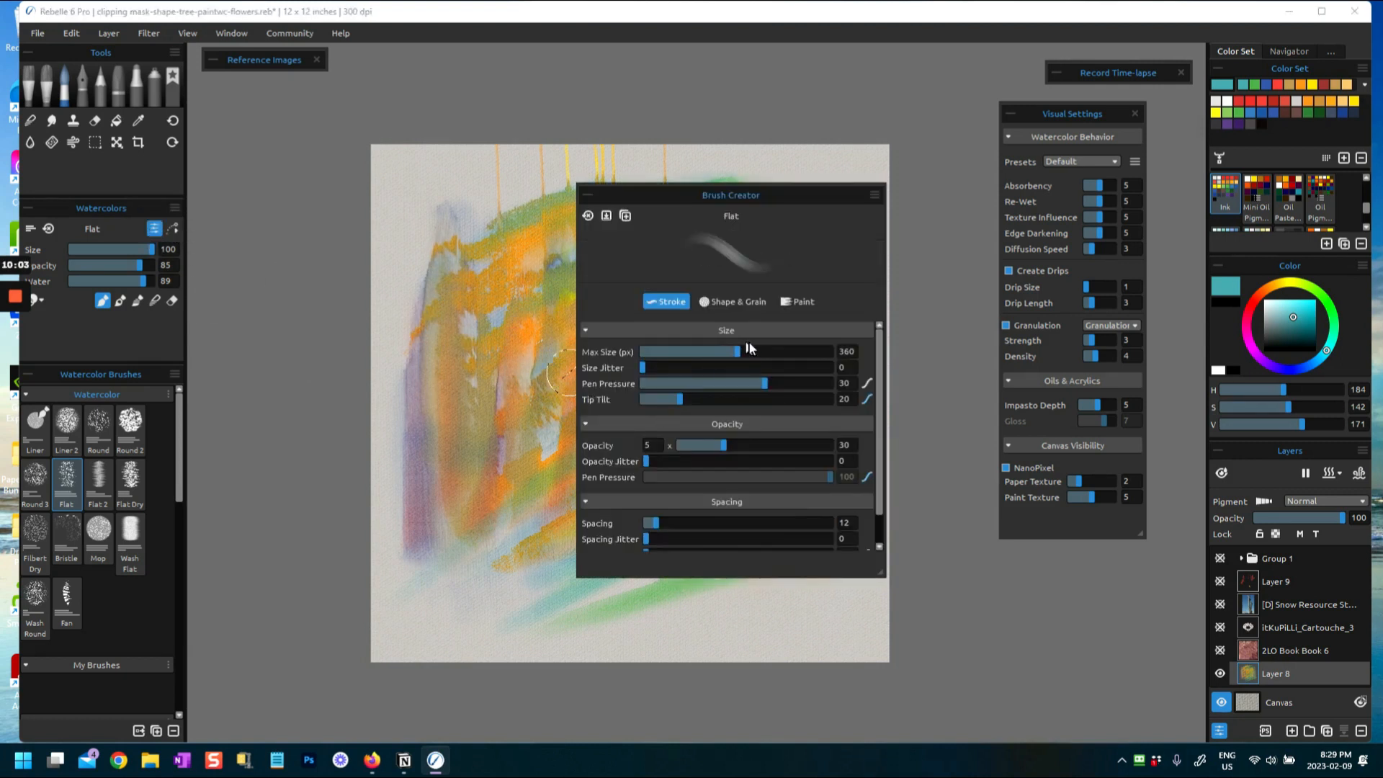
{"action": "mouse_move", "coordinate": [761, 348]}
{"action": "left_mouse_down"}
{"action": "mouse_move", "coordinate": [814, 351]}
{"action": "mouse_move", "coordinate": [797, 353]}
{"action": "left_mouse_up"}
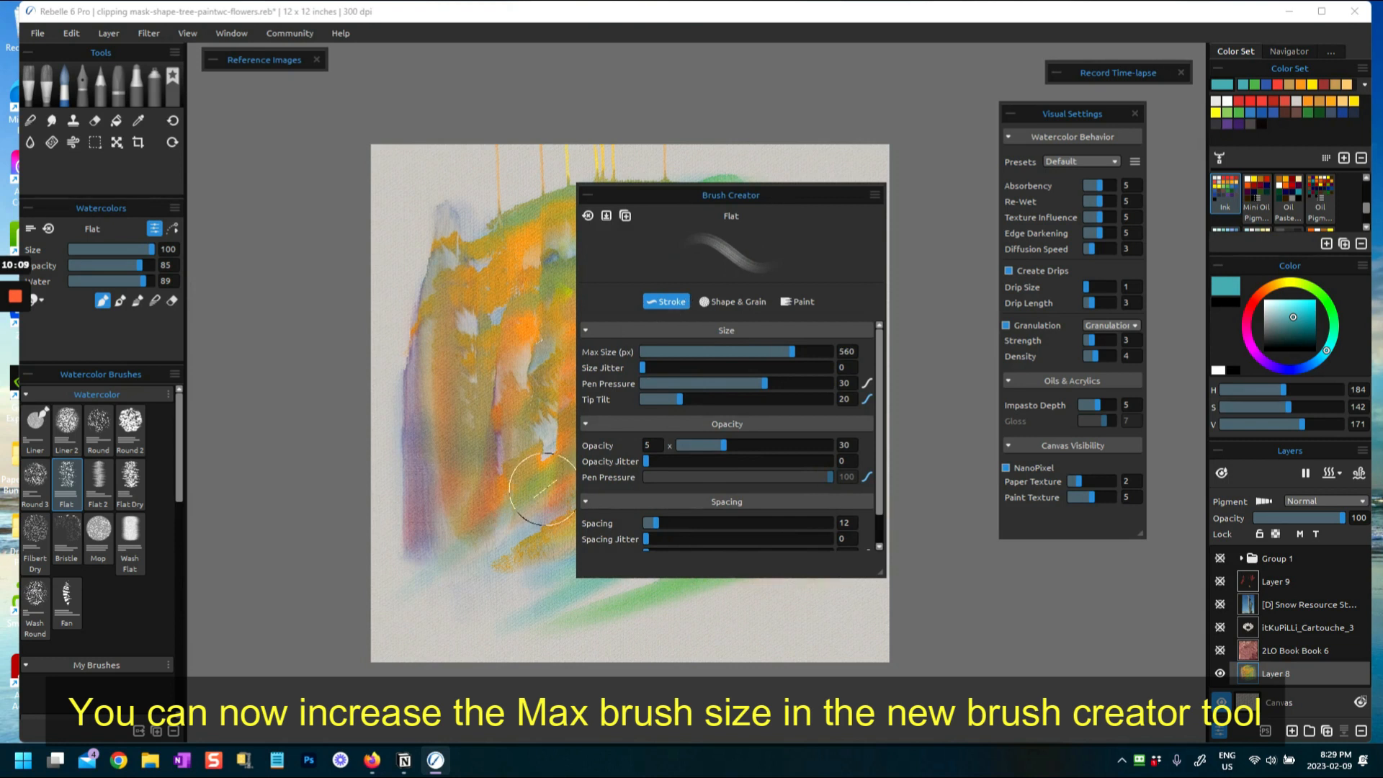
Close the Brush Creator and sweep broad teal strokes along the painted area's lower edge and upper-left corner
{"action": "left_click", "coordinate": [587, 196]}
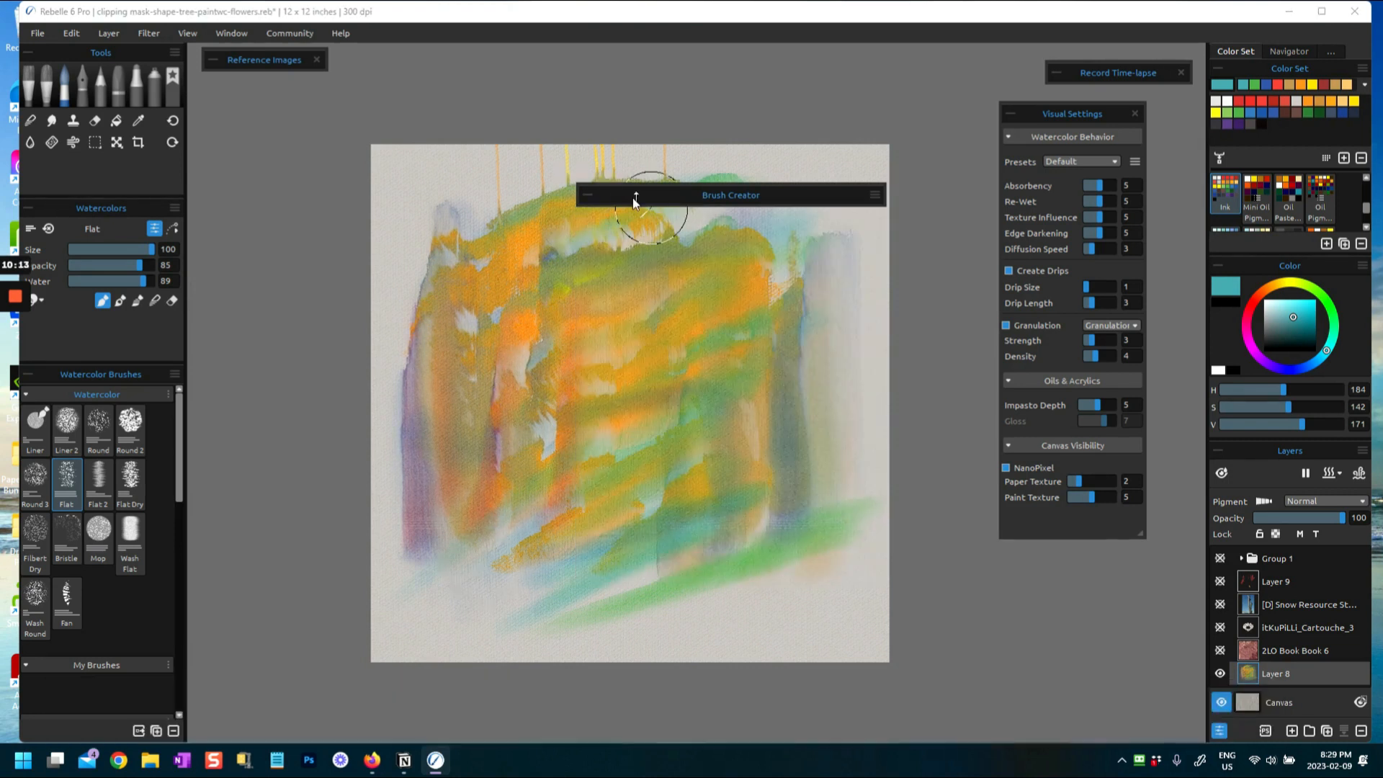
{"action": "left_click", "coordinate": [587, 195]}
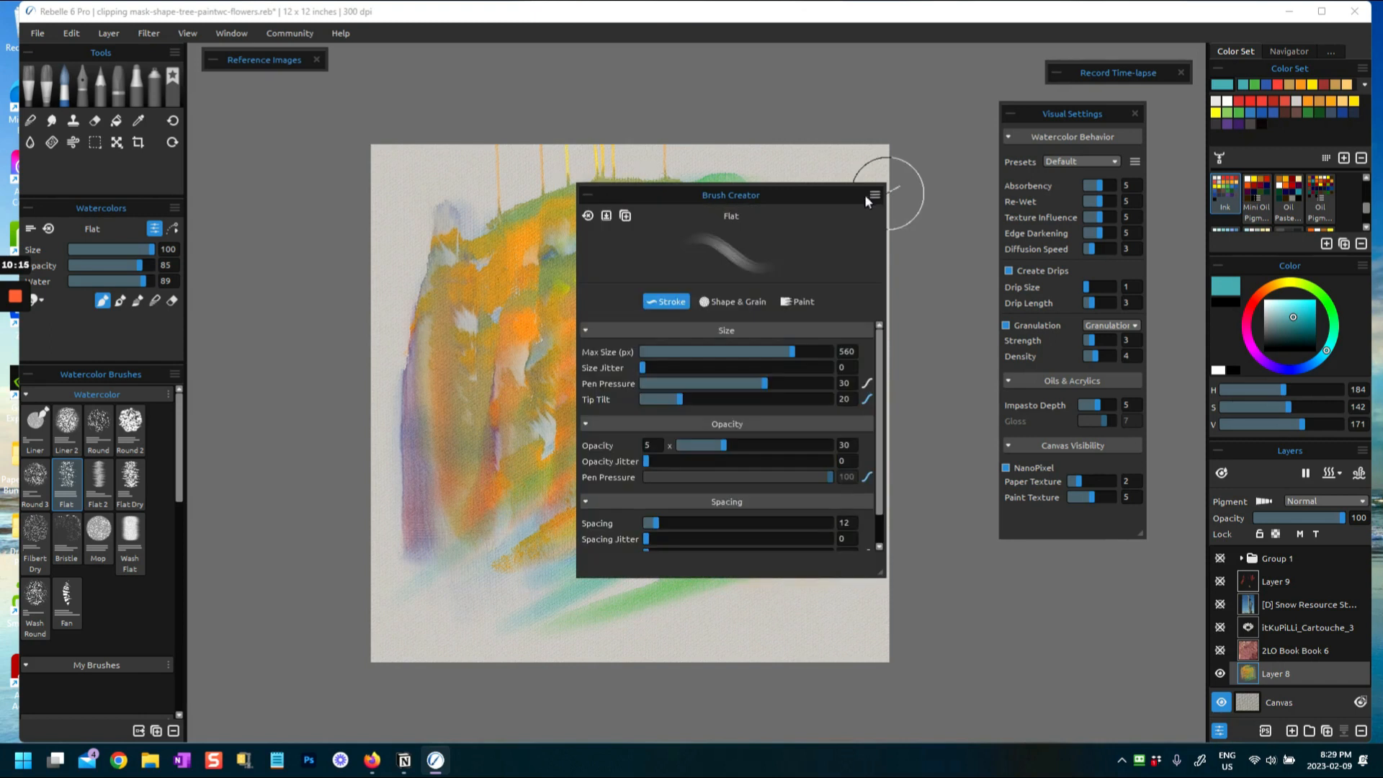
{"action": "left_click", "coordinate": [875, 201]}
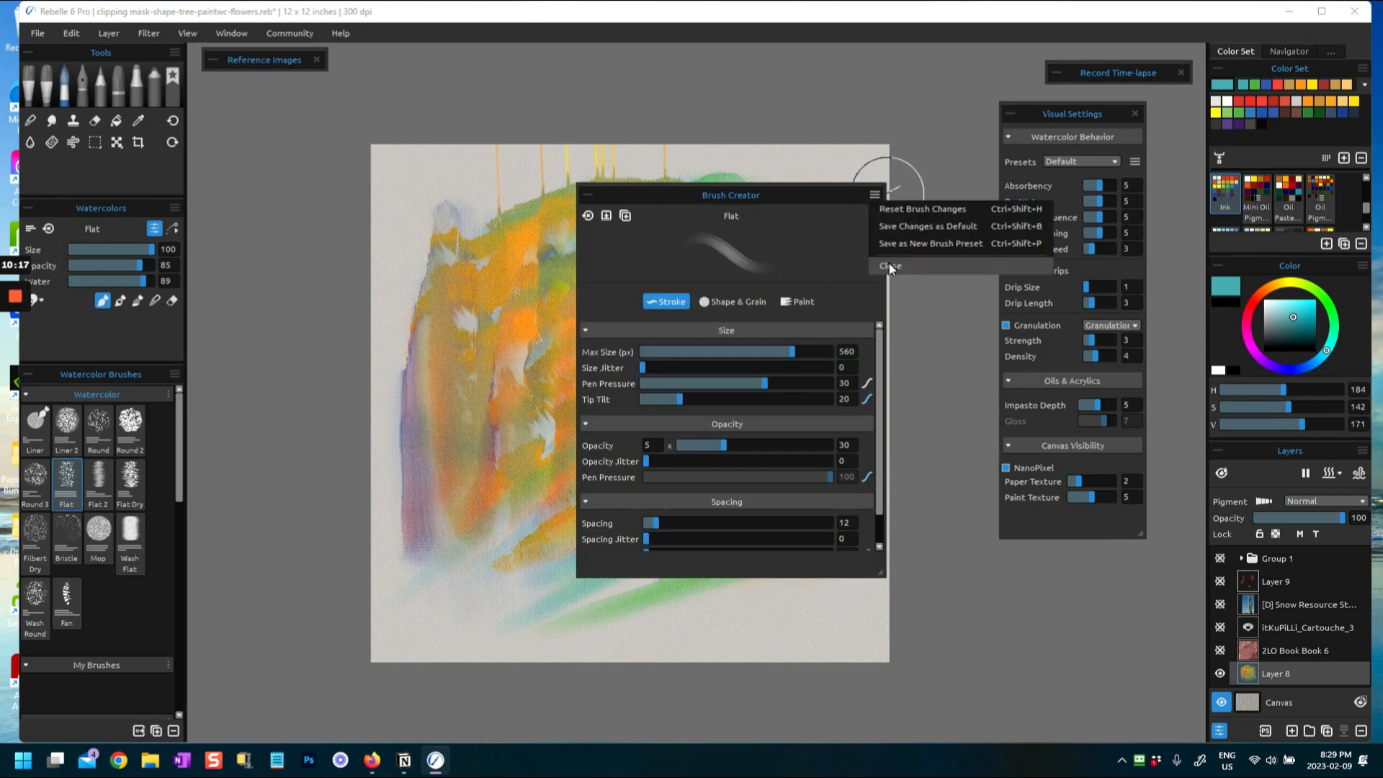
{"action": "left_click", "coordinate": [883, 267]}
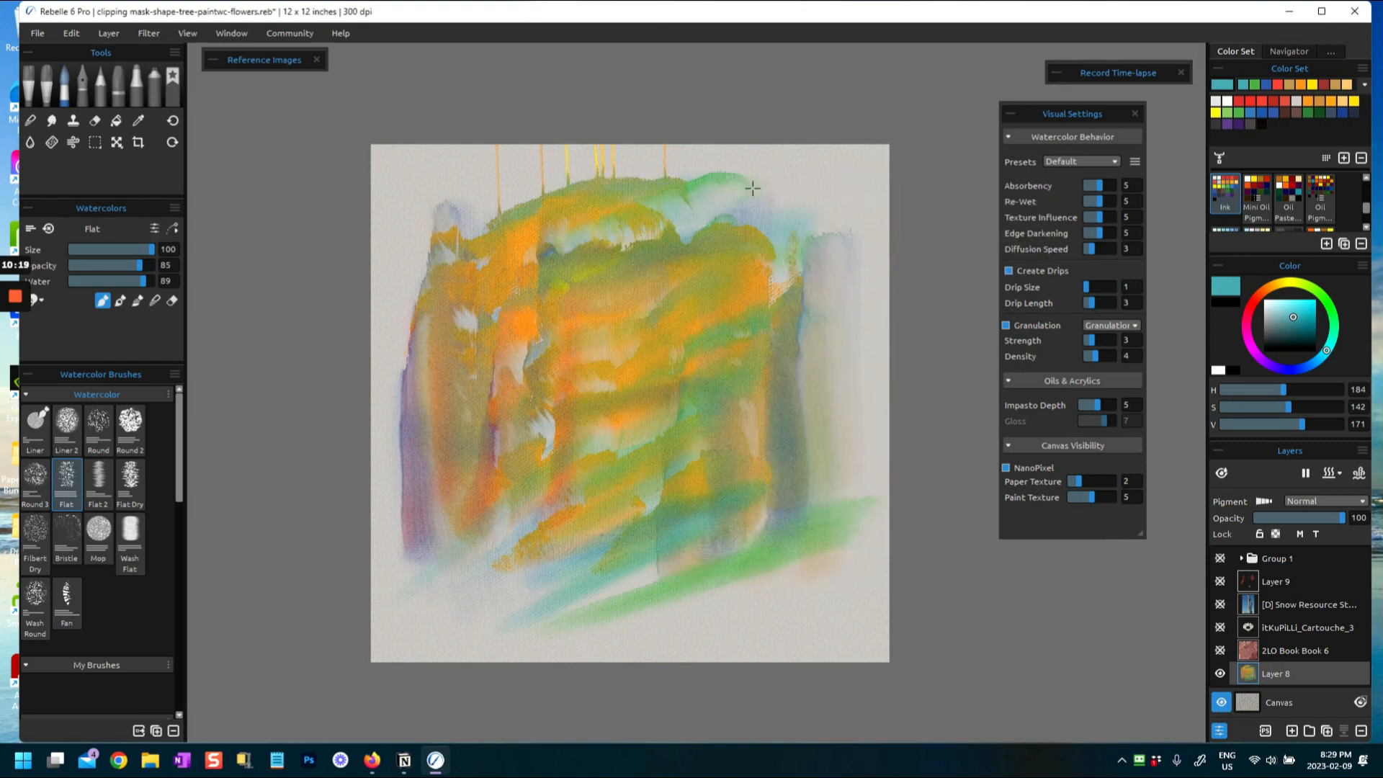
{"action": "mouse_move", "coordinate": [583, 607]}
{"action": "left_mouse_down"}
{"action": "mouse_move", "coordinate": [657, 550]}
{"action": "mouse_move", "coordinate": [485, 586]}
{"action": "left_mouse_up"}
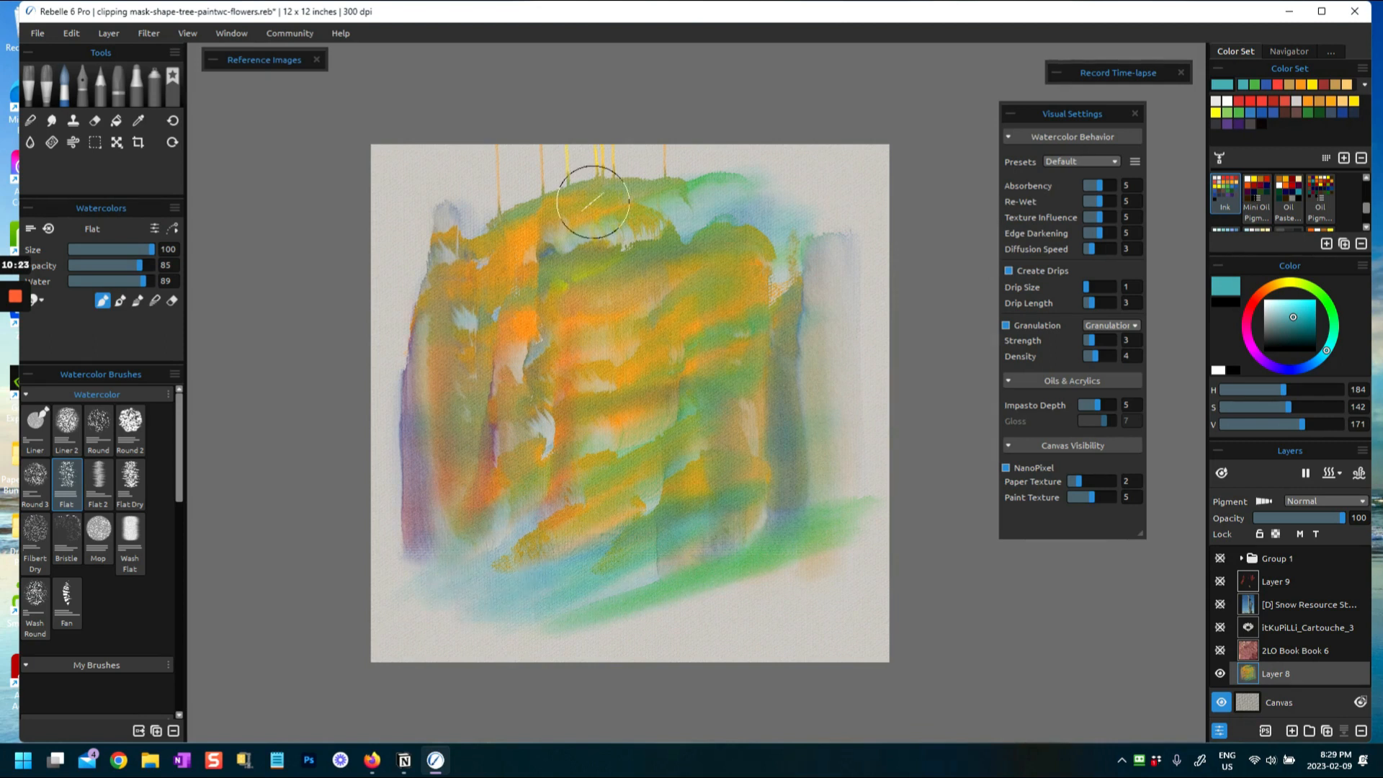
{"action": "left_click_drag", "start_coordinate": [550, 193], "coordinate": [378, 317]}
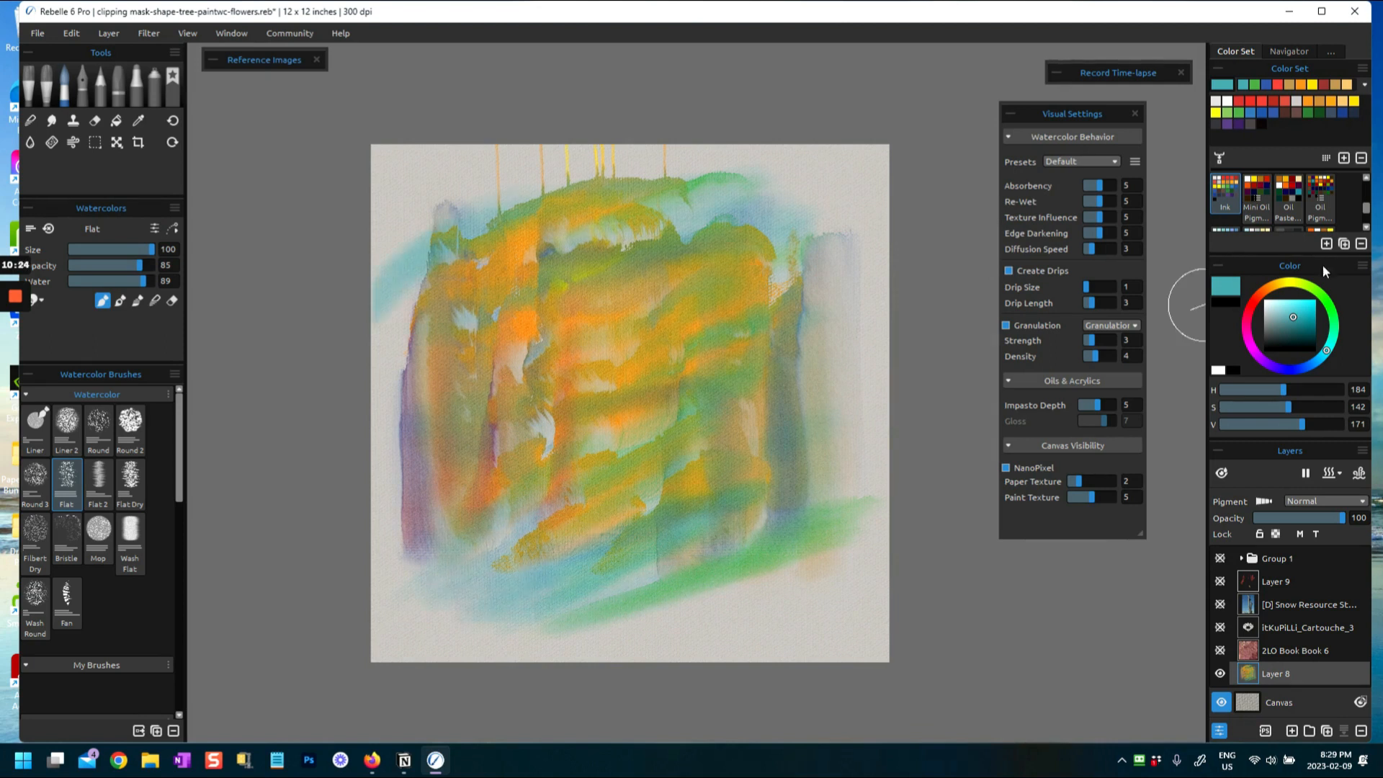
Choose a dark brown with H 10, S 105, V 85 and stroke it across the center, upper-left edge and both lower corners
{"action": "left_click", "coordinate": [1288, 113]}
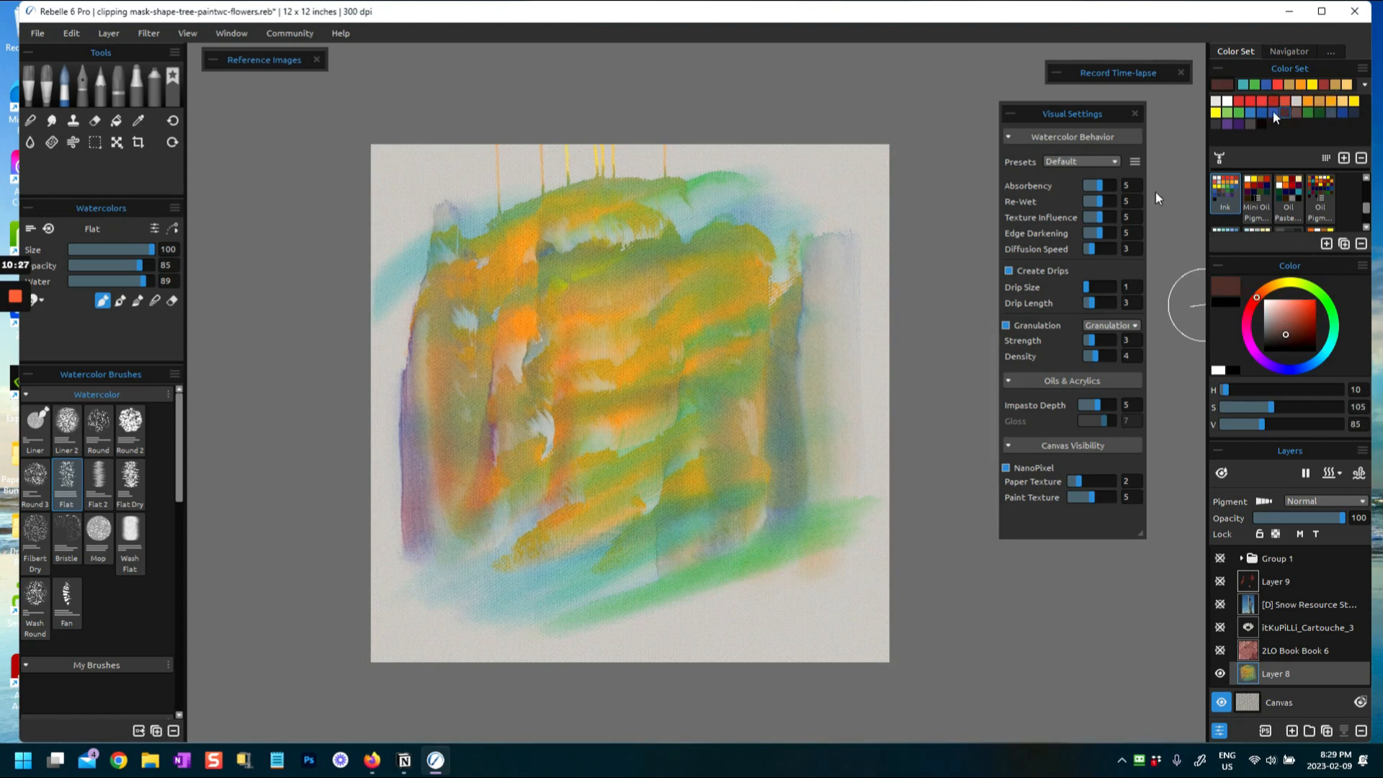
{"action": "left_click_drag", "start_coordinate": [519, 409], "coordinate": [683, 279]}
{"action": "mouse_move", "coordinate": [503, 214]}
{"action": "left_mouse_down"}
{"action": "mouse_move", "coordinate": [442, 214]}
{"action": "mouse_move", "coordinate": [623, 157]}
{"action": "left_mouse_up"}
{"action": "left_click_drag", "start_coordinate": [857, 462], "coordinate": [658, 590]}
{"action": "left_click_drag", "start_coordinate": [494, 605], "coordinate": [631, 567]}
Paint vertical brown strokes down both sides of the painted area and diagonal ones along its lower edge
{"action": "left_click_drag", "start_coordinate": [439, 259], "coordinate": [452, 519]}
{"action": "left_click_drag", "start_coordinate": [402, 312], "coordinate": [383, 598]}
{"action": "left_click_drag", "start_coordinate": [835, 241], "coordinate": [820, 541]}
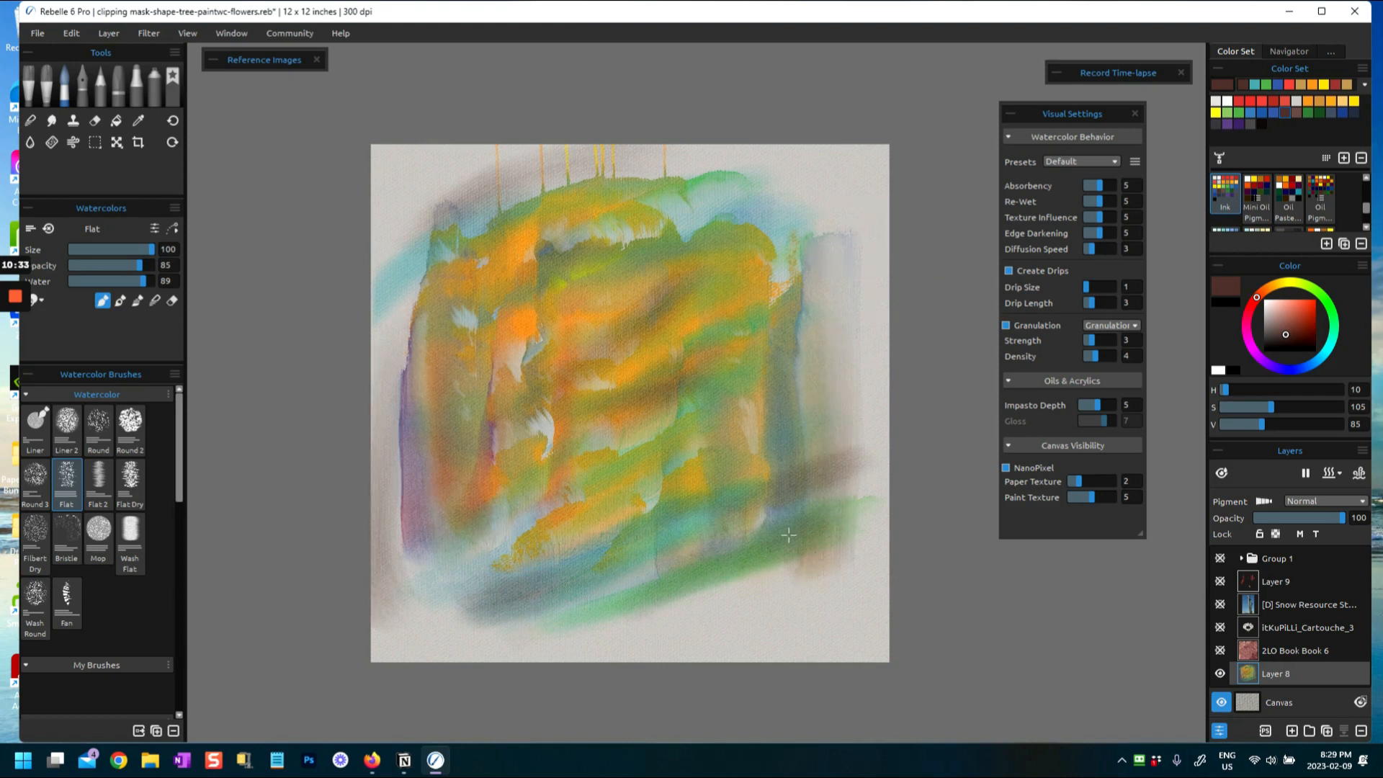
{"action": "left_click_drag", "start_coordinate": [580, 599], "coordinate": [779, 549]}
{"action": "left_click_drag", "start_coordinate": [612, 619], "coordinate": [760, 585]}
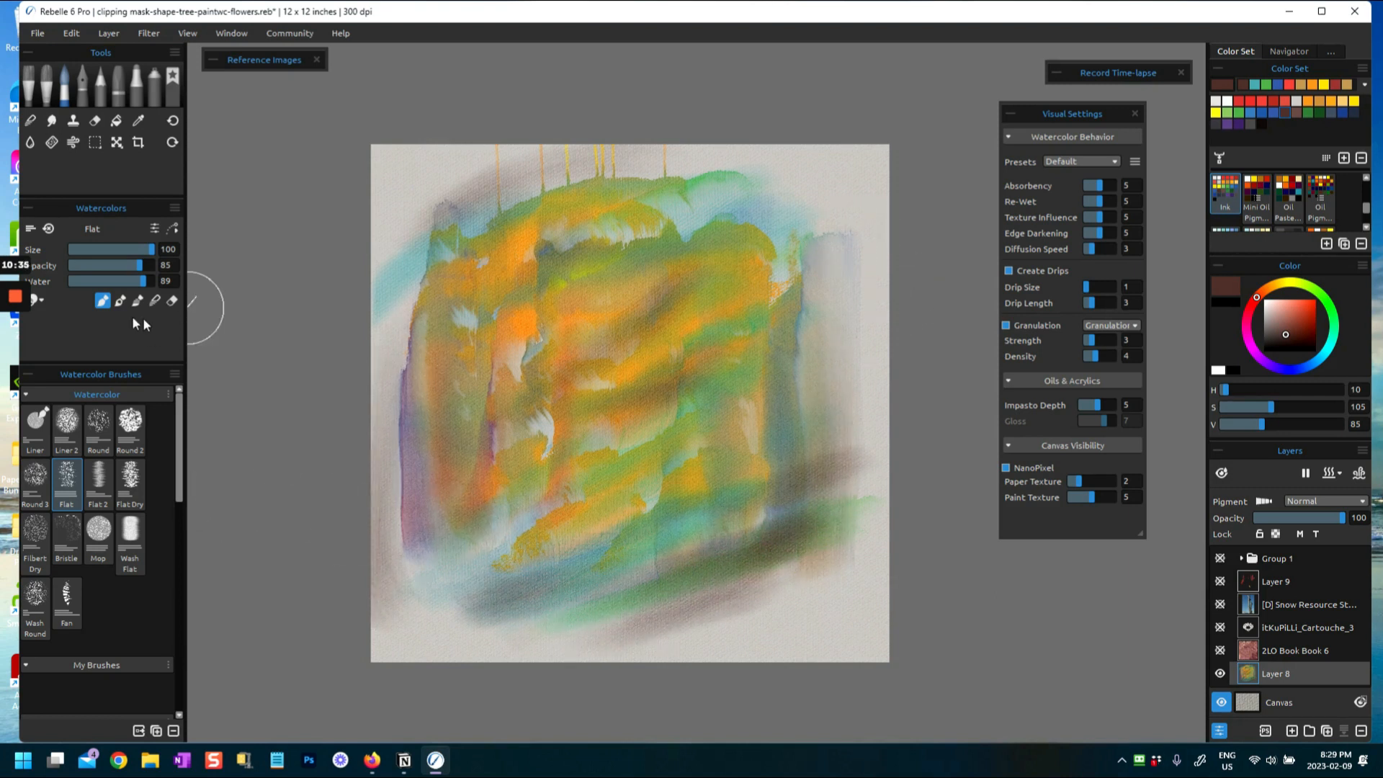
Smooth the wet colors on the painted area using the Blend brush mode, starting at its left edge, and return to Paint mode
{"action": "left_click", "coordinate": [120, 301]}
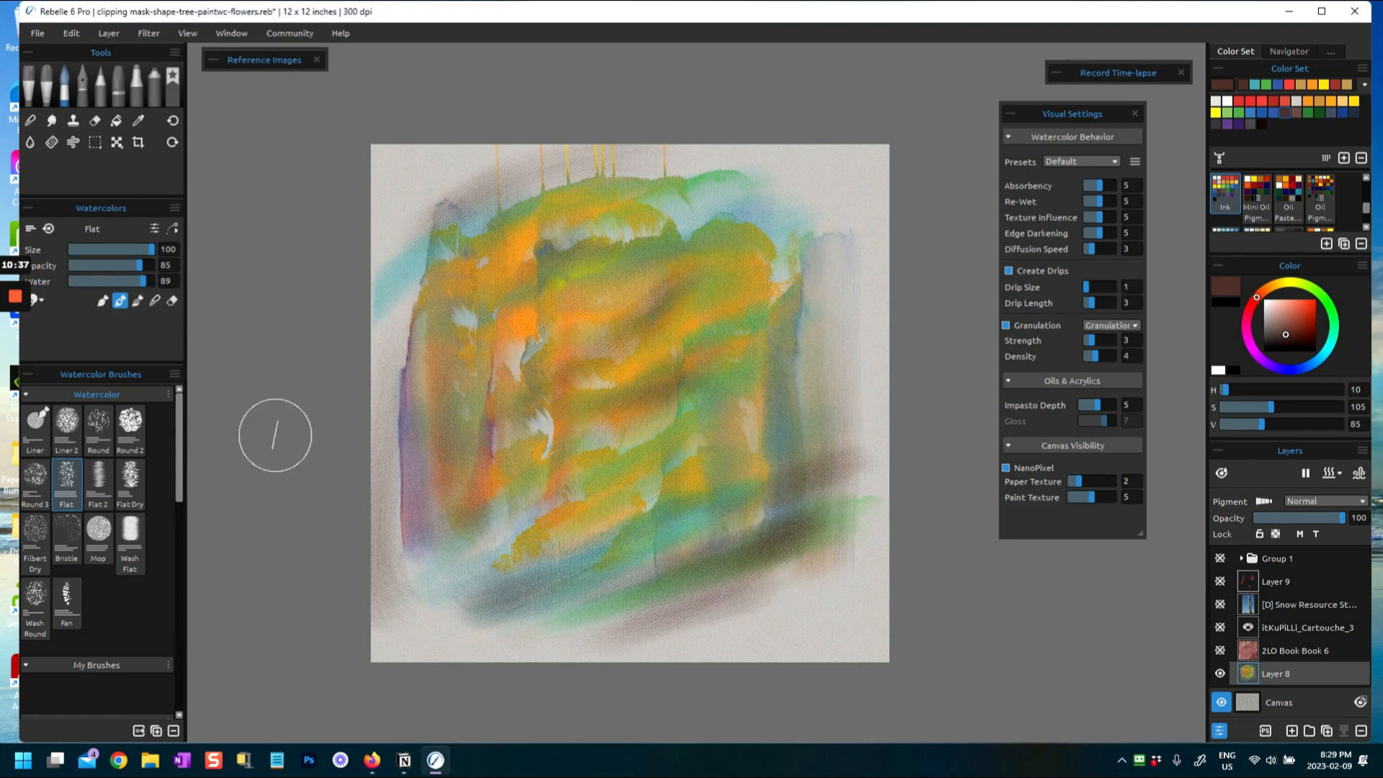
{"action": "left_click", "coordinate": [155, 302]}
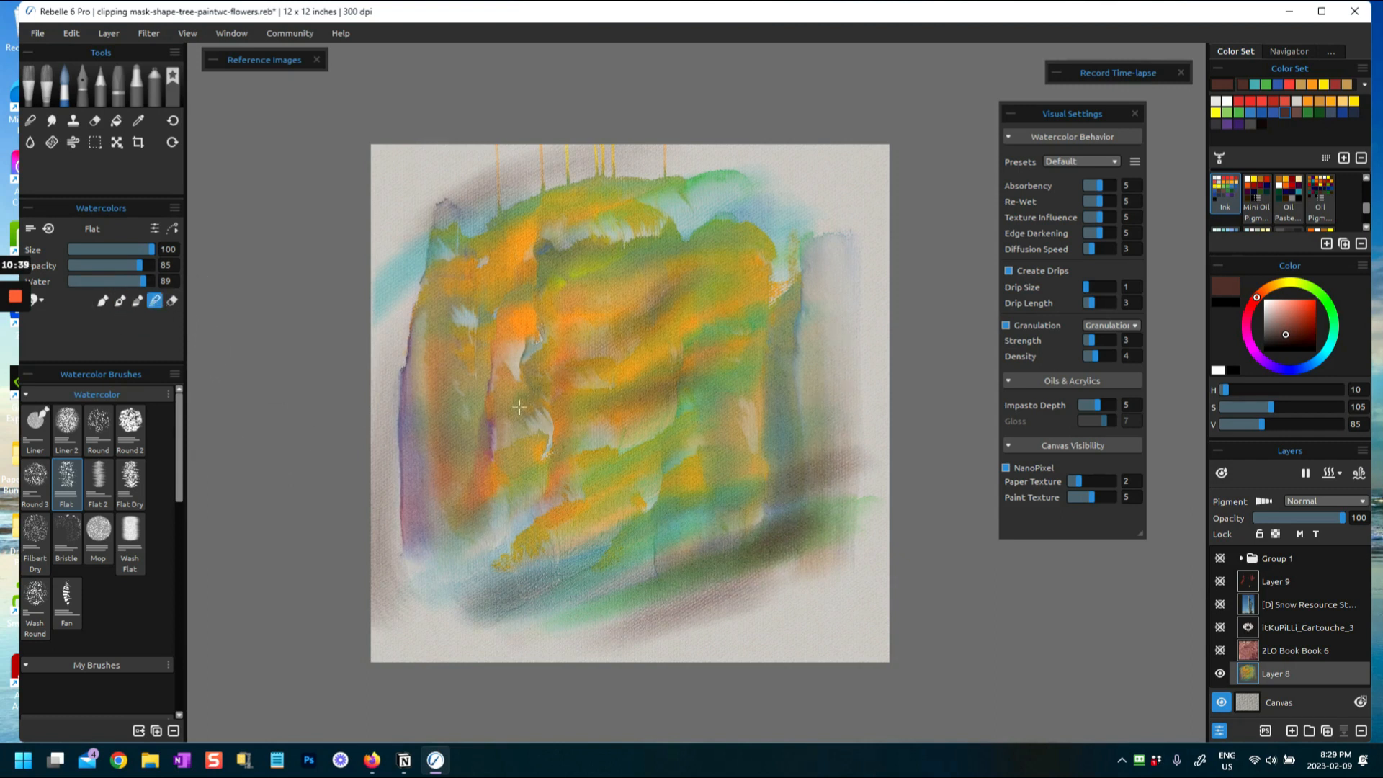
{"action": "mouse_move", "coordinate": [389, 278]}
{"action": "left_mouse_down"}
{"action": "mouse_move", "coordinate": [404, 209]}
{"action": "mouse_move", "coordinate": [389, 418]}
{"action": "left_mouse_up"}
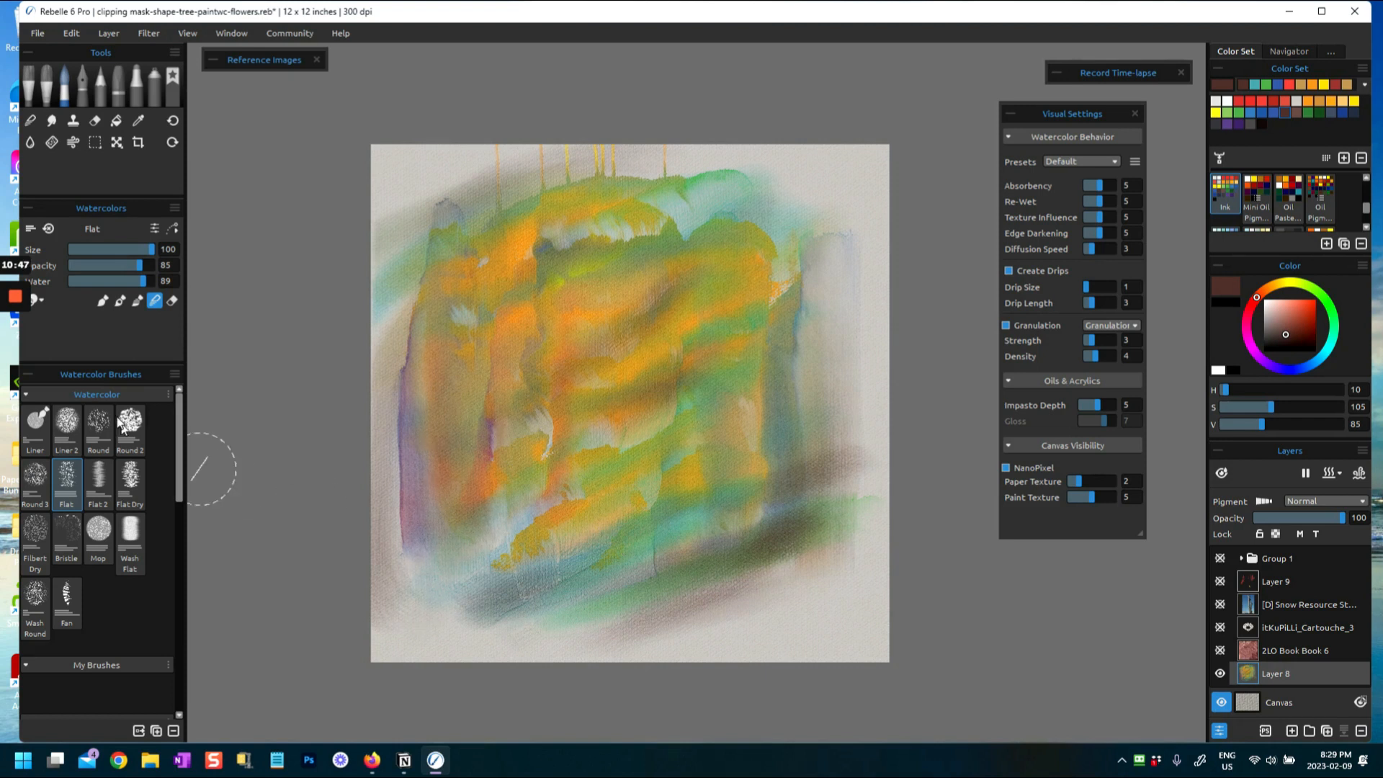
{"action": "left_click", "coordinate": [103, 301]}
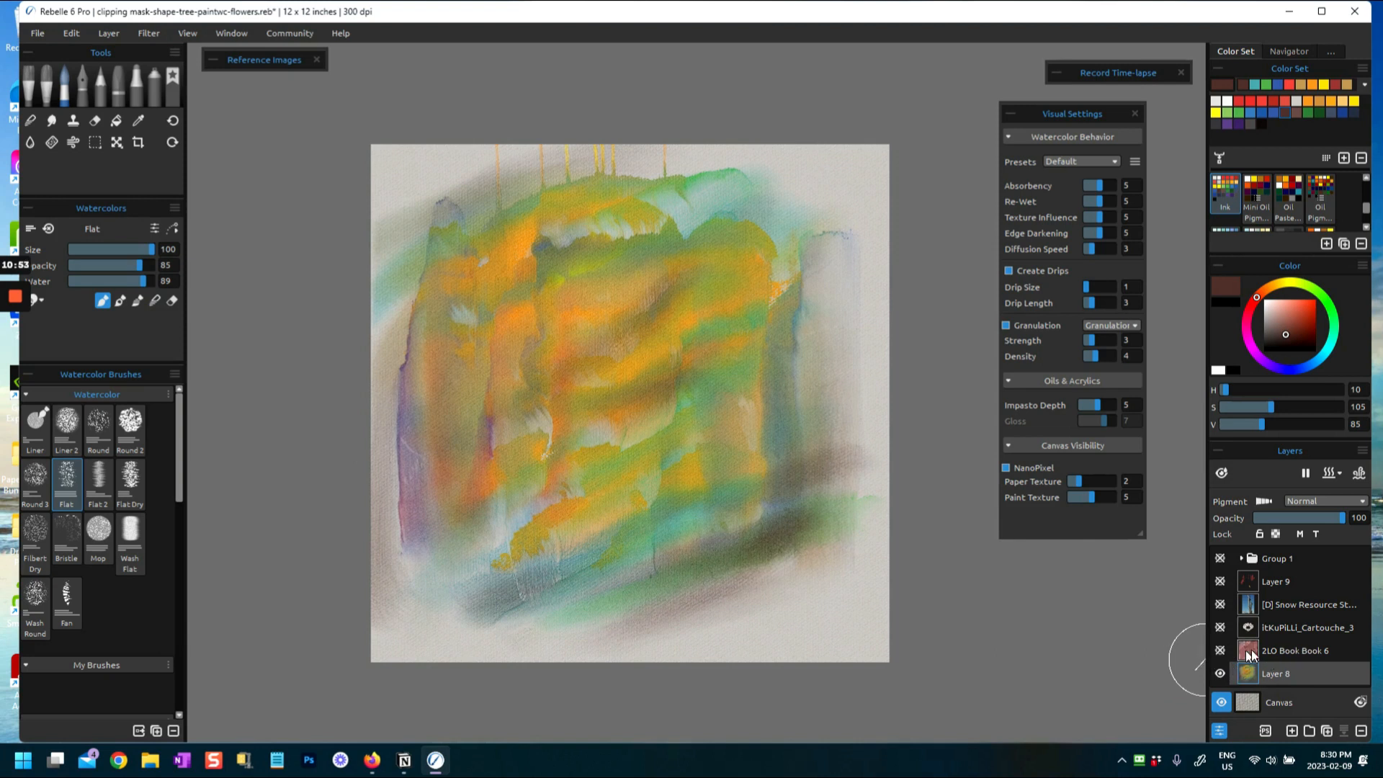
Place the itKuPiLLi_Cartouche_3 layer directly below Layer 8 as its clipping shape and toggle the cartouche's visibility
{"action": "left_click_drag", "start_coordinate": [1281, 629], "coordinate": [1277, 652]}
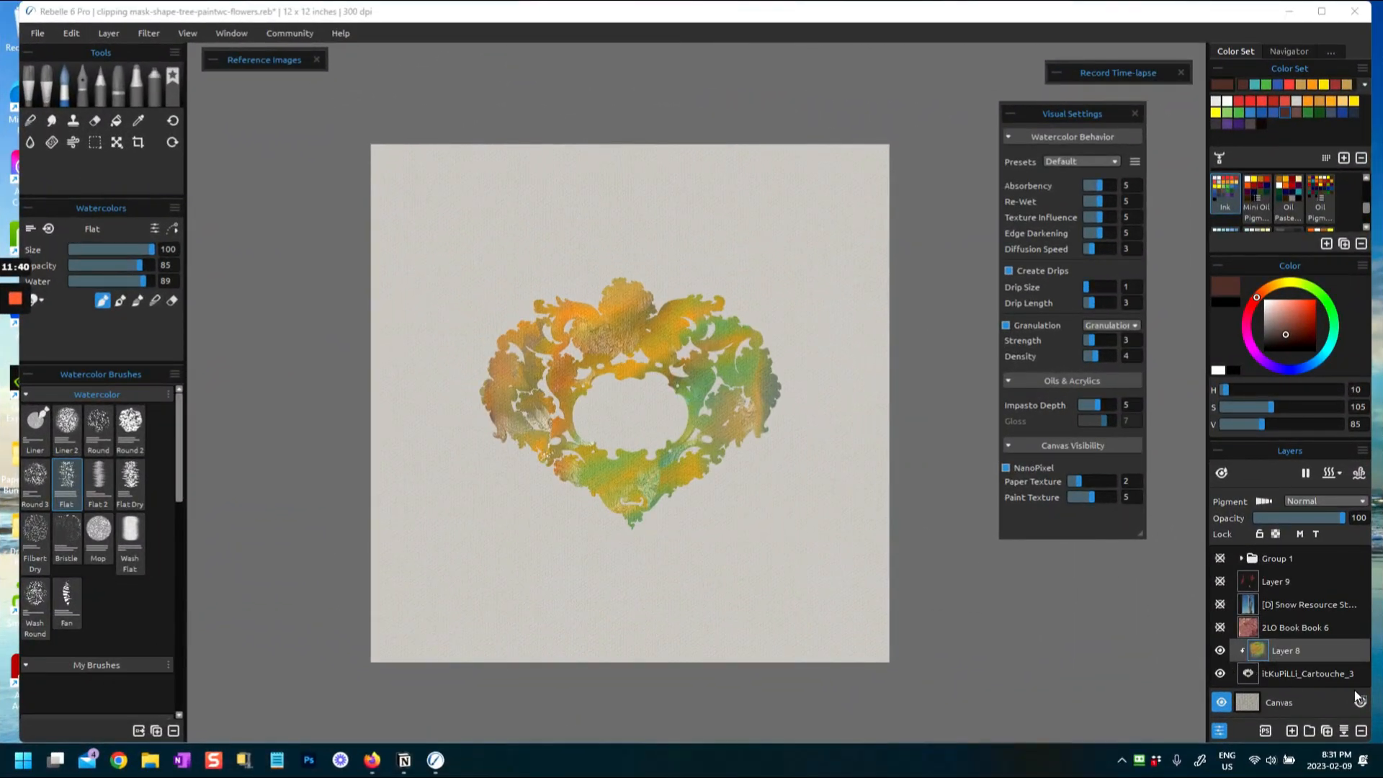
{"action": "left_click", "coordinate": [1220, 674]}
{"action": "left_click", "coordinate": [1221, 674]}
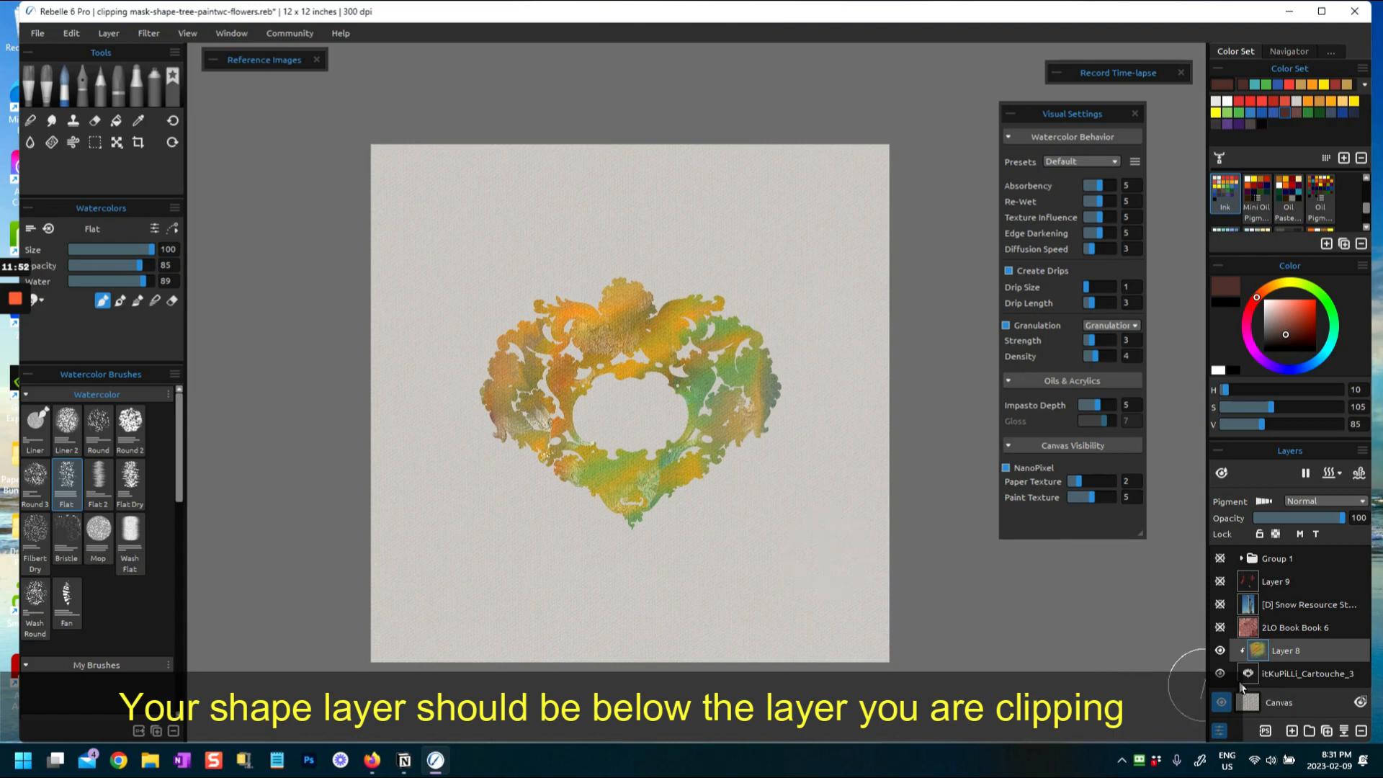
Release Layer 8's clipping mask to show the full painting and reapply it to the cartouche
{"action": "right_click", "coordinate": [1275, 654]}
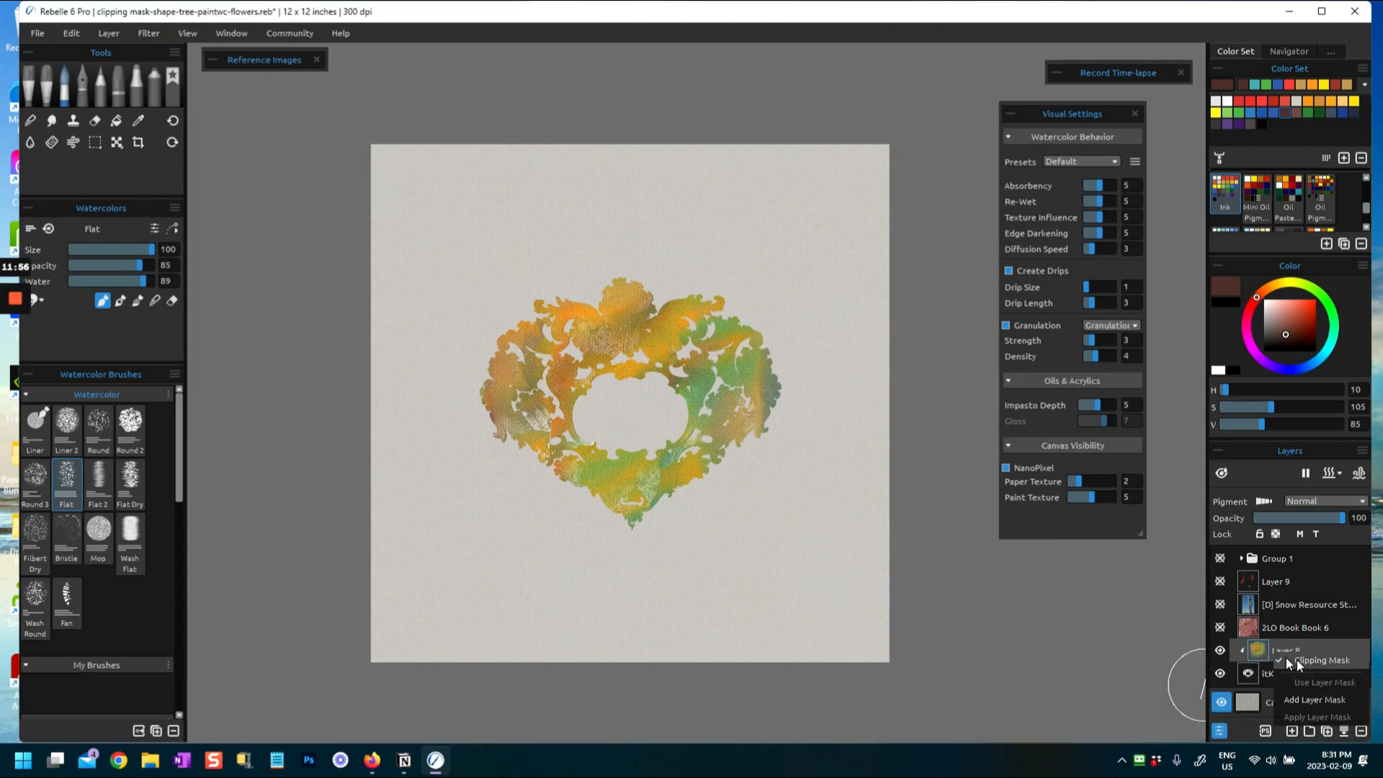
{"action": "left_click", "coordinate": [1297, 660]}
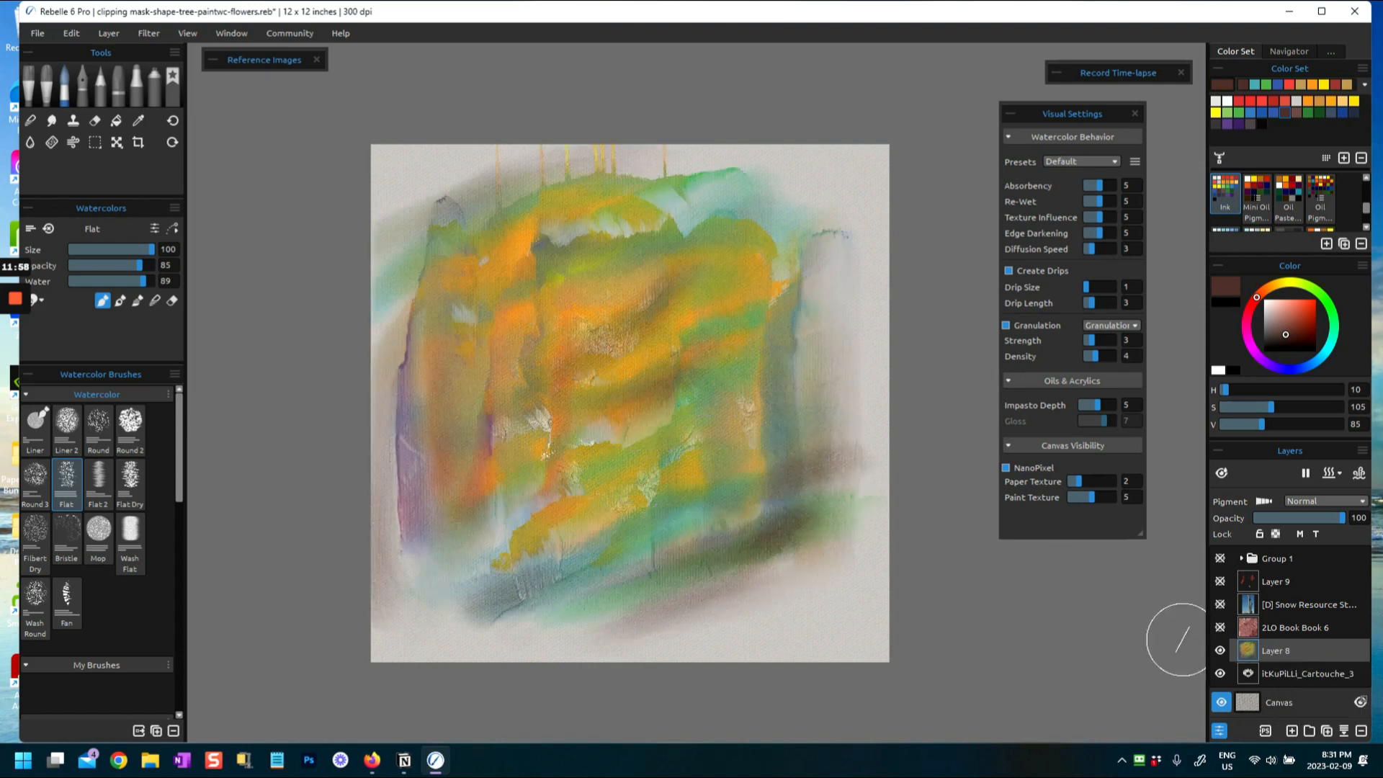
{"action": "right_click", "coordinate": [1277, 653]}
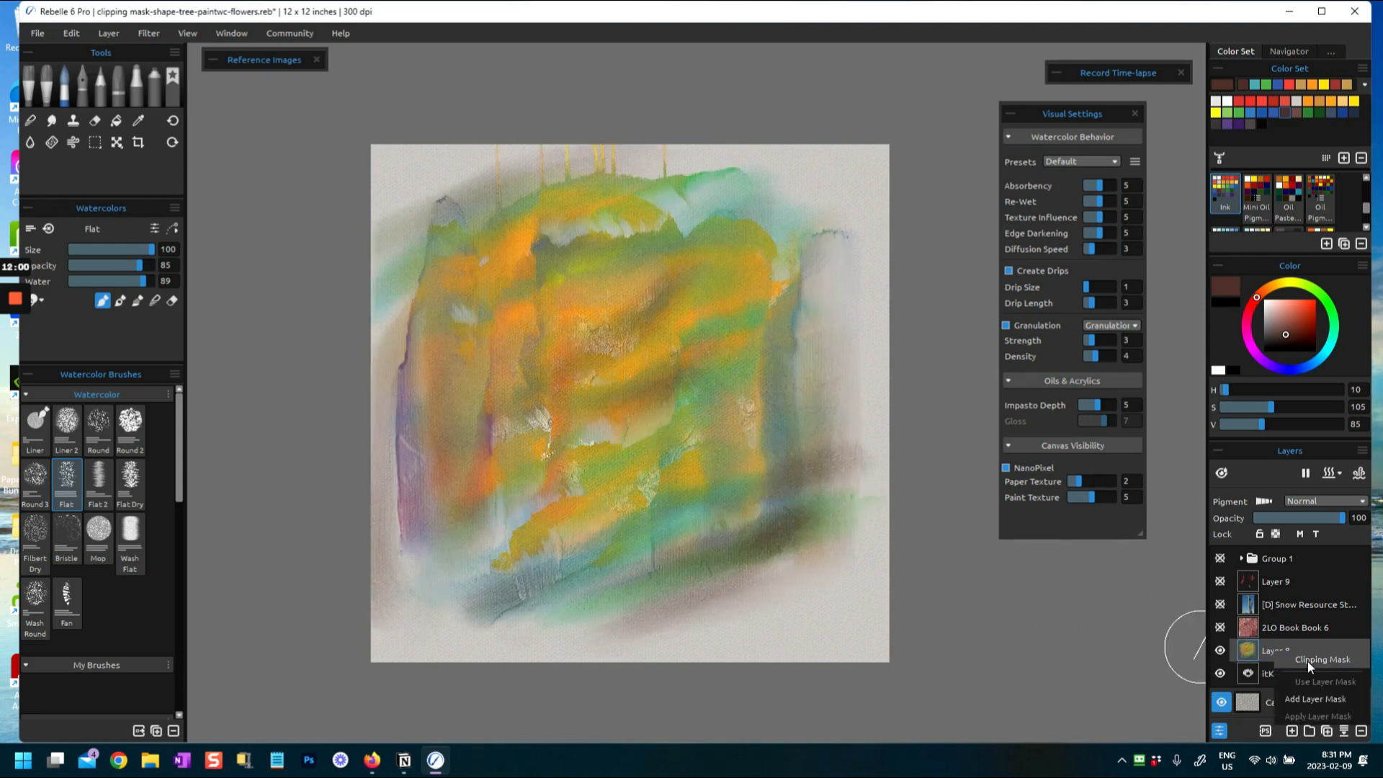
{"action": "left_click", "coordinate": [1318, 661]}
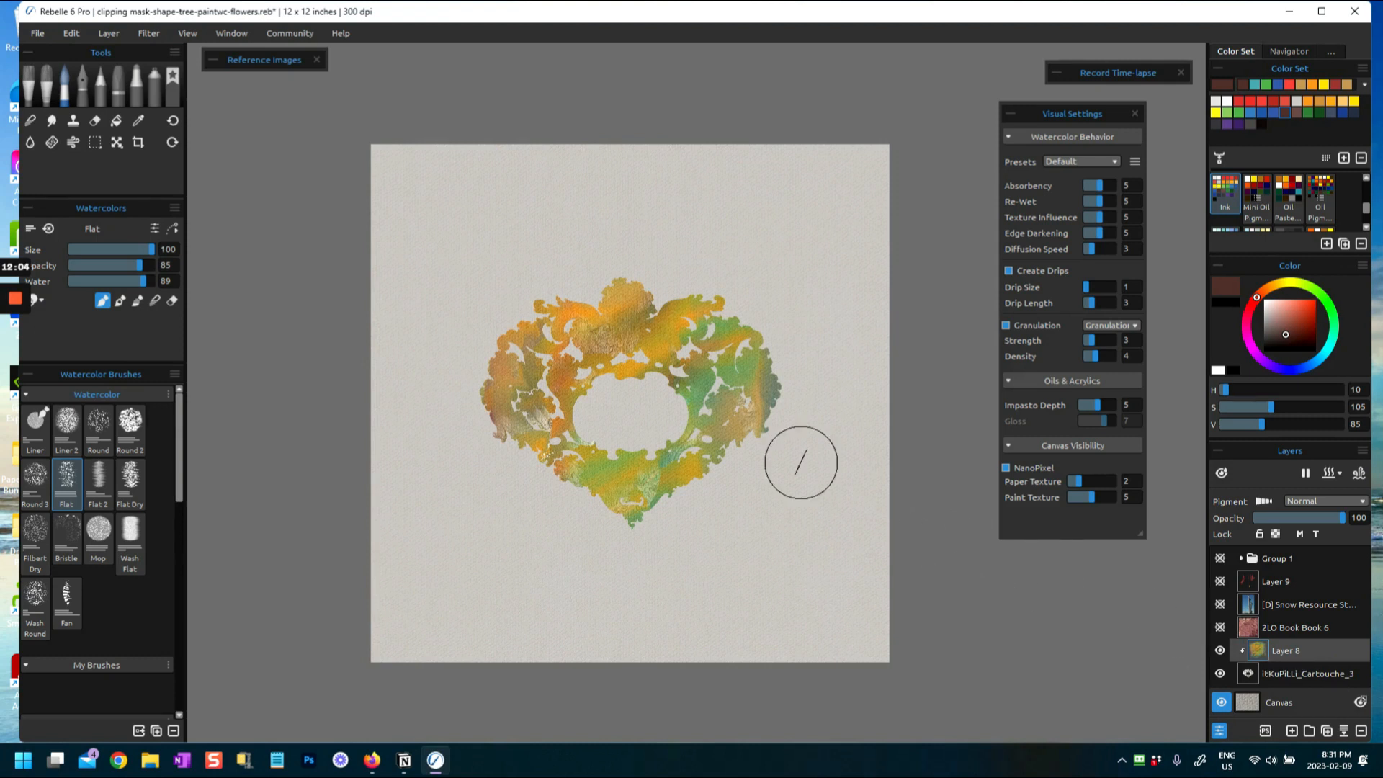
Transform Layer 8 to a height of 12.037 in, shift it to X 0.083 in and apply
{"action": "key", "text": "ctrl+t"}
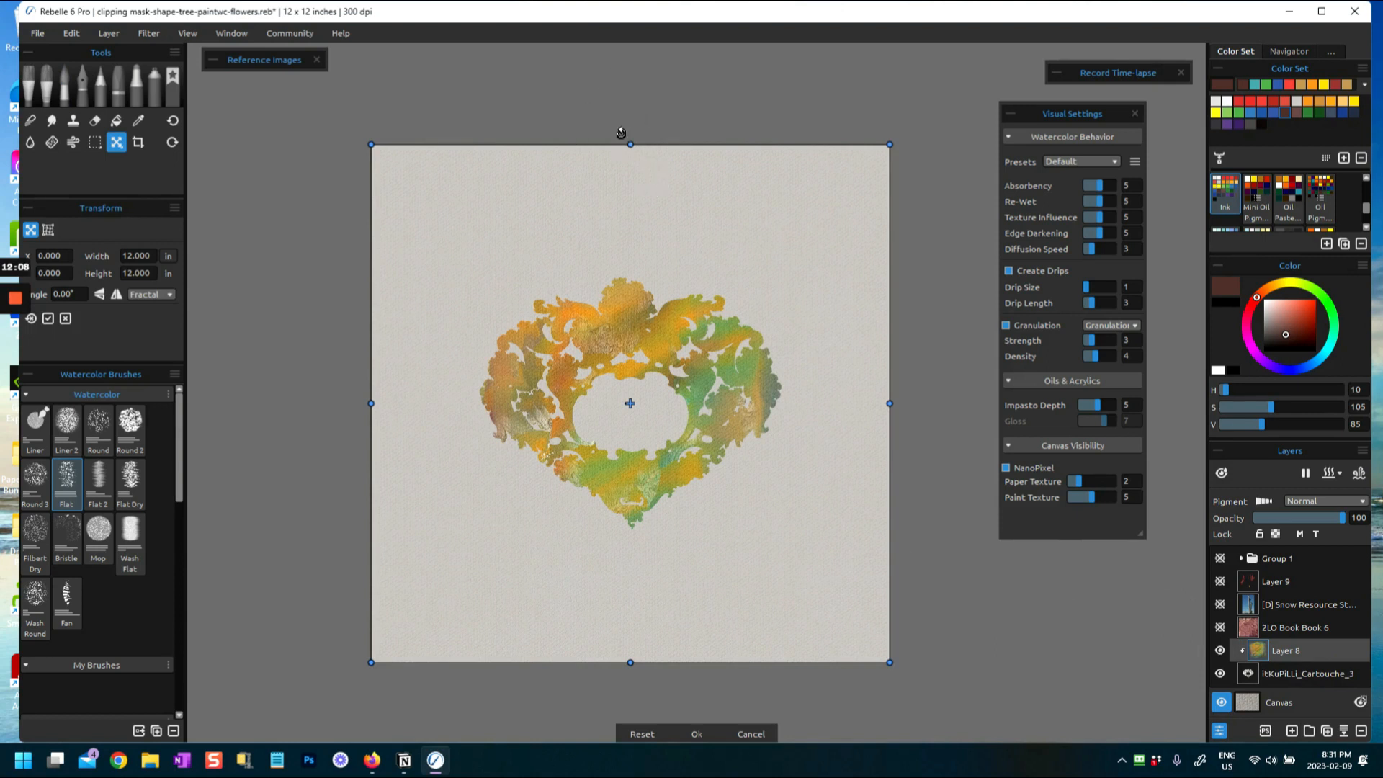
{"action": "mouse_move", "coordinate": [632, 144]}
{"action": "left_mouse_down"}
{"action": "mouse_move", "coordinate": [646, 105]}
{"action": "mouse_move", "coordinate": [643, 142]}
{"action": "left_mouse_up"}
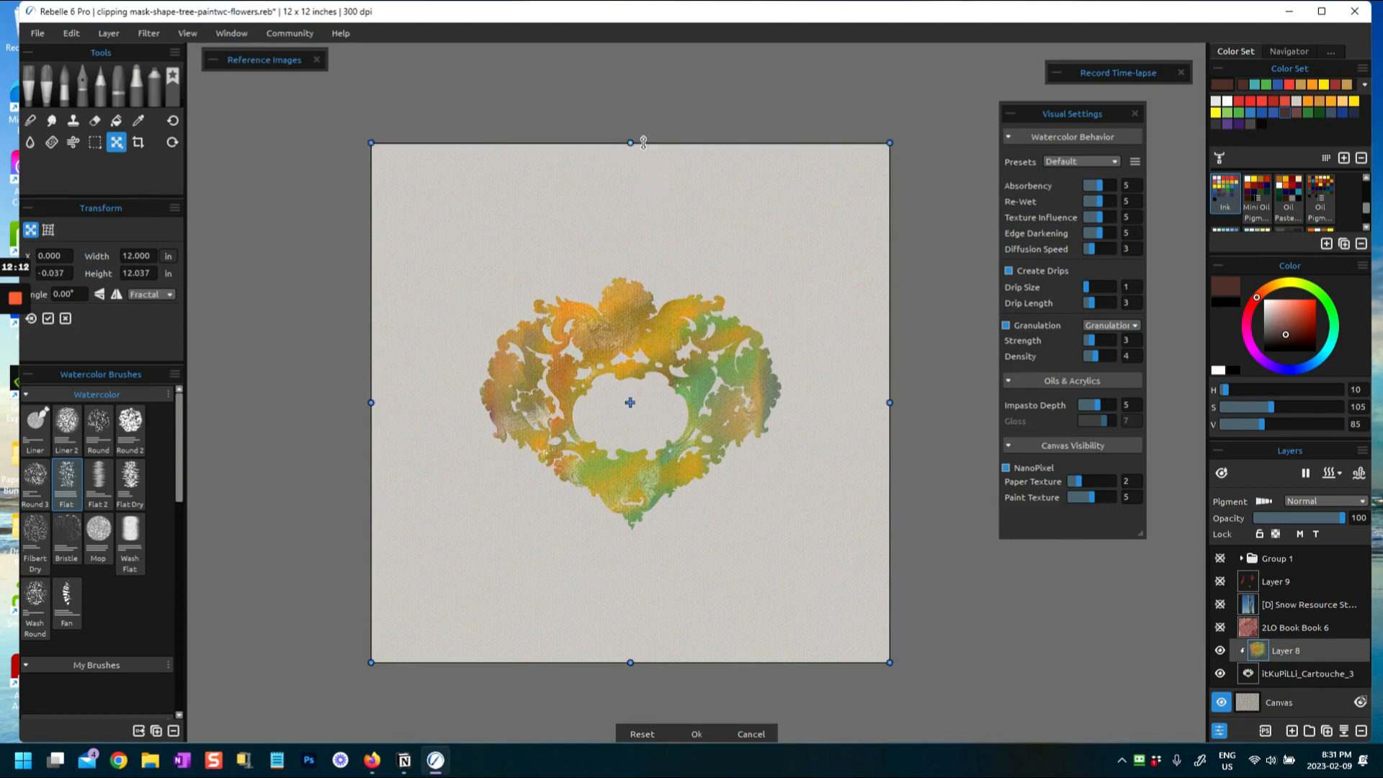
{"action": "mouse_move", "coordinate": [605, 302]}
{"action": "left_mouse_down"}
{"action": "mouse_move", "coordinate": [583, 296]}
{"action": "mouse_move", "coordinate": [633, 296]}
{"action": "mouse_move", "coordinate": [611, 282]}
{"action": "mouse_move", "coordinate": [612, 300]}
{"action": "left_mouse_up"}
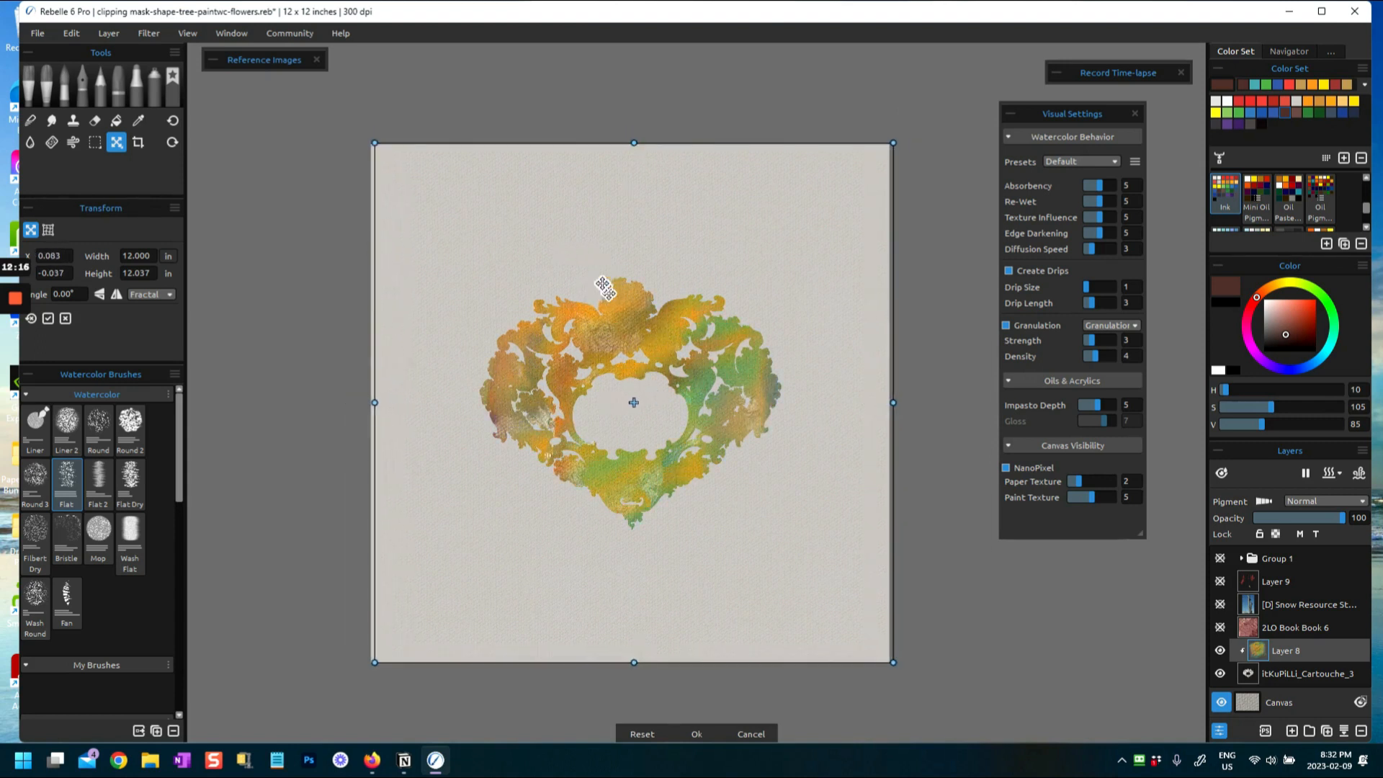
{"action": "left_click", "coordinate": [697, 734]}
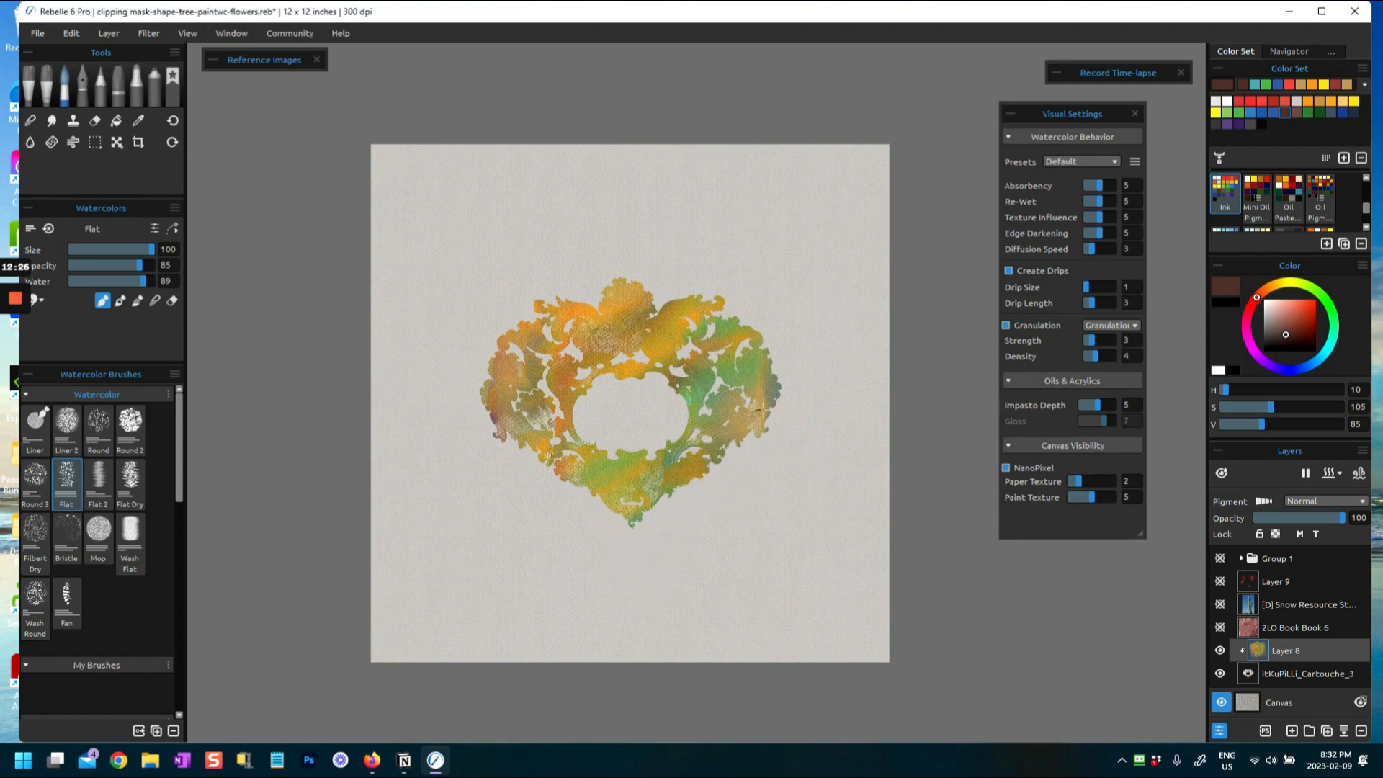
Choose a bright orange-red with H 10, S 226, V 251 and paint over the clipped cartouche
{"action": "left_click_drag", "start_coordinate": [1306, 324], "coordinate": [1310, 300]}
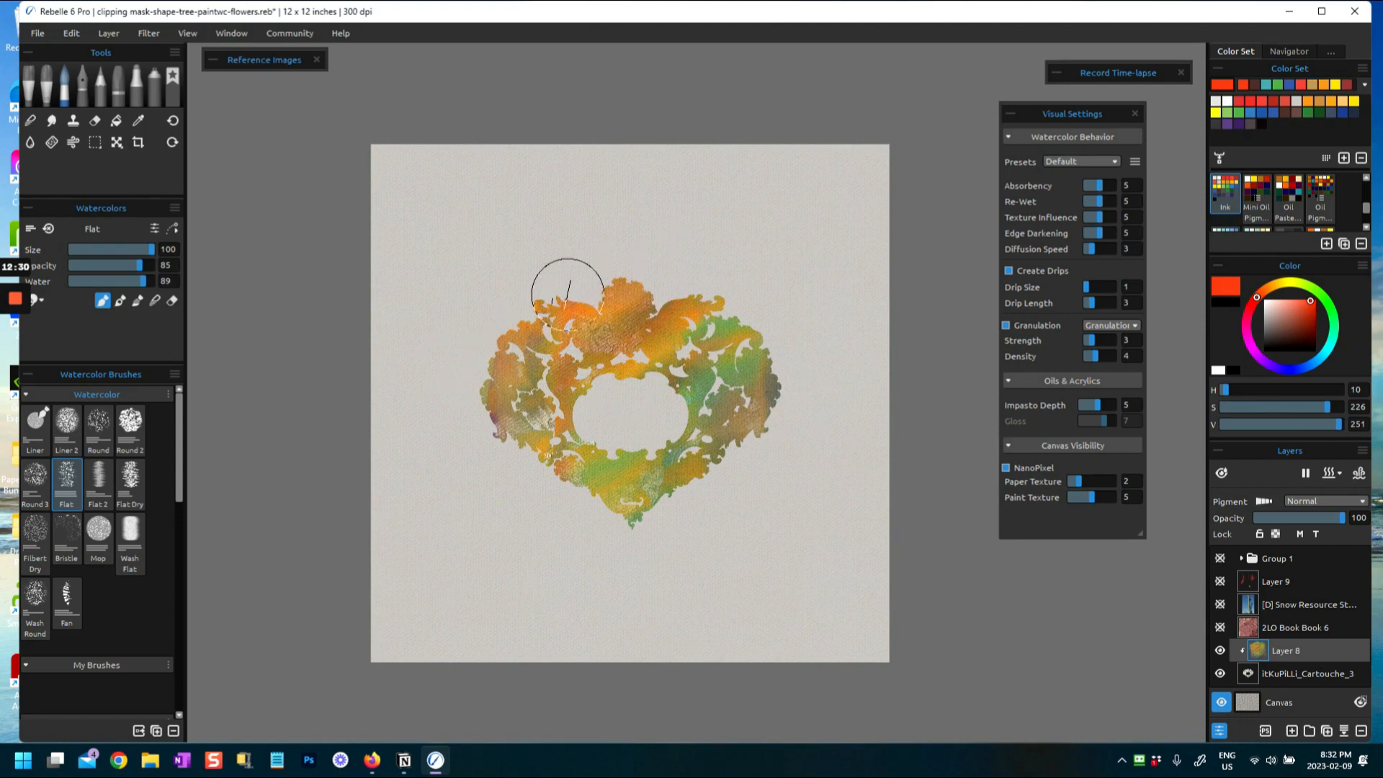
{"action": "left_click_drag", "start_coordinate": [695, 411], "coordinate": [684, 375]}
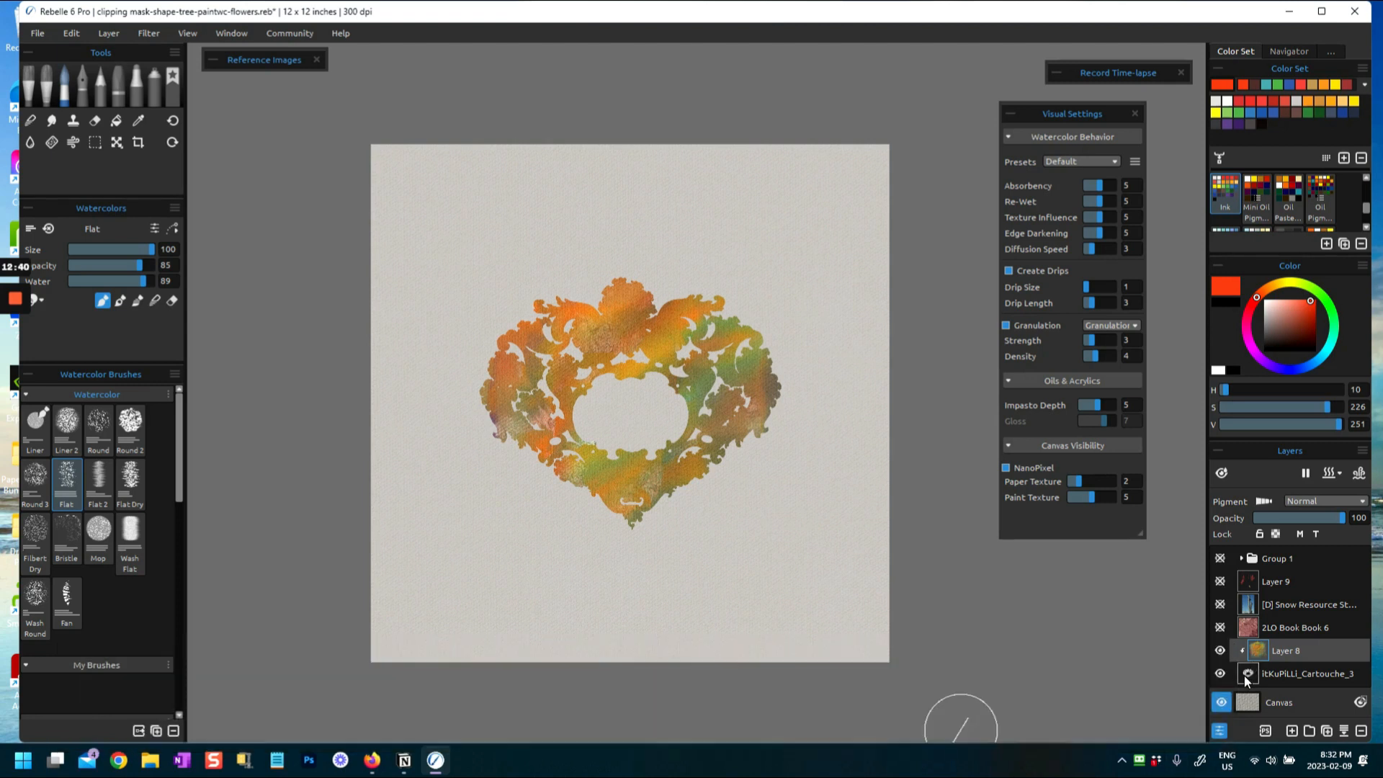
Enlarge the itKuPiLLi_Cartouche_3 layer to 9.410 x 9.067 in, reposition it at X 1.167, Y 1.097 and apply the transform
{"action": "left_click", "coordinate": [1243, 676]}
{"action": "key", "text": "ctrl+t"}
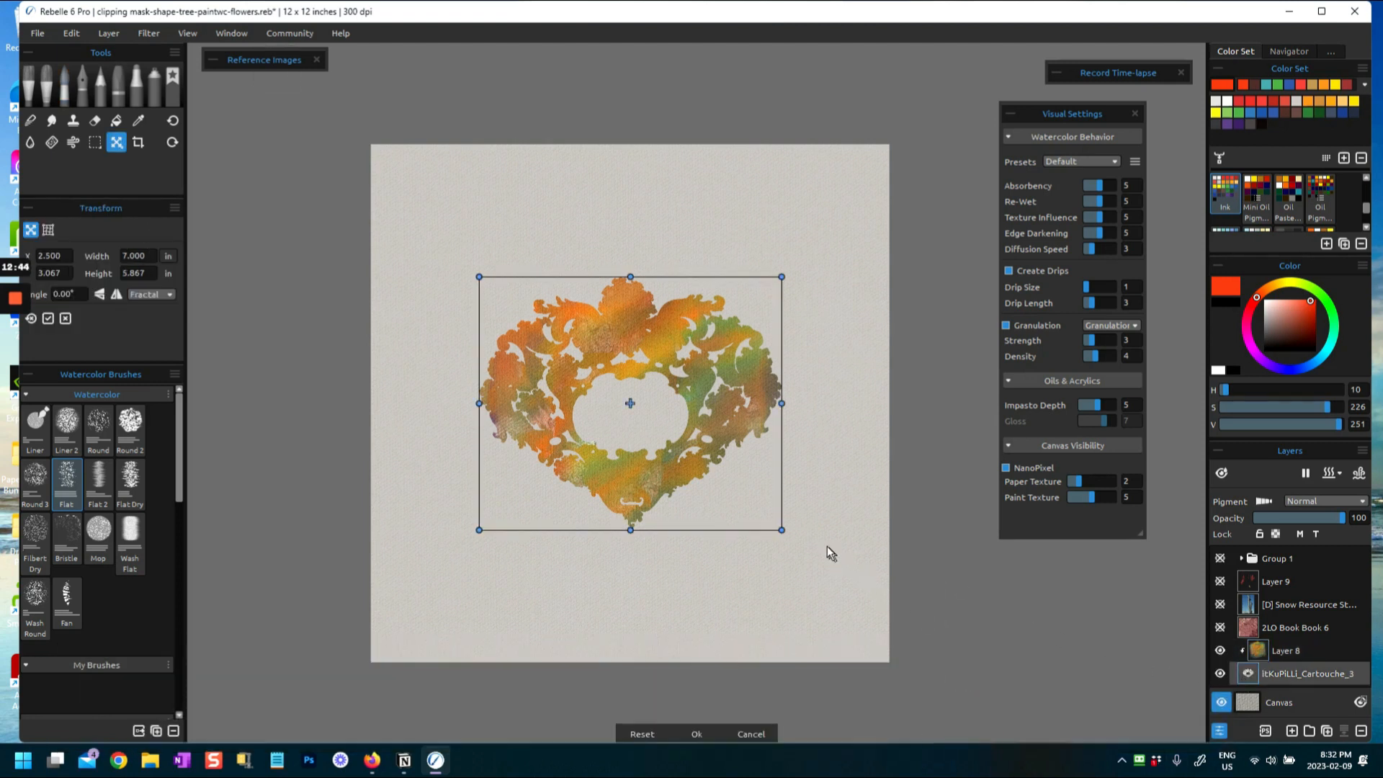
{"action": "left_click_drag", "start_coordinate": [785, 532], "coordinate": [788, 583]}
{"action": "left_click_drag", "start_coordinate": [733, 470], "coordinate": [694, 443]}
{"action": "left_click_drag", "start_coordinate": [816, 564], "coordinate": [848, 620]}
{"action": "left_click_drag", "start_coordinate": [725, 360], "coordinate": [706, 324]}
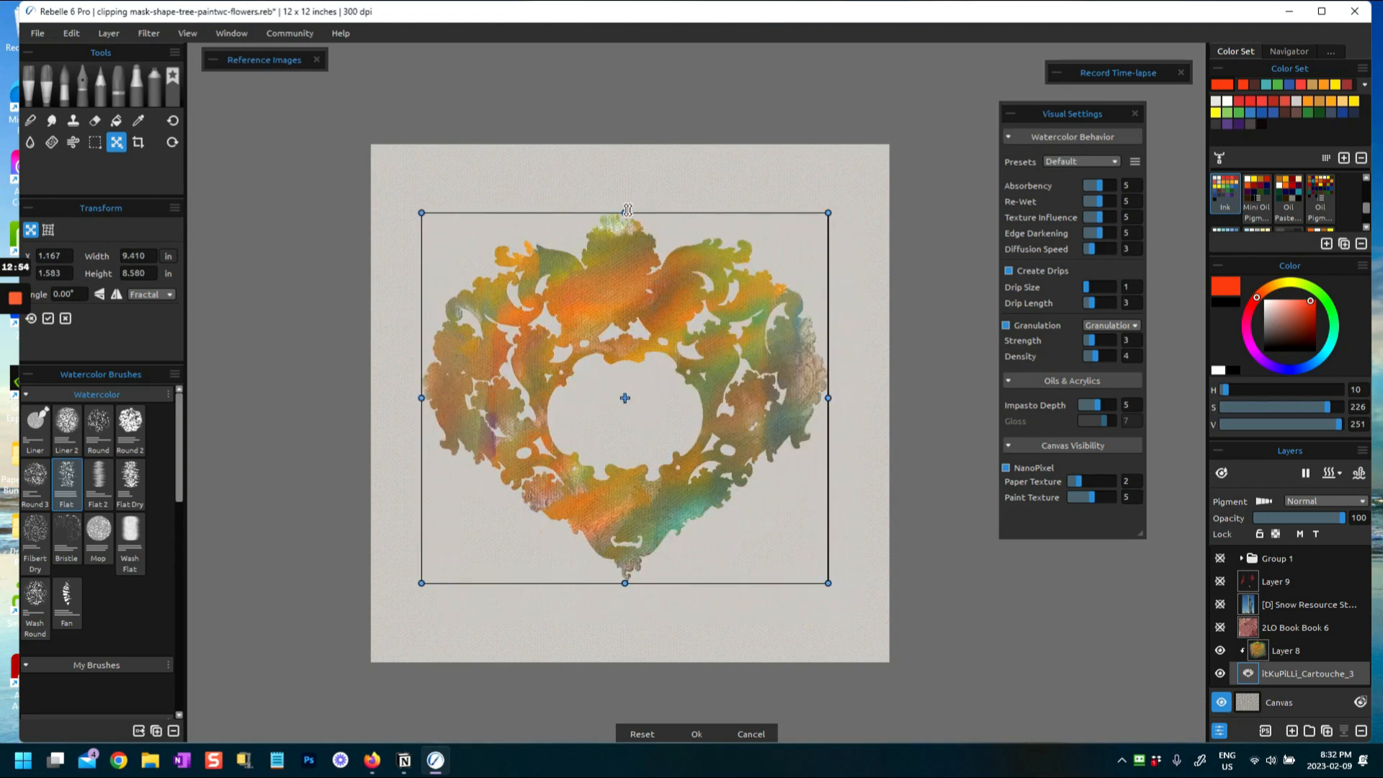
{"action": "mouse_move", "coordinate": [627, 210]}
{"action": "left_mouse_down"}
{"action": "mouse_move", "coordinate": [625, 191]}
{"action": "mouse_move", "coordinate": [649, 191]}
{"action": "left_mouse_up"}
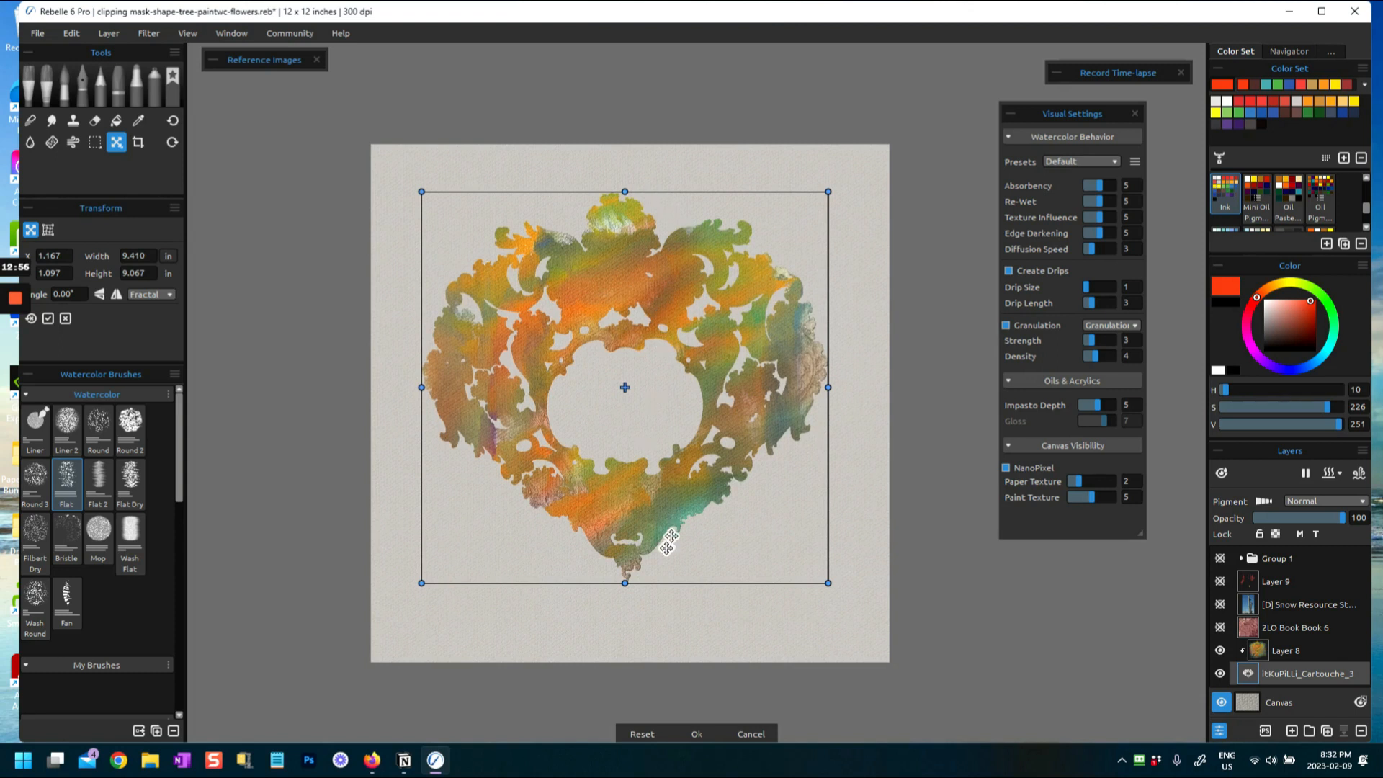
{"action": "left_click", "coordinate": [696, 735]}
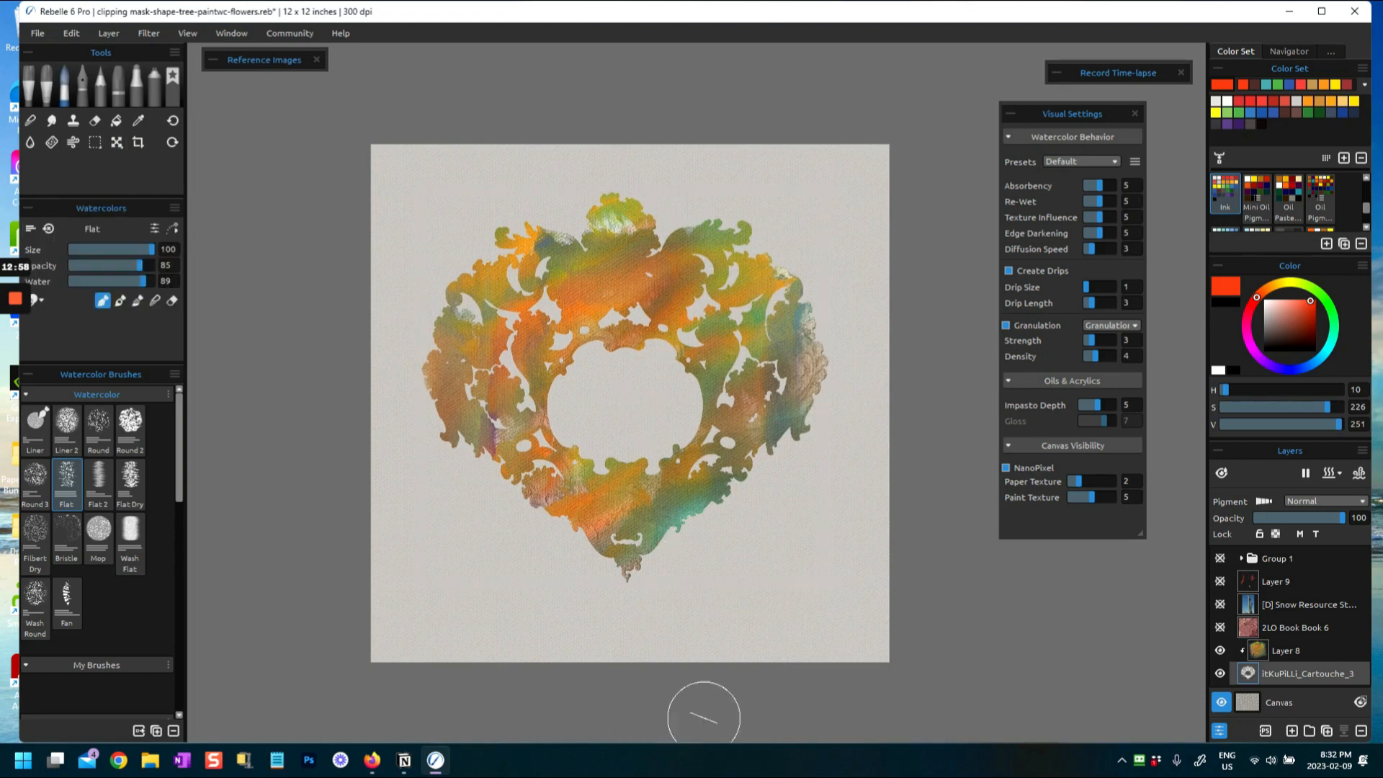
Transform Layer 8 to 7.517 x 7.983 in at X 3.993, Y 2.480 and apply it
{"action": "left_click", "coordinate": [1259, 651]}
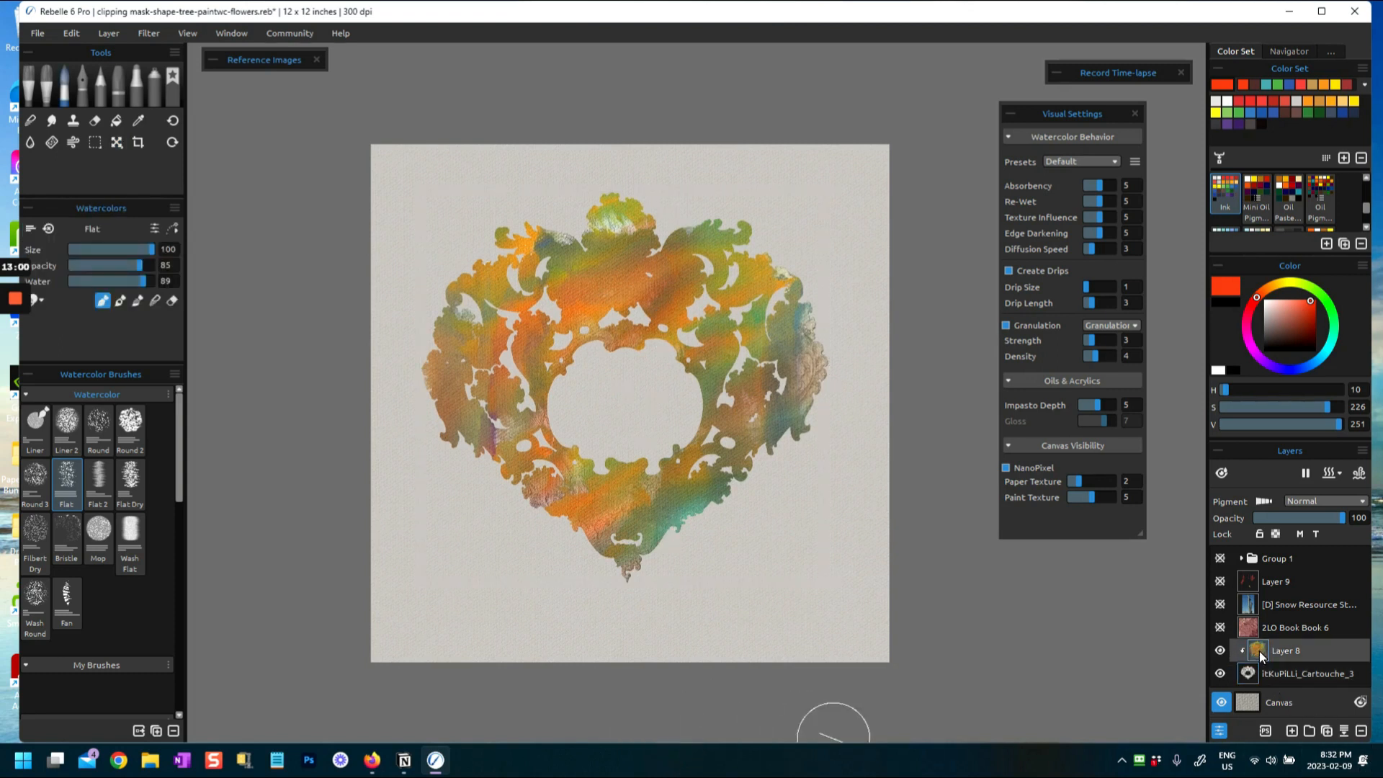
{"action": "key", "text": "ctrl+t"}
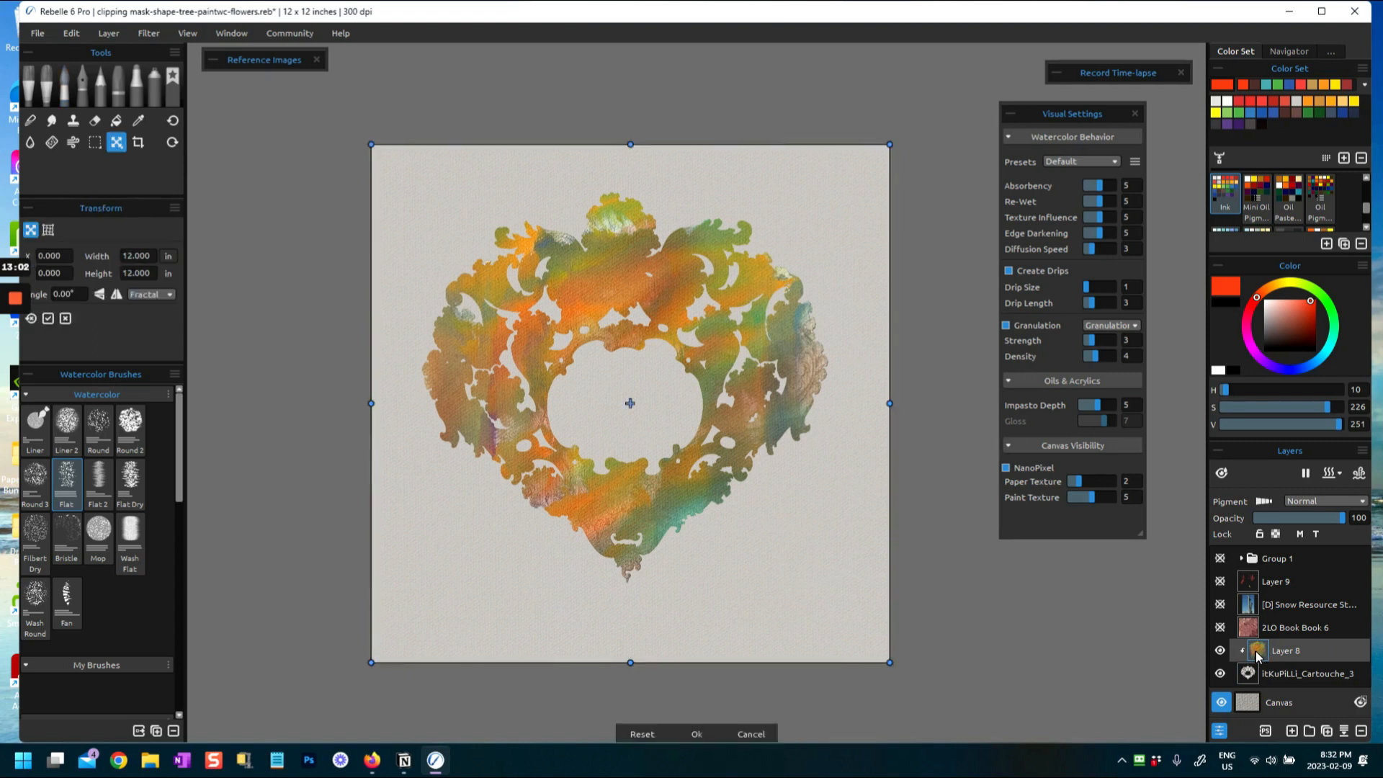
{"action": "left_click_drag", "start_coordinate": [890, 657], "coordinate": [829, 582]}
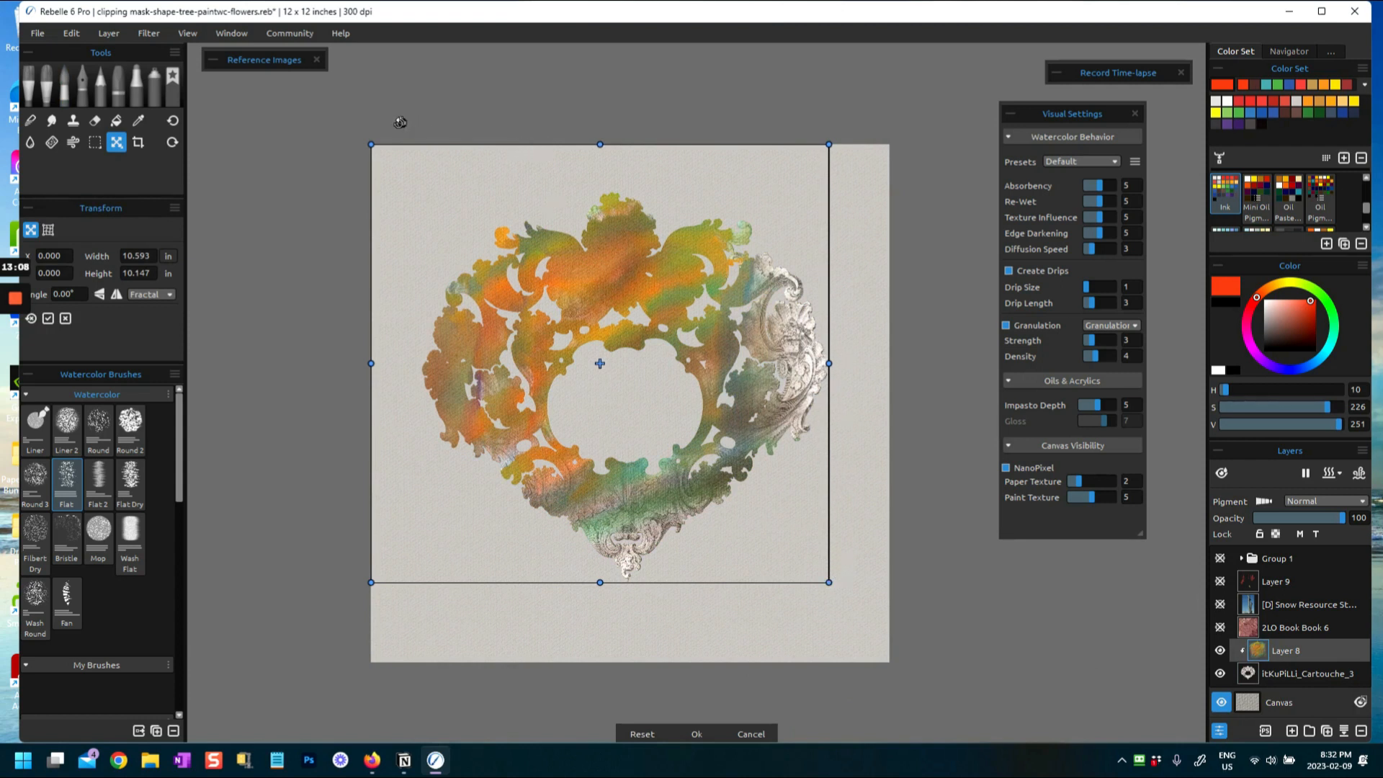
{"action": "left_click_drag", "start_coordinate": [371, 142], "coordinate": [389, 191]}
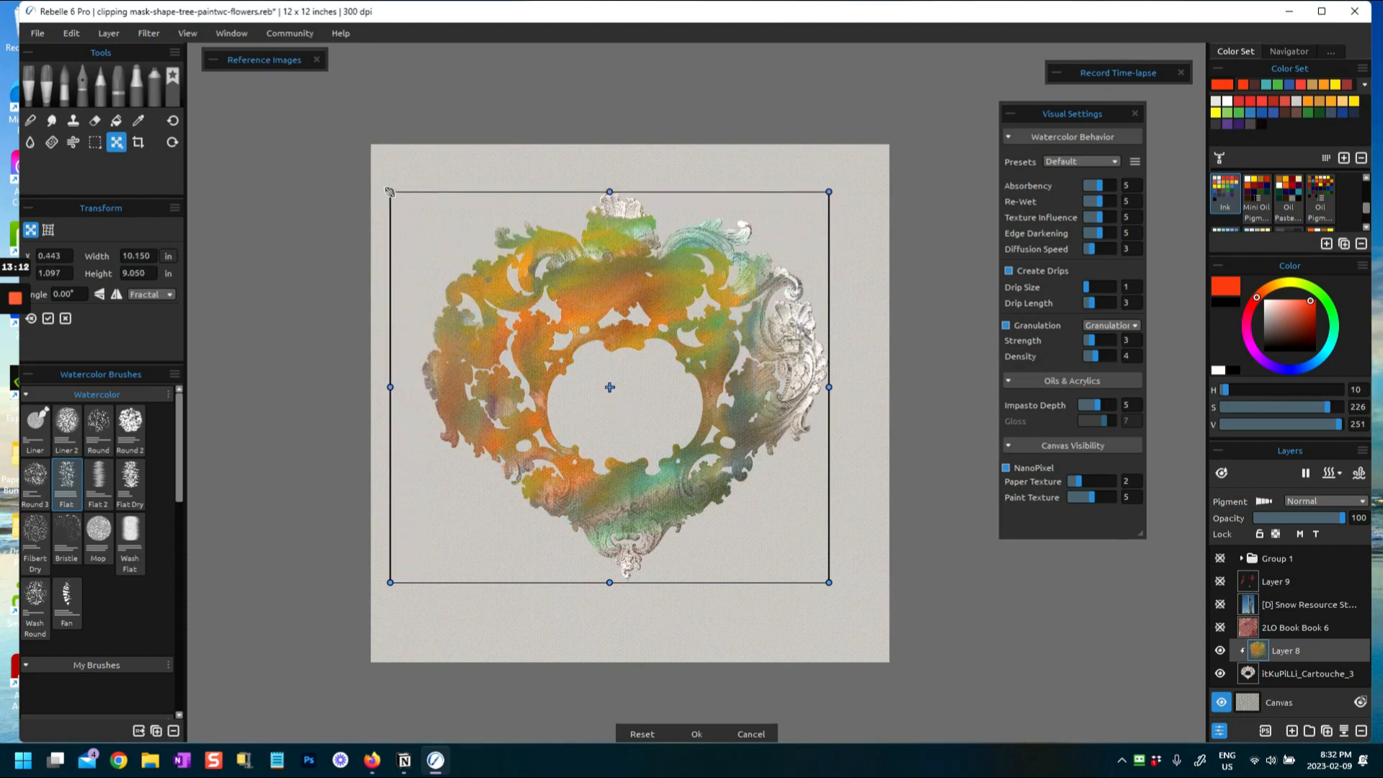
{"action": "left_click_drag", "start_coordinate": [499, 310], "coordinate": [602, 242]}
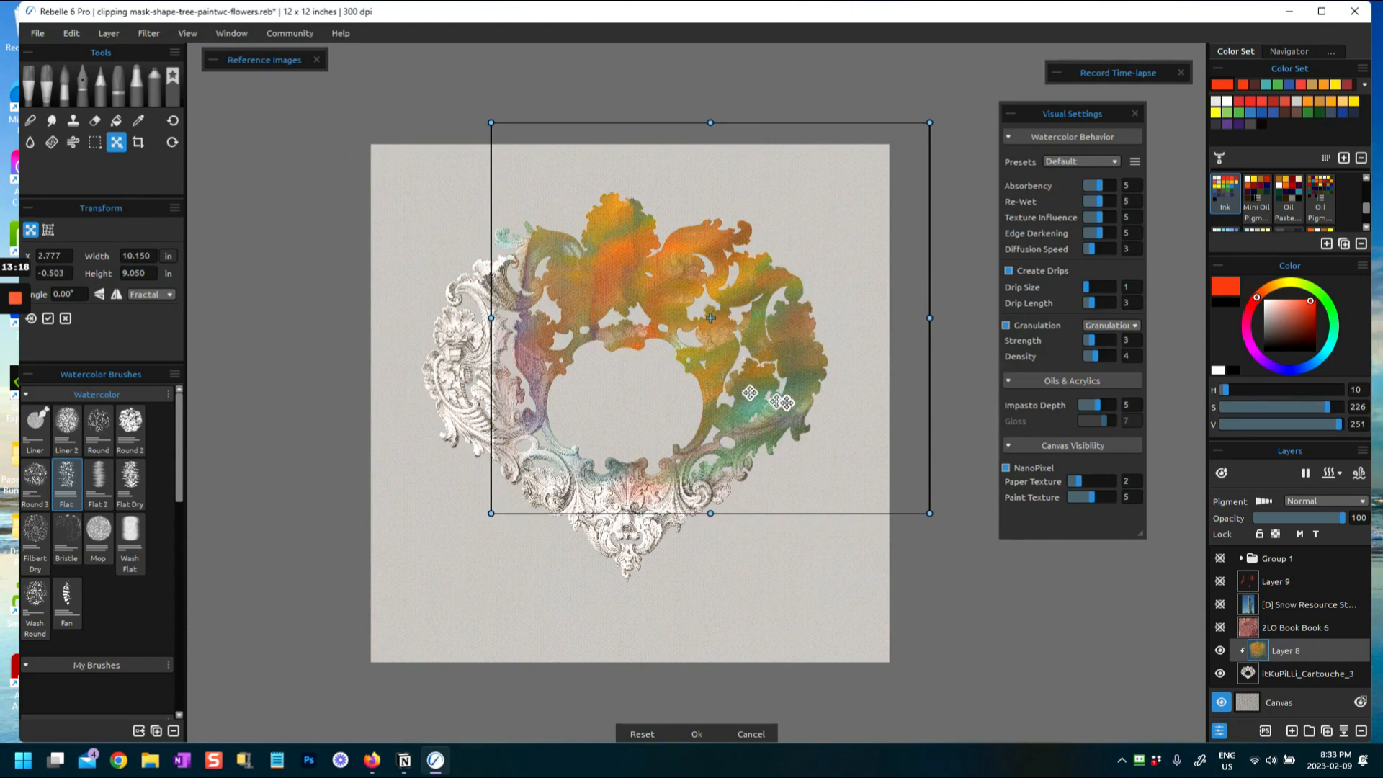
{"action": "left_click_drag", "start_coordinate": [930, 125], "coordinate": [815, 170]}
{"action": "mouse_move", "coordinate": [711, 328]}
{"action": "left_mouse_down"}
{"action": "mouse_move", "coordinate": [717, 419]}
{"action": "mouse_move", "coordinate": [738, 441]}
{"action": "mouse_move", "coordinate": [714, 349]}
{"action": "mouse_move", "coordinate": [721, 302]}
{"action": "mouse_move", "coordinate": [707, 303]}
{"action": "left_mouse_up"}
{"action": "left_click_drag", "start_coordinate": [784, 462], "coordinate": [787, 514]}
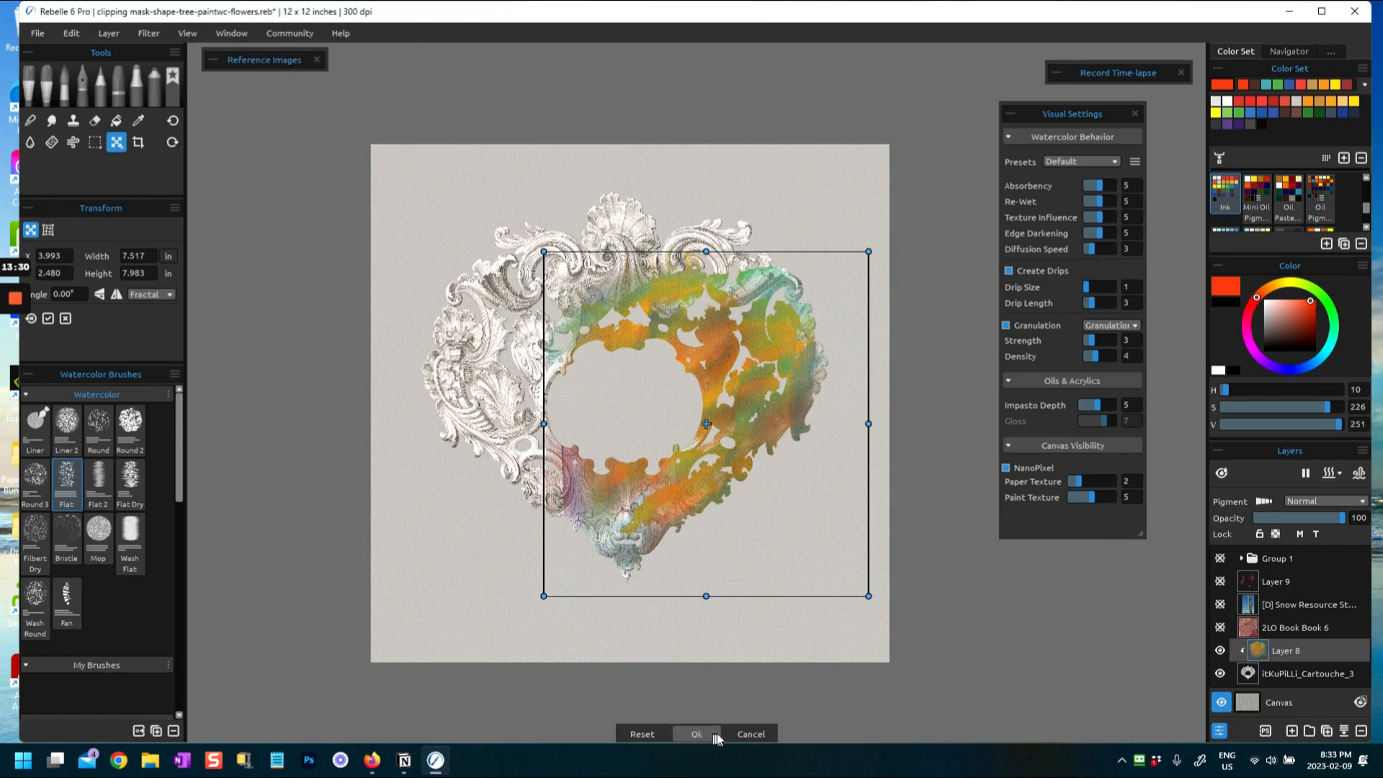
{"action": "left_click", "coordinate": [697, 733]}
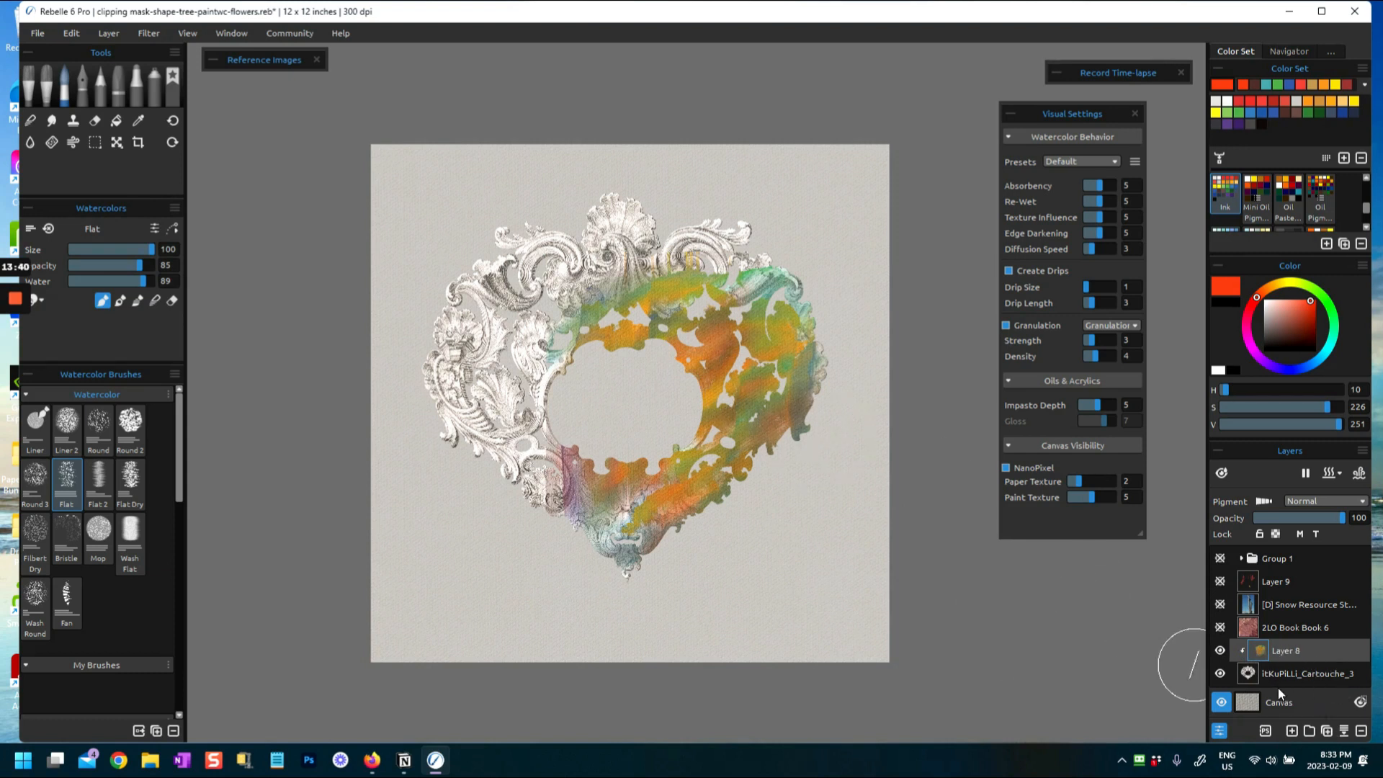
Show the 2LO Book Book 6 texture layer and clip it to the cartouche
{"action": "left_click", "coordinate": [1220, 628]}
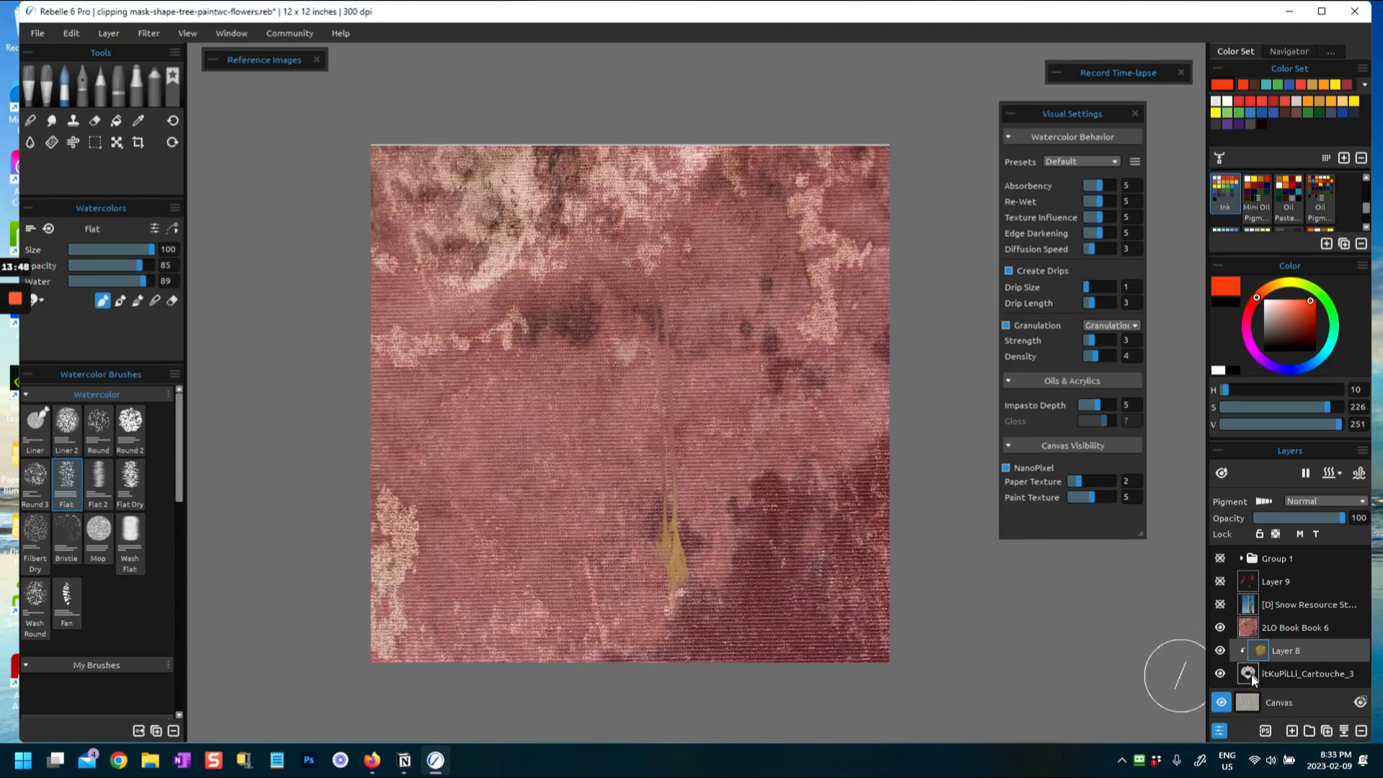
{"action": "left_click", "coordinate": [1253, 628]}
{"action": "right_click", "coordinate": [1298, 630]}
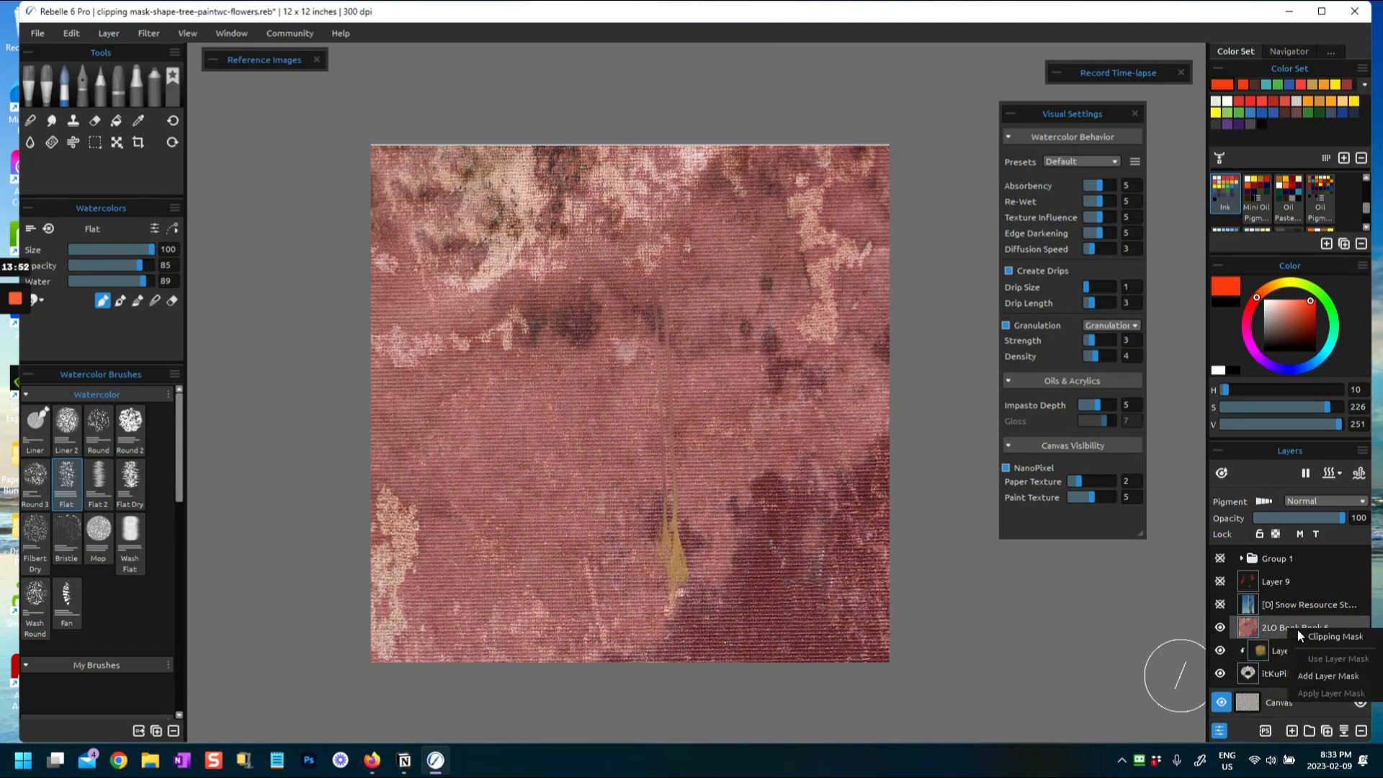
{"action": "left_click", "coordinate": [1316, 637]}
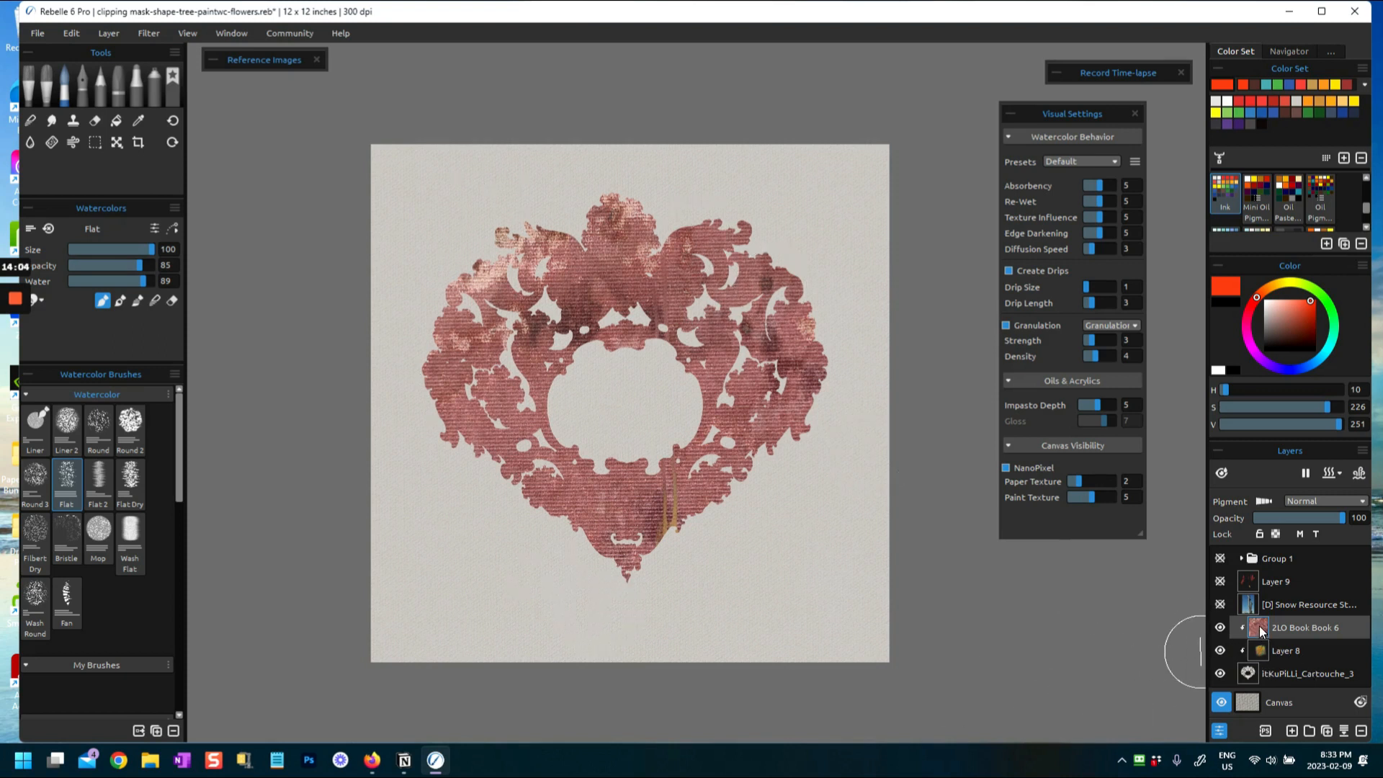
Transform the 2LO Book Book 6 layer to 12.000 x 12.050 in at X 0.233, Y -0.020 and apply it
{"action": "key", "text": "ctrl+t"}
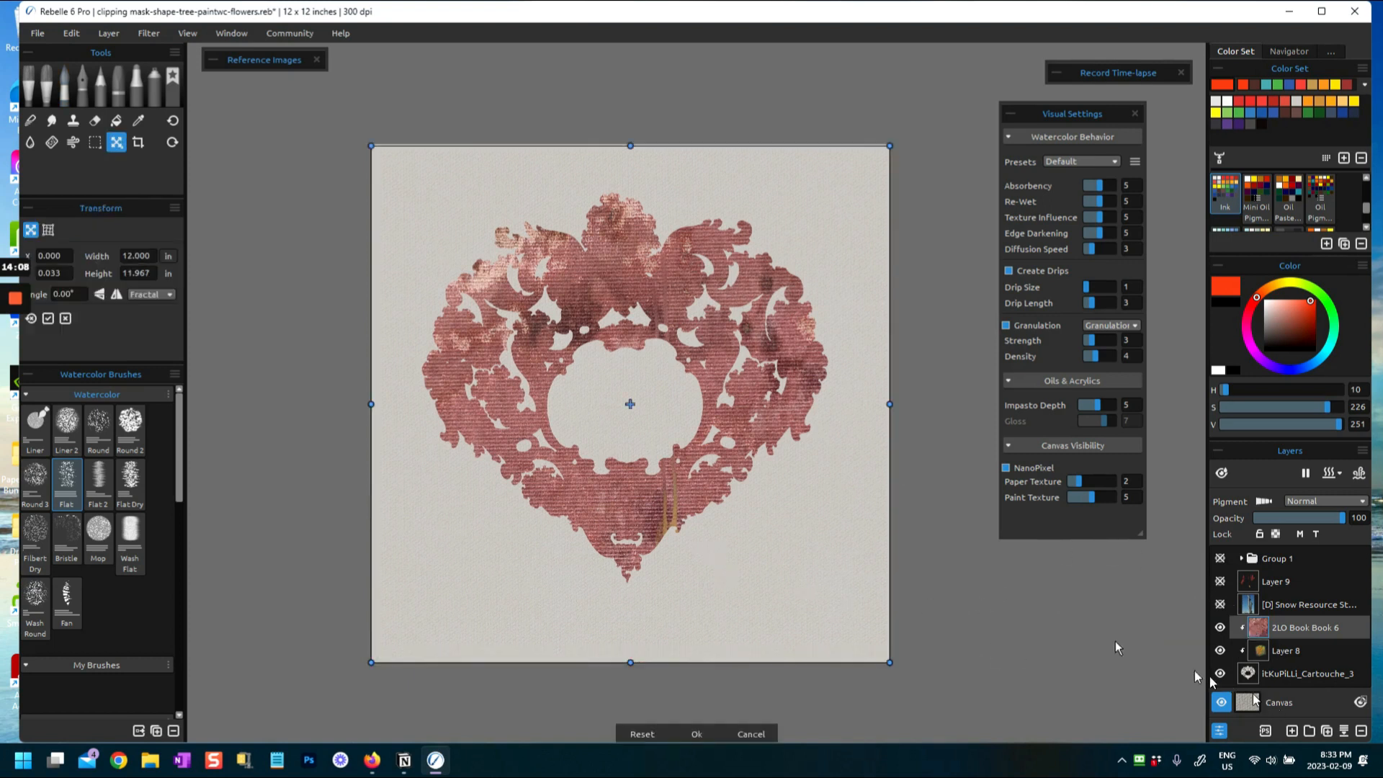
{"action": "mouse_move", "coordinate": [636, 471]}
{"action": "left_mouse_down"}
{"action": "mouse_move", "coordinate": [749, 479]}
{"action": "mouse_move", "coordinate": [554, 460]}
{"action": "mouse_move", "coordinate": [457, 497]}
{"action": "mouse_move", "coordinate": [453, 478]}
{"action": "mouse_move", "coordinate": [485, 465]}
{"action": "mouse_move", "coordinate": [554, 493]}
{"action": "mouse_move", "coordinate": [634, 473]}
{"action": "left_mouse_up"}
{"action": "left_click_drag", "start_coordinate": [631, 143], "coordinate": [610, 216]}
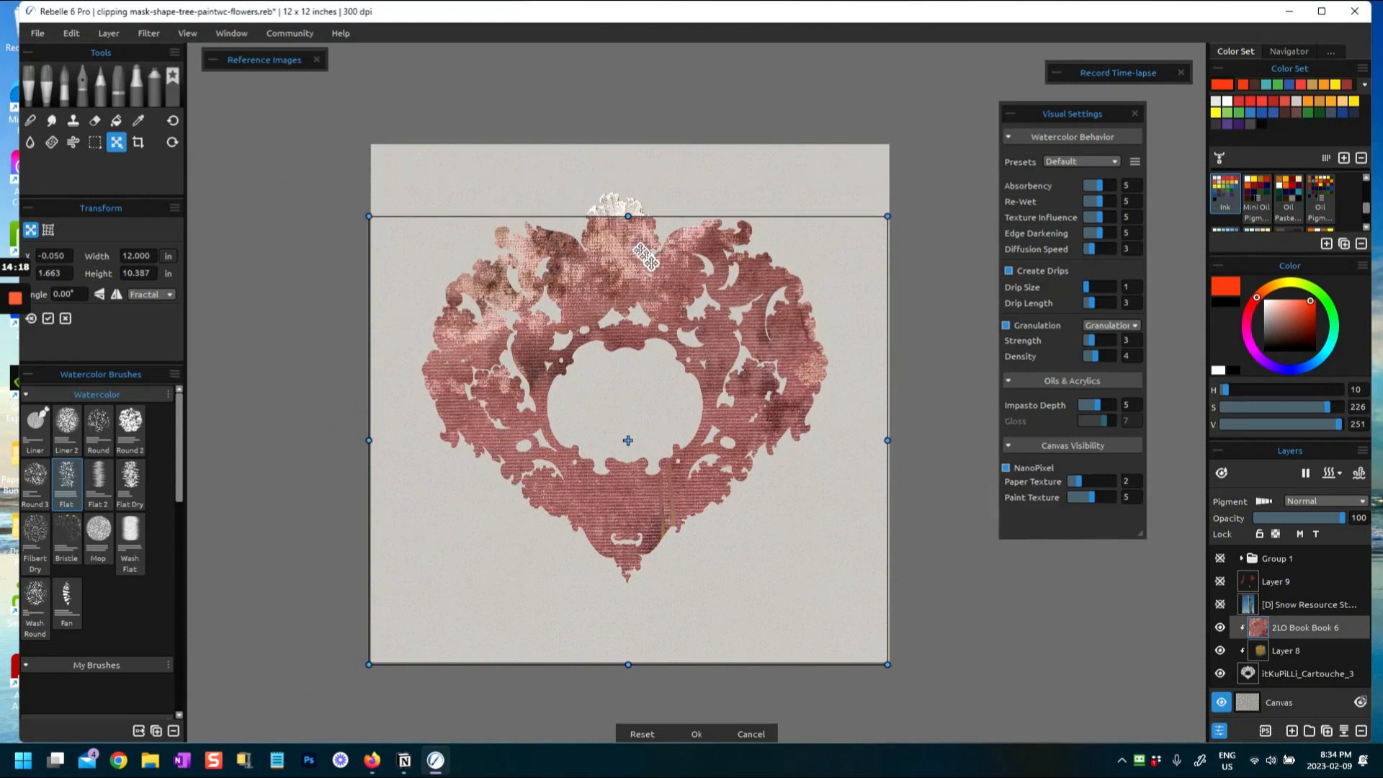
{"action": "left_click_drag", "start_coordinate": [656, 330], "coordinate": [662, 254]}
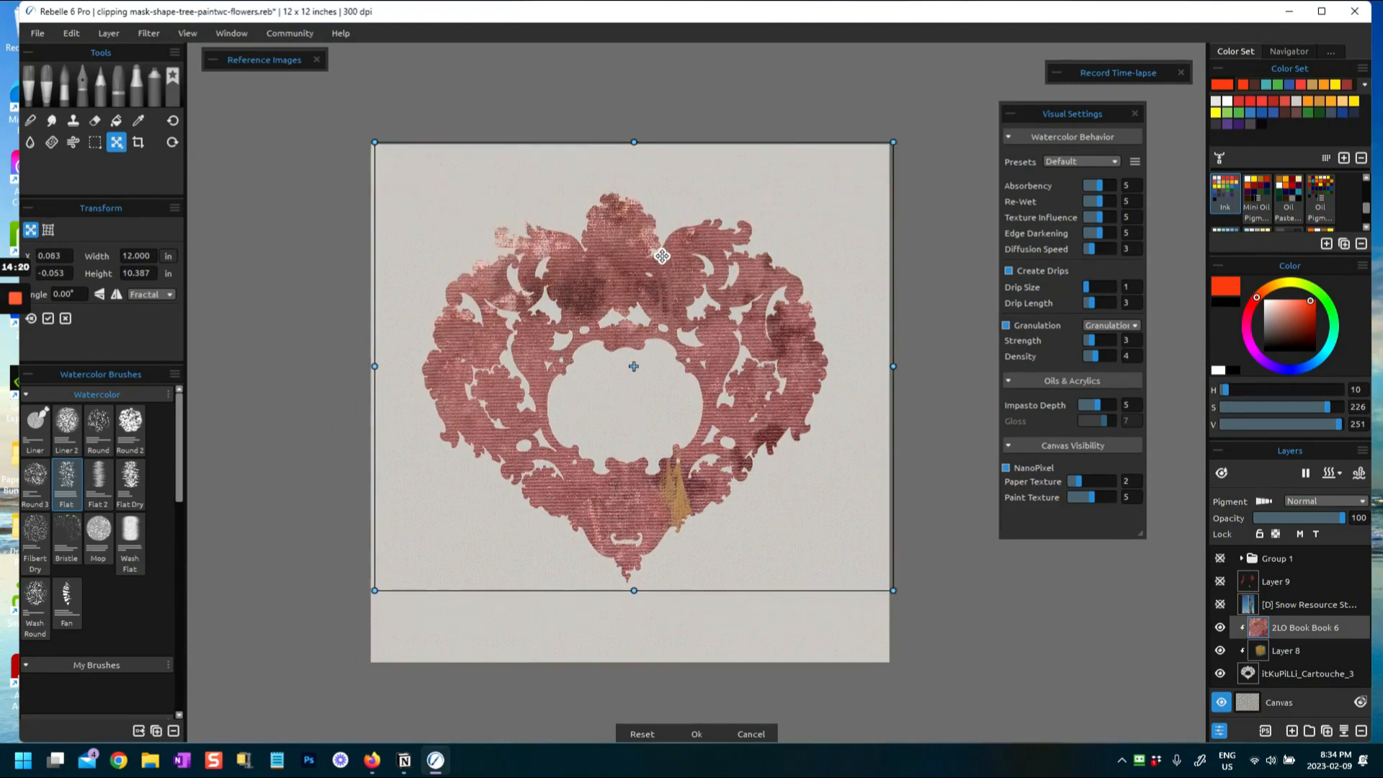
{"action": "left_click_drag", "start_coordinate": [634, 592], "coordinate": [634, 662]}
{"action": "left_click_drag", "start_coordinate": [678, 397], "coordinate": [684, 398]}
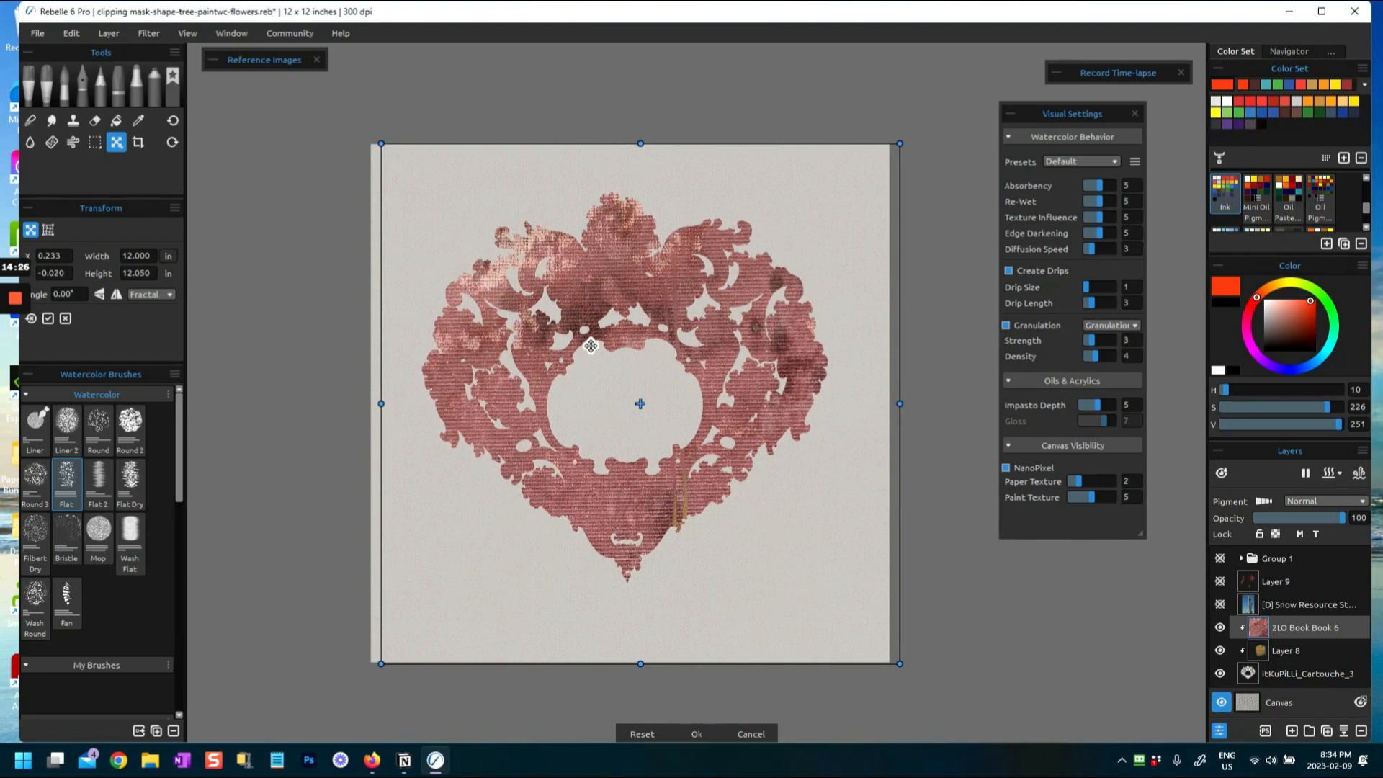
{"action": "left_click", "coordinate": [697, 734]}
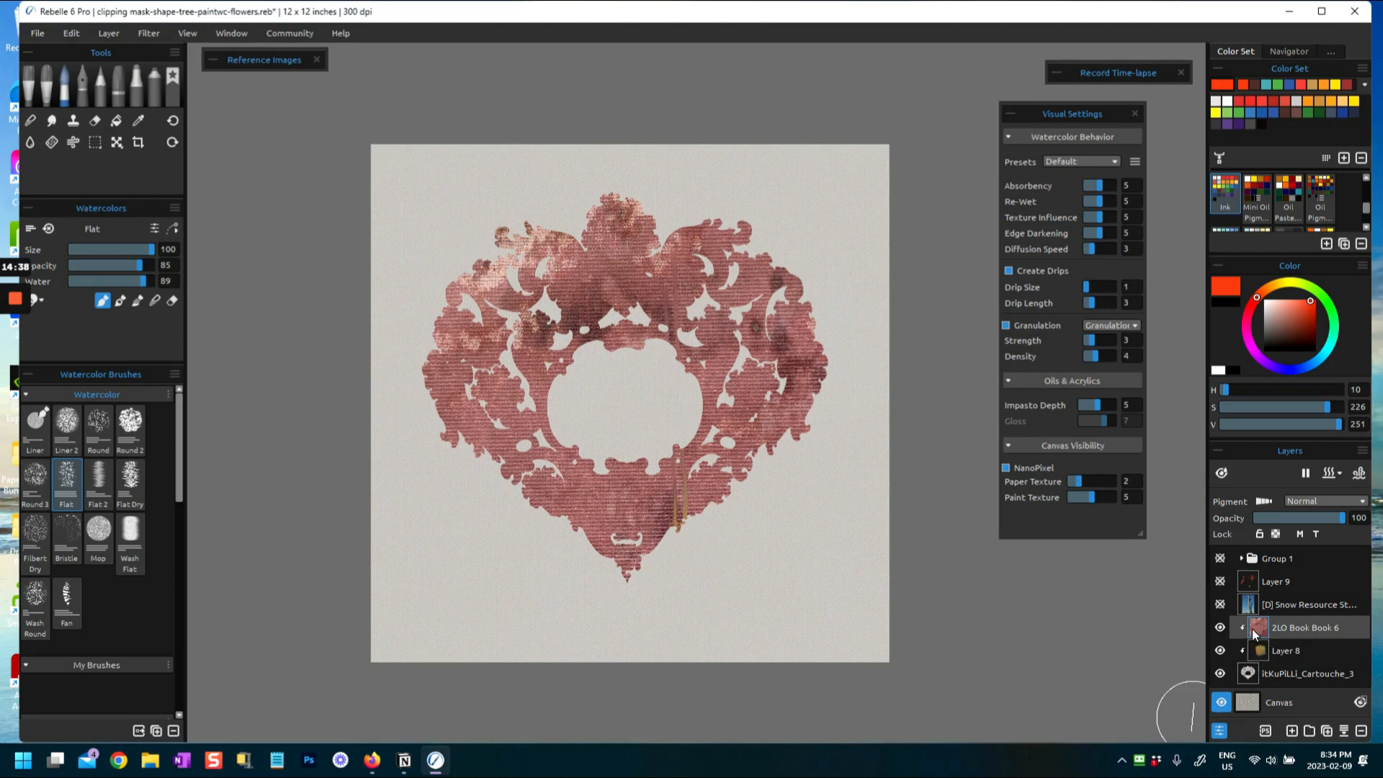
Show the [D] Snow Resource tree photo layer and clip it to the cartouche
{"action": "left_click", "coordinate": [1220, 606]}
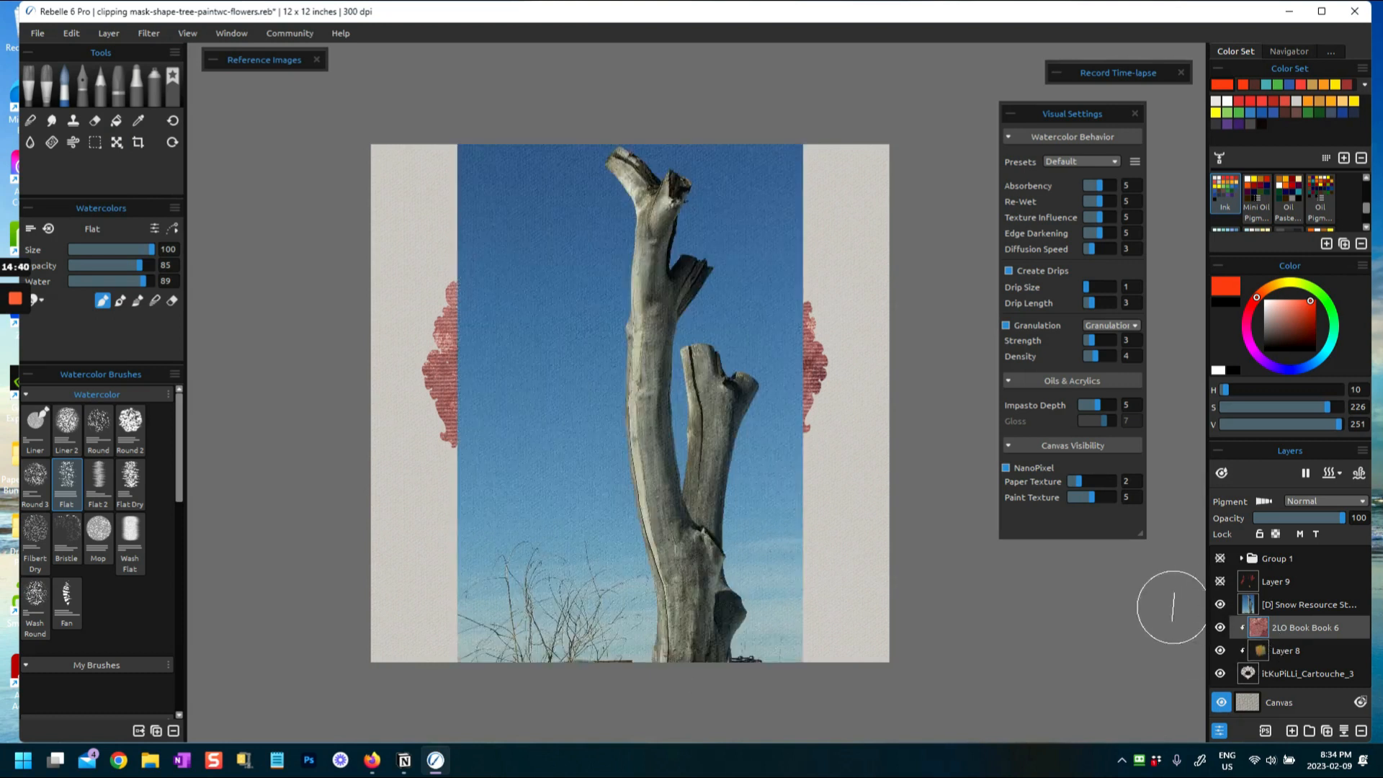
{"action": "right_click", "coordinate": [1254, 609]}
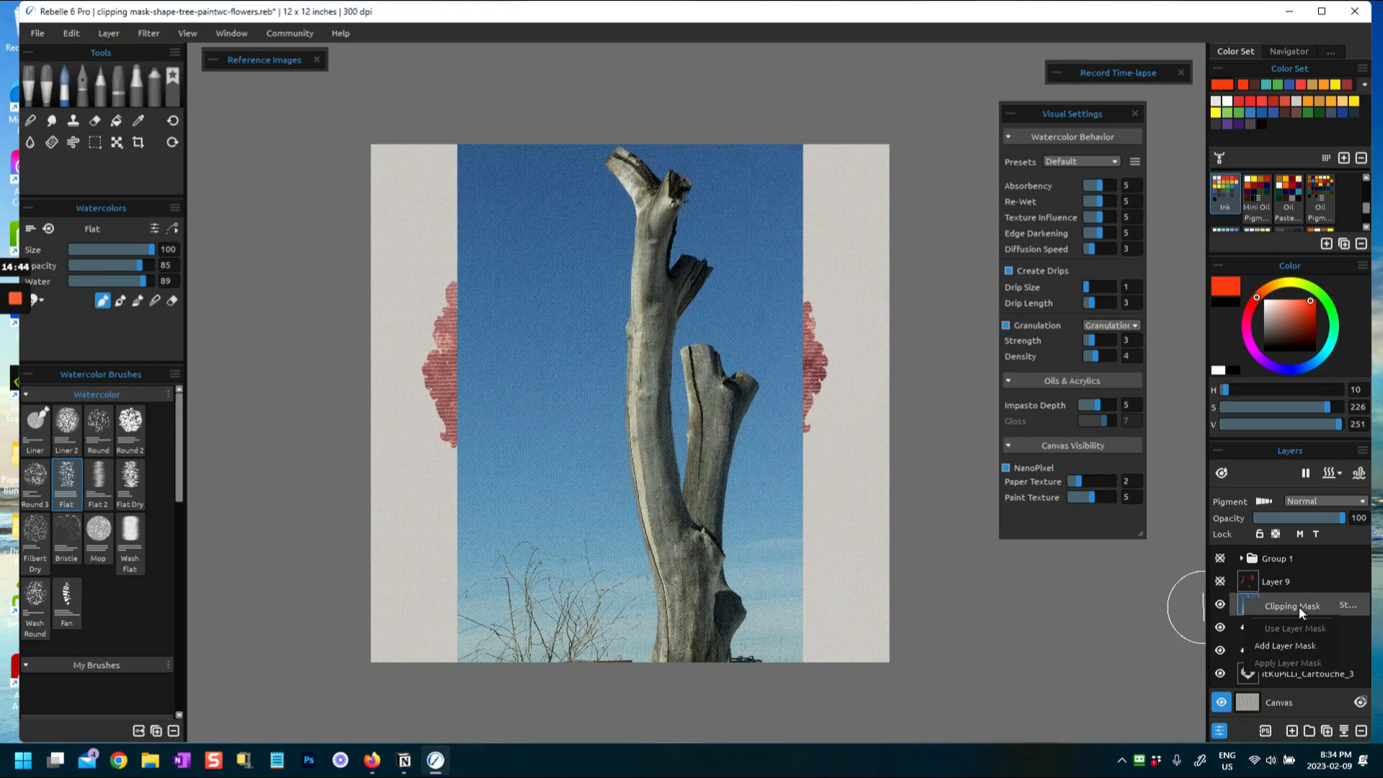
{"action": "left_click", "coordinate": [1278, 605]}
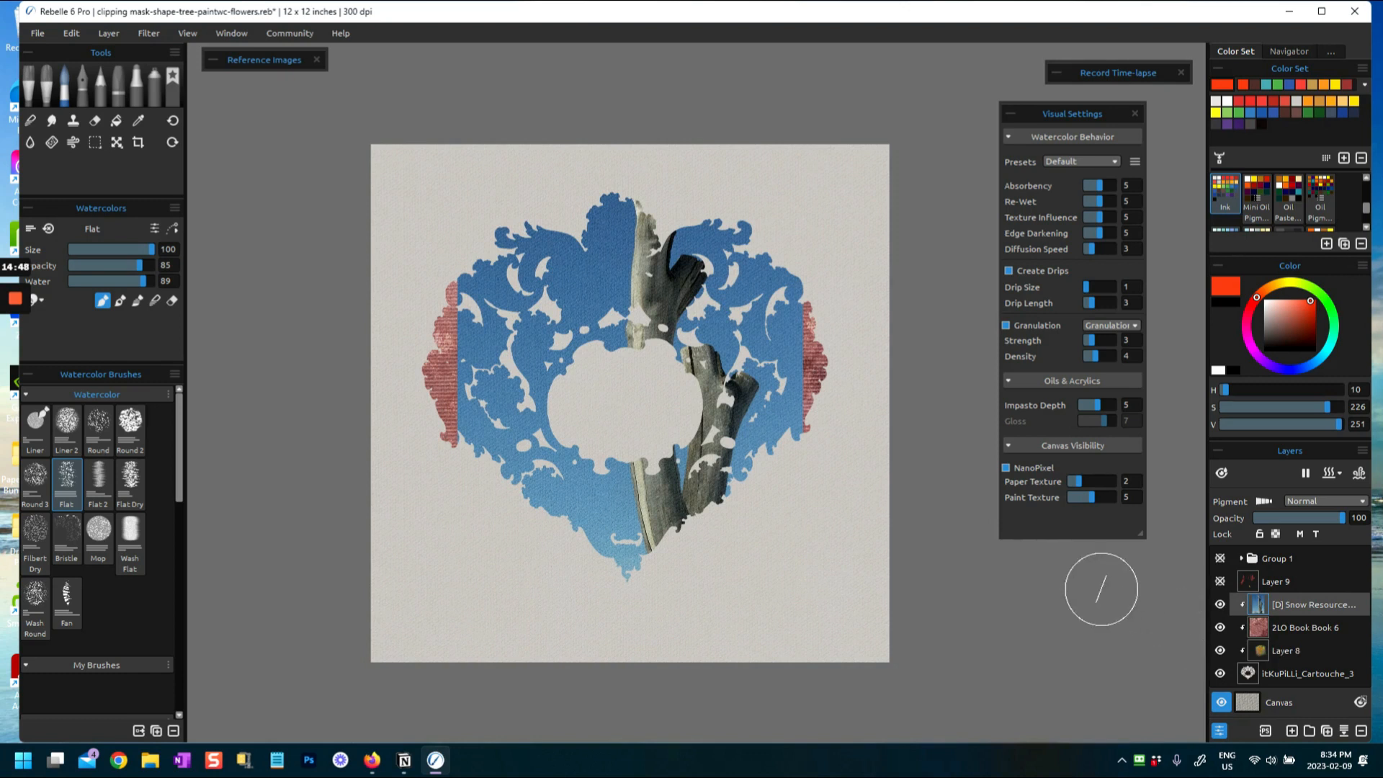
Transform the tree photo layer to 10.750 x 9.870 in at X 0.777, Y 0.730 and apply it
{"action": "key", "text": "t"}
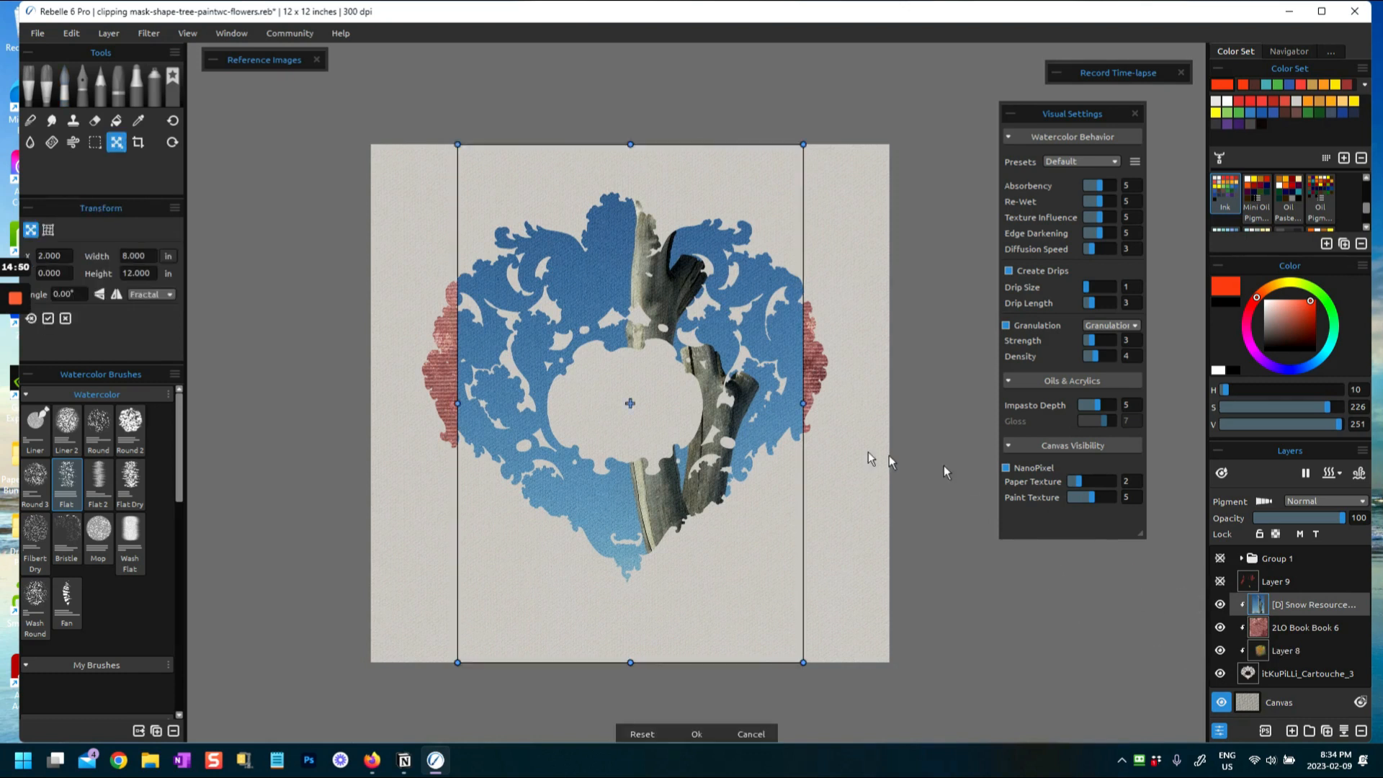
{"action": "left_click_drag", "start_coordinate": [751, 426], "coordinate": [779, 415]}
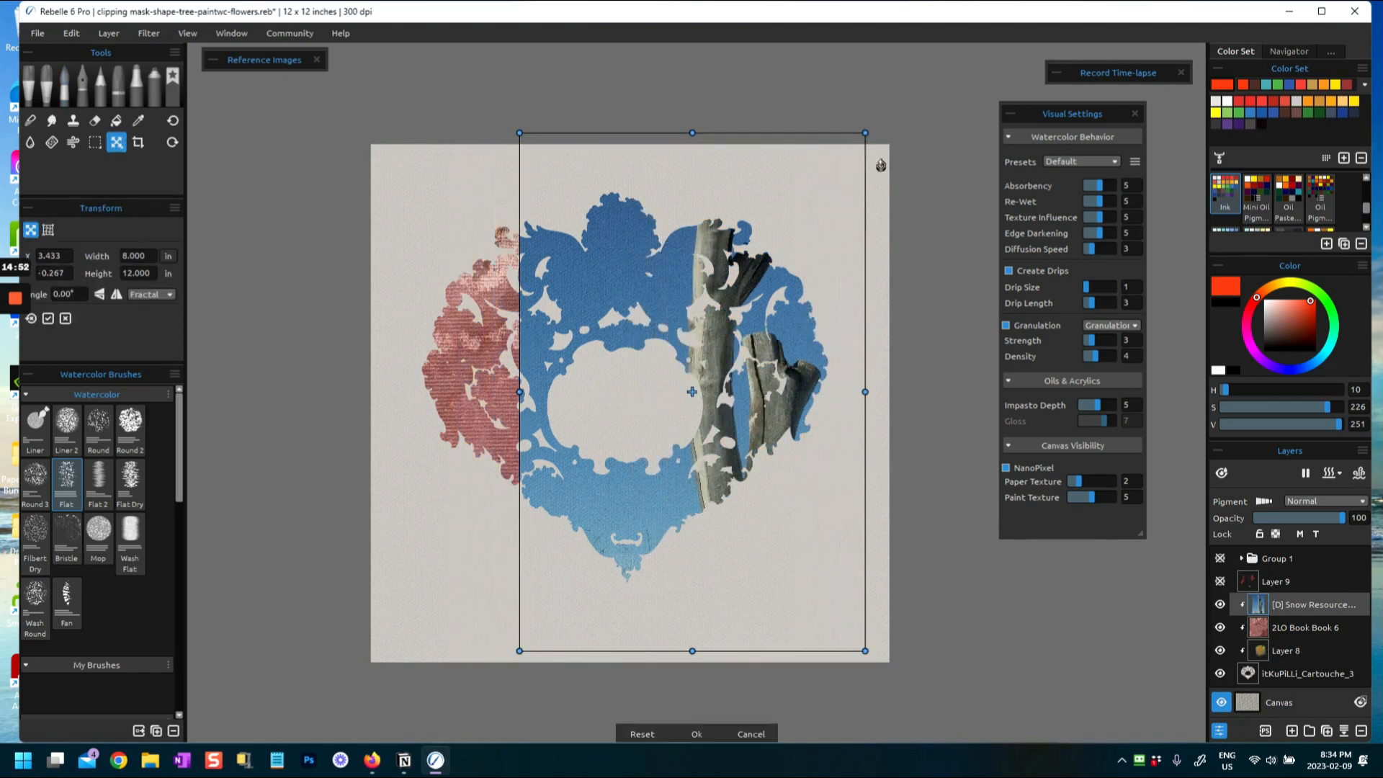
{"action": "left_click_drag", "start_coordinate": [867, 133], "coordinate": [793, 222]}
{"action": "left_click_drag", "start_coordinate": [602, 370], "coordinate": [683, 325]}
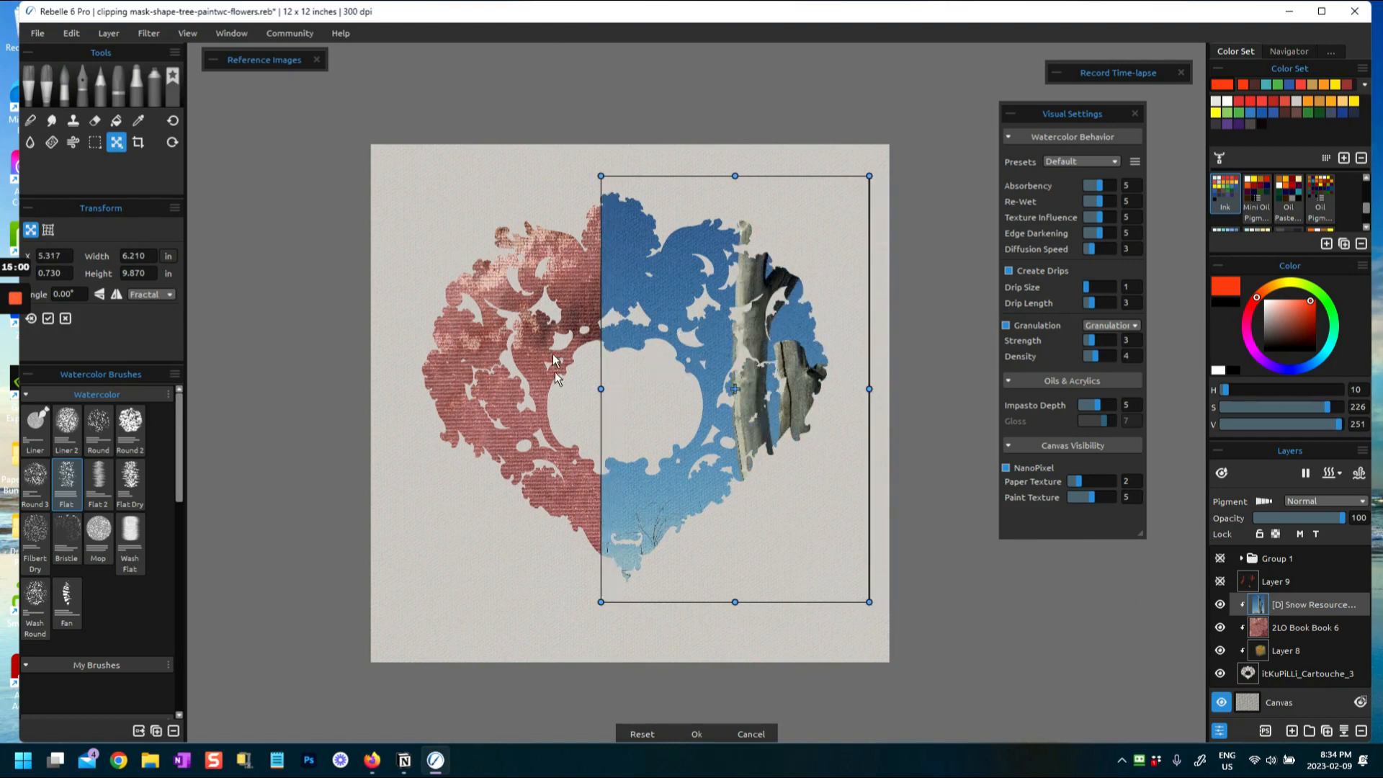
{"action": "left_click_drag", "start_coordinate": [603, 388], "coordinate": [405, 388]}
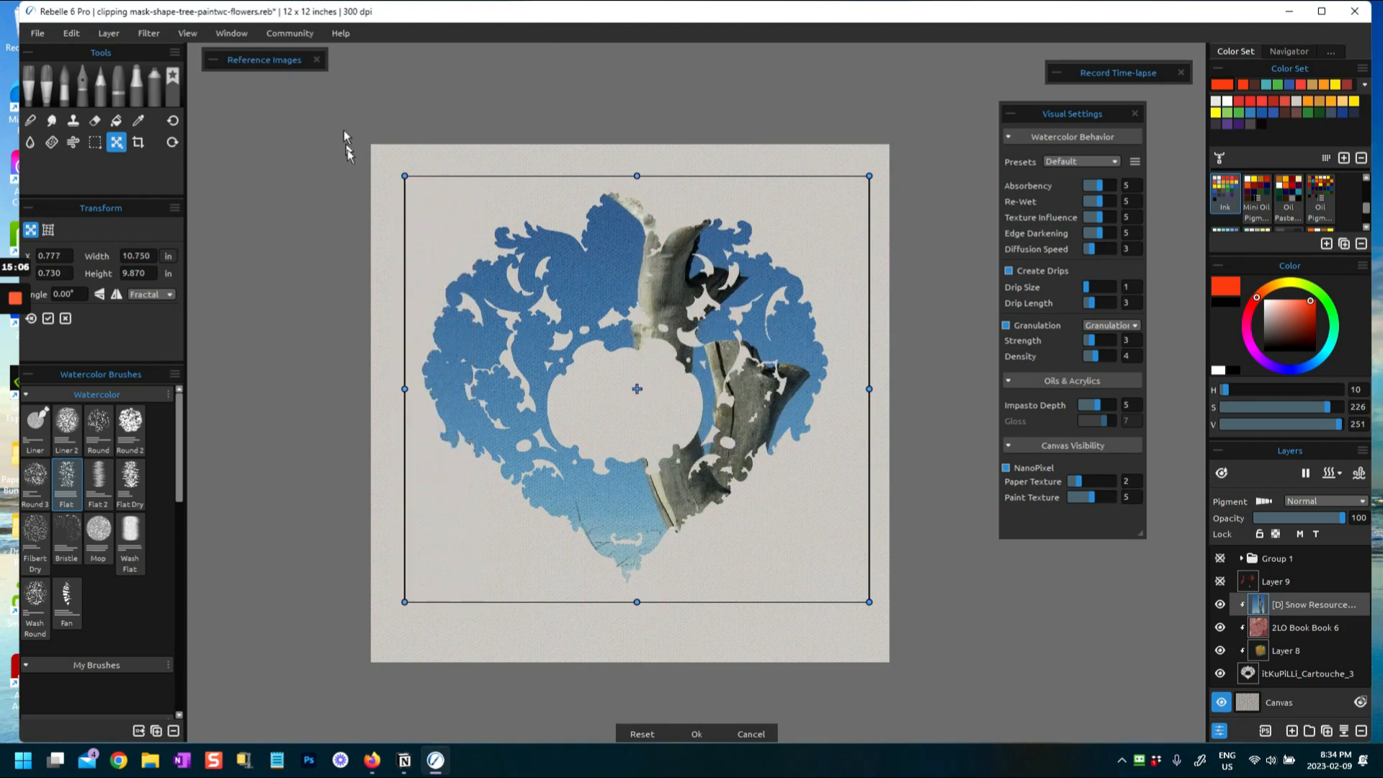
{"action": "key", "text": "Return"}
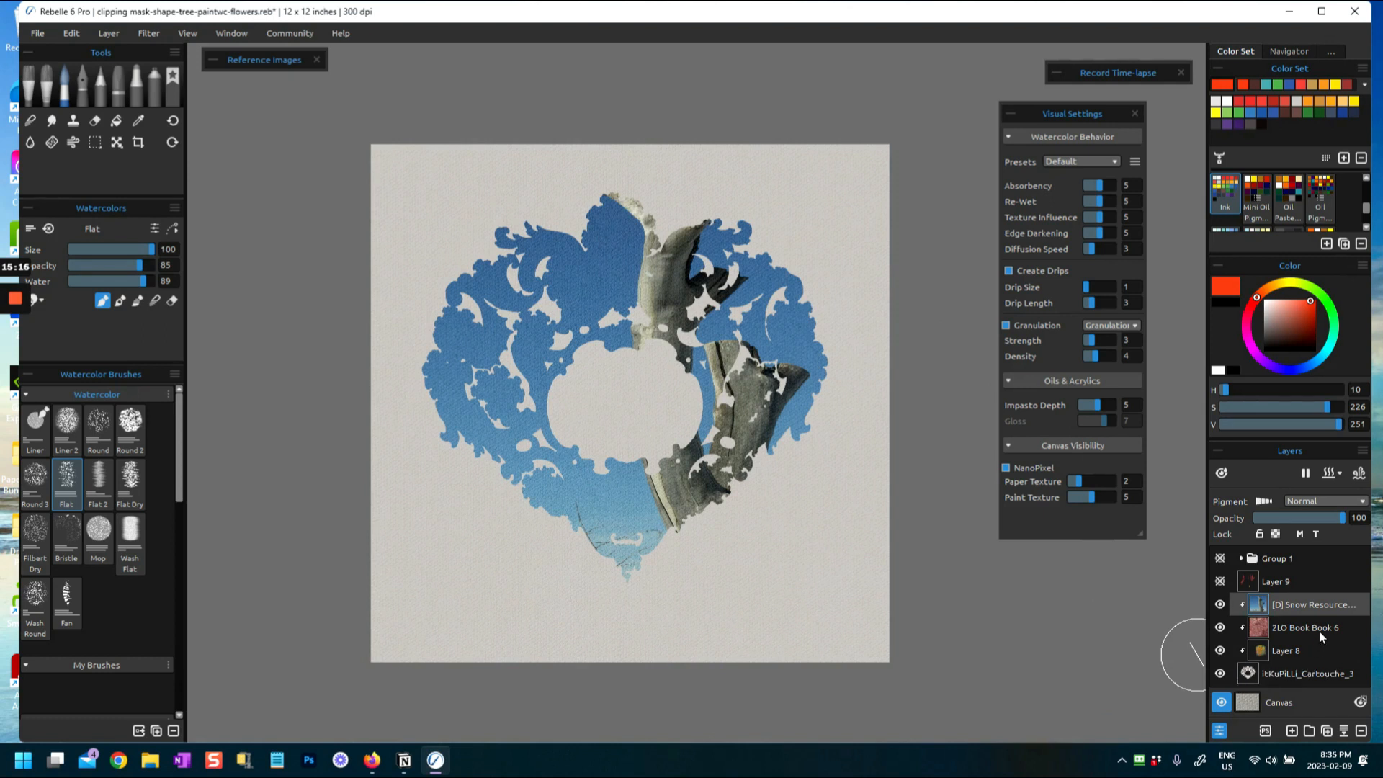
Show Layer 9 and paint orange watercolor (H 33, S 215, V 255) on it across the cartouche area
{"action": "left_click", "coordinate": [1222, 582]}
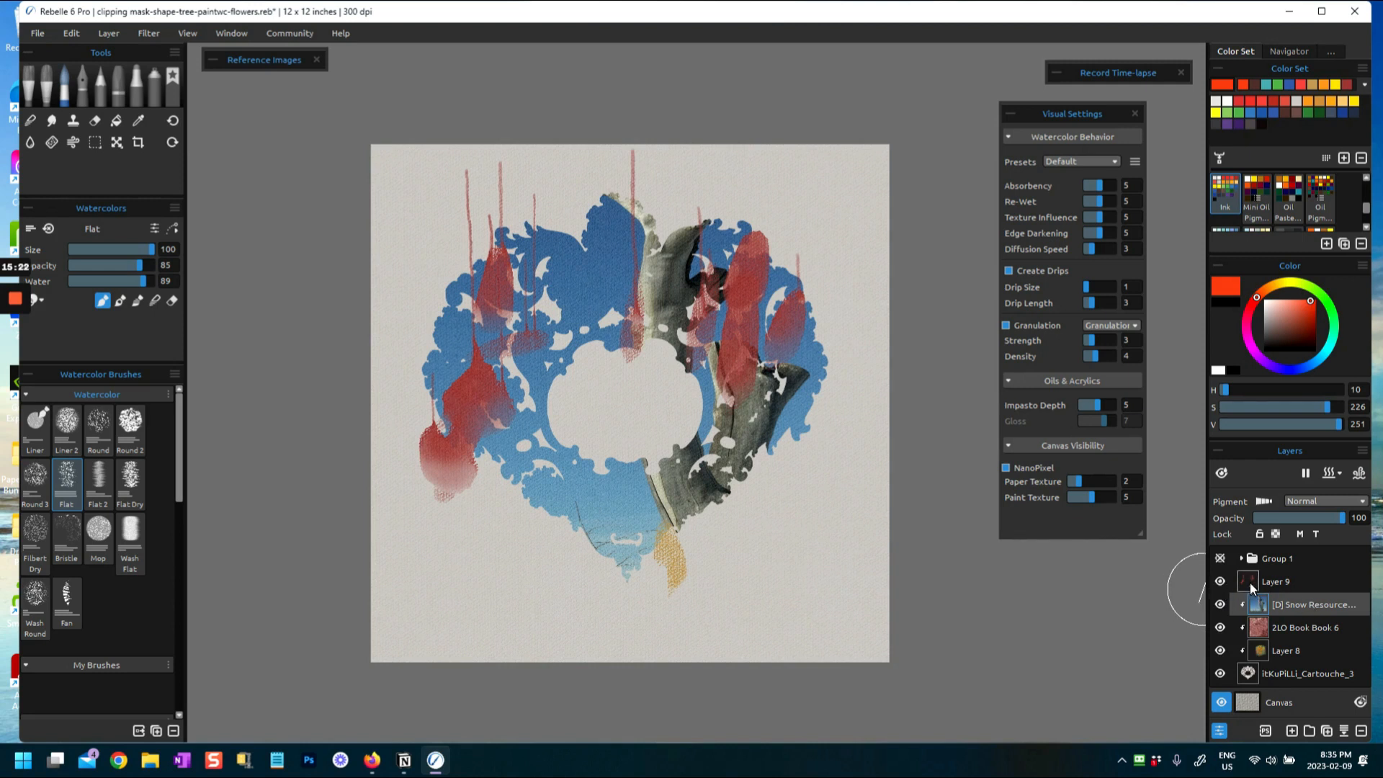
{"action": "left_click", "coordinate": [1254, 585]}
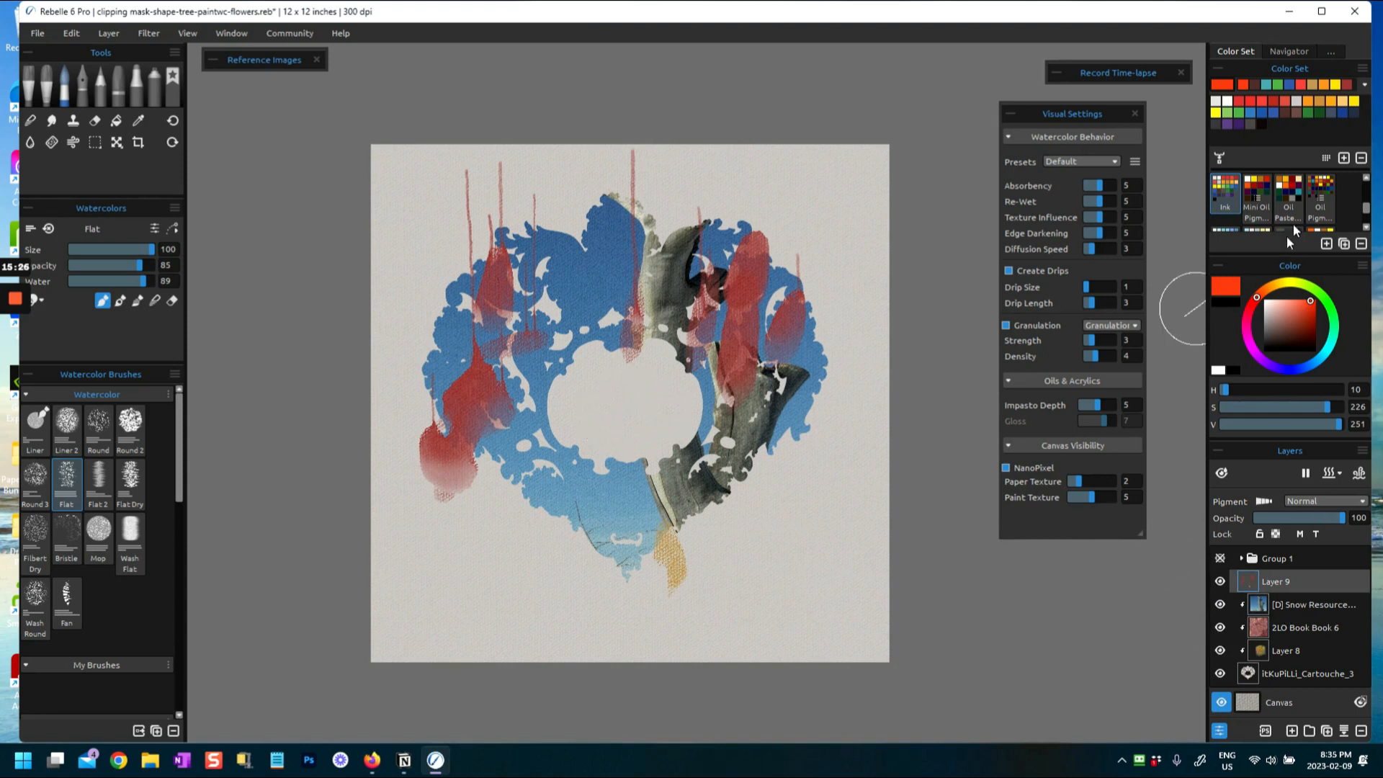
{"action": "left_click", "coordinate": [1312, 363]}
{"action": "left_click", "coordinate": [1306, 302]}
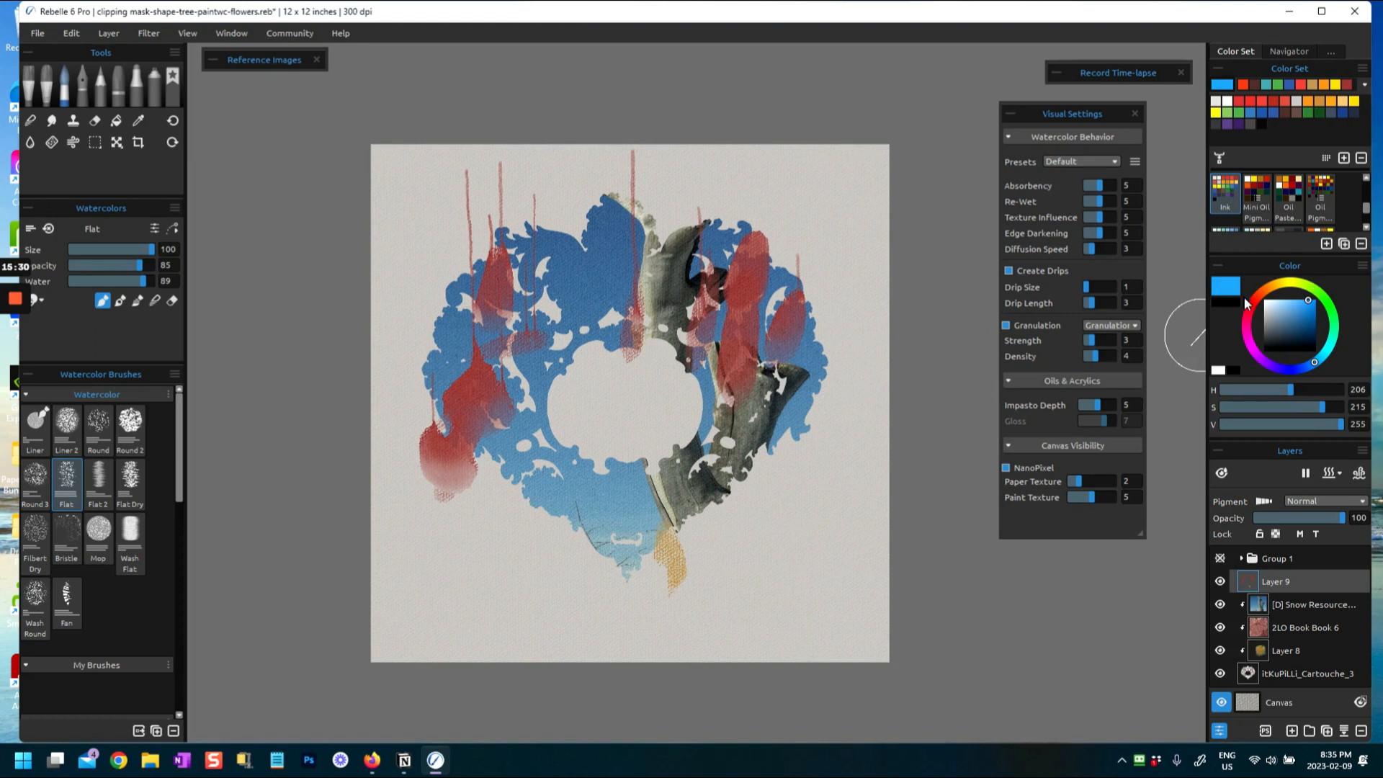
{"action": "left_click", "coordinate": [1270, 287]}
{"action": "mouse_move", "coordinate": [660, 232]}
{"action": "left_mouse_down"}
{"action": "mouse_move", "coordinate": [533, 375]}
{"action": "mouse_move", "coordinate": [497, 237]}
{"action": "mouse_move", "coordinate": [476, 414]}
{"action": "mouse_move", "coordinate": [596, 606]}
{"action": "mouse_move", "coordinate": [637, 429]}
{"action": "mouse_move", "coordinate": [742, 463]}
{"action": "mouse_move", "coordinate": [761, 588]}
{"action": "mouse_move", "coordinate": [658, 391]}
{"action": "mouse_move", "coordinate": [591, 461]}
{"action": "mouse_move", "coordinate": [547, 475]}
{"action": "mouse_move", "coordinate": [756, 285]}
{"action": "mouse_move", "coordinate": [648, 216]}
{"action": "mouse_move", "coordinate": [717, 260]}
{"action": "mouse_move", "coordinate": [581, 342]}
{"action": "mouse_move", "coordinate": [504, 523]}
{"action": "mouse_move", "coordinate": [586, 404]}
{"action": "mouse_move", "coordinate": [749, 555]}
{"action": "mouse_move", "coordinate": [819, 401]}
{"action": "mouse_move", "coordinate": [513, 402]}
{"action": "left_mouse_up"}
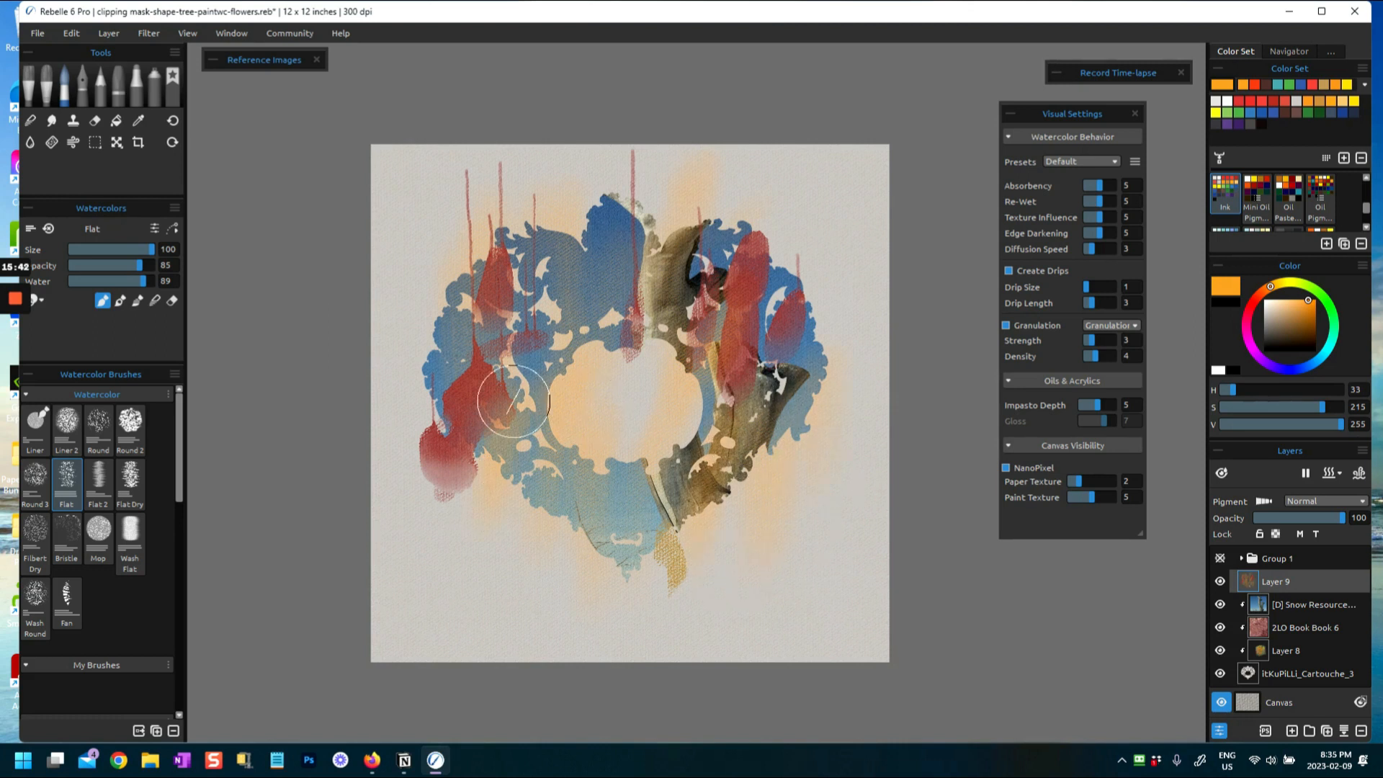
Add brown strokes (H 33, S 215, V 129) and dark crimson strokes (H 349, S 215, V 129) over the cartouche's center and lower part
{"action": "left_click", "coordinate": [1309, 325]}
{"action": "mouse_move", "coordinate": [670, 399]}
{"action": "left_mouse_down"}
{"action": "mouse_move", "coordinate": [670, 432]}
{"action": "mouse_move", "coordinate": [763, 581]}
{"action": "mouse_move", "coordinate": [704, 525]}
{"action": "mouse_move", "coordinate": [541, 581]}
{"action": "mouse_move", "coordinate": [588, 432]}
{"action": "left_mouse_up"}
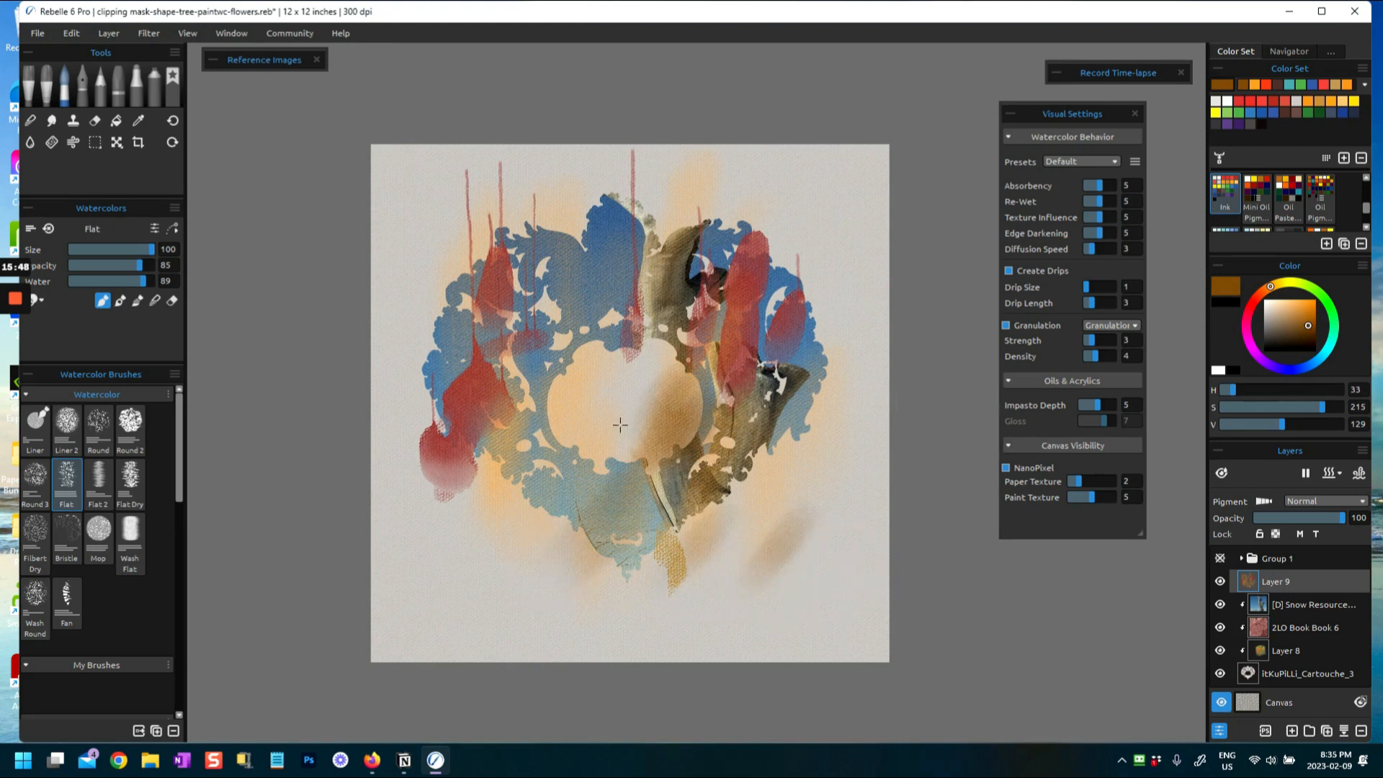
{"action": "left_click", "coordinate": [1248, 321]}
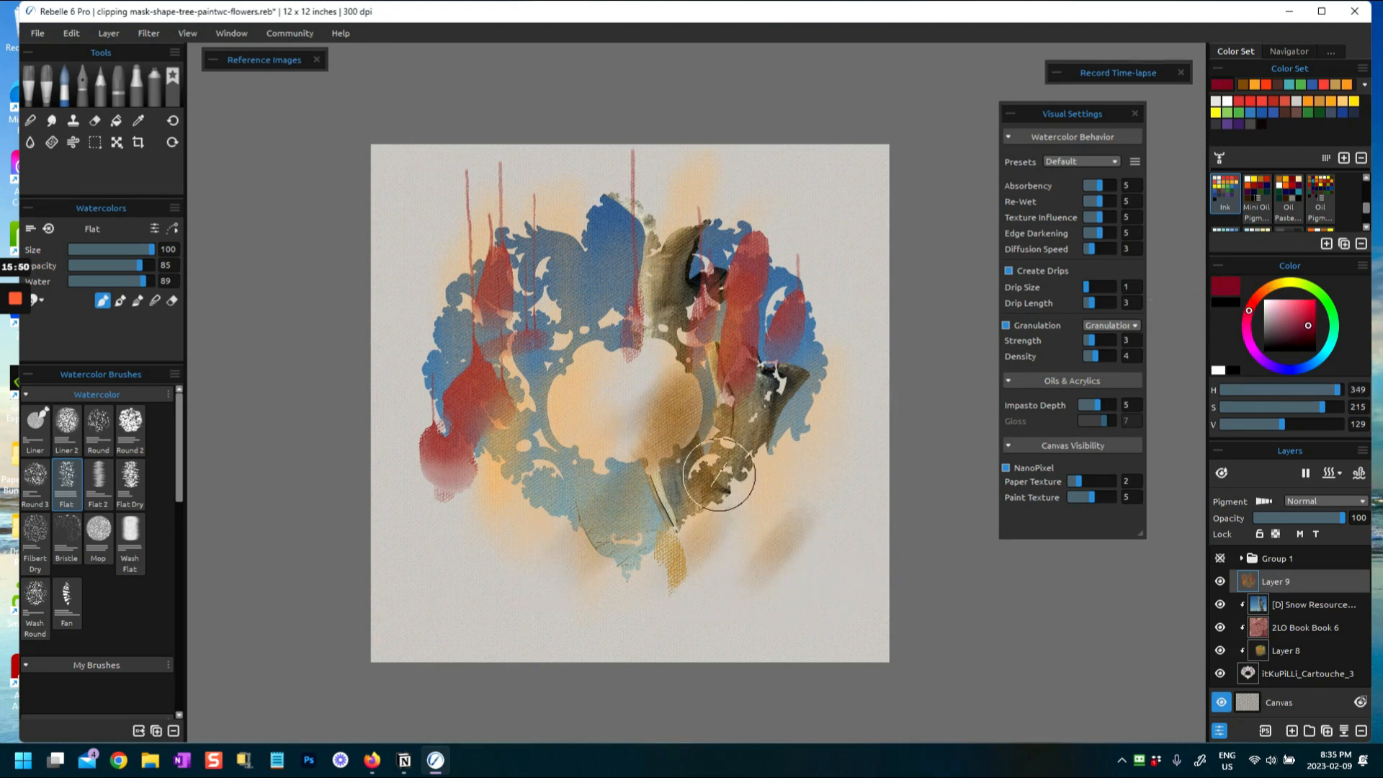
{"action": "mouse_move", "coordinate": [605, 554]}
{"action": "left_mouse_down"}
{"action": "mouse_move", "coordinate": [533, 496]}
{"action": "mouse_move", "coordinate": [457, 500]}
{"action": "left_mouse_up"}
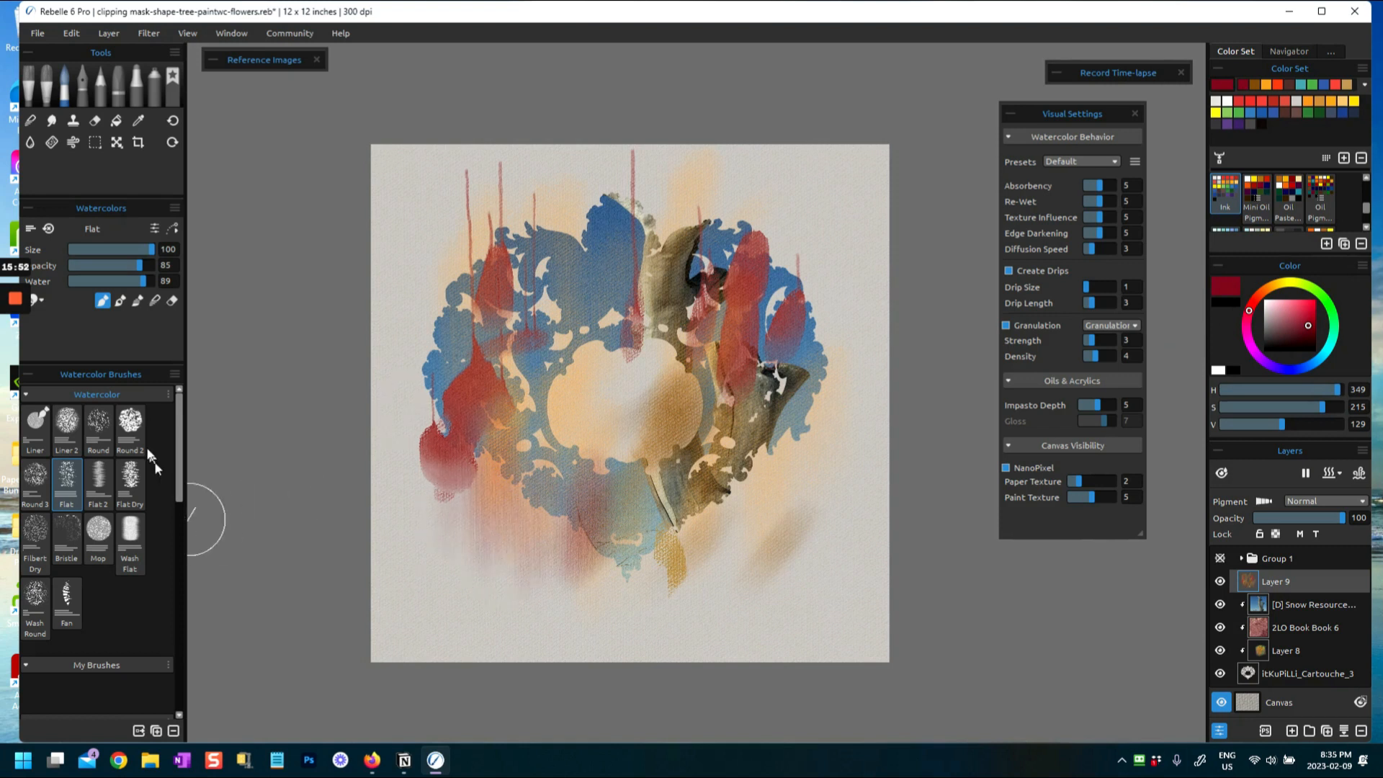
Paint textured dark crimson strokes around the cartouche's upper and lower edges on Layer 9 with the Liner 2 brush
{"action": "left_click", "coordinate": [67, 425]}
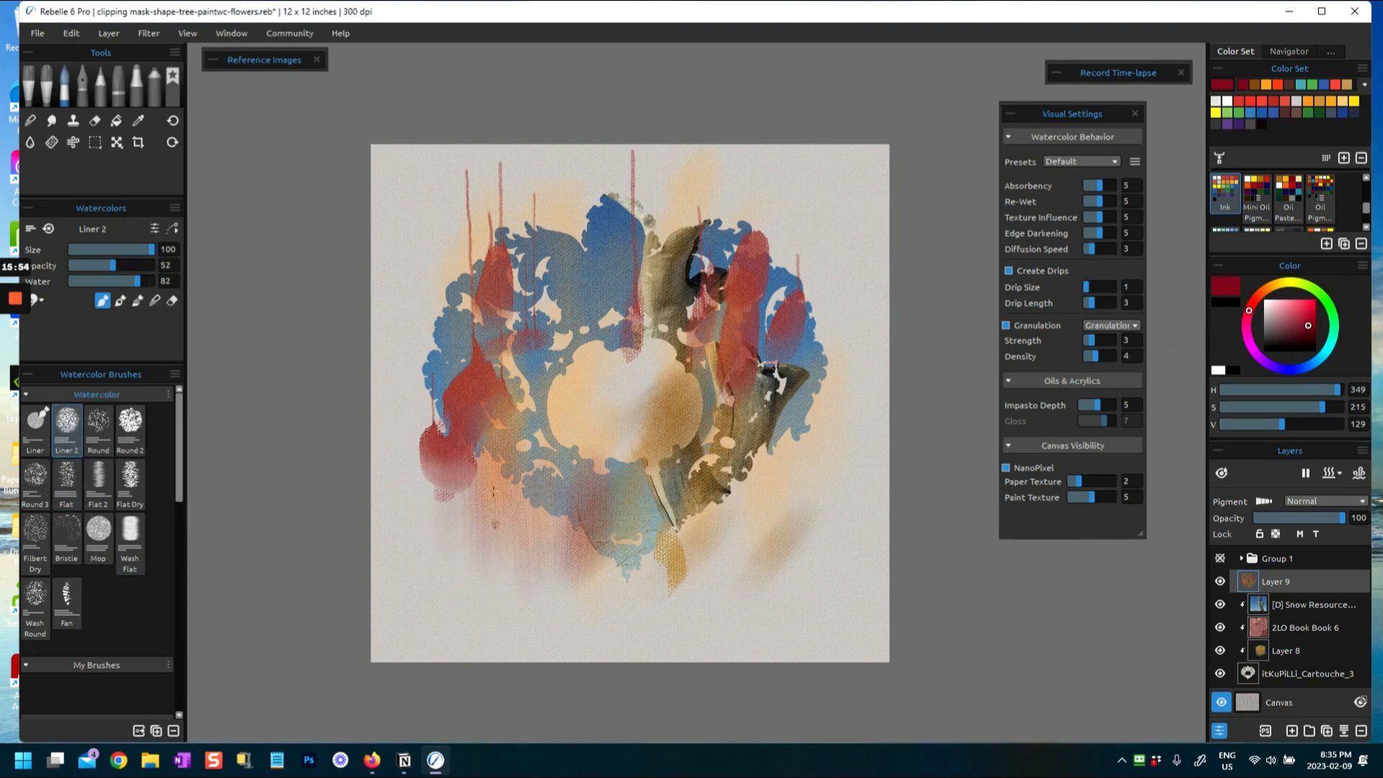
{"action": "left_click_drag", "start_coordinate": [684, 555], "coordinate": [776, 512]}
{"action": "left_click_drag", "start_coordinate": [721, 527], "coordinate": [765, 475]}
{"action": "left_click_drag", "start_coordinate": [547, 208], "coordinate": [611, 175]}
{"action": "left_click_drag", "start_coordinate": [580, 247], "coordinate": [567, 175]}
{"action": "left_click_drag", "start_coordinate": [568, 225], "coordinate": [575, 156]}
{"action": "left_click_drag", "start_coordinate": [674, 225], "coordinate": [697, 149]}
{"action": "left_click_drag", "start_coordinate": [590, 292], "coordinate": [600, 203]}
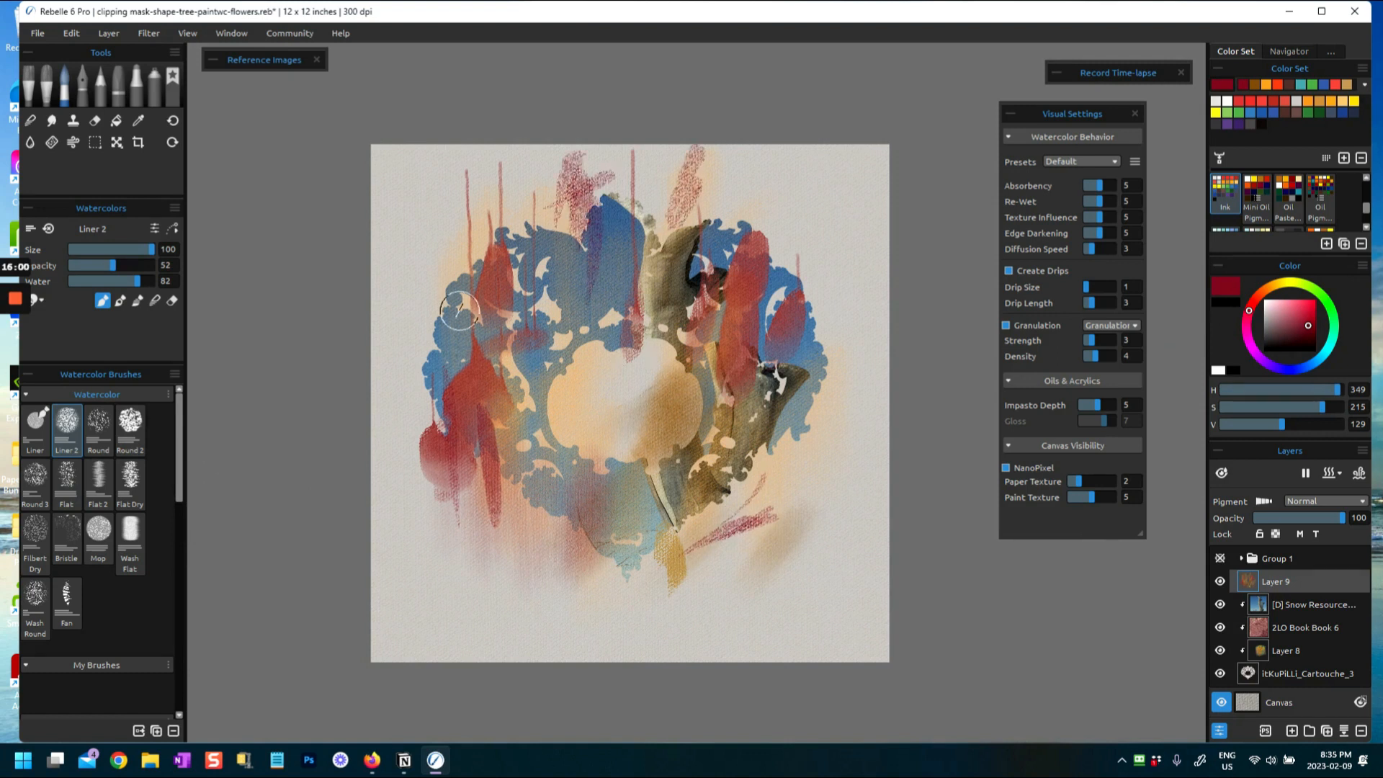
{"action": "left_click_drag", "start_coordinate": [446, 258], "coordinate": [478, 188]}
{"action": "left_click_drag", "start_coordinate": [526, 227], "coordinate": [607, 180]}
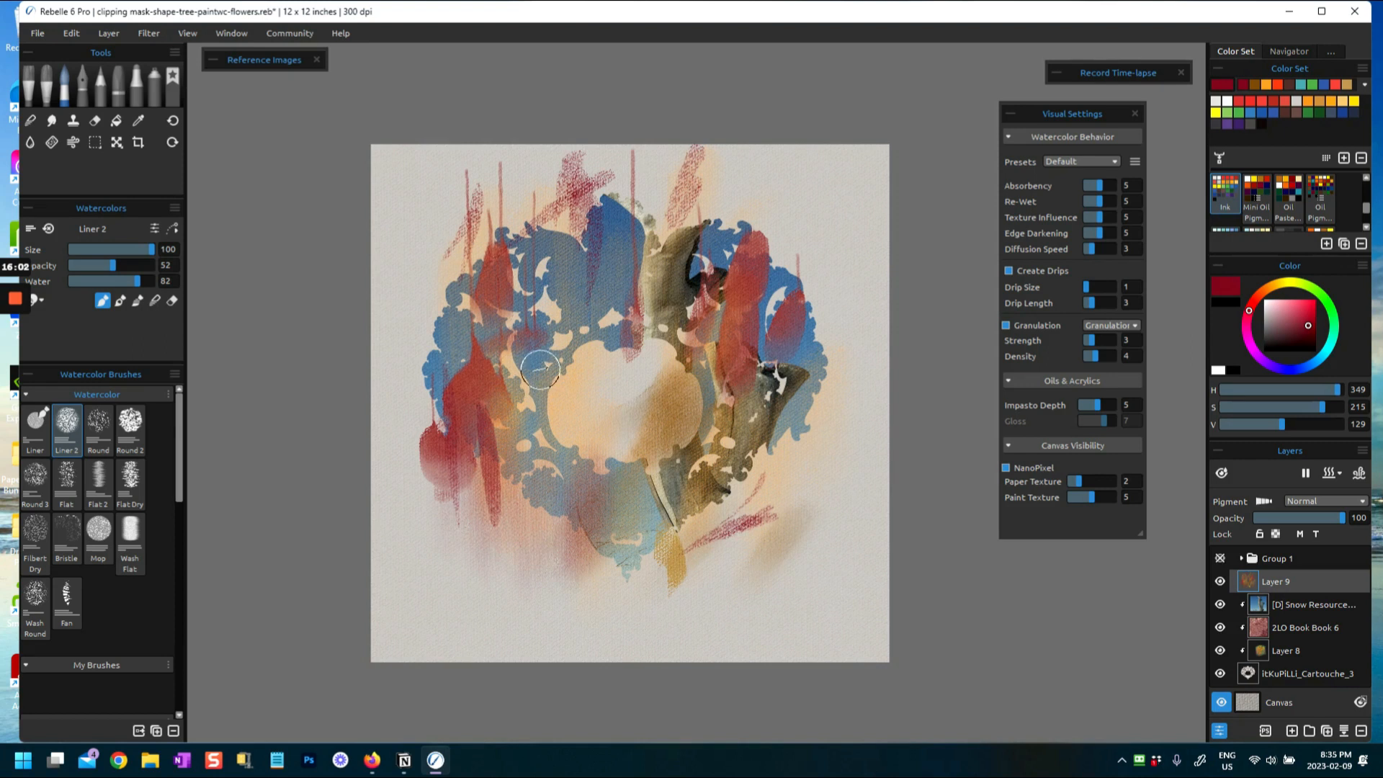
Clip Layer 9 to the cartouche and hide the [D] Snow Resource tree photo layer
{"action": "right_click", "coordinate": [1291, 588]}
{"action": "left_click", "coordinate": [1311, 594]}
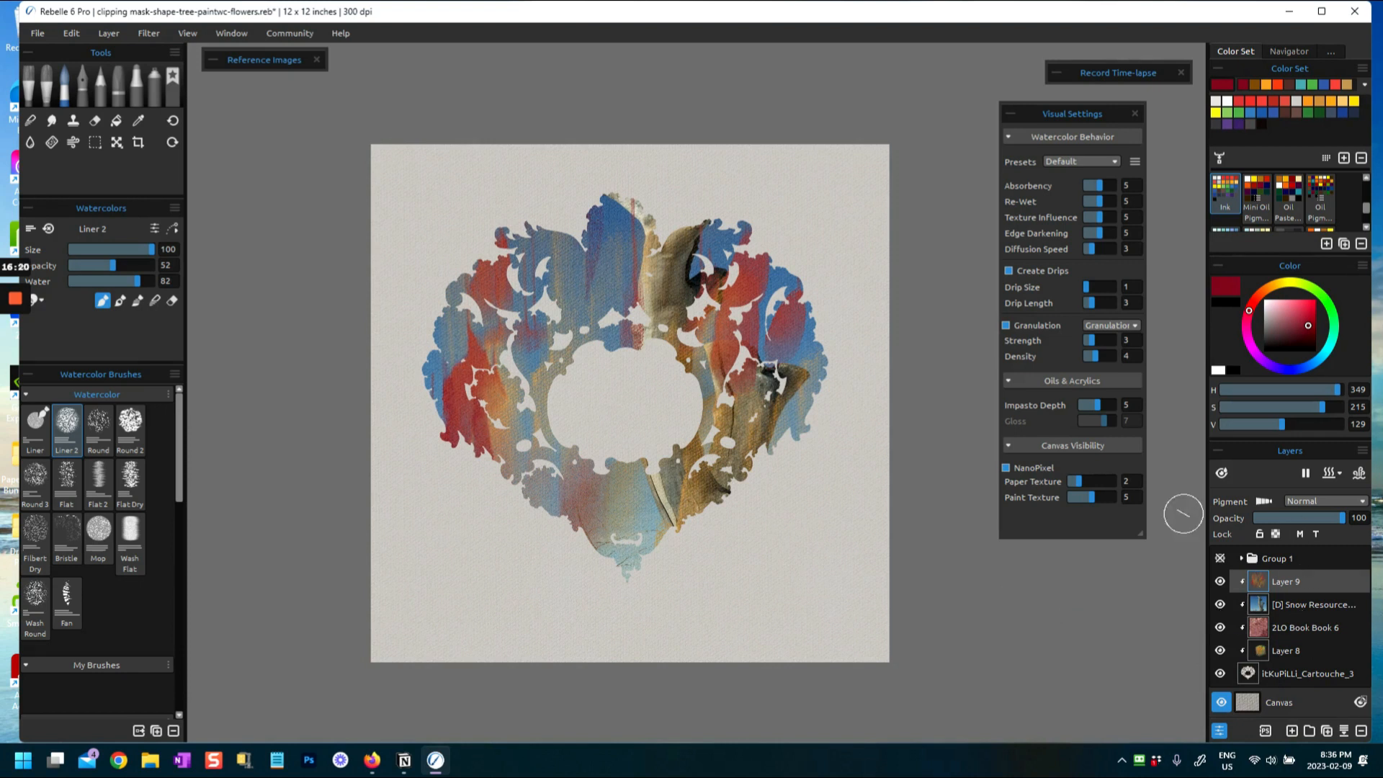
{"action": "left_click", "coordinate": [1220, 605]}
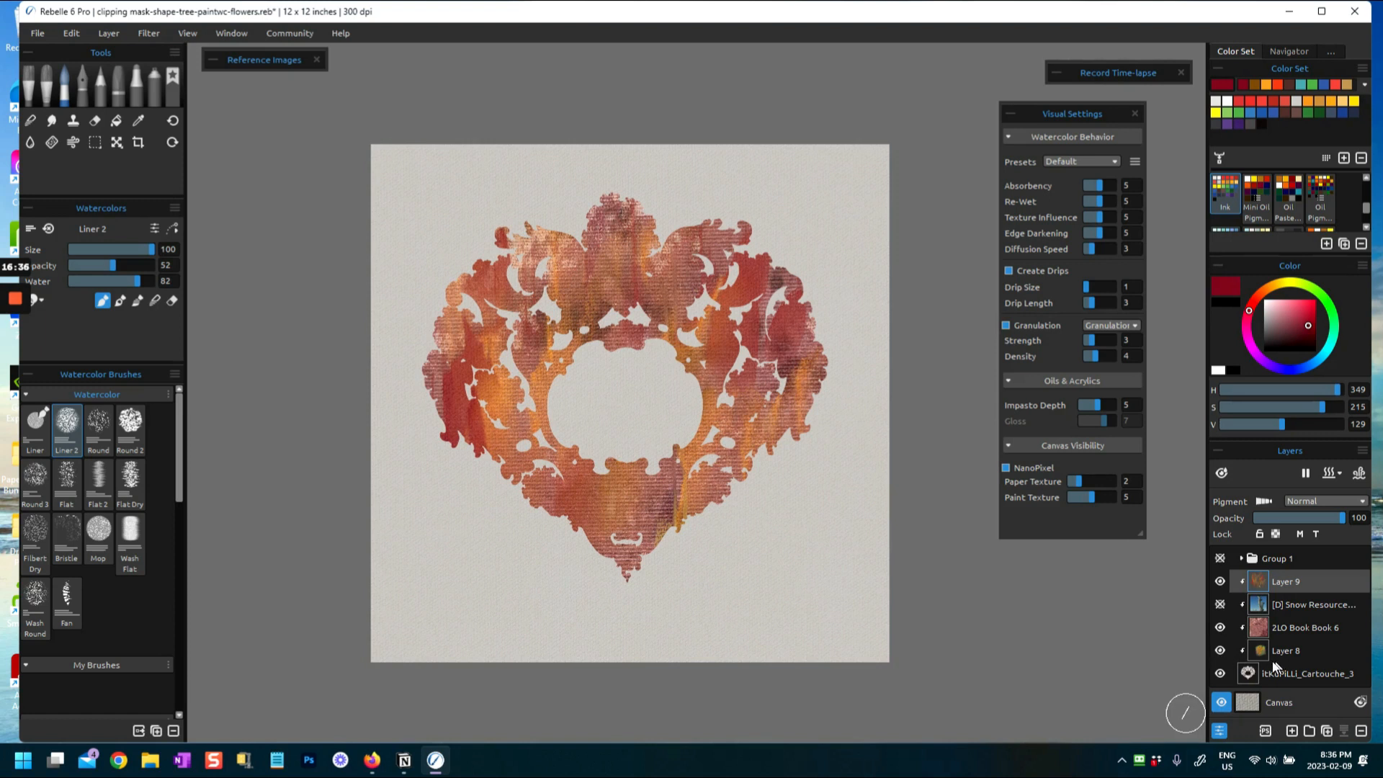
Lower the opacity of the 2LO Book Book 6 layer to 23 and the opacity of Layer 8 to 50
{"action": "left_click", "coordinate": [1219, 628]}
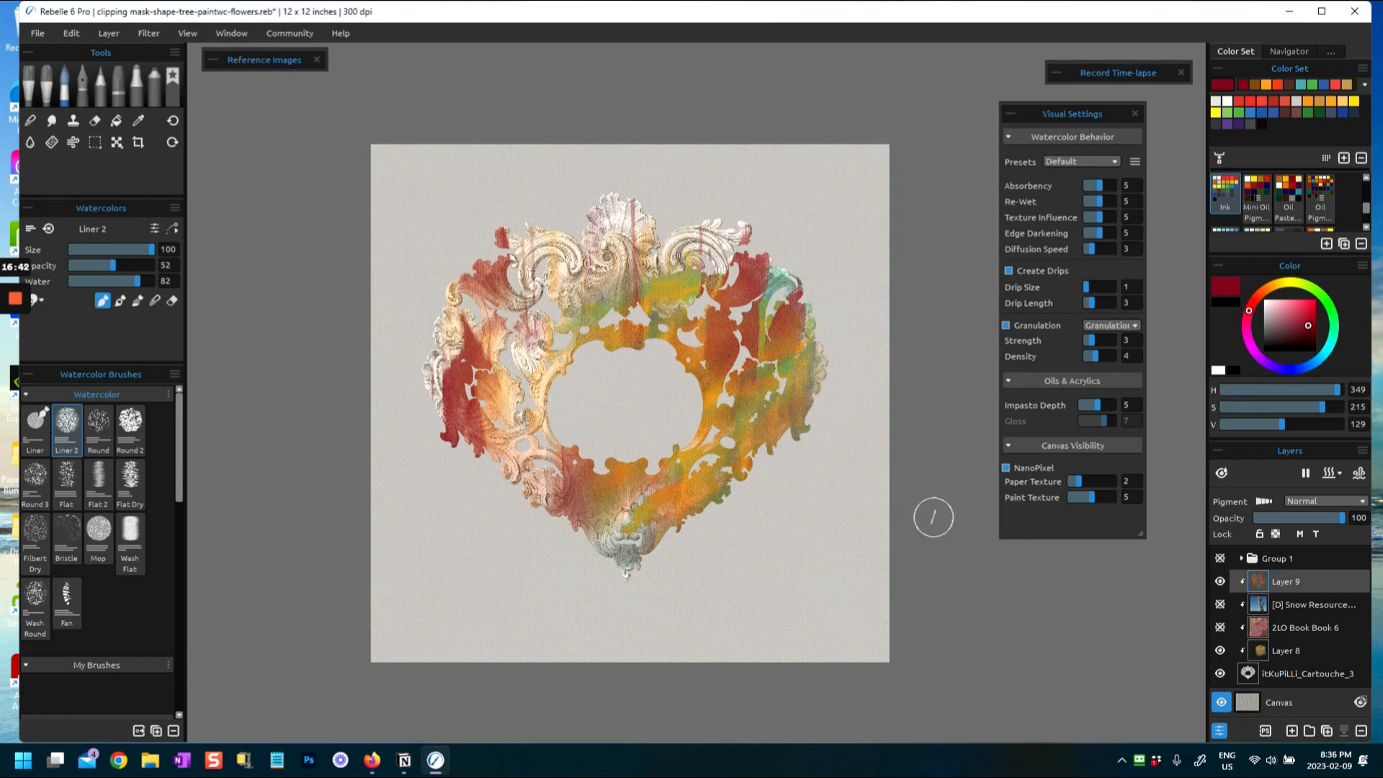
{"action": "left_click", "coordinate": [1220, 628]}
{"action": "left_click", "coordinate": [1266, 630]}
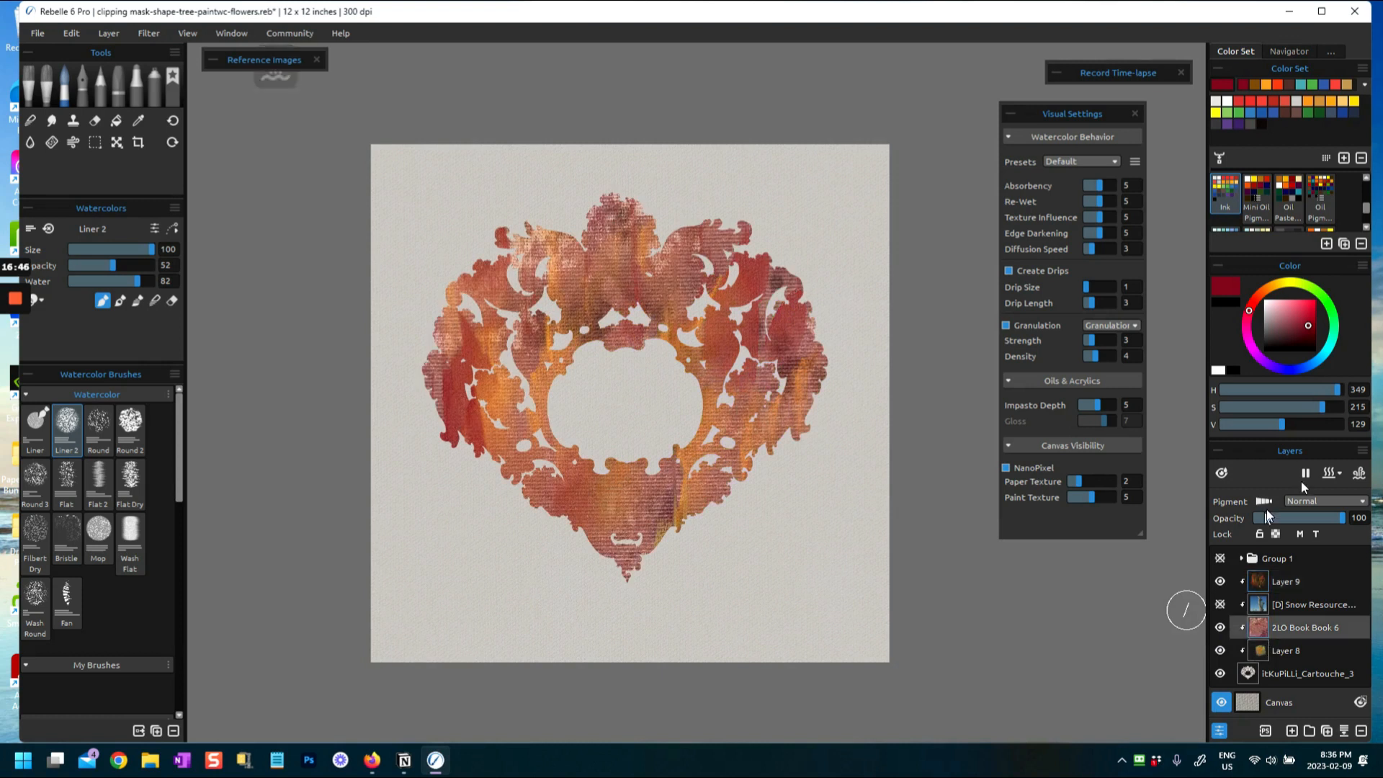
{"action": "left_click_drag", "start_coordinate": [1338, 517], "coordinate": [1277, 516]}
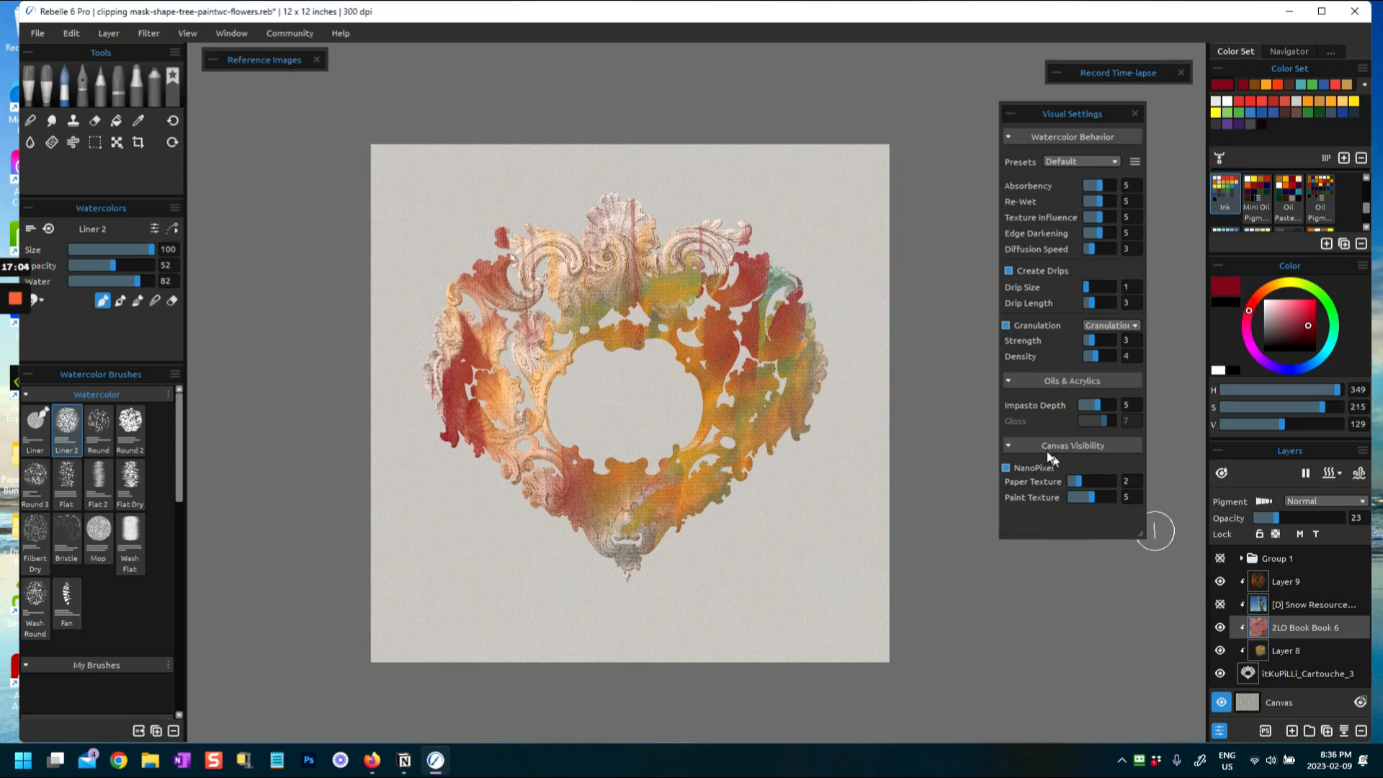
{"action": "left_click", "coordinate": [1255, 647]}
{"action": "mouse_move", "coordinate": [1320, 519]}
{"action": "left_mouse_down"}
{"action": "mouse_move", "coordinate": [1267, 519]}
{"action": "mouse_move", "coordinate": [1299, 520]}
{"action": "left_mouse_up"}
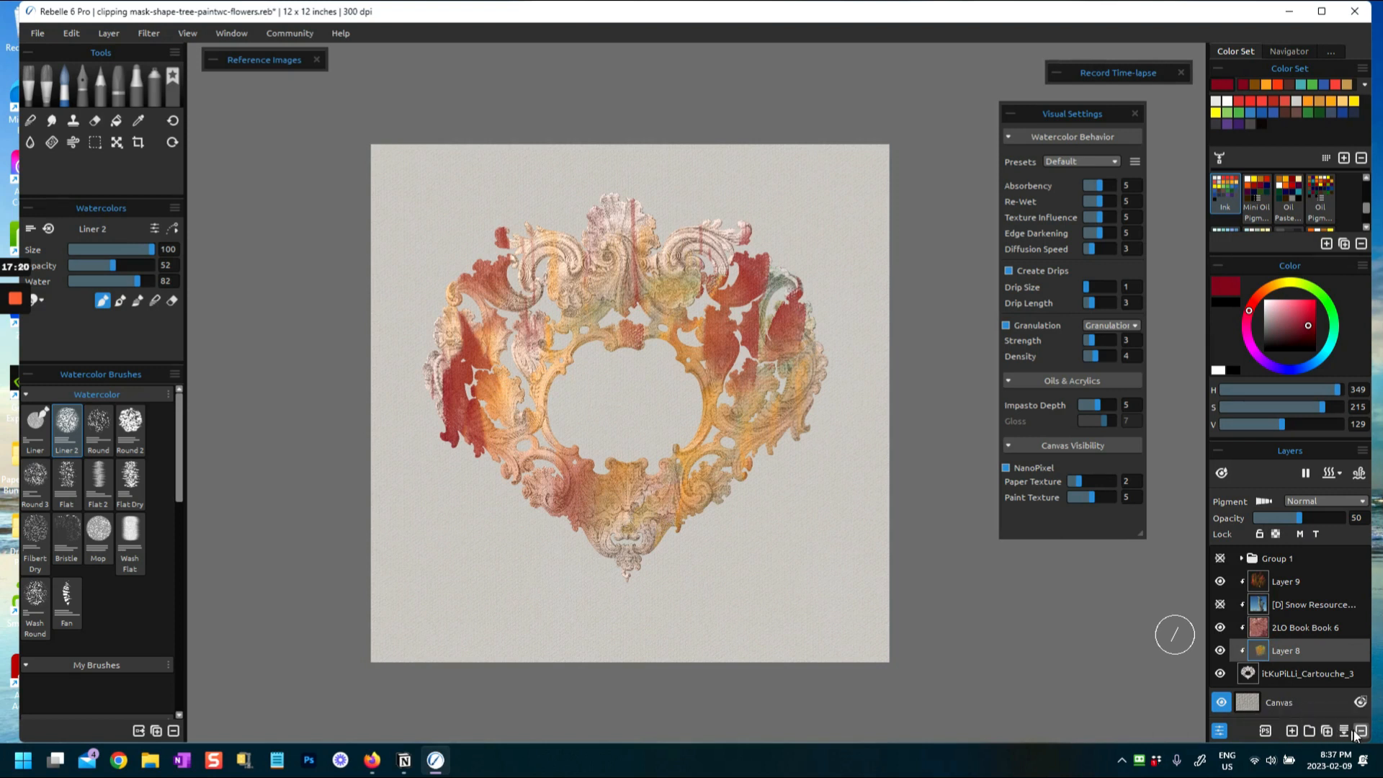
Duplicate Layer 8, set the copy's blending mode to Color Burn and raise its opacity close to full
{"action": "left_click", "coordinate": [1326, 732]}
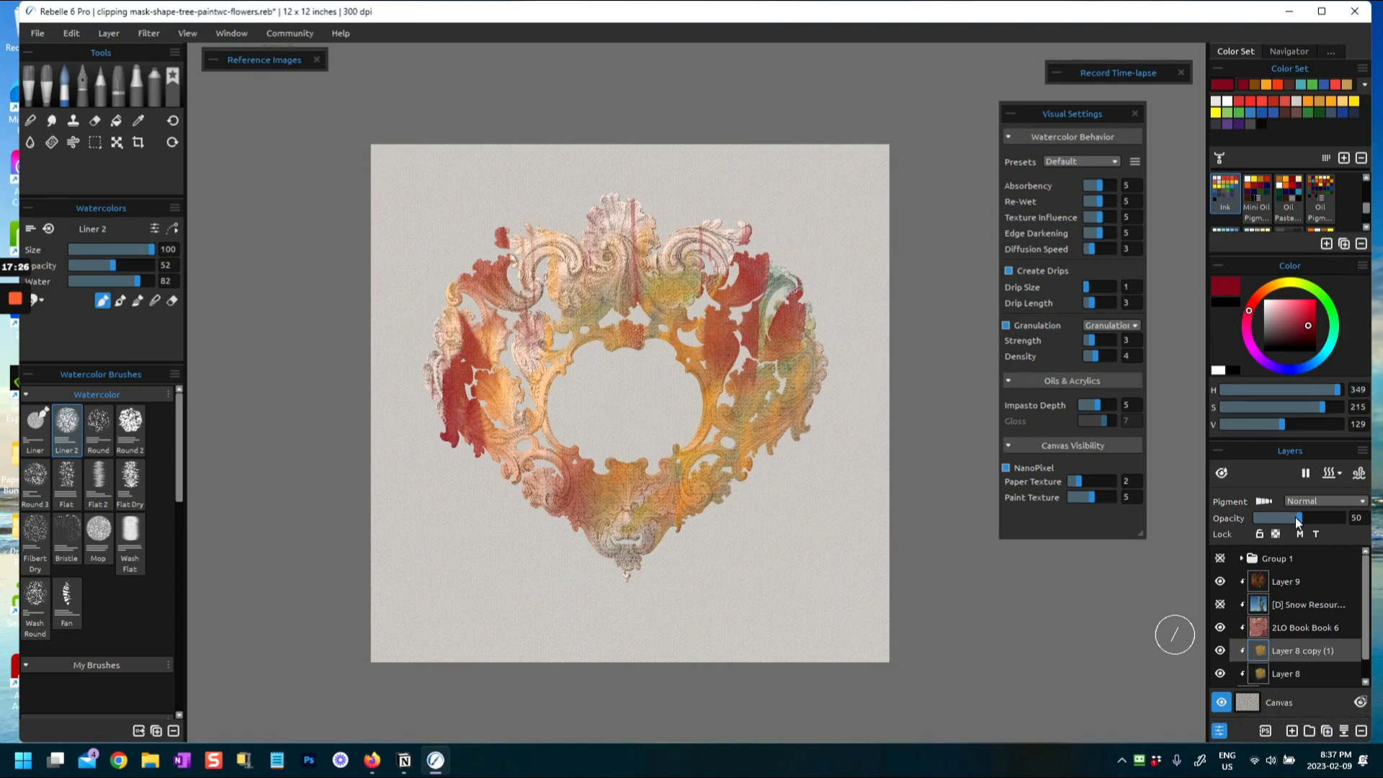
{"action": "left_click_drag", "start_coordinate": [1305, 517], "coordinate": [1282, 517]}
{"action": "left_click", "coordinate": [1318, 502]}
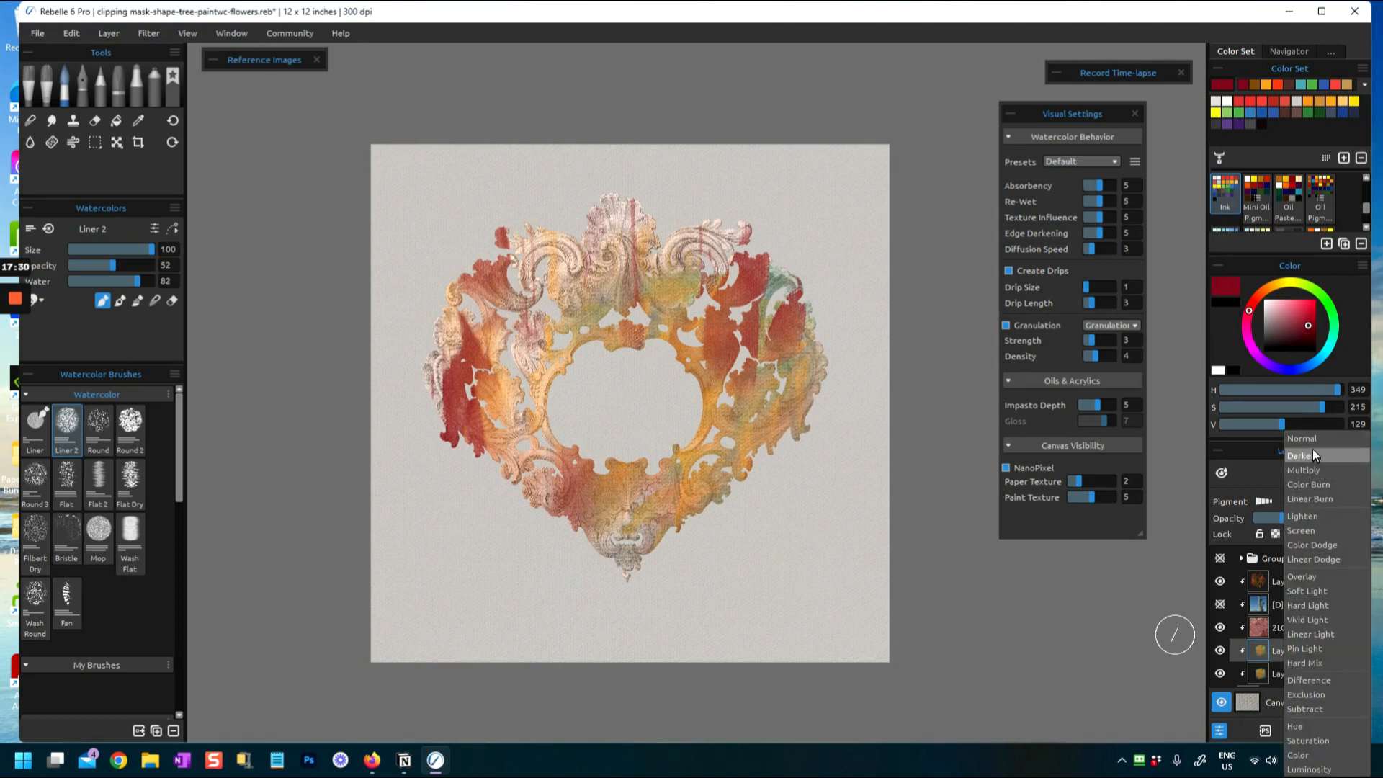
{"action": "left_click", "coordinate": [1301, 483]}
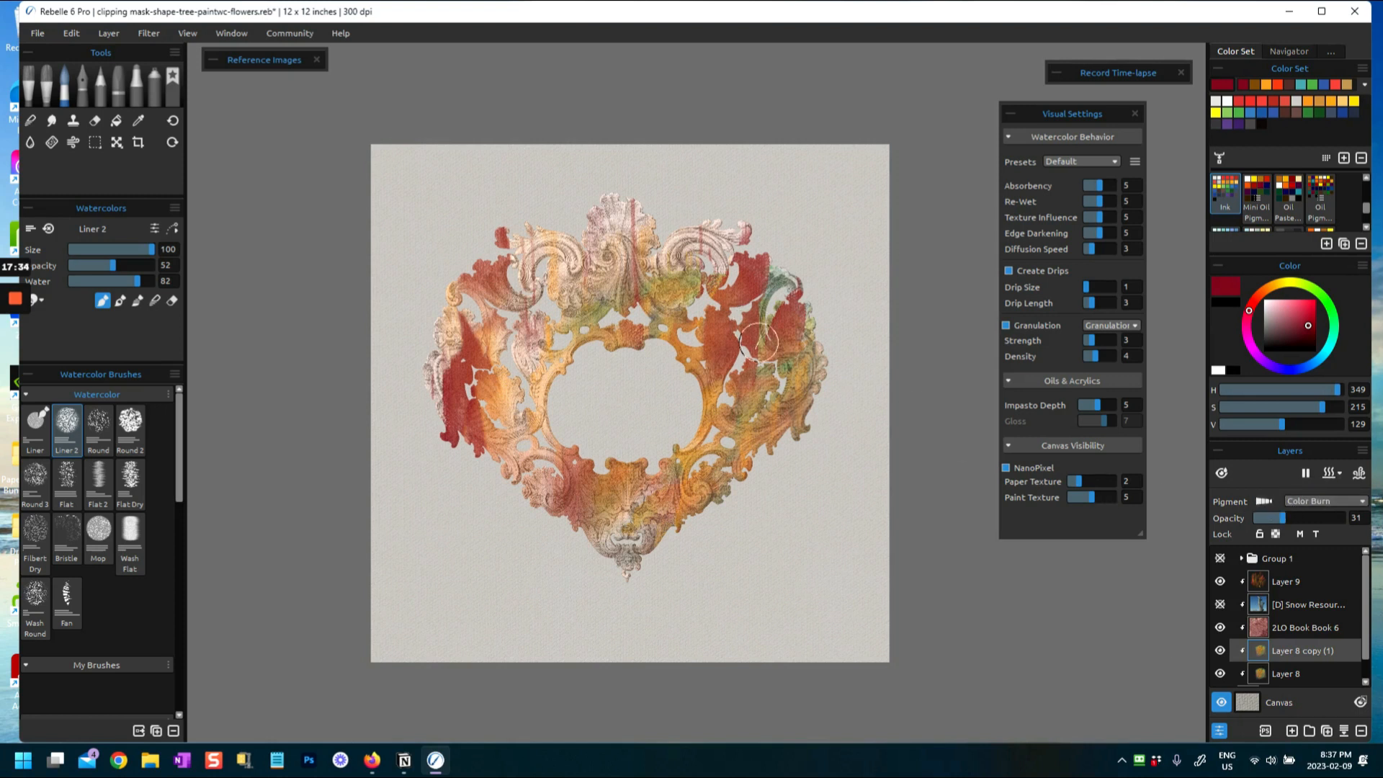
{"action": "left_click_drag", "start_coordinate": [1289, 518], "coordinate": [1338, 522]}
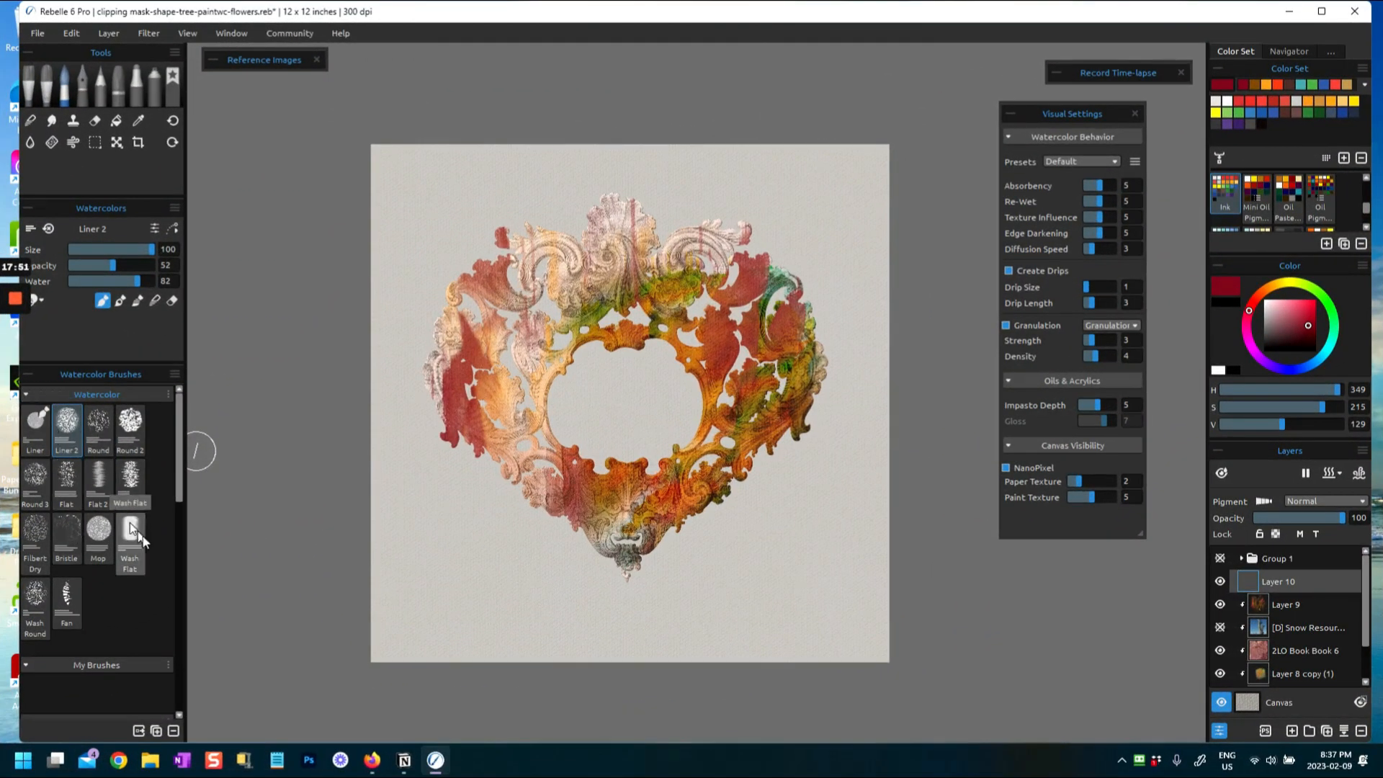
Paint diagonal yellow strokes (H 50, S 251, V 254) across the cartouche on Layer 10 with the Flat Dry brush
{"action": "left_click", "coordinate": [130, 486]}
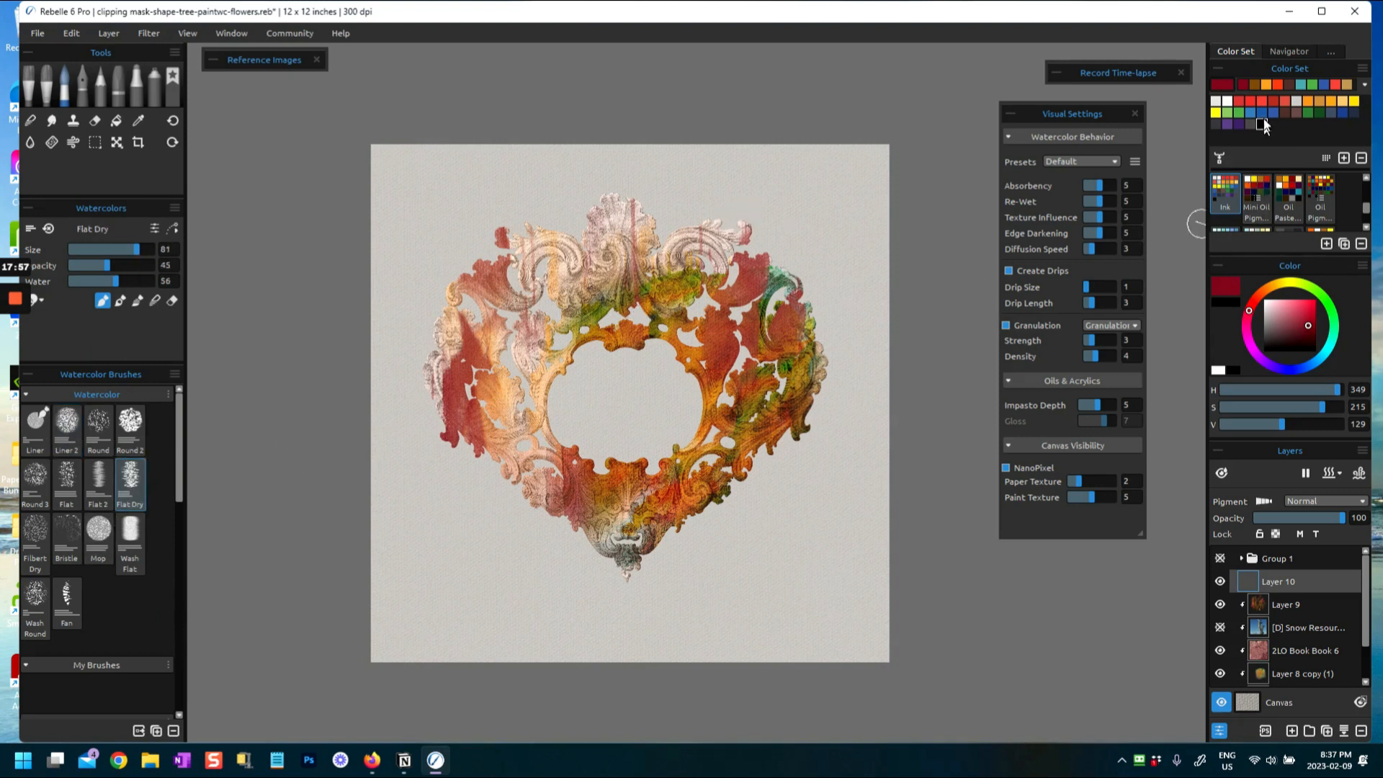
{"action": "left_click", "coordinate": [1355, 103]}
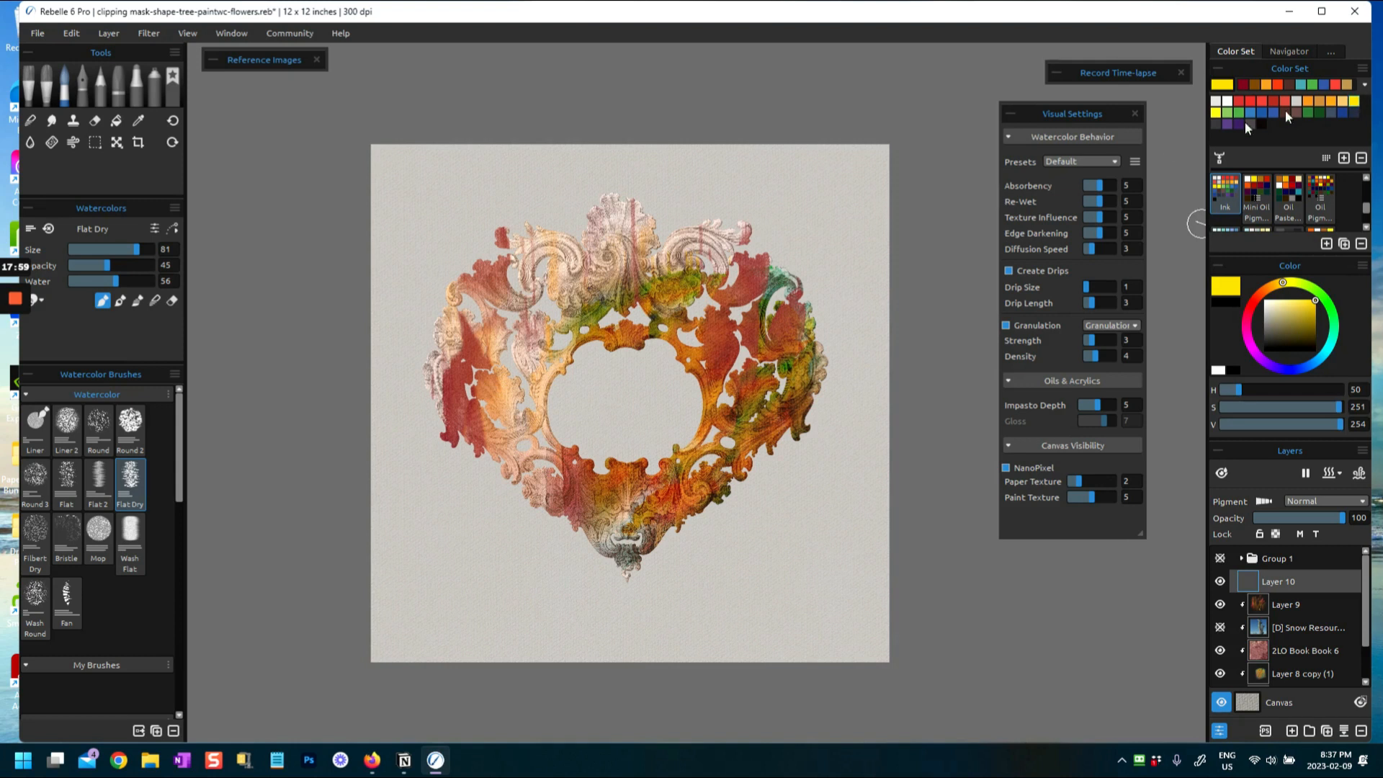
{"action": "left_click_drag", "start_coordinate": [652, 220], "coordinate": [803, 195]}
{"action": "left_click_drag", "start_coordinate": [416, 500], "coordinate": [612, 353]}
{"action": "mouse_move", "coordinate": [475, 633]}
{"action": "left_mouse_down"}
{"action": "mouse_move", "coordinate": [546, 636]}
{"action": "mouse_move", "coordinate": [799, 440]}
{"action": "left_mouse_up"}
Add diagonal red strokes (H 1, S 186, V 214) over the cartouche's lower-left side and inside its opening on Layer 10
{"action": "left_click", "coordinate": [1239, 101]}
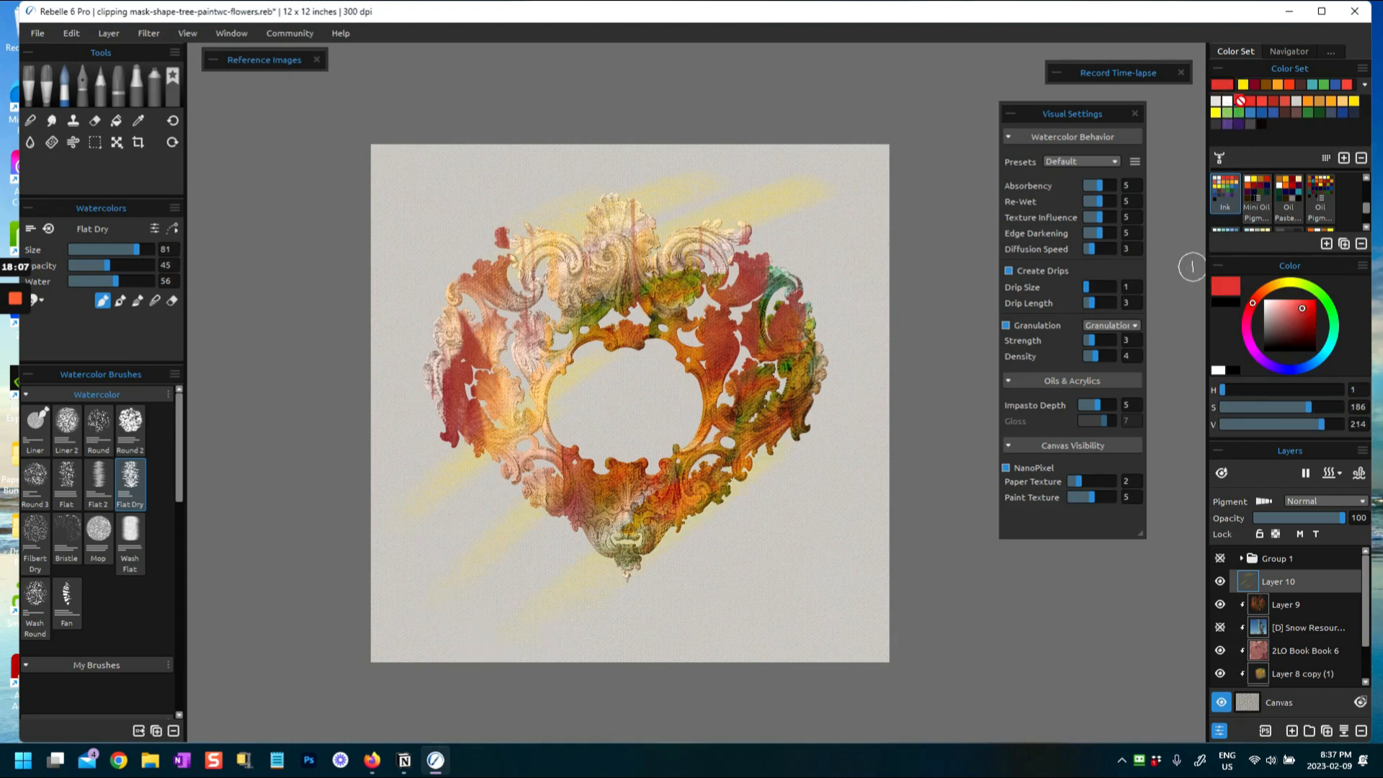
{"action": "left_click_drag", "start_coordinate": [439, 535], "coordinate": [558, 457]}
{"action": "left_click_drag", "start_coordinate": [394, 564], "coordinate": [548, 428]}
{"action": "left_click_drag", "start_coordinate": [455, 576], "coordinate": [555, 531]}
{"action": "left_click_drag", "start_coordinate": [643, 450], "coordinate": [702, 400]}
Add diagonal blue strokes (H 233, S 186, V 214) across the cartouche's upper edge, opening and lower part on Layer 10
{"action": "left_click", "coordinate": [1294, 368]}
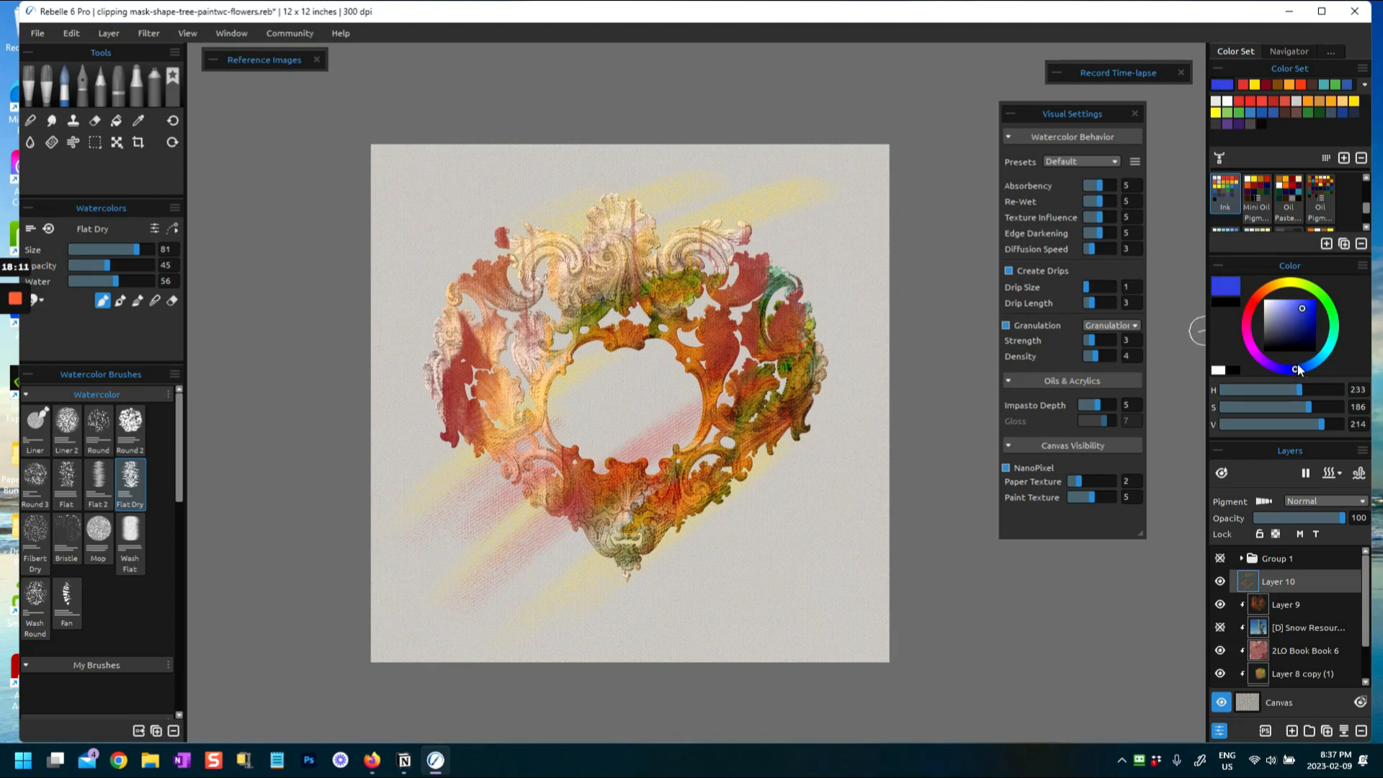
{"action": "left_click_drag", "start_coordinate": [491, 530], "coordinate": [549, 493]}
{"action": "left_click_drag", "start_coordinate": [435, 599], "coordinate": [536, 490]}
{"action": "left_click_drag", "start_coordinate": [550, 254], "coordinate": [721, 161]}
{"action": "left_click_drag", "start_coordinate": [612, 252], "coordinate": [760, 180]}
{"action": "left_click_drag", "start_coordinate": [664, 239], "coordinate": [819, 164]}
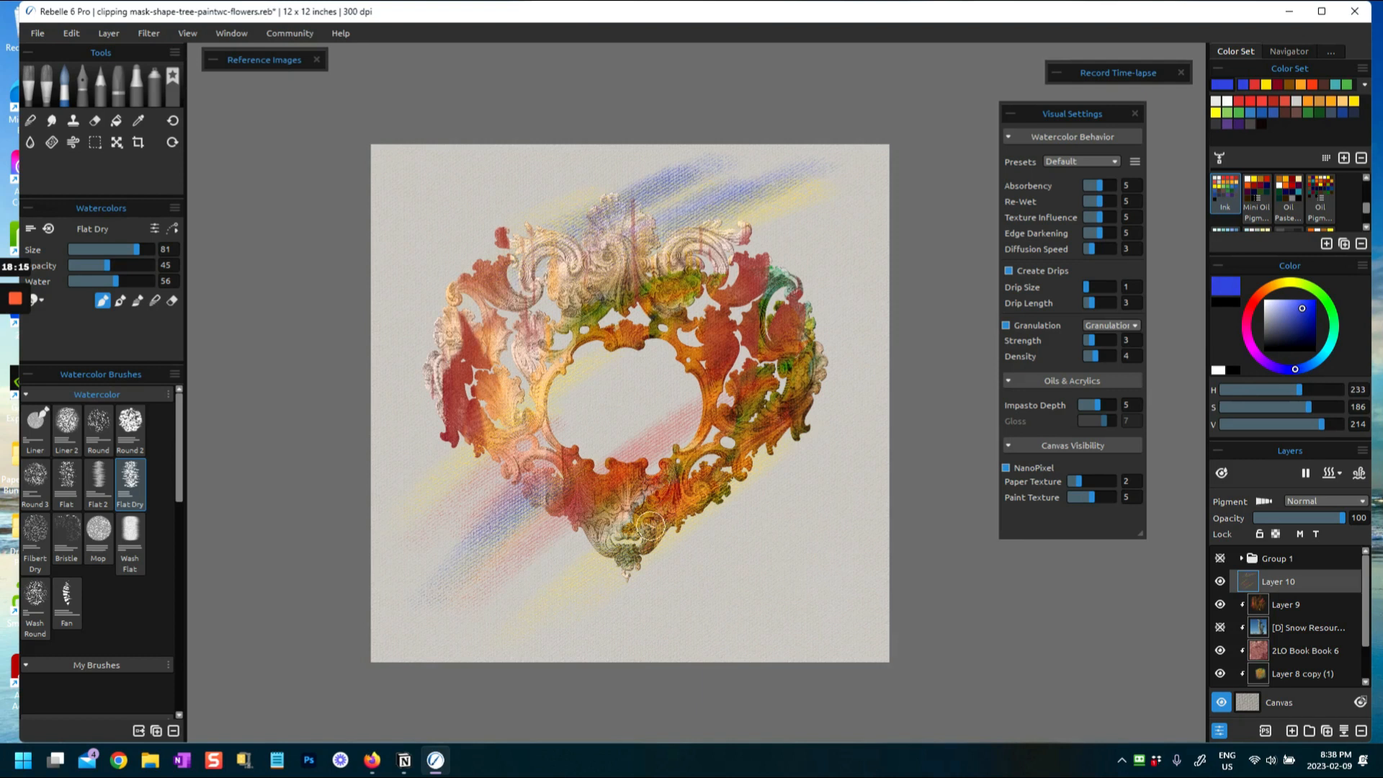
{"action": "left_click_drag", "start_coordinate": [605, 598], "coordinate": [725, 479]}
{"action": "left_click_drag", "start_coordinate": [454, 611], "coordinate": [684, 397]}
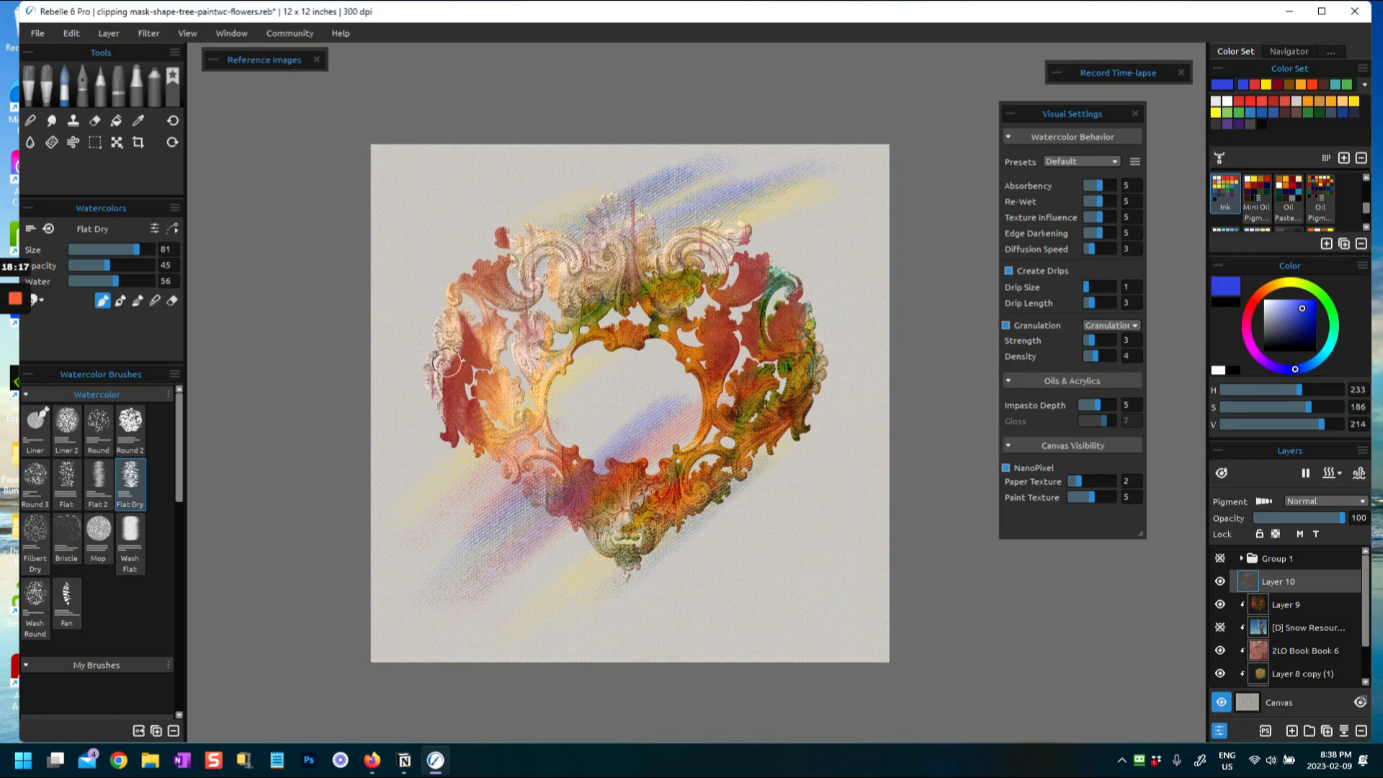
{"action": "left_click_drag", "start_coordinate": [472, 307], "coordinate": [626, 204]}
{"action": "left_click_drag", "start_coordinate": [407, 320], "coordinate": [628, 170]}
{"action": "left_click_drag", "start_coordinate": [435, 288], "coordinate": [645, 160]}
{"action": "left_click_drag", "start_coordinate": [461, 249], "coordinate": [692, 148]}
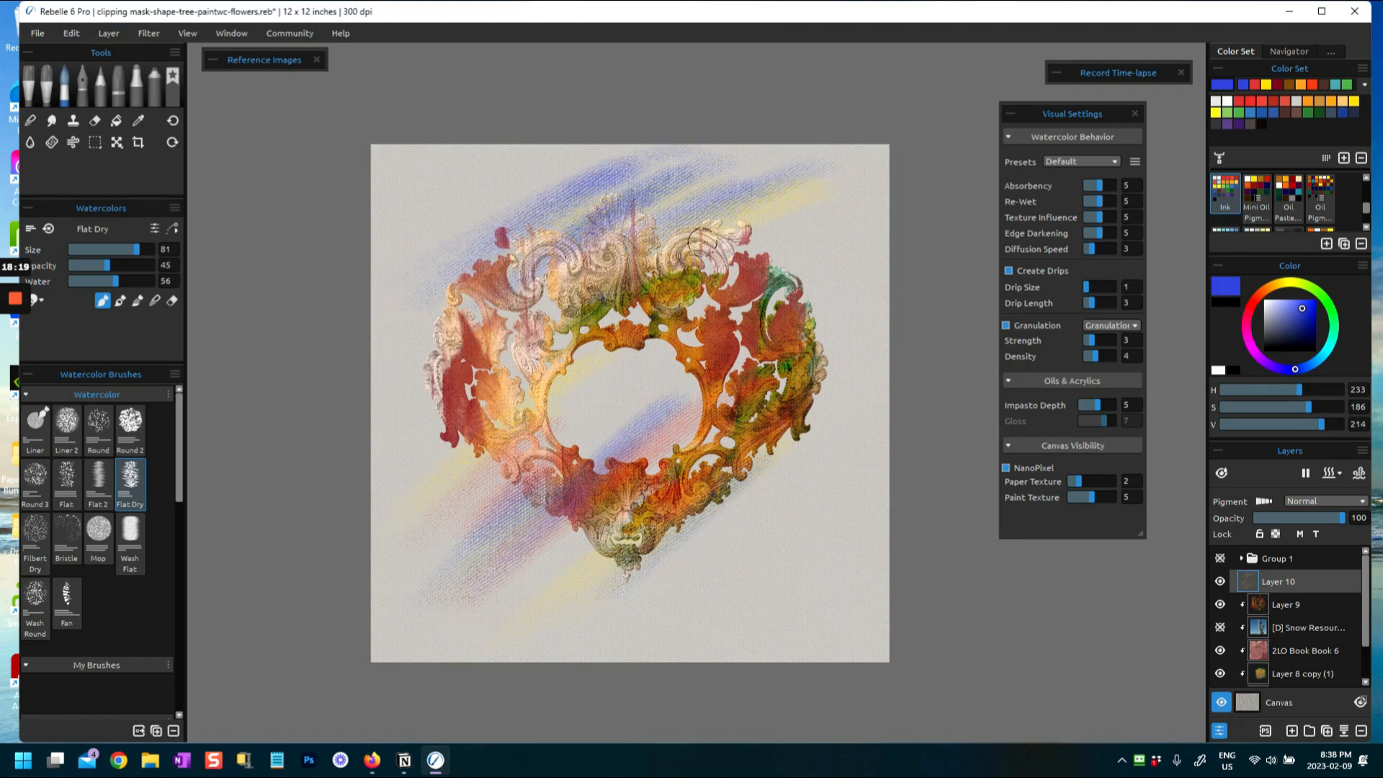
{"action": "left_click_drag", "start_coordinate": [728, 241], "coordinate": [853, 176]}
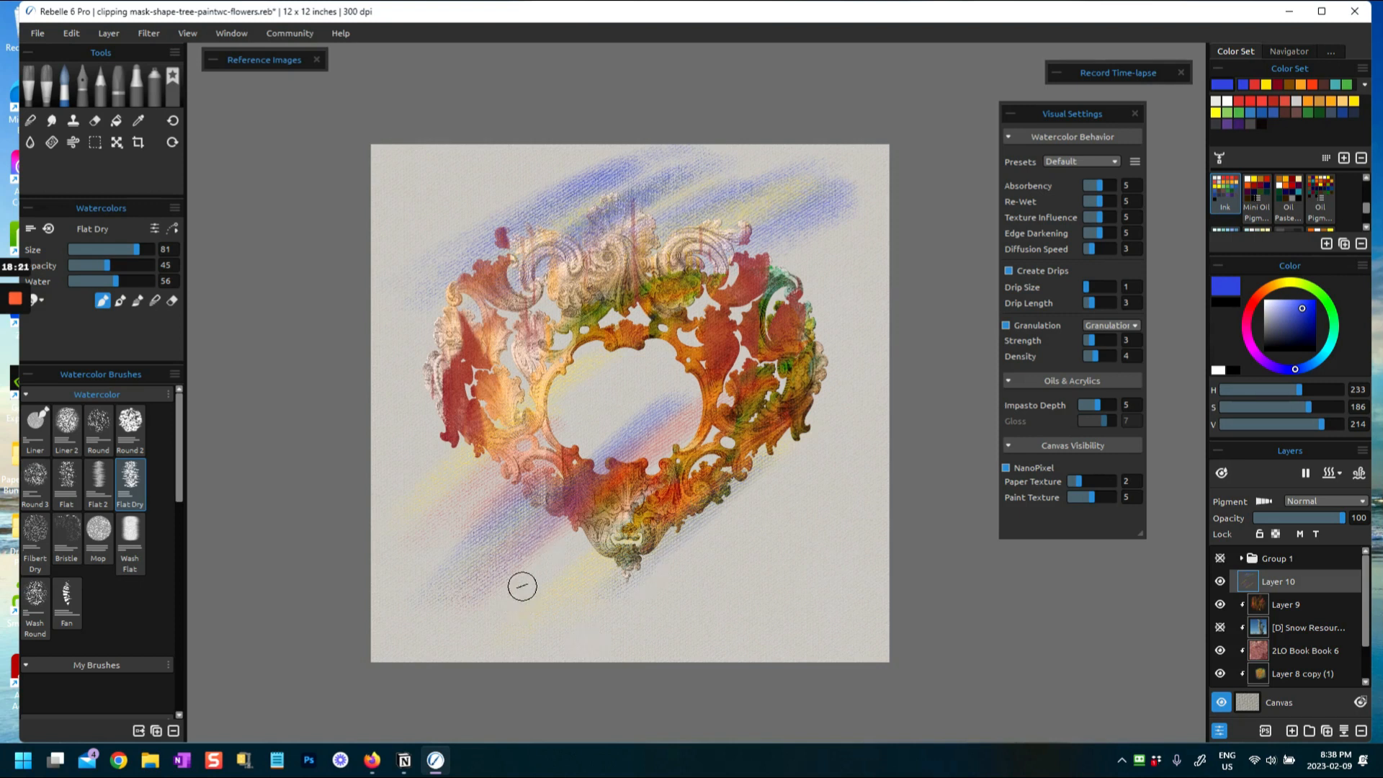
{"action": "left_click_drag", "start_coordinate": [452, 577], "coordinate": [562, 508]}
Set the Flat Dry brush to size 100, opacity 86 and water 100, and paint heavier blue strokes over the cartouche's upper-left edge
{"action": "mouse_move", "coordinate": [136, 250]}
{"action": "left_mouse_down"}
{"action": "mouse_move", "coordinate": [153, 249]}
{"action": "mouse_move", "coordinate": [153, 282]}
{"action": "mouse_move", "coordinate": [140, 266]}
{"action": "left_mouse_up"}
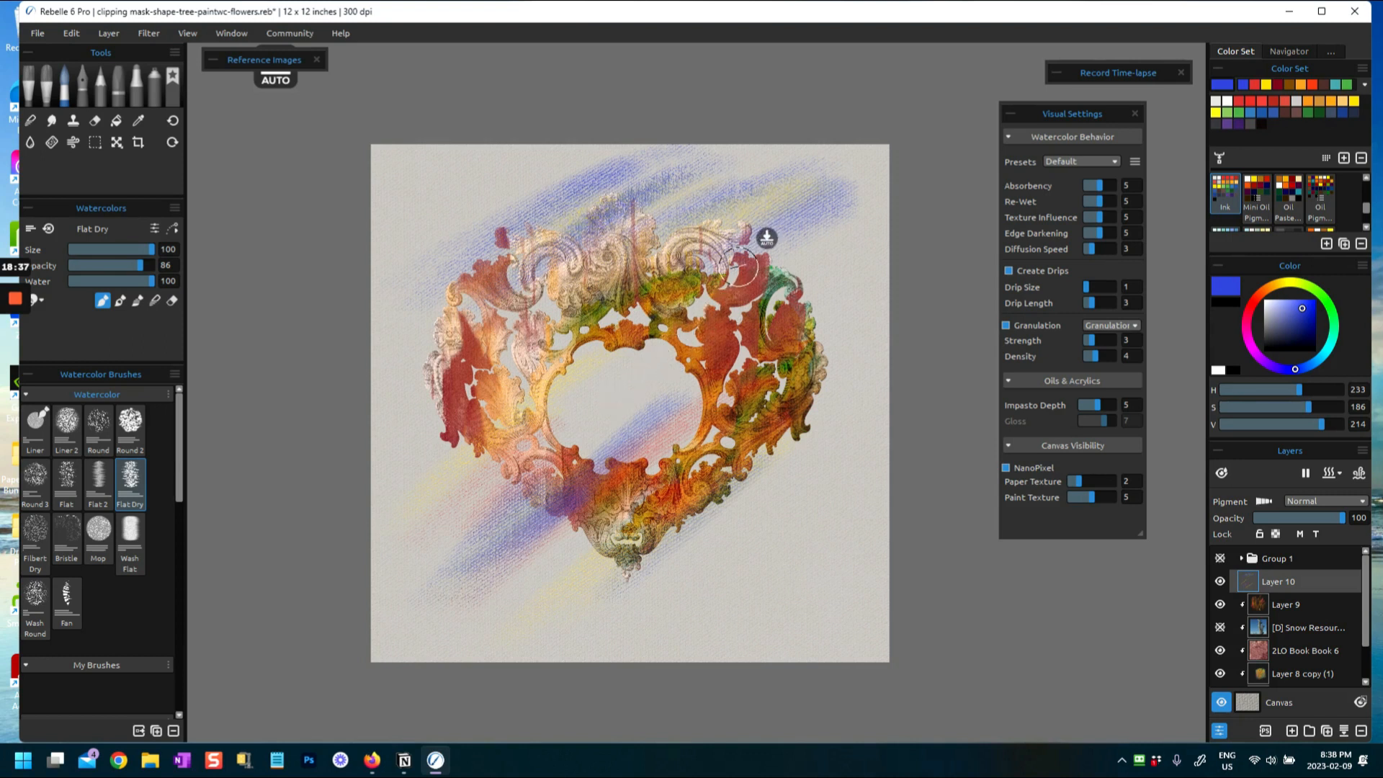
{"action": "left_click_drag", "start_coordinate": [515, 327], "coordinate": [409, 389]}
{"action": "left_click_drag", "start_coordinate": [513, 251], "coordinate": [394, 338]}
{"action": "left_click_drag", "start_coordinate": [742, 328], "coordinate": [582, 420]}
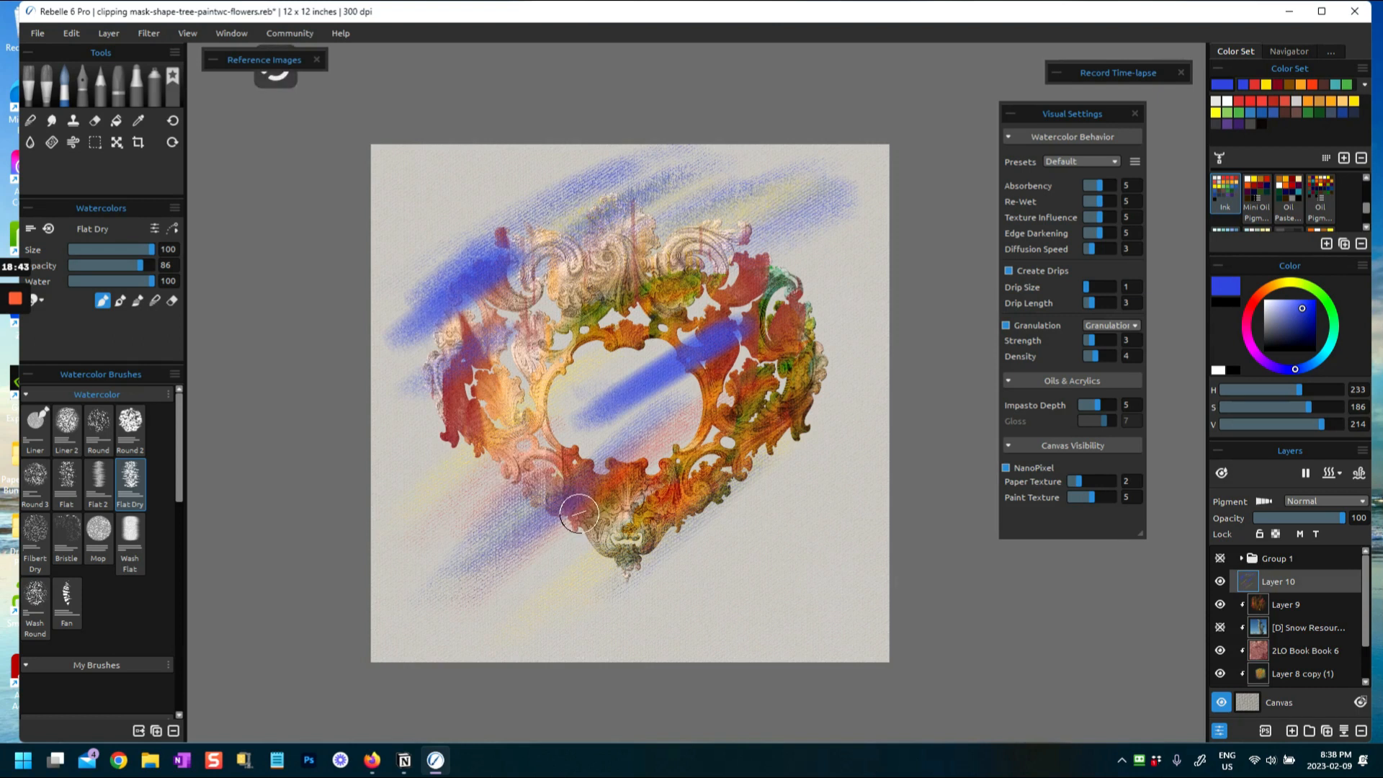
{"action": "key", "text": "ctrl+z"}
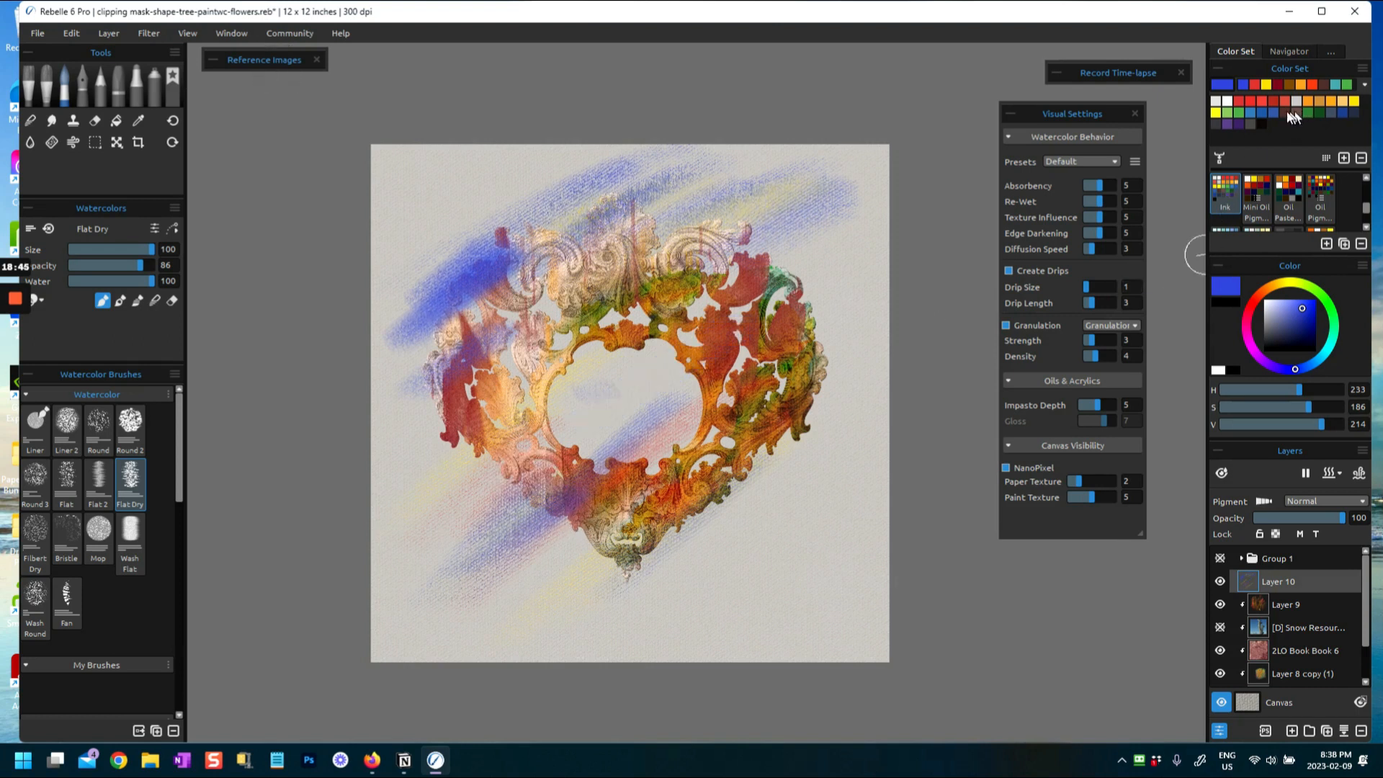
Paint bold red strokes (H 5, S 172, V 213) across the cartouche's upper and lower areas on Layer 10 and clip the layer to the cartouche
{"action": "left_click", "coordinate": [1274, 101]}
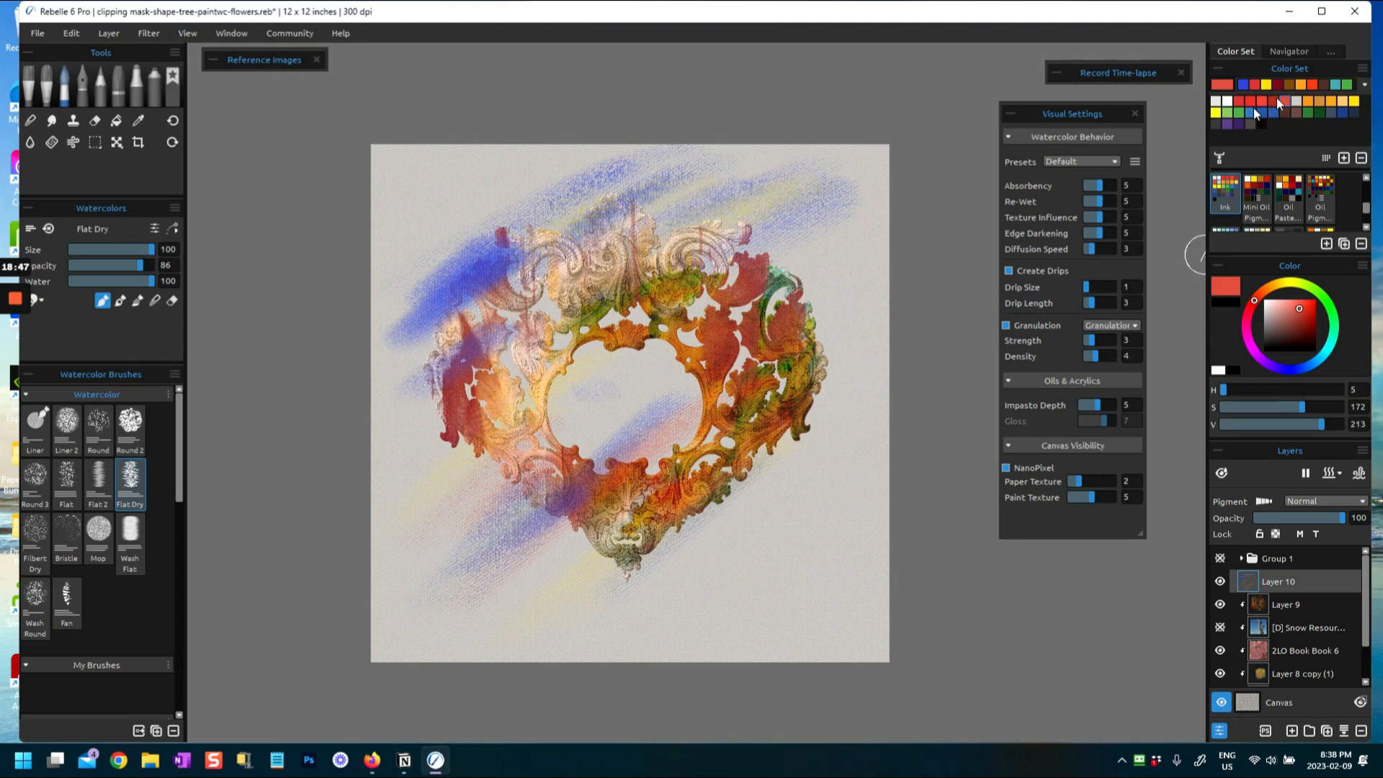
{"action": "left_click_drag", "start_coordinate": [861, 186], "coordinate": [751, 238]}
{"action": "left_click_drag", "start_coordinate": [499, 393], "coordinate": [650, 265]}
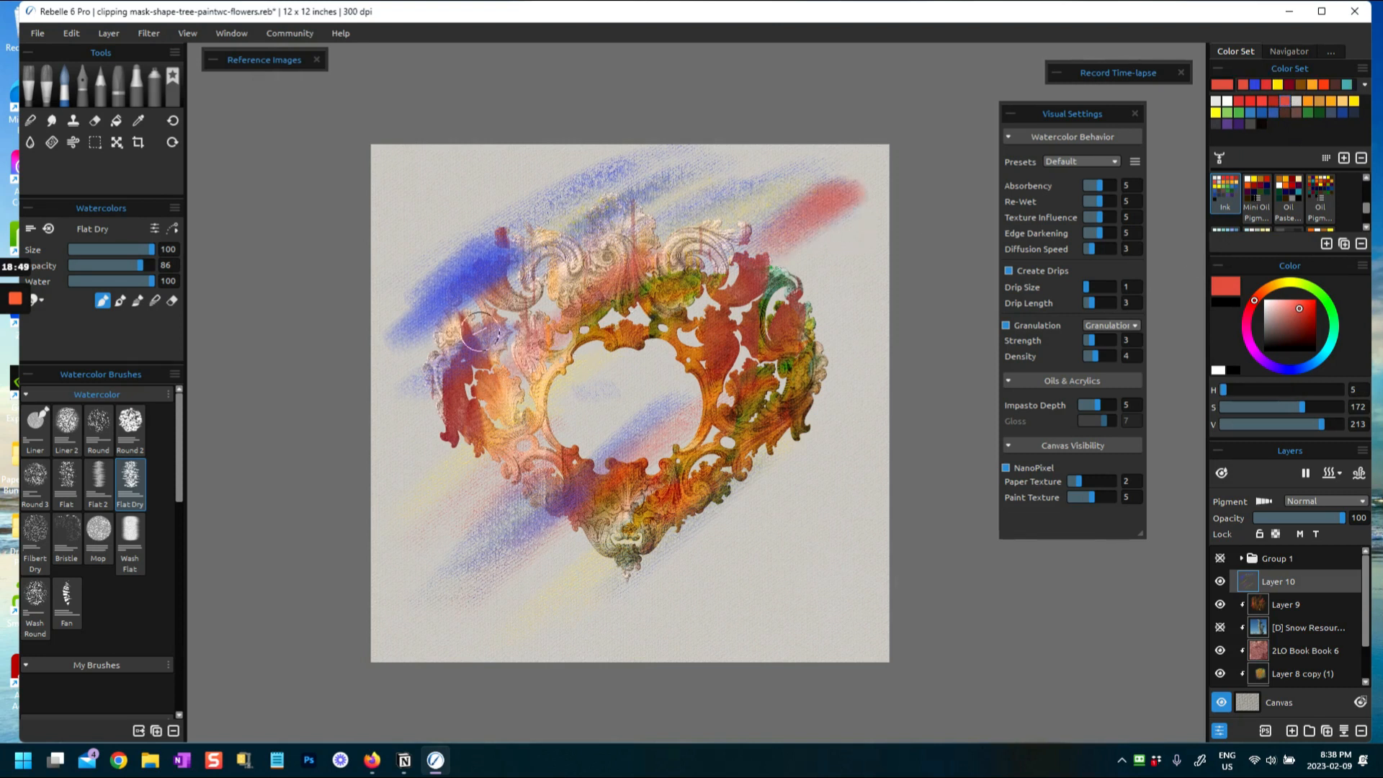
{"action": "left_click_drag", "start_coordinate": [391, 331], "coordinate": [606, 193]}
{"action": "left_click_drag", "start_coordinate": [385, 287], "coordinate": [621, 150]}
{"action": "left_click_drag", "start_coordinate": [414, 569], "coordinate": [616, 432]}
{"action": "mouse_move", "coordinate": [648, 572]}
{"action": "left_mouse_down"}
{"action": "mouse_move", "coordinate": [742, 515]}
{"action": "mouse_move", "coordinate": [835, 425]}
{"action": "left_mouse_up"}
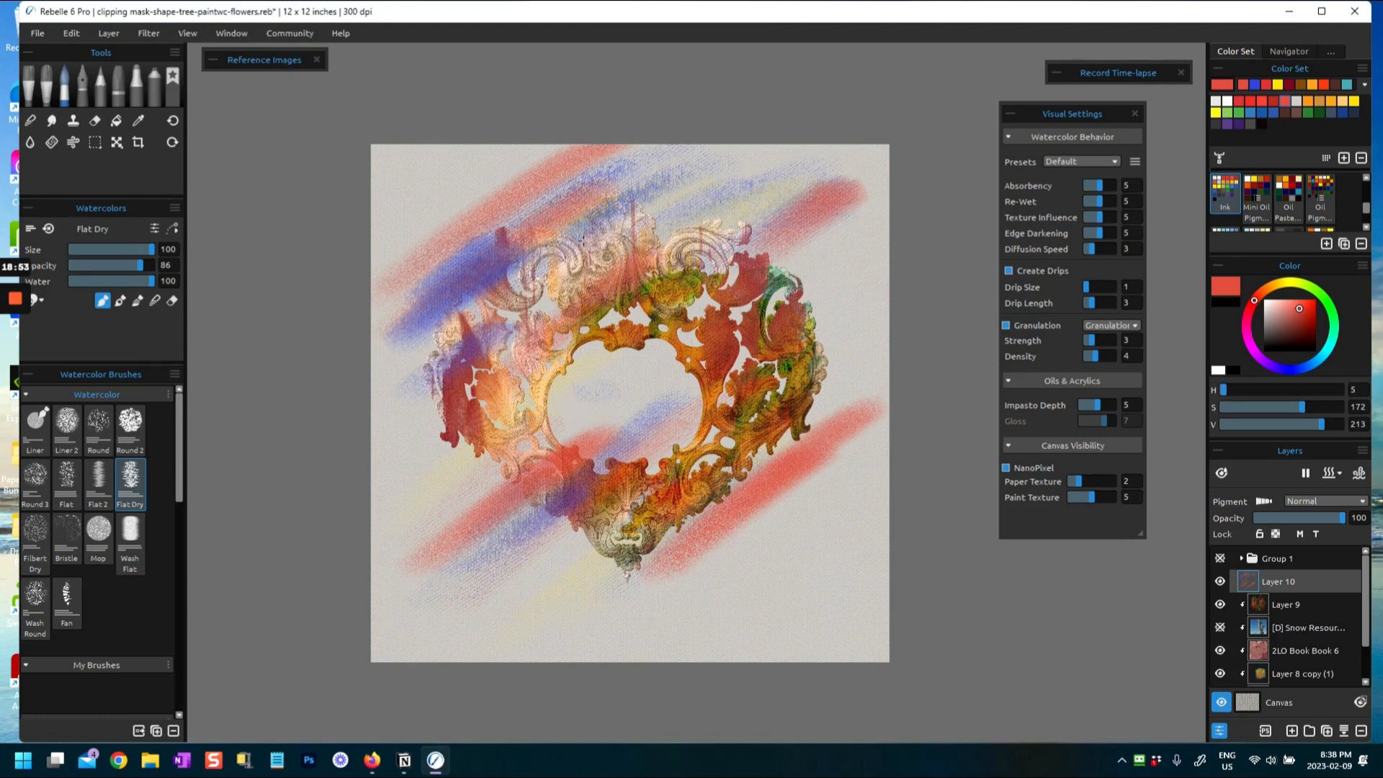
{"action": "left_click_drag", "start_coordinate": [484, 313], "coordinate": [720, 173]}
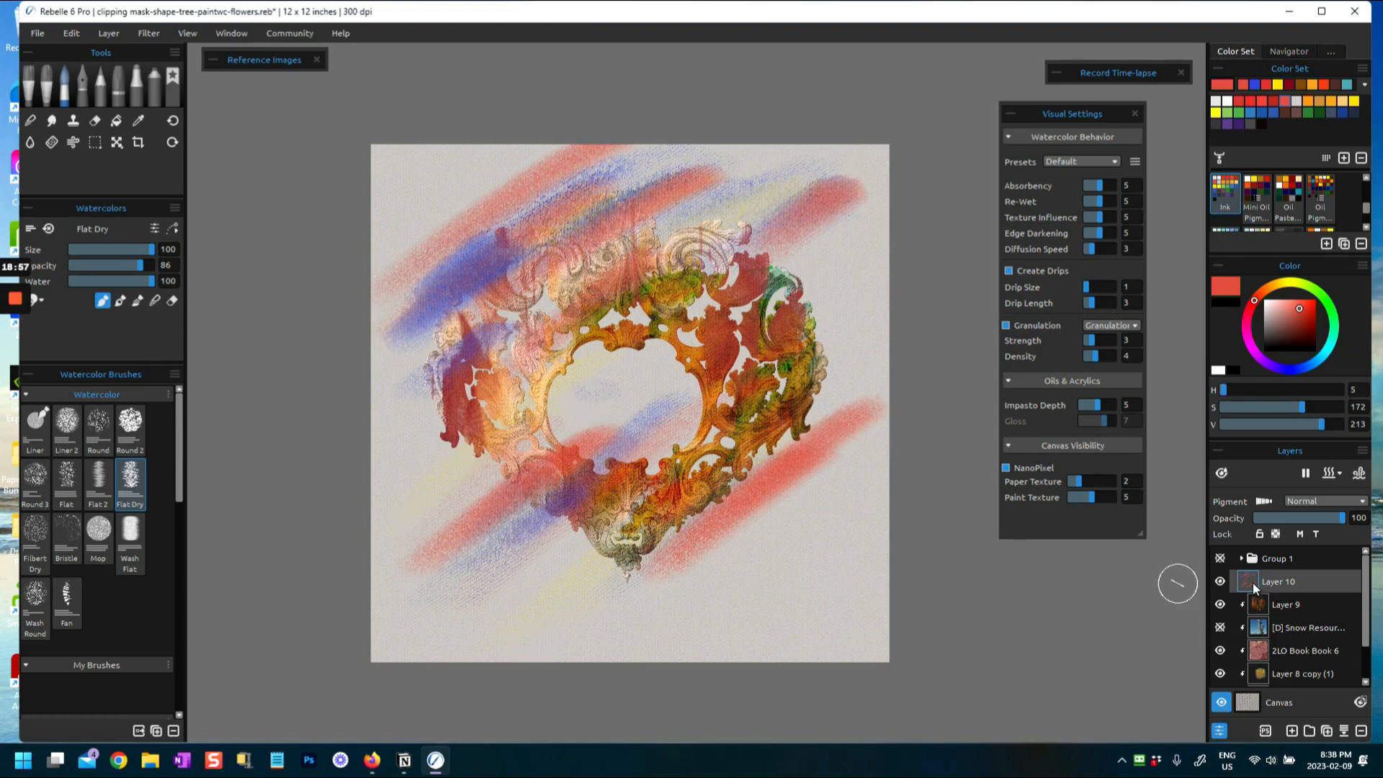
{"action": "right_click", "coordinate": [1250, 581]}
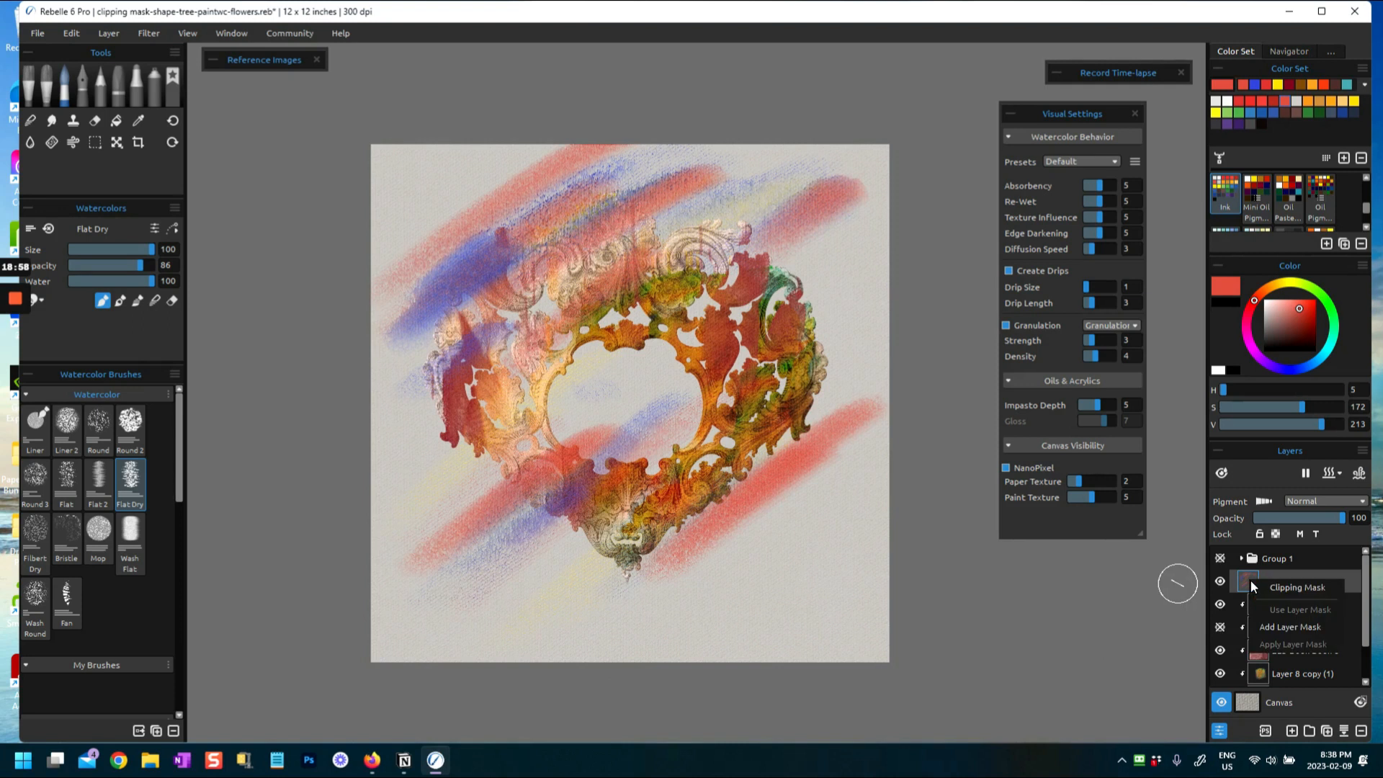
{"action": "left_click", "coordinate": [1294, 587]}
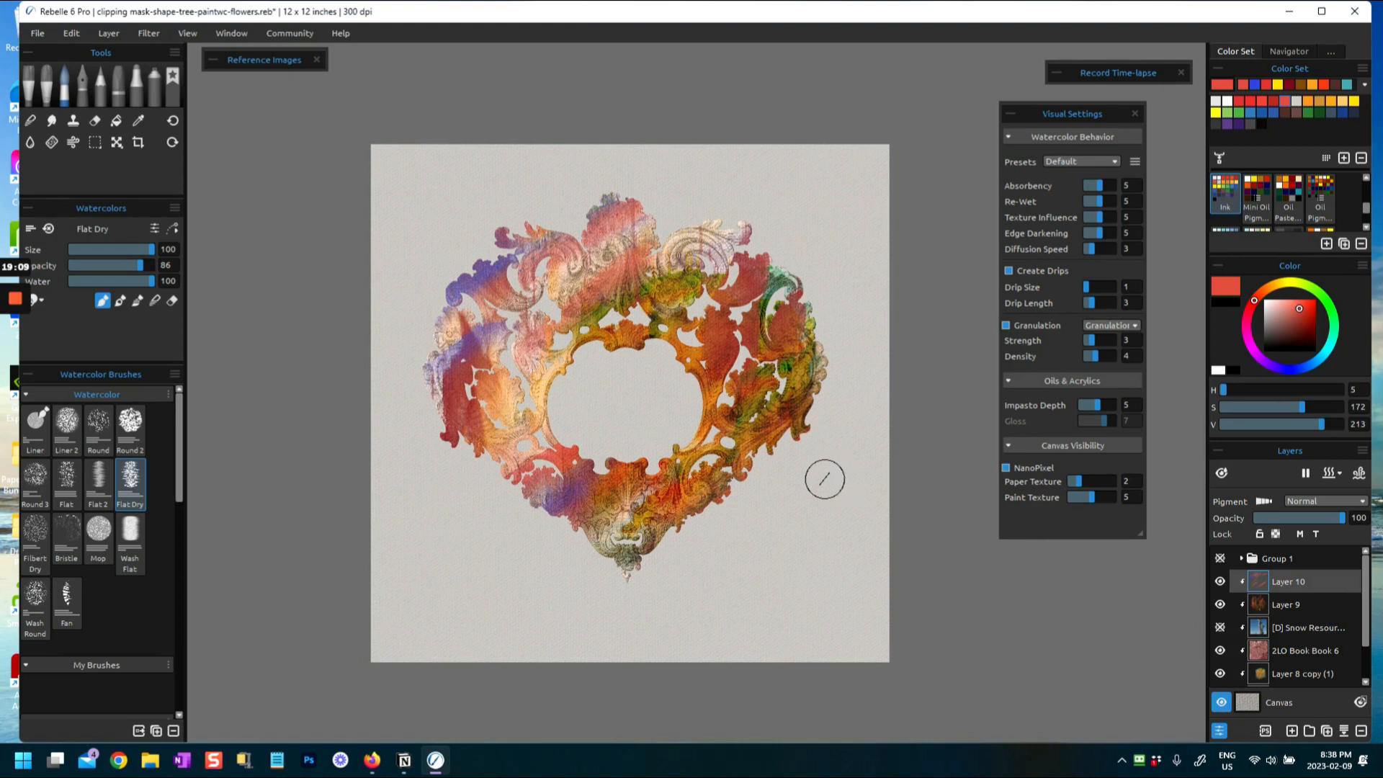
Set the [D] Snow Resource photo layer's blending mode to Linear Burn and make the layer visible
{"action": "left_click_drag", "start_coordinate": [1369, 641], "coordinate": [1365, 664]}
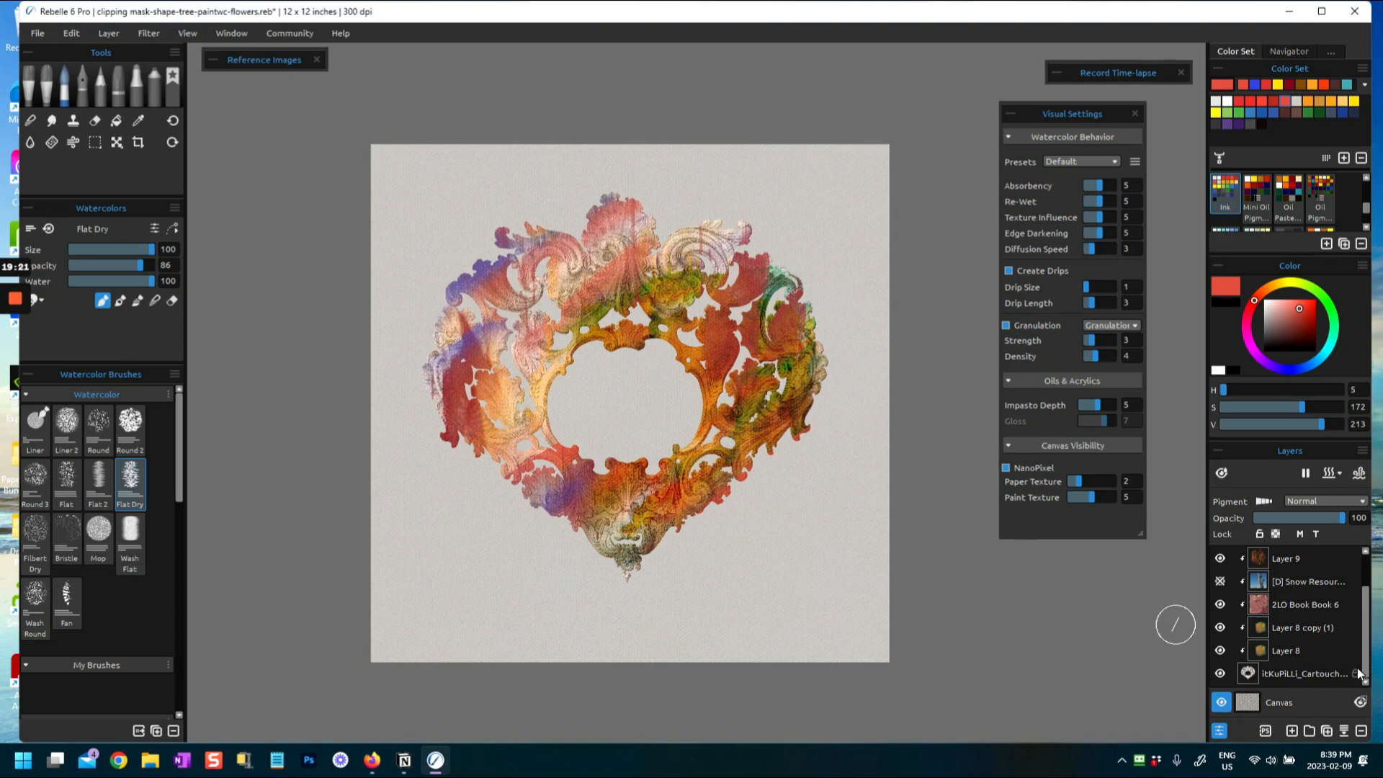
{"action": "left_click", "coordinate": [1220, 582]}
{"action": "left_click", "coordinate": [1221, 582]}
{"action": "left_click", "coordinate": [1256, 585]}
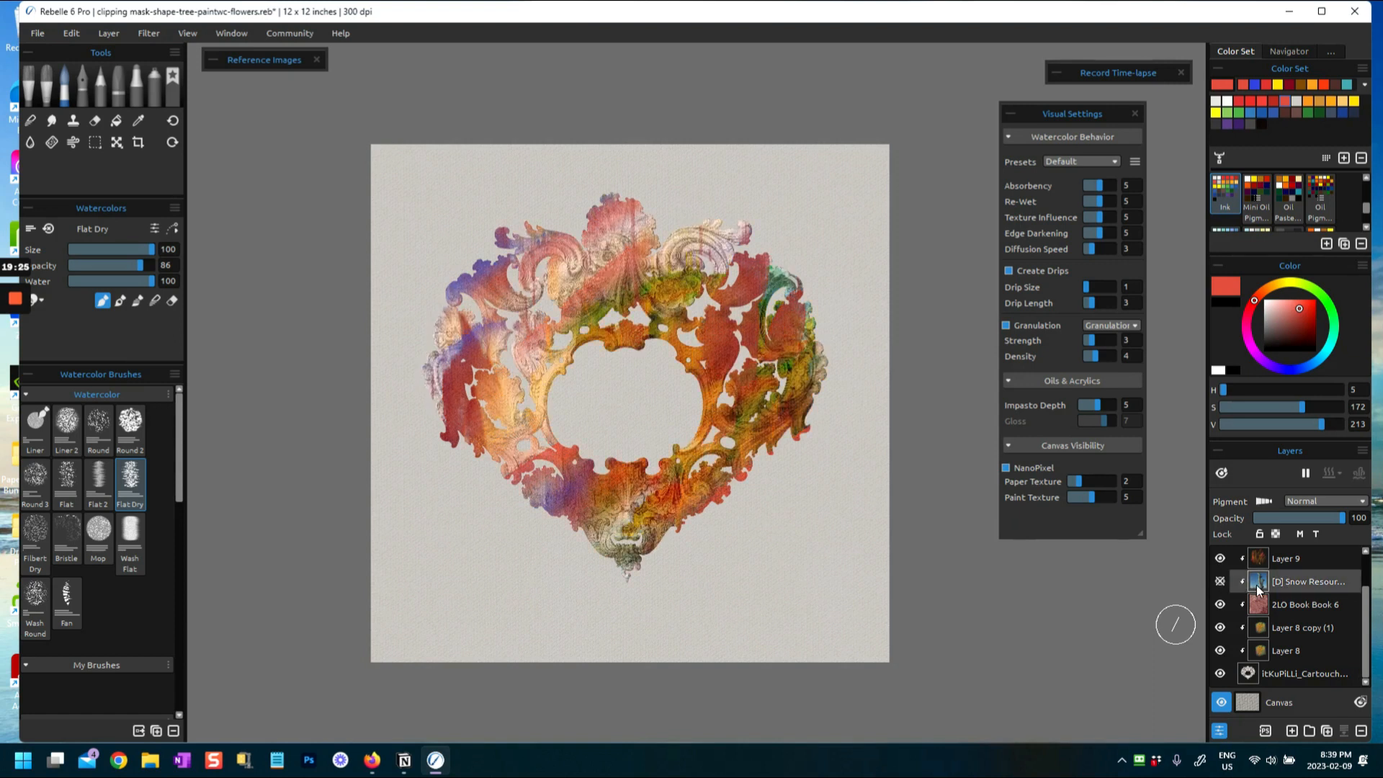
{"action": "left_click", "coordinate": [1320, 501]}
{"action": "left_click", "coordinate": [1319, 499]}
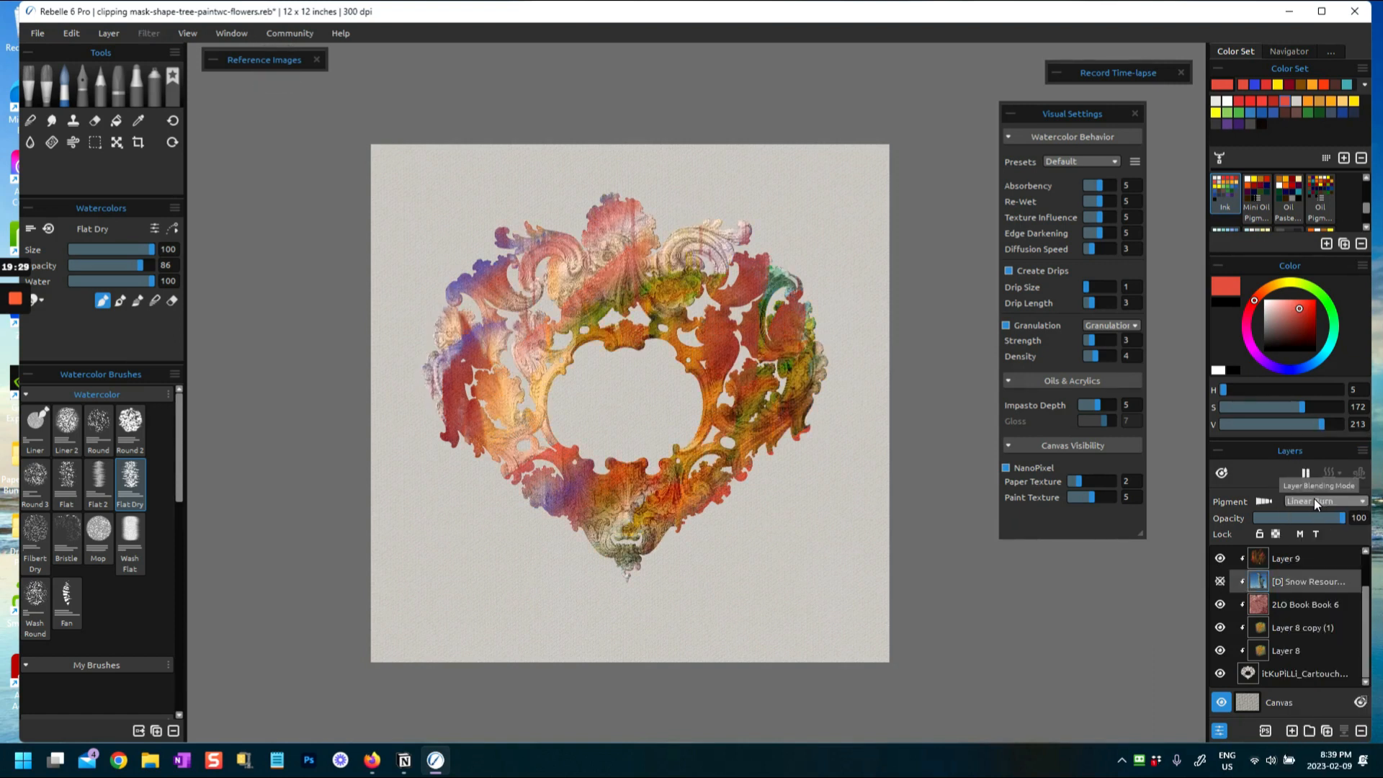
{"action": "left_click", "coordinate": [1222, 581]}
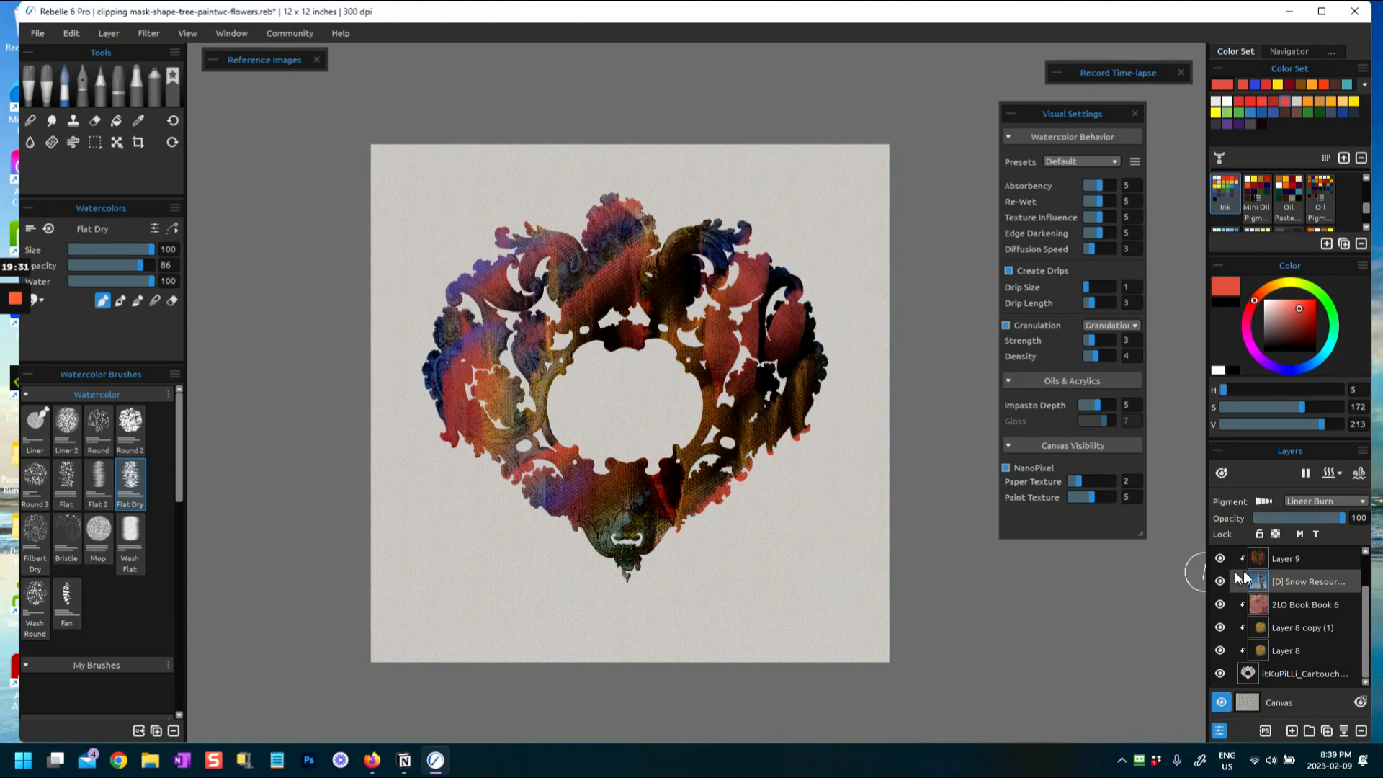
Change the [D] Snow Resource layer's blending mode to Color Burn and its opacity to 75
{"action": "left_click", "coordinate": [1311, 503]}
{"action": "left_click", "coordinate": [1306, 480]}
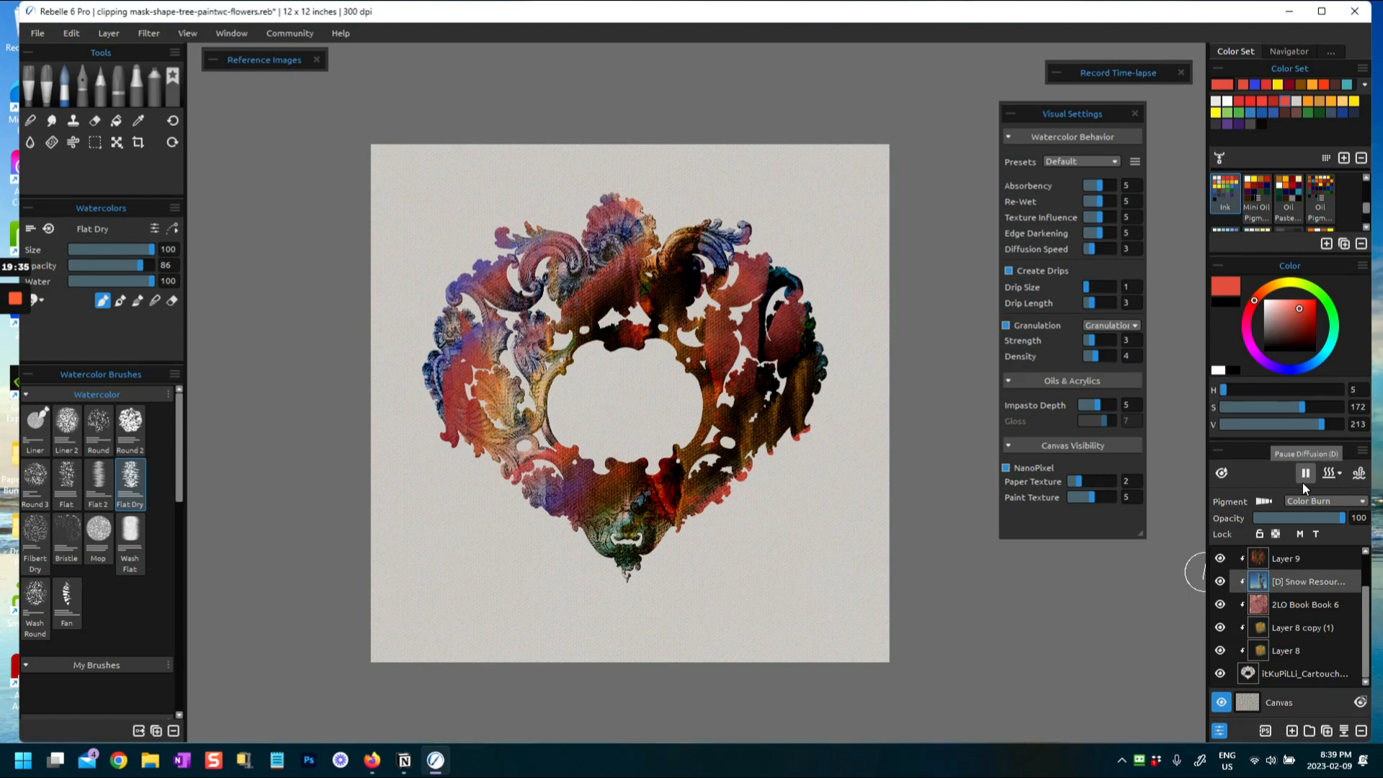
{"action": "left_click_drag", "start_coordinate": [1290, 518], "coordinate": [1320, 521]}
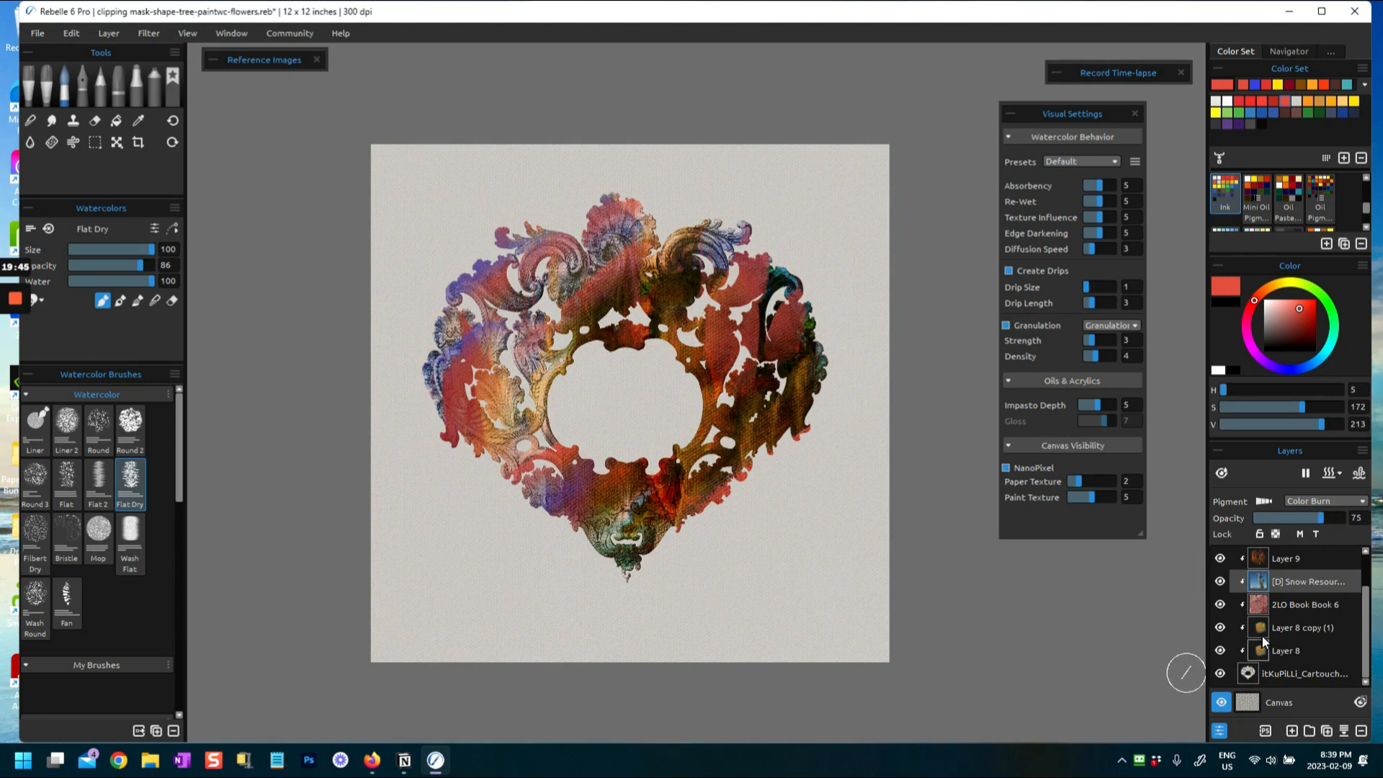
Set the 2LO Book Book 6 texture layer to Color Burn blending with an opacity of 11
{"action": "left_click", "coordinate": [1264, 612]}
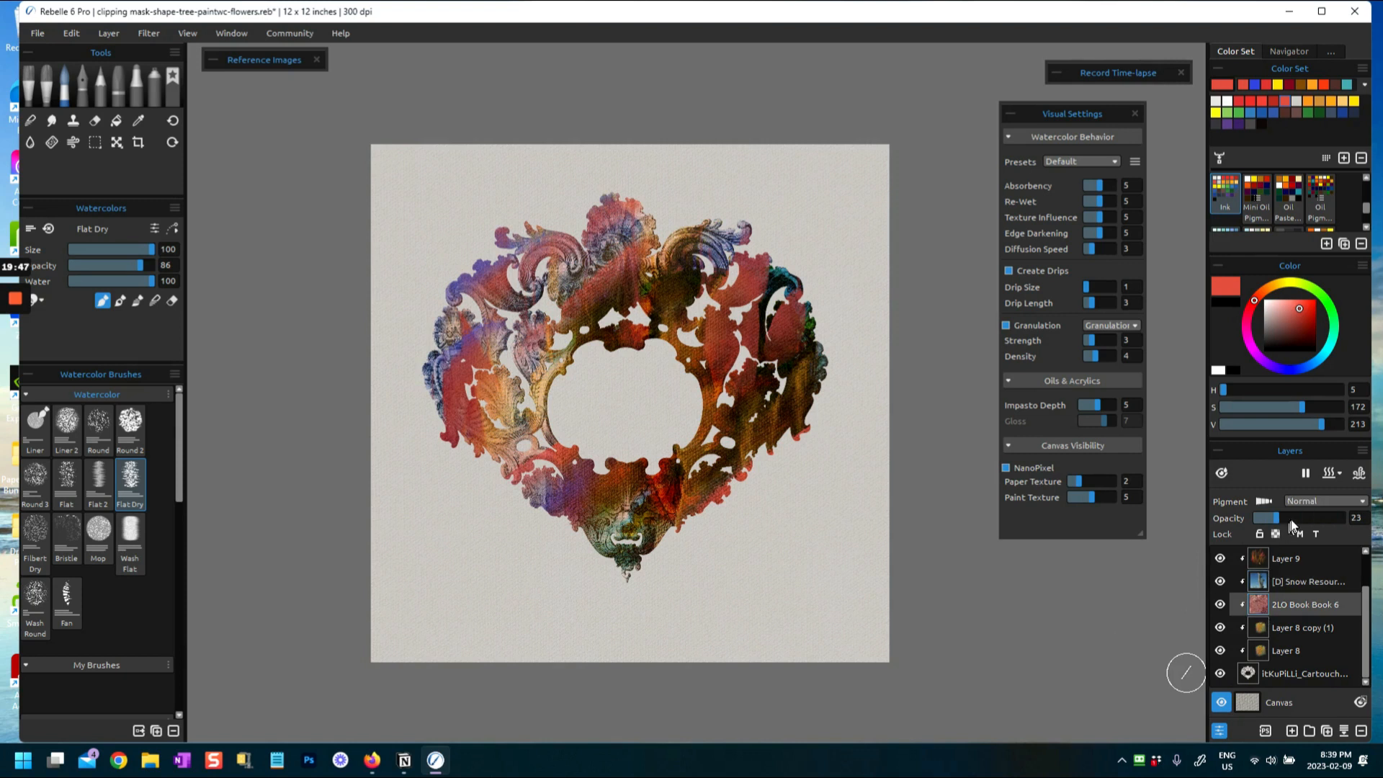
{"action": "left_click", "coordinate": [1304, 505]}
{"action": "left_click", "coordinate": [1297, 487]}
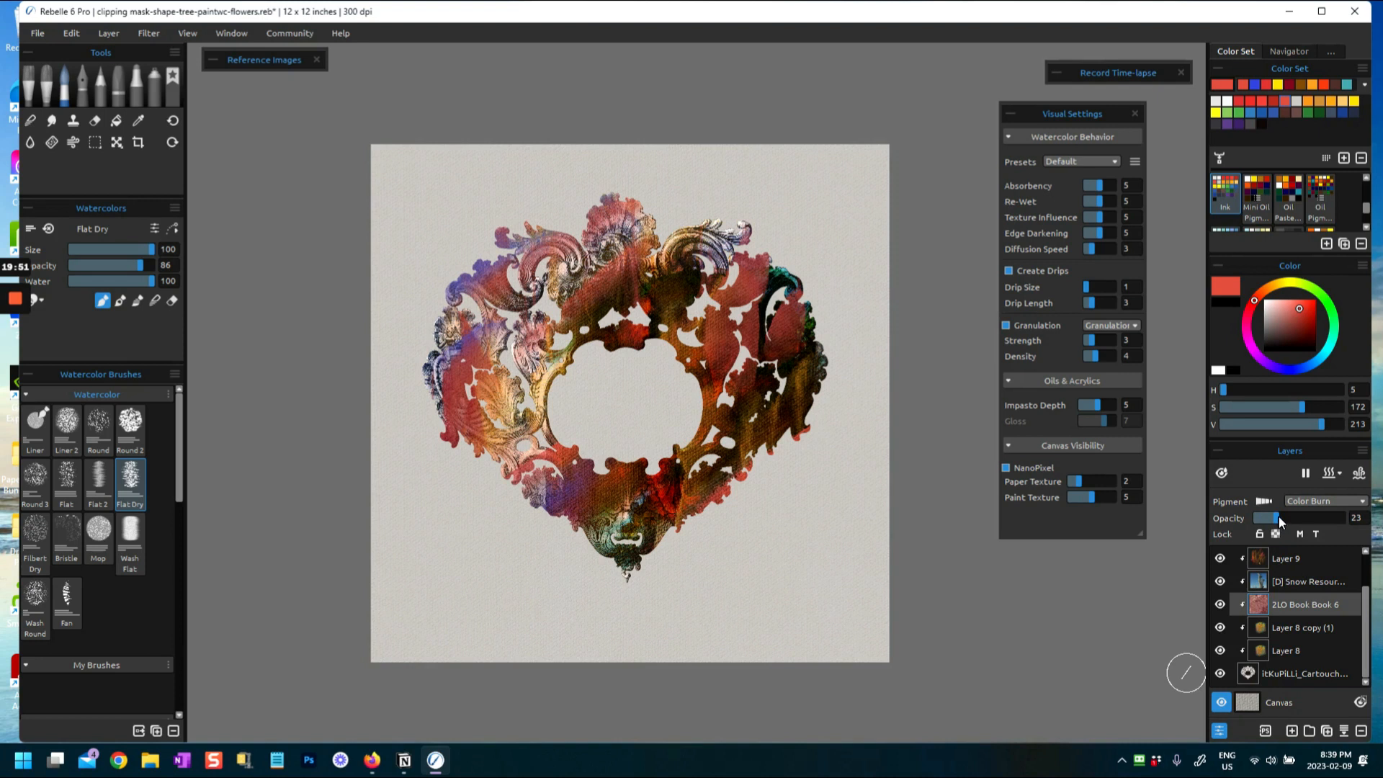
{"action": "mouse_move", "coordinate": [1295, 514]}
{"action": "left_mouse_down"}
{"action": "mouse_move", "coordinate": [1312, 516]}
{"action": "mouse_move", "coordinate": [1268, 516]}
{"action": "left_mouse_up"}
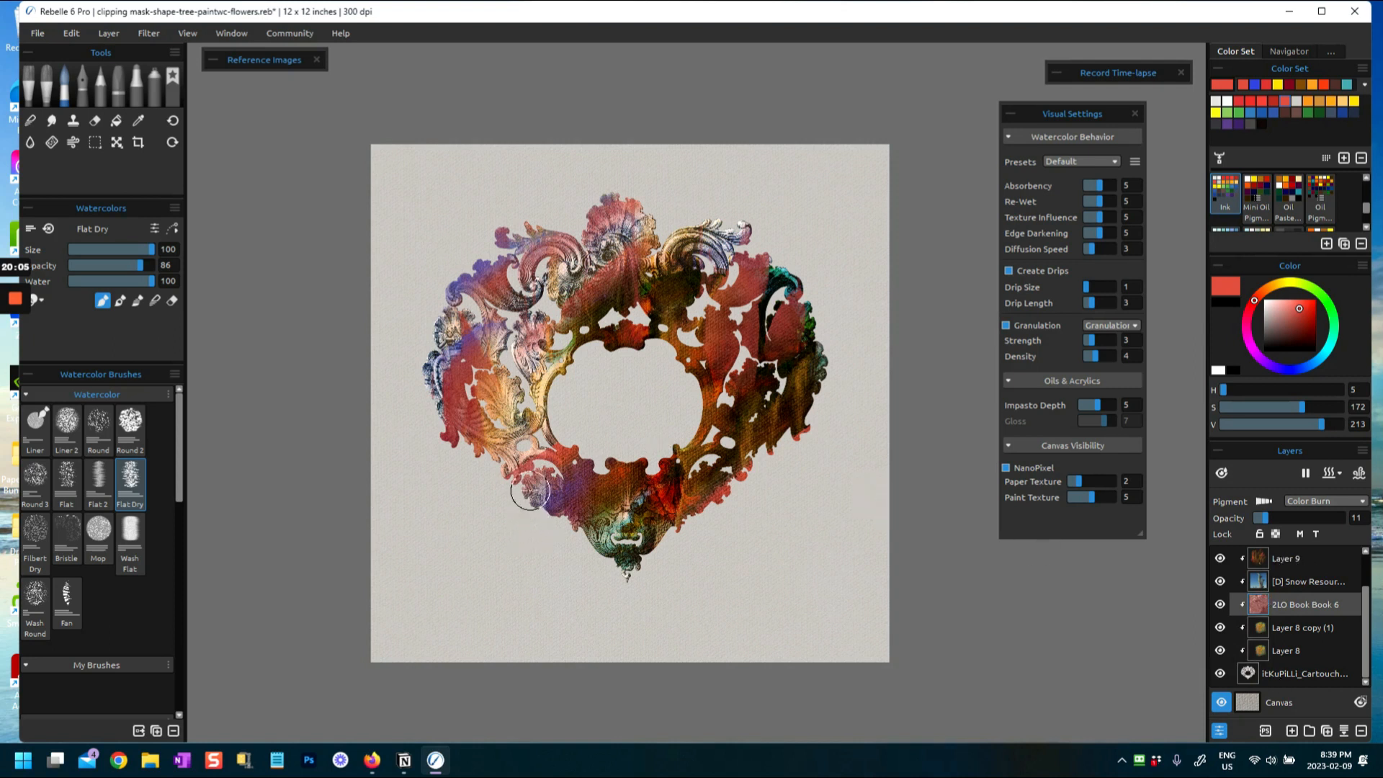
{"action": "scroll", "coordinate": [670, 496], "scroll_direction": "up", "scroll_amount": 2}
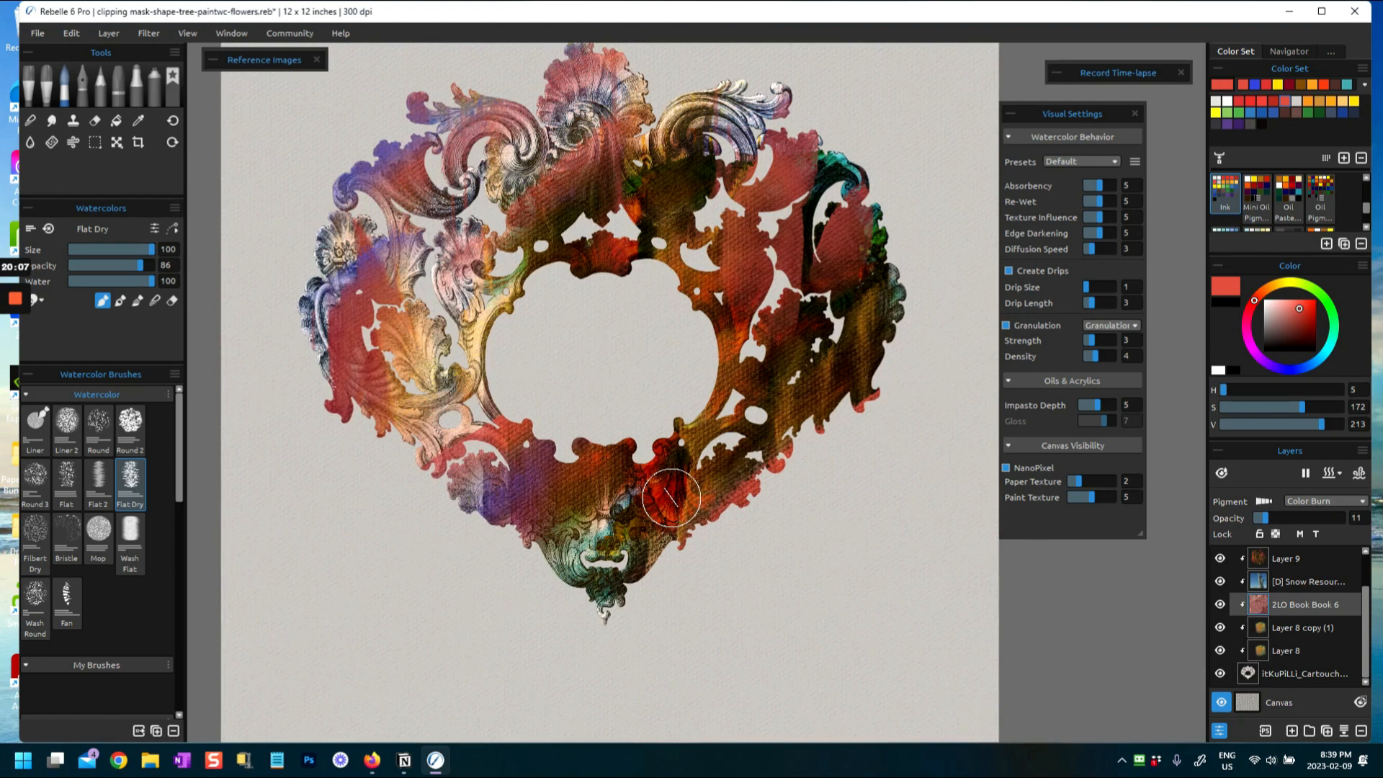
Set Layer 10, the red paint layer, to Color Burn blending with an opacity of 37
{"action": "scroll", "coordinate": [671, 497], "scroll_direction": "down", "scroll_amount": 1}
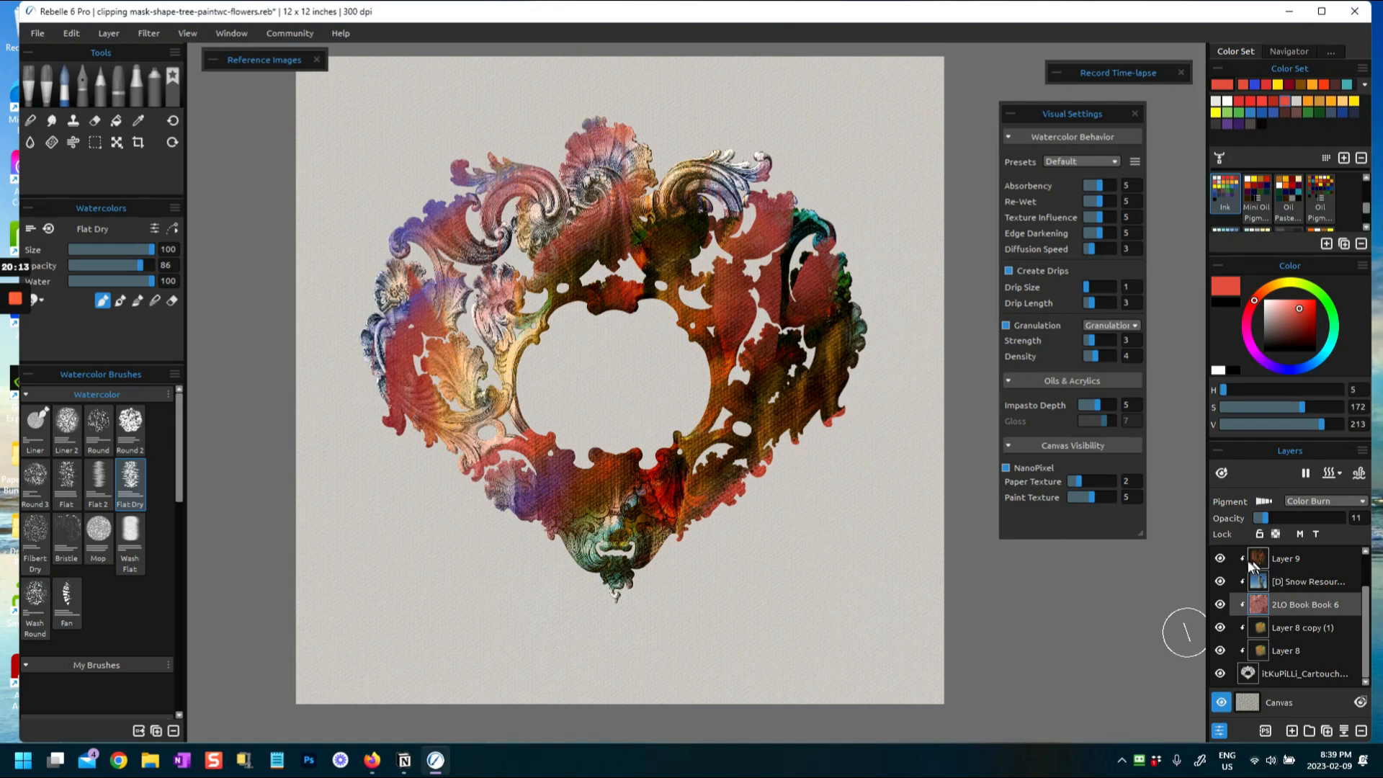
{"action": "scroll", "coordinate": [1303, 629], "scroll_direction": "up", "scroll_amount": 1}
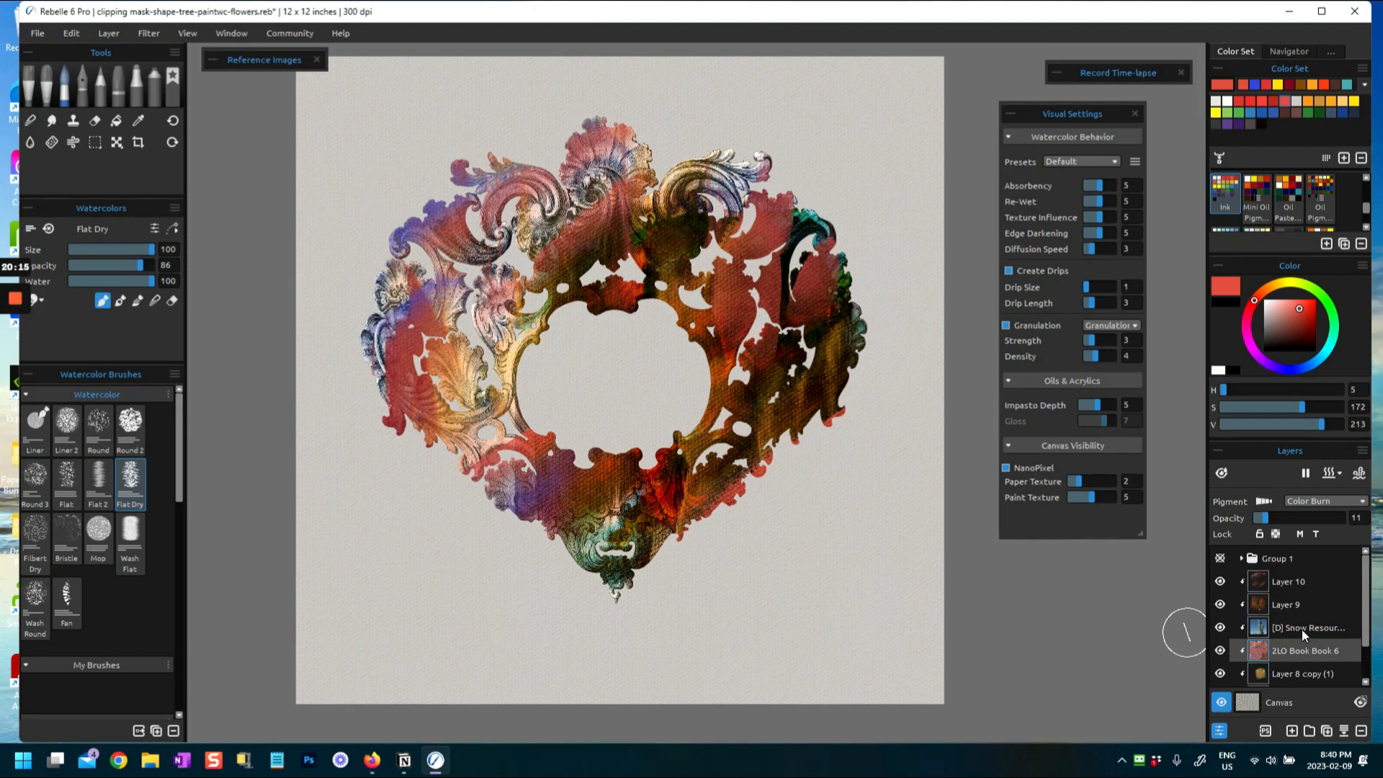
{"action": "left_click", "coordinate": [1267, 584]}
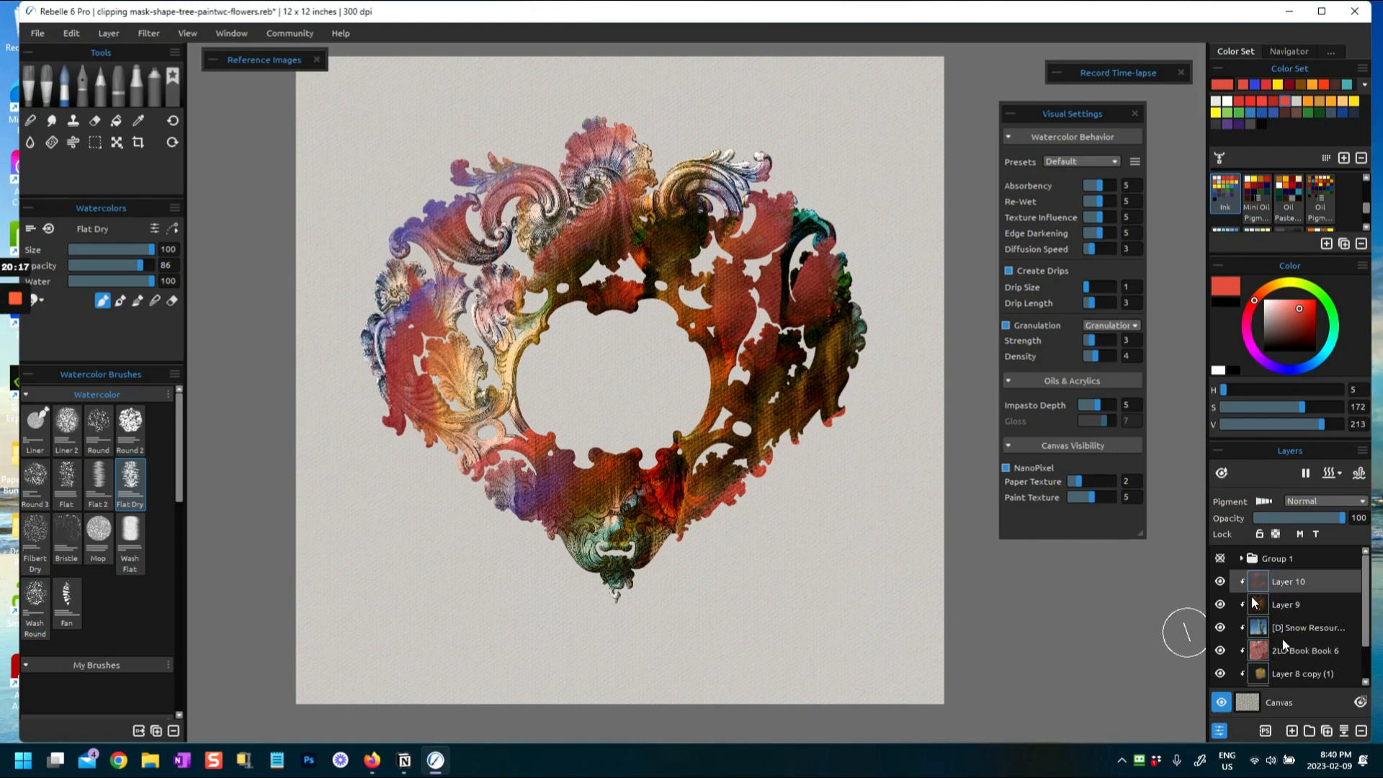
{"action": "left_click", "coordinate": [1316, 500]}
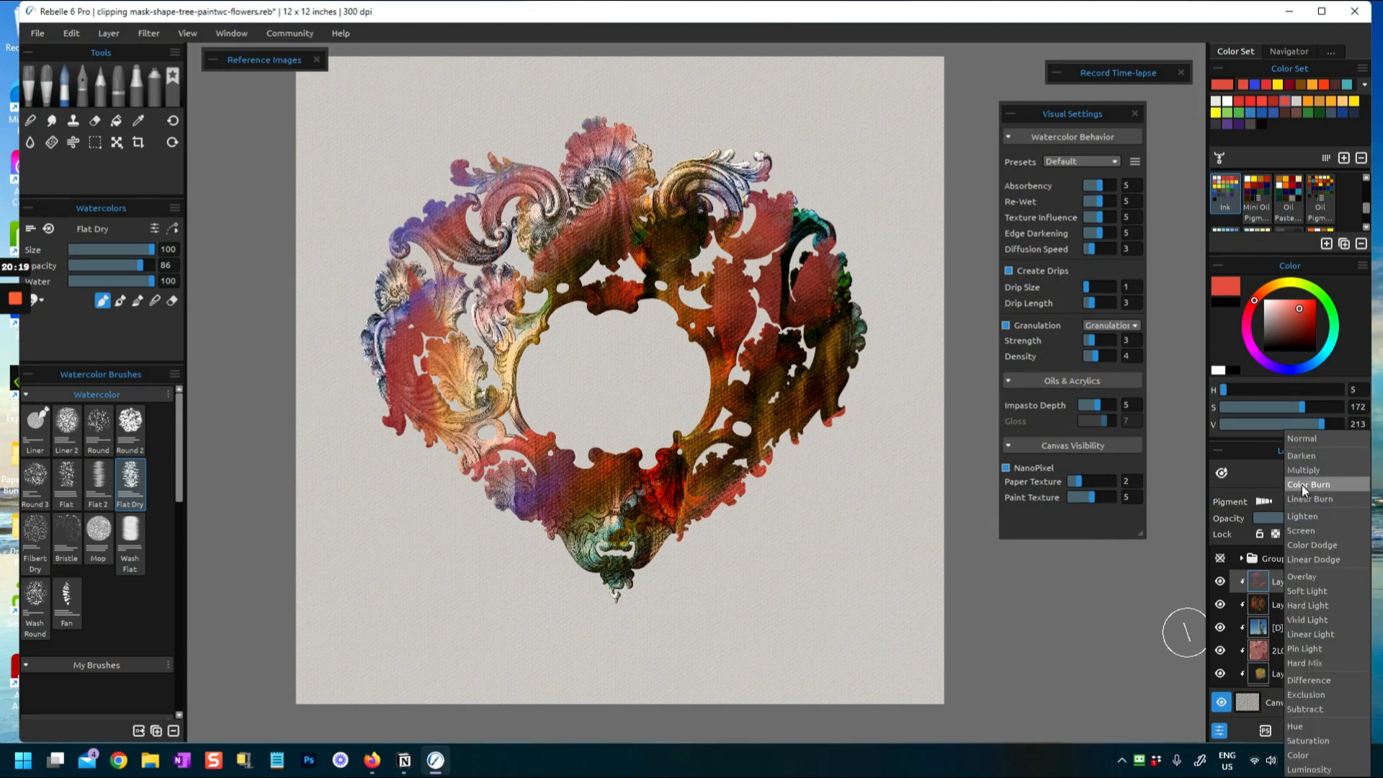
{"action": "left_click", "coordinate": [1303, 485]}
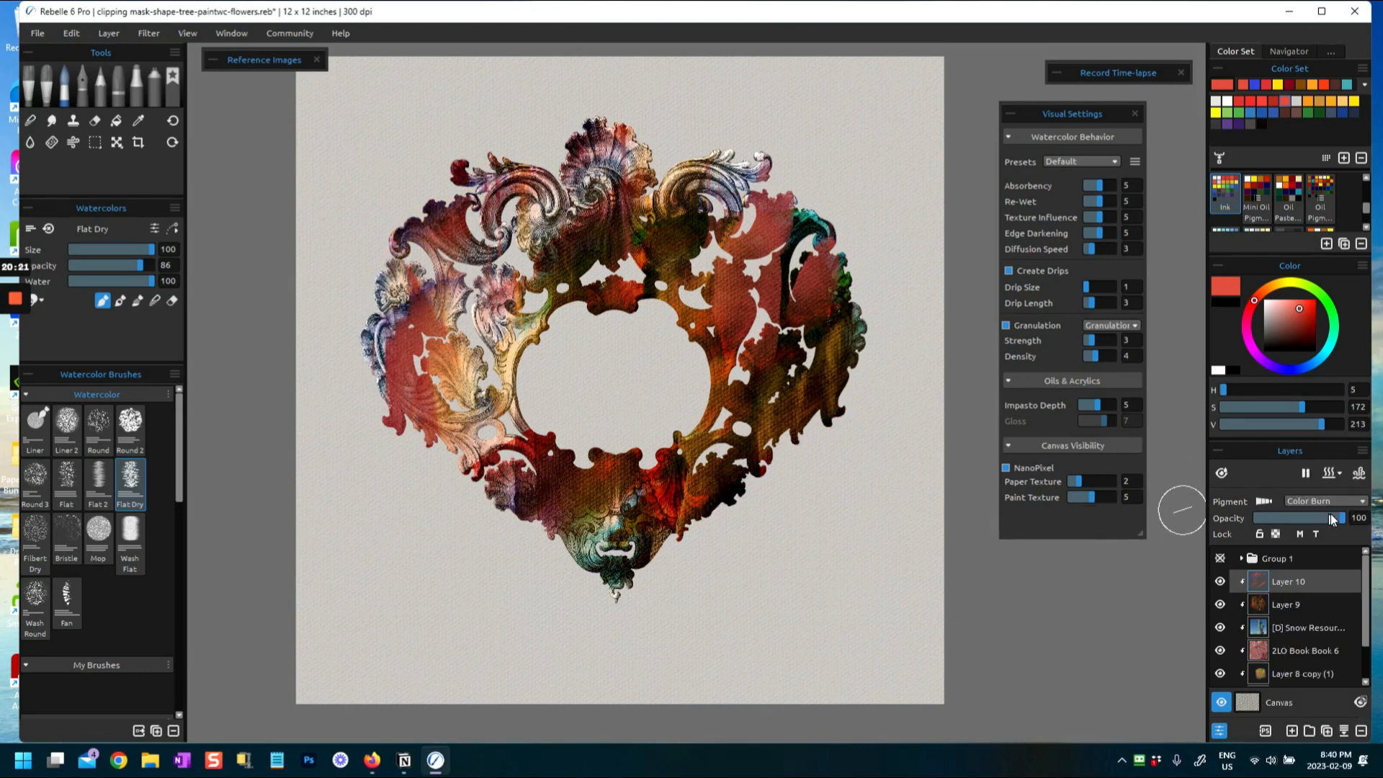
{"action": "left_click_drag", "start_coordinate": [1330, 512], "coordinate": [1287, 512]}
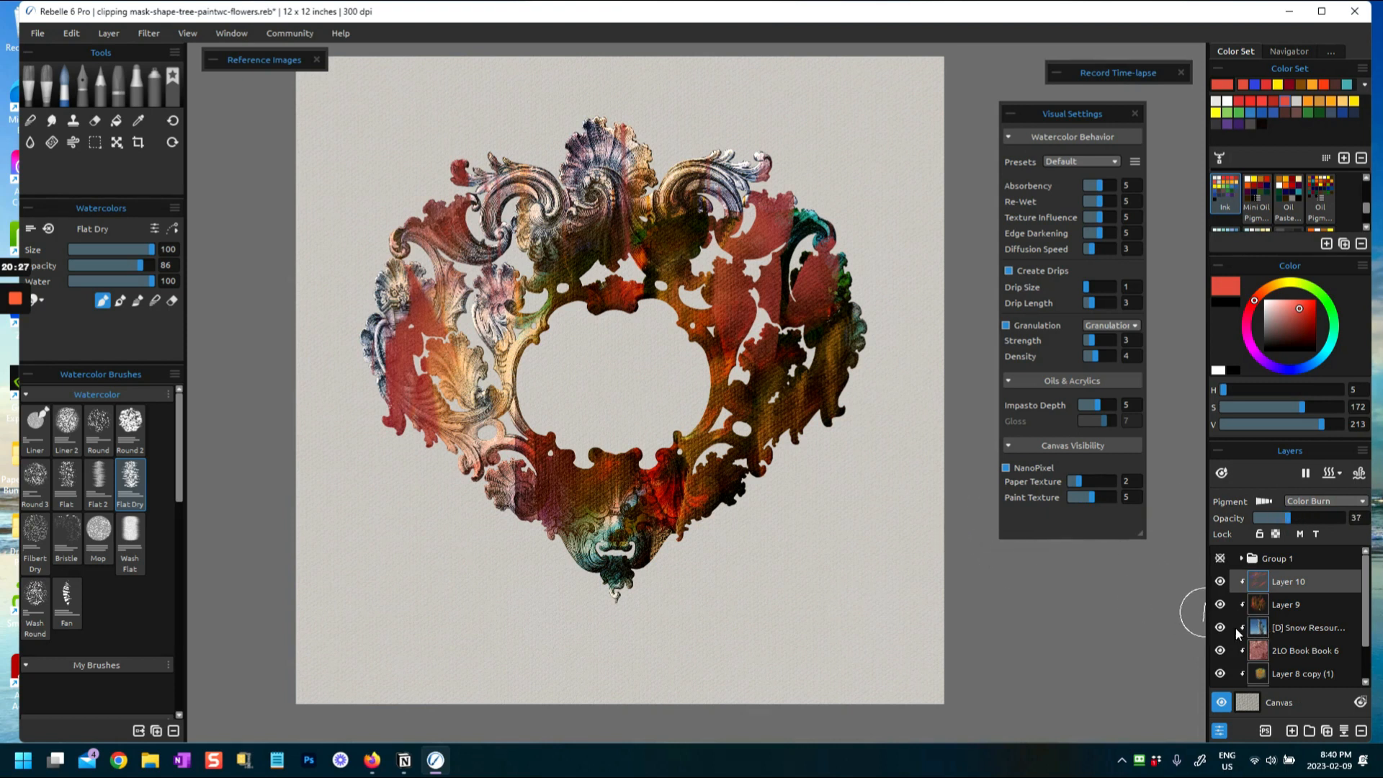
{"action": "scroll", "coordinate": [1352, 656], "scroll_direction": "down", "scroll_amount": 2}
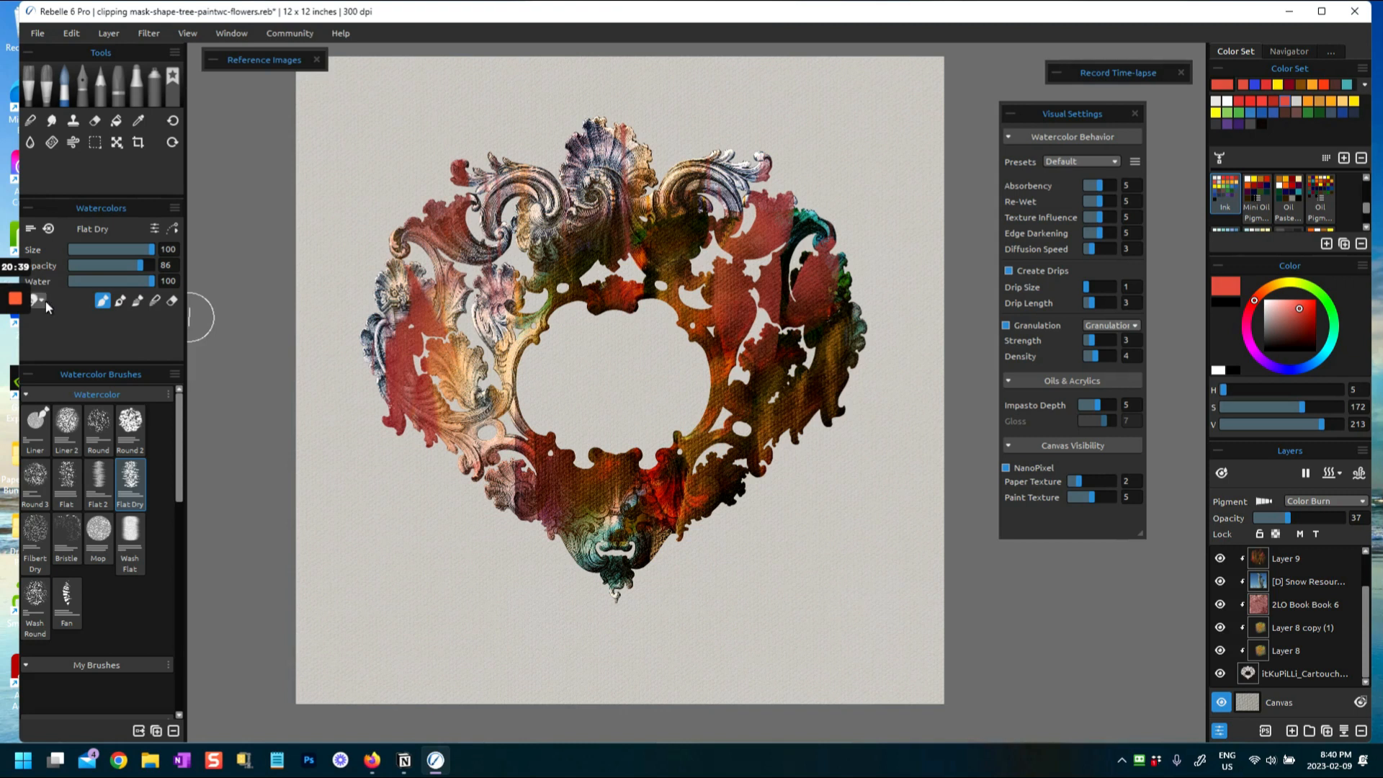
{"action": "mouse_move", "coordinate": [13, 306]}
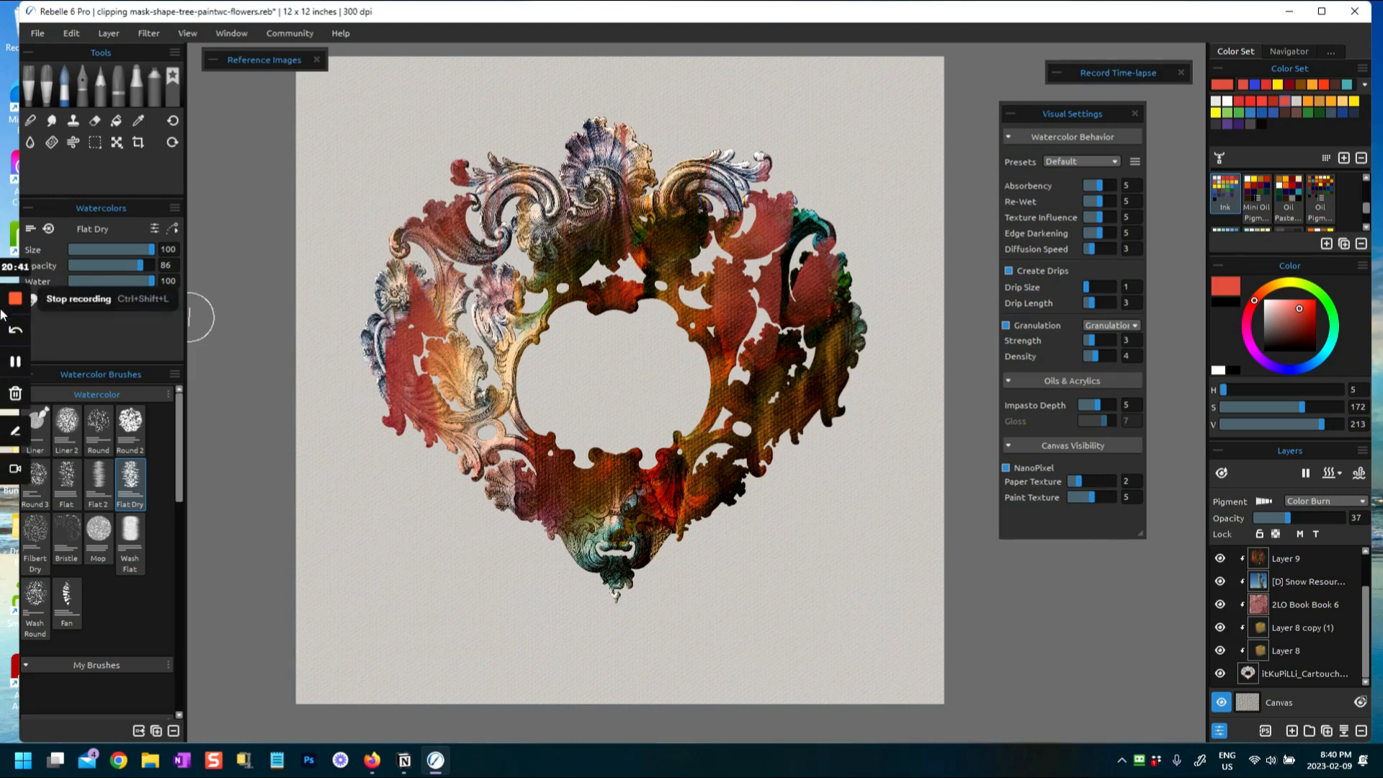
{"action": "left_click", "coordinate": [13, 301]}
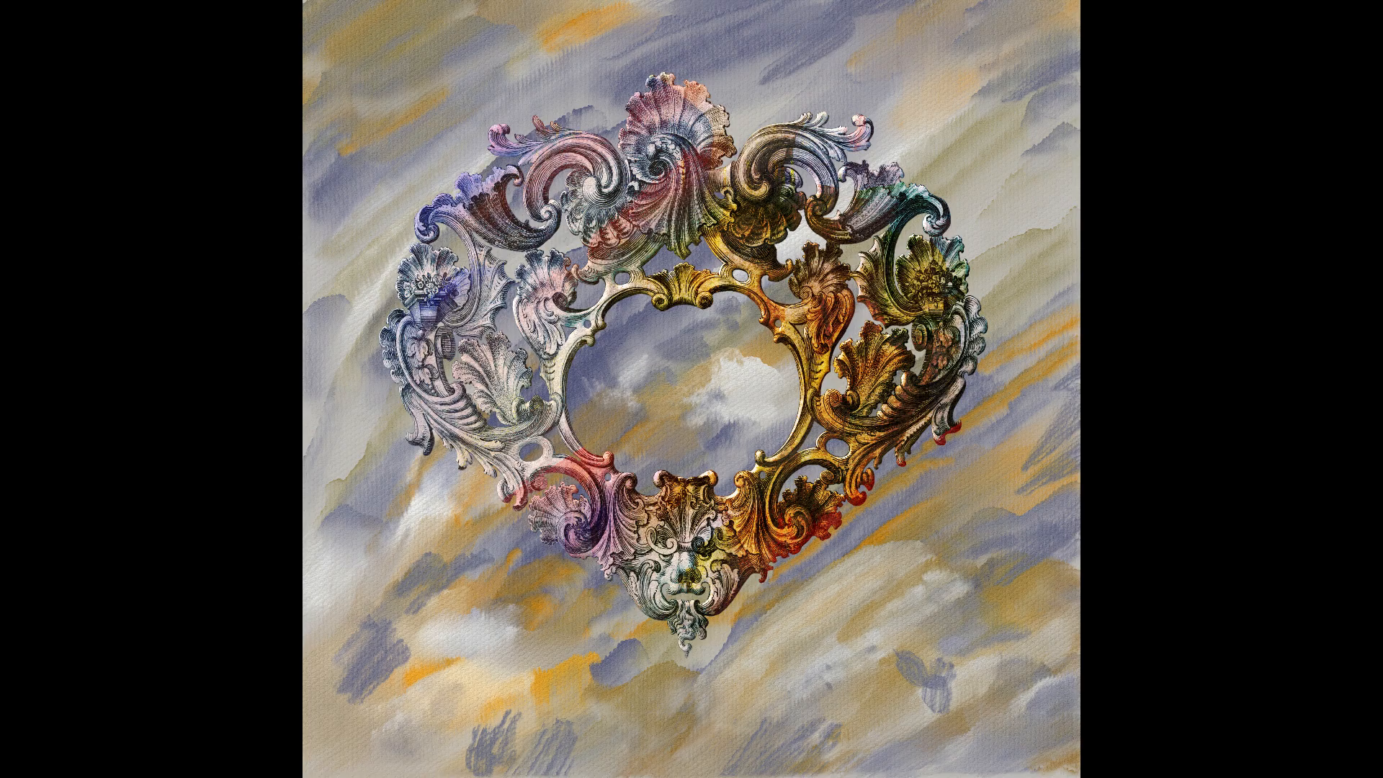